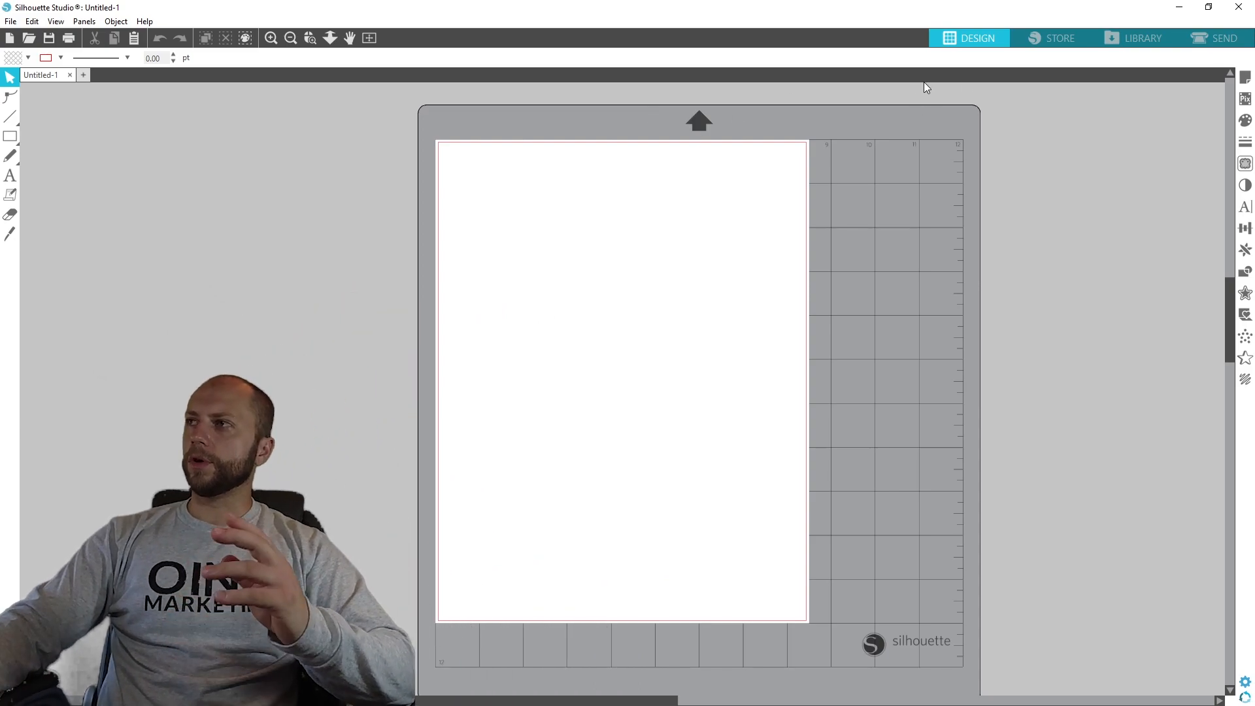
- Set the page's media size to Letter and turn on the registration marks
left_click(1249, 76)
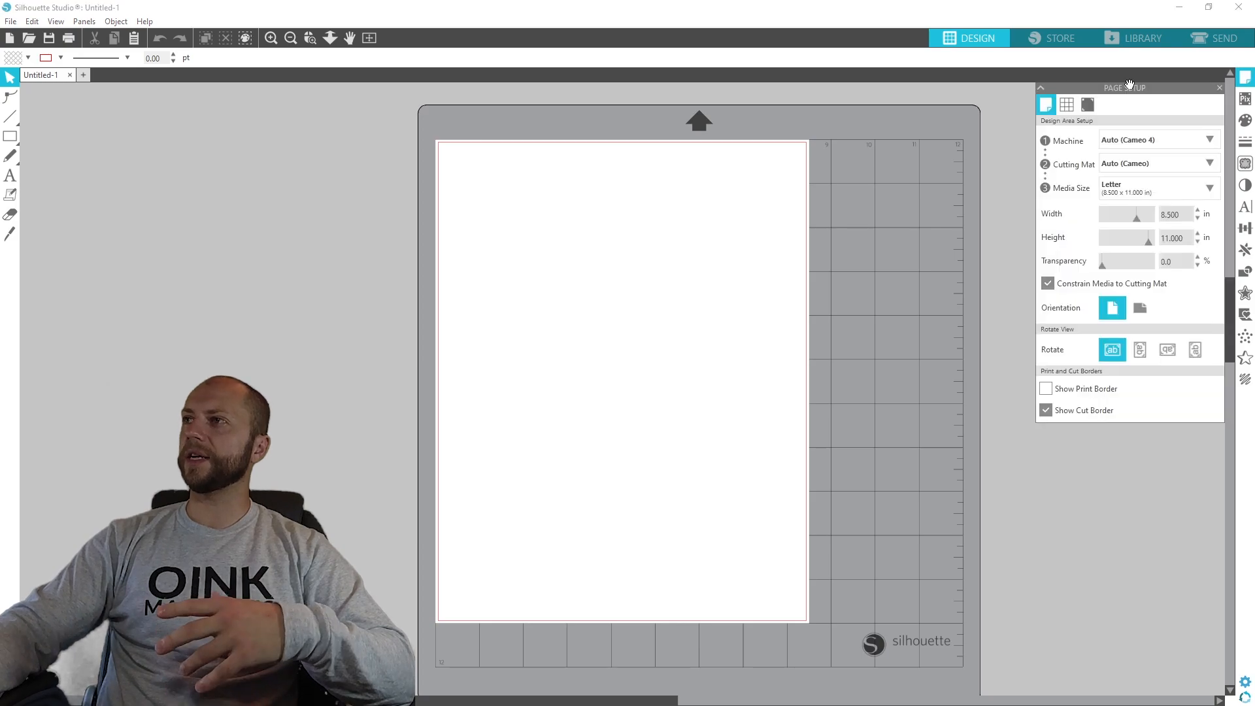
left_click(1136, 190)
left_click(1125, 183)
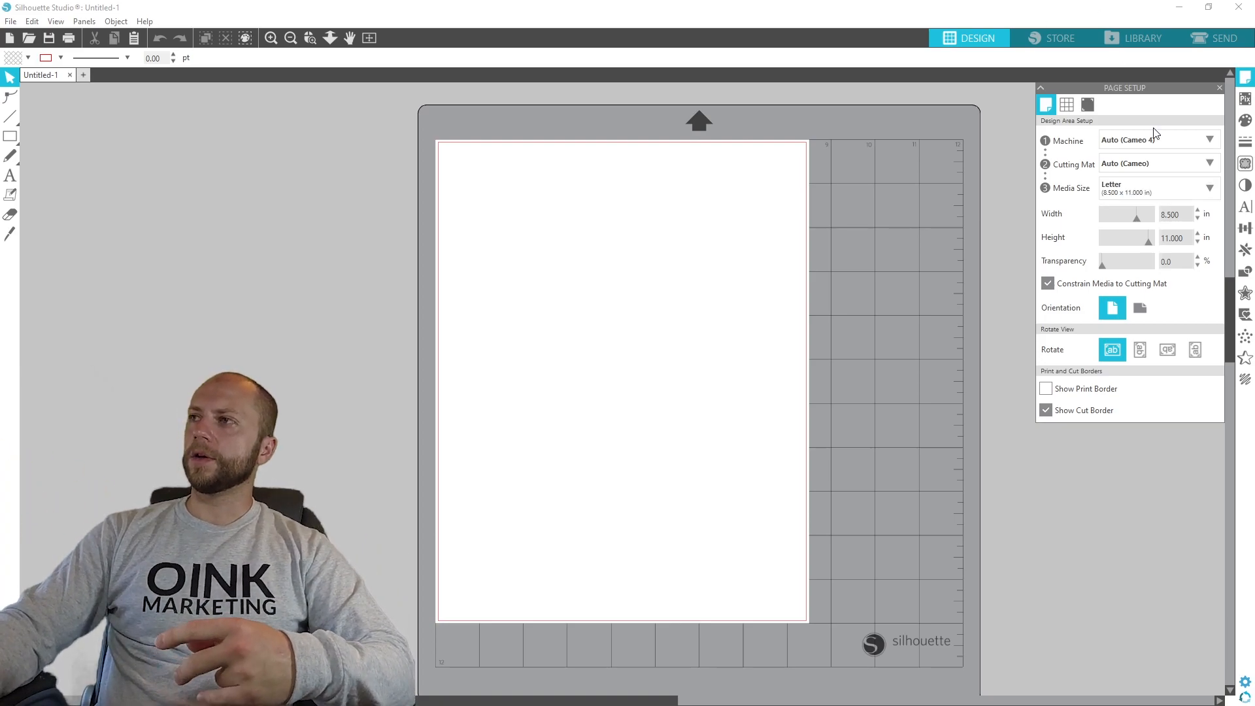
left_click(1088, 106)
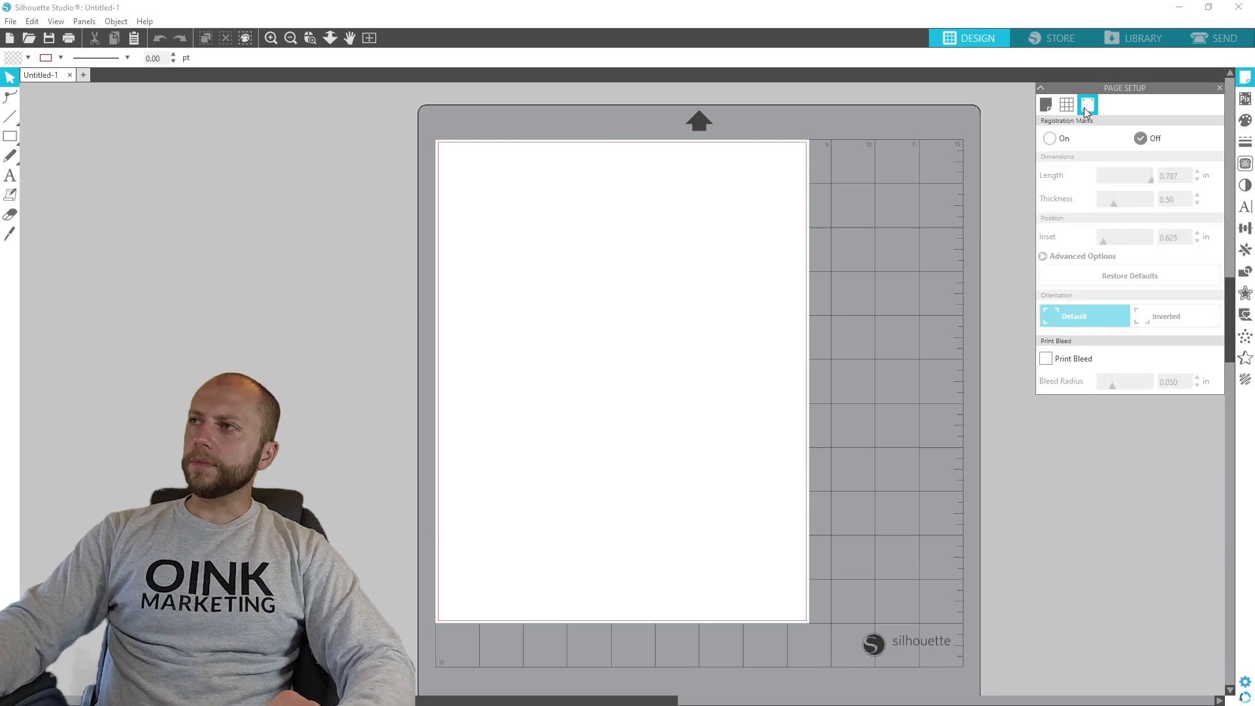
left_click(1051, 138)
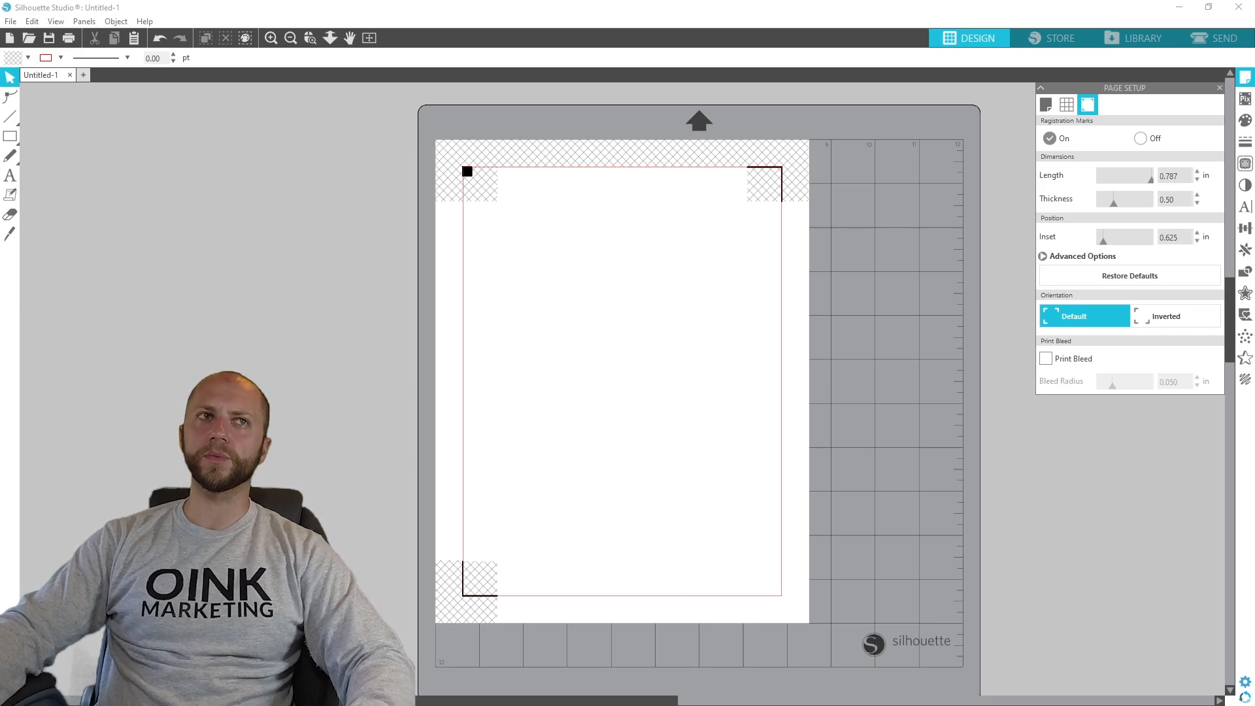
- Bring the astronaut artwork file into the untitled design
left_click_drag(0, 333, 316, 408)
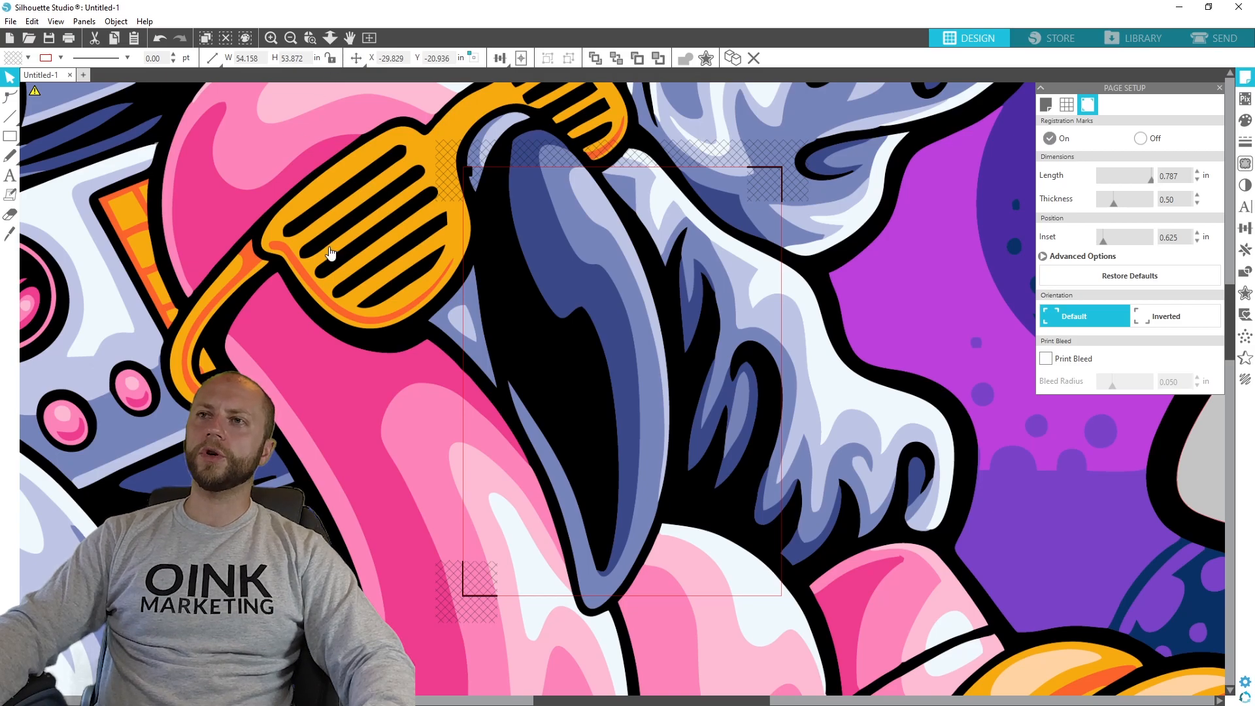
- Try setting the artwork's height to 3 inches without keeping proportions, and undo the resize
left_click(331, 59)
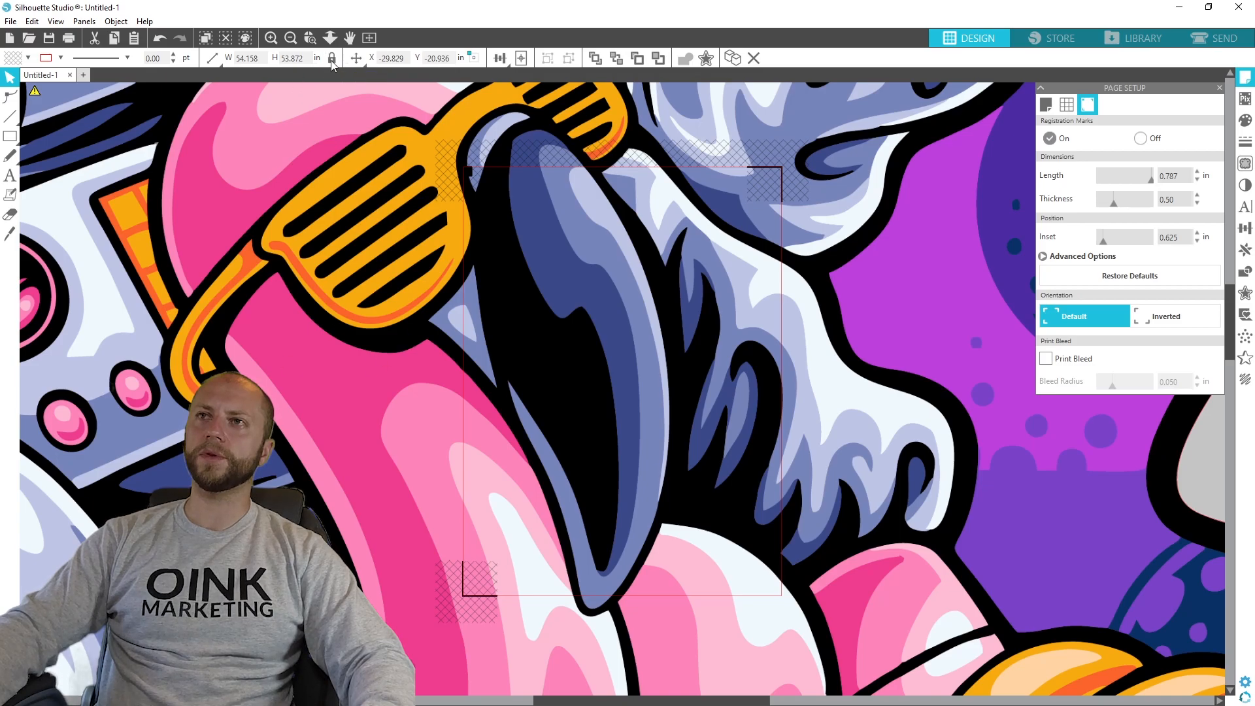
double_click(292, 58)
type("3")
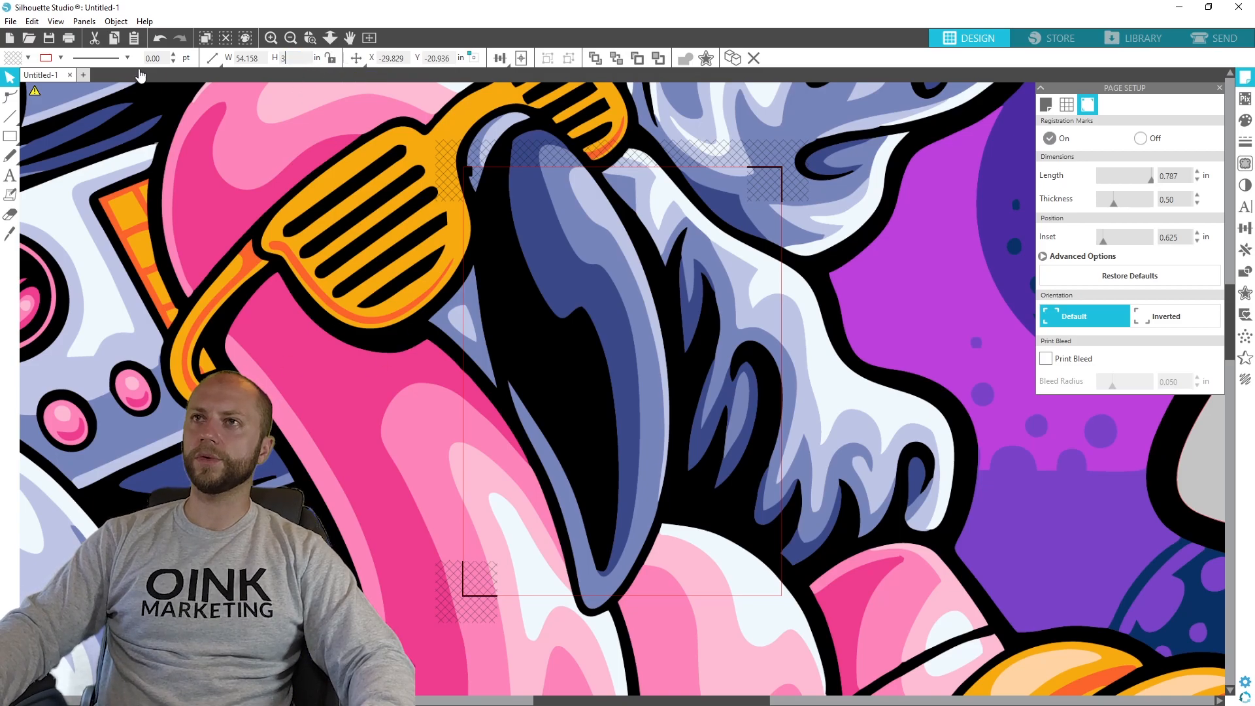
key("Return")
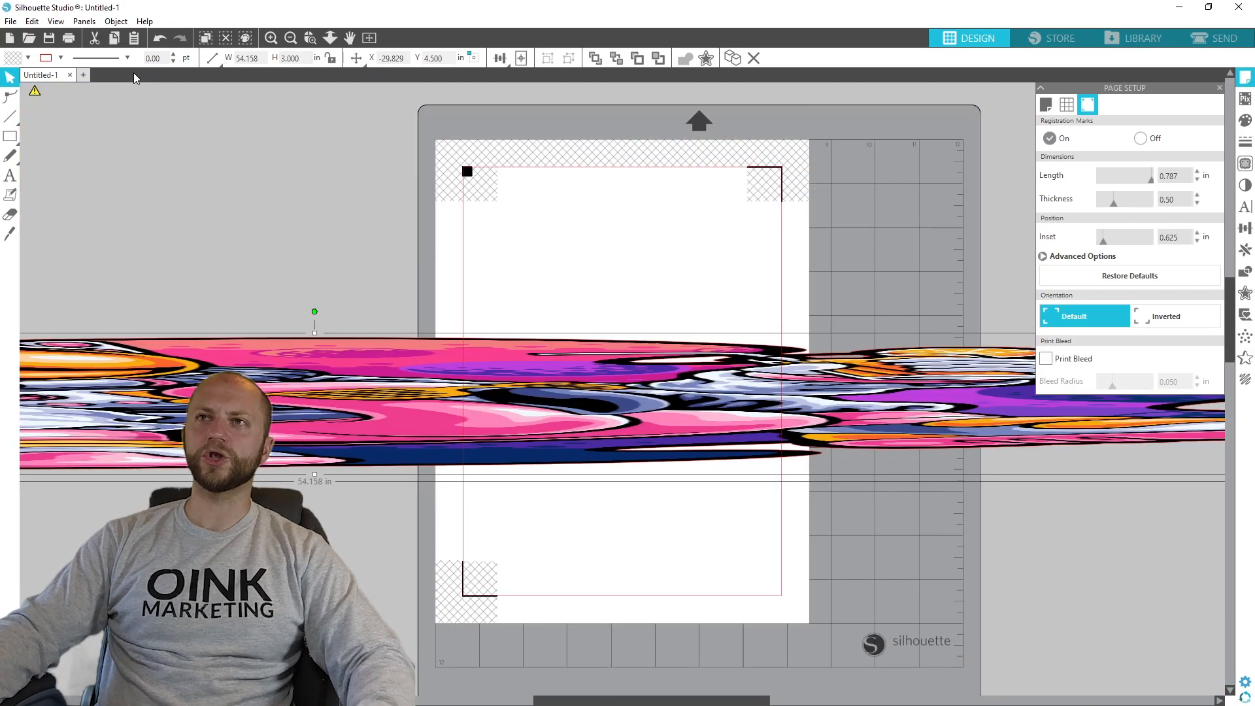
key("ctrl+z")
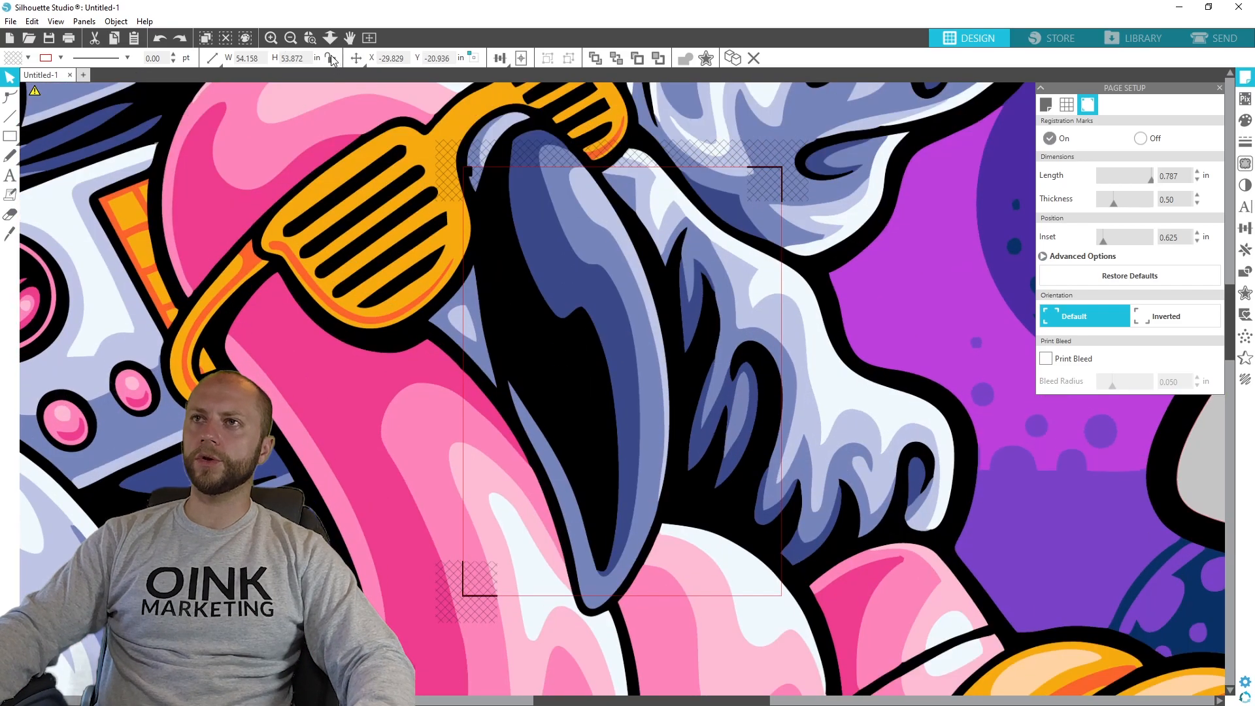
- Resize the astronaut artwork proportionally to a height of 3 inches and move it just beside the upper part of the page
double_click(306, 58)
mouse_move(225, 59)
type("3")
key("Return")
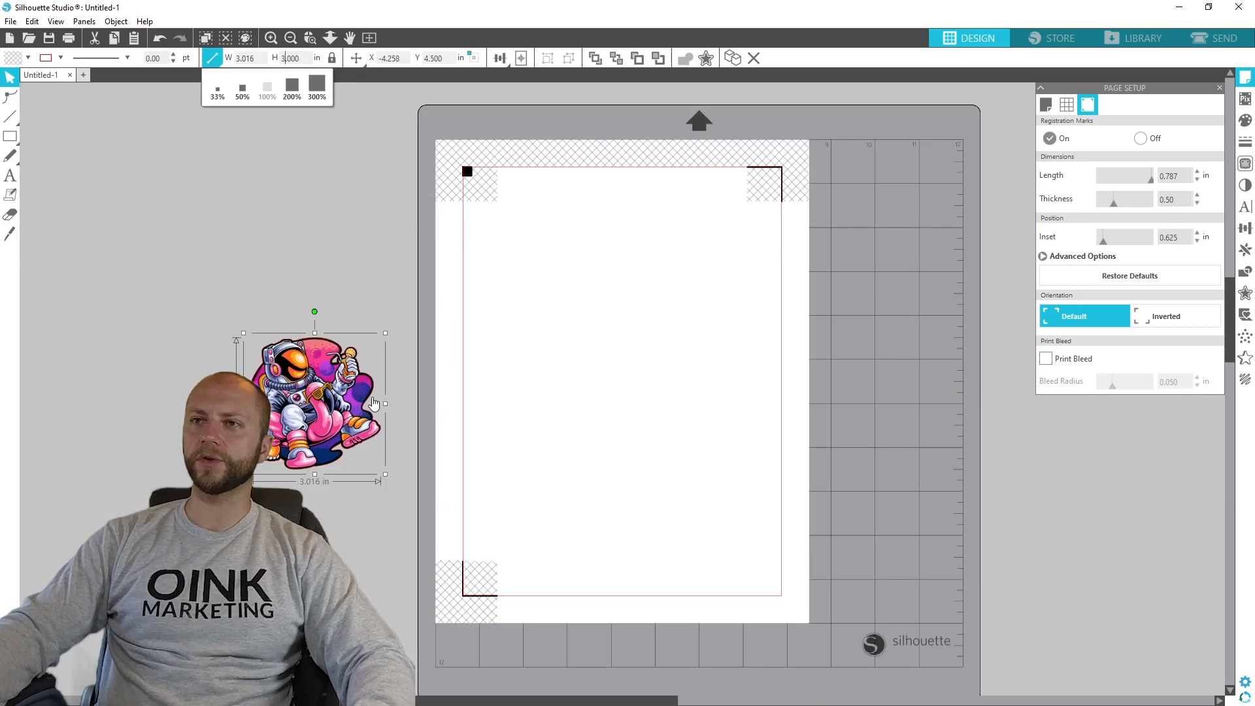
left_click_drag(338, 393, 385, 232)
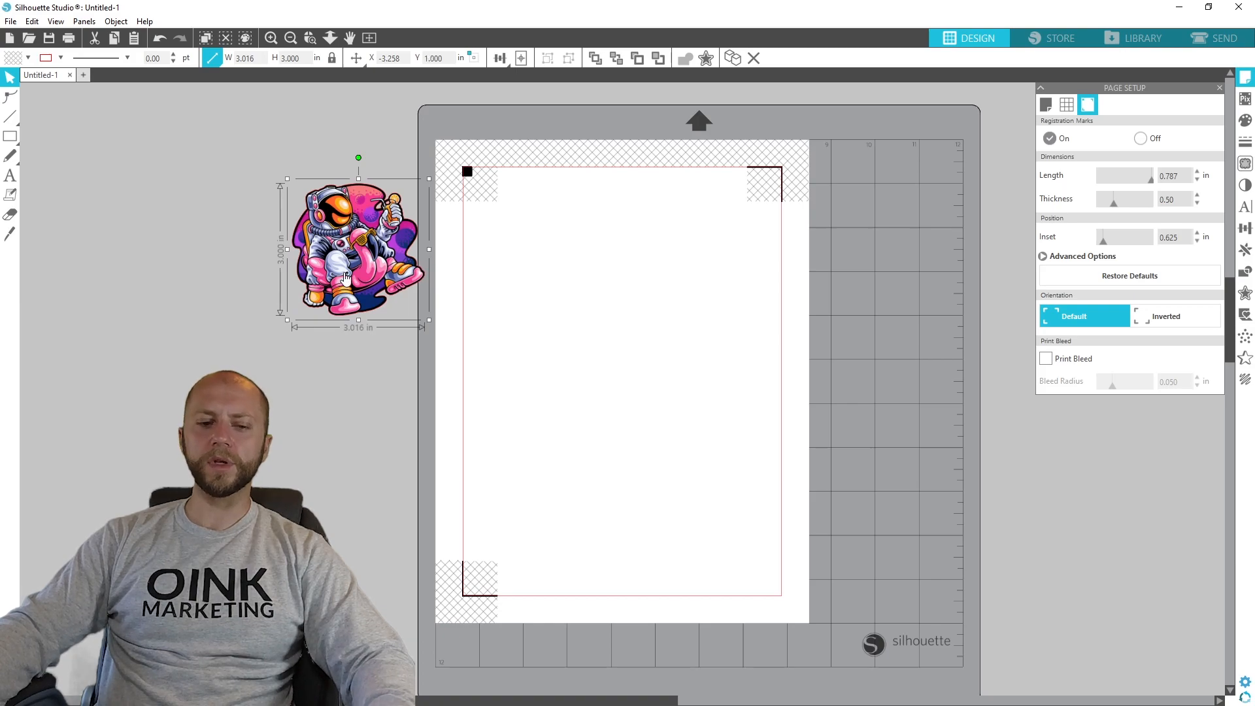
- Close the page setup and bring up the Trace options for the astronaut artwork
scroll(366, 257, "up", 5)
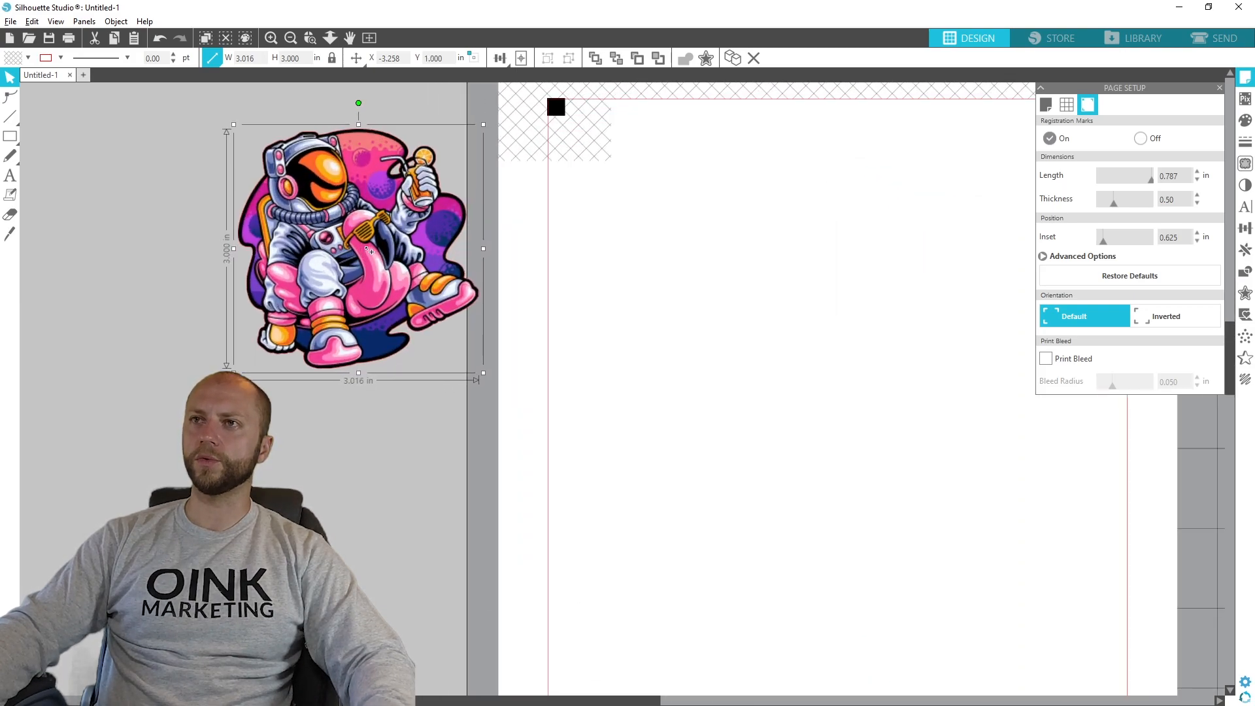
scroll(361, 252, "up", 1)
key("alt")
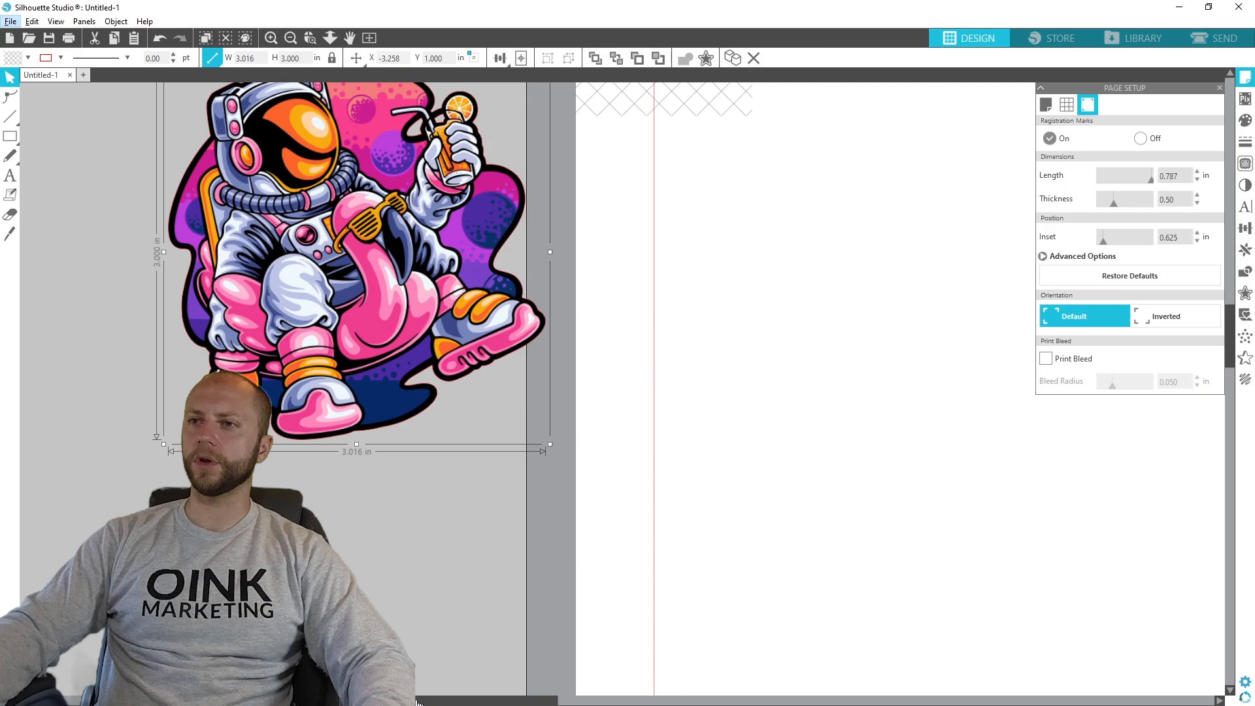
left_click_drag(419, 704, 377, 704)
scroll(549, 563, "up", 3)
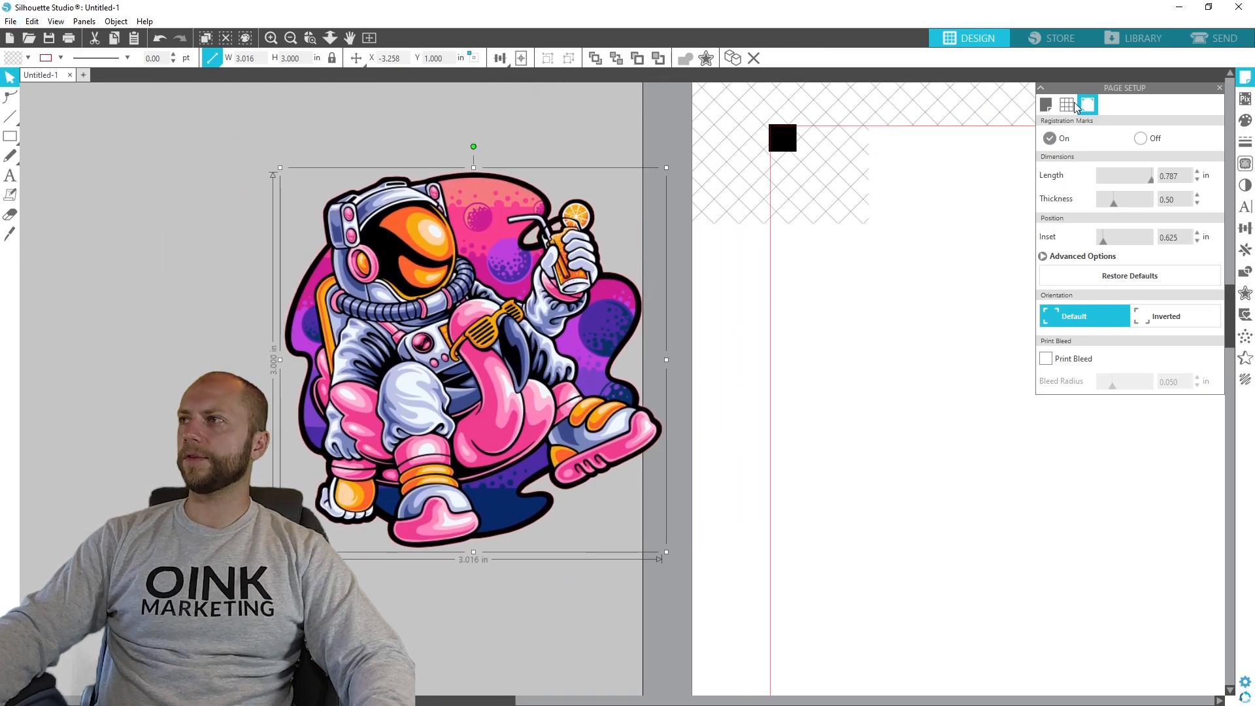
left_click(1219, 90)
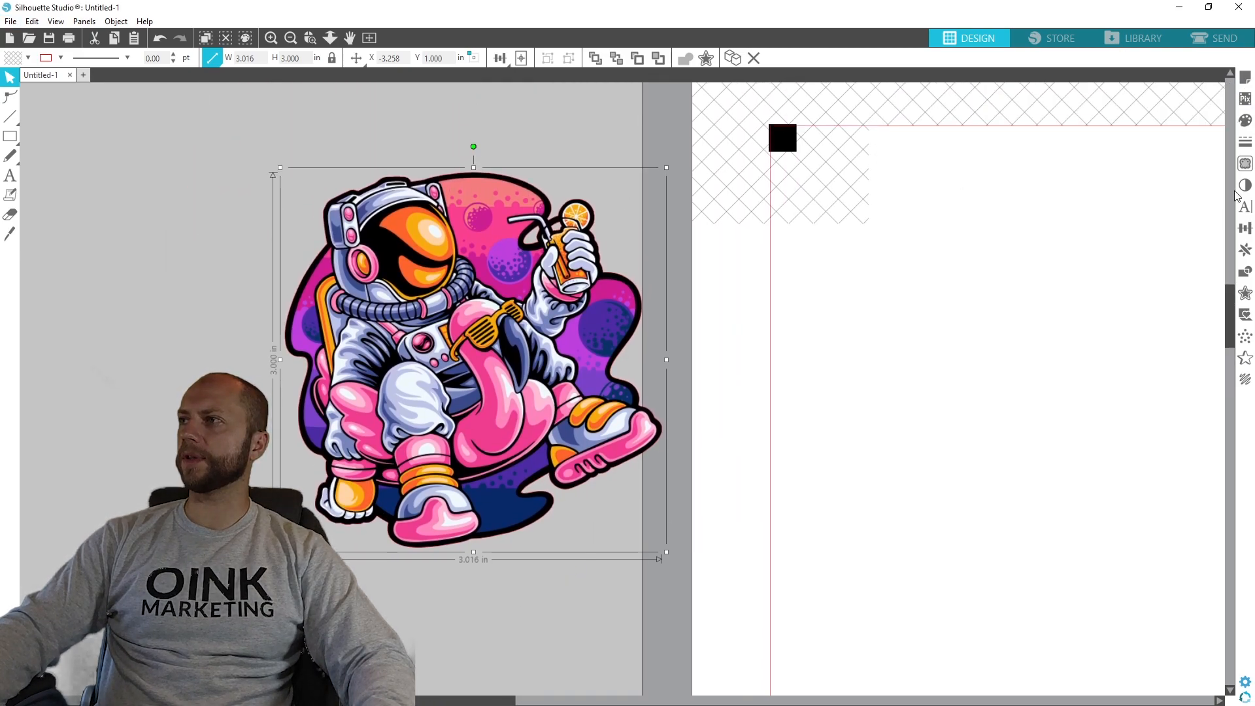
left_click(1244, 165)
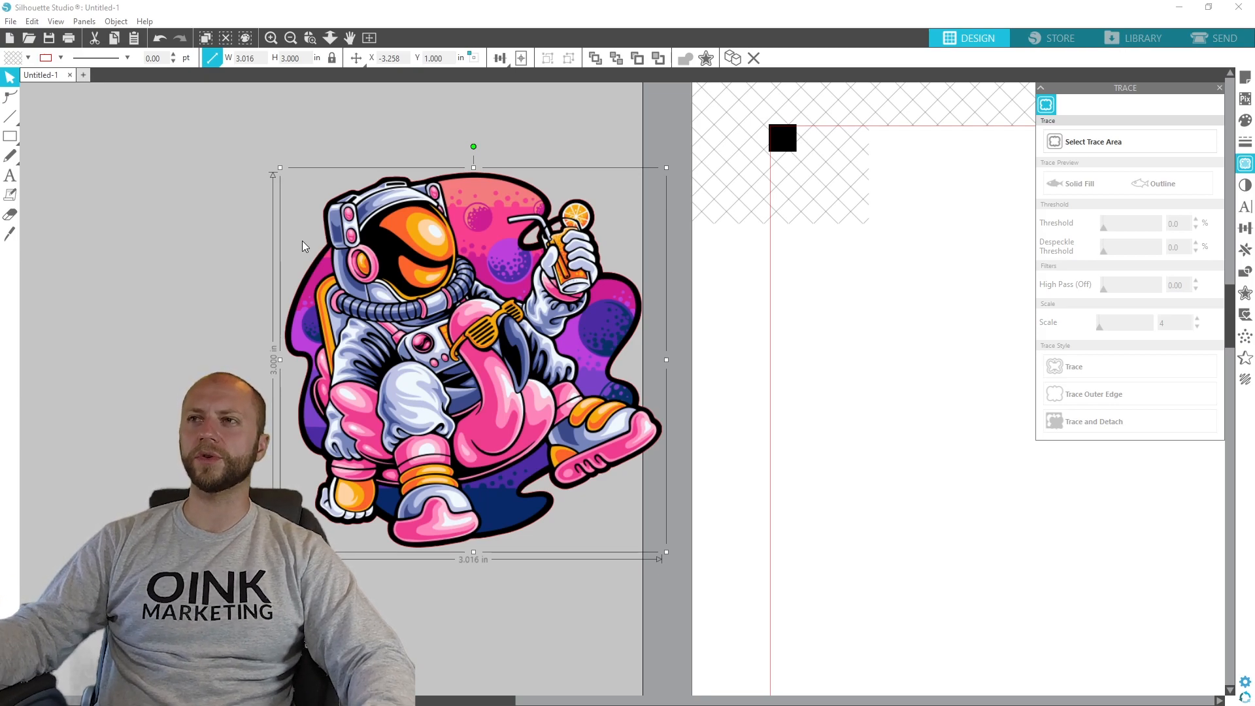
- Mark a trace area about 4 inches wide around the artwork and discard it
left_click(1094, 142)
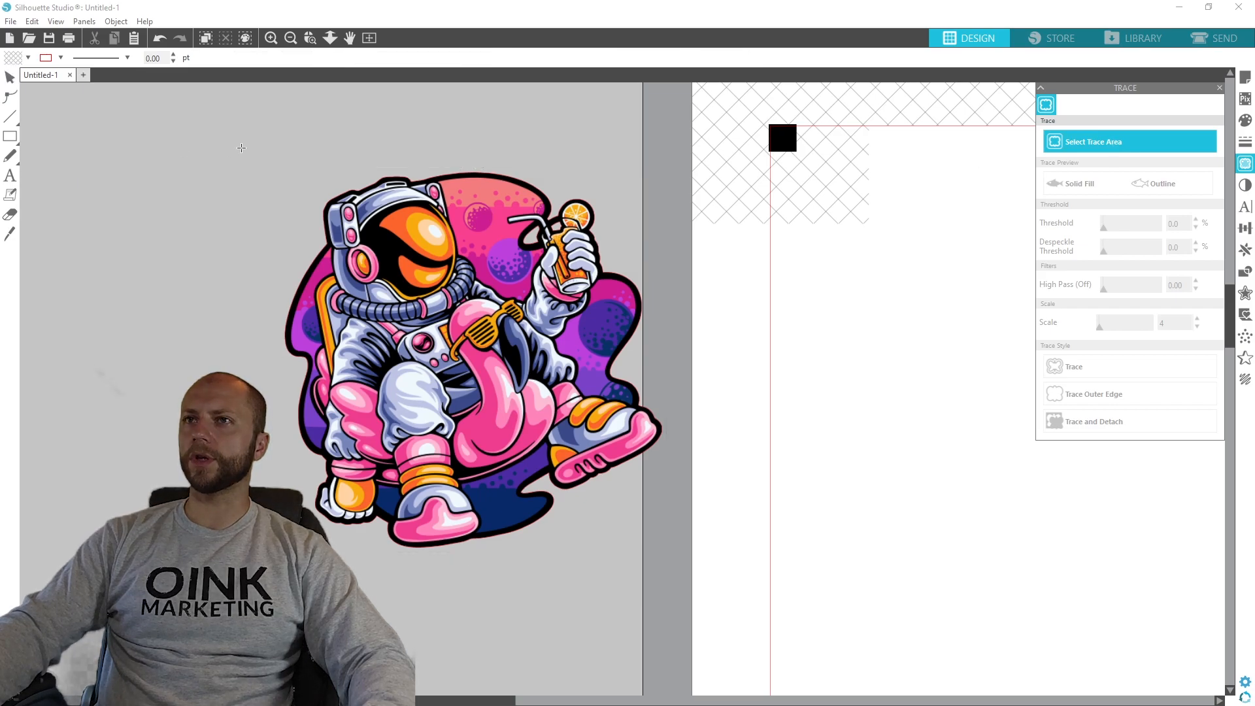
mouse_move(221, 138)
left_mouse_down()
mouse_move(574, 523)
mouse_move(724, 612)
left_mouse_up()
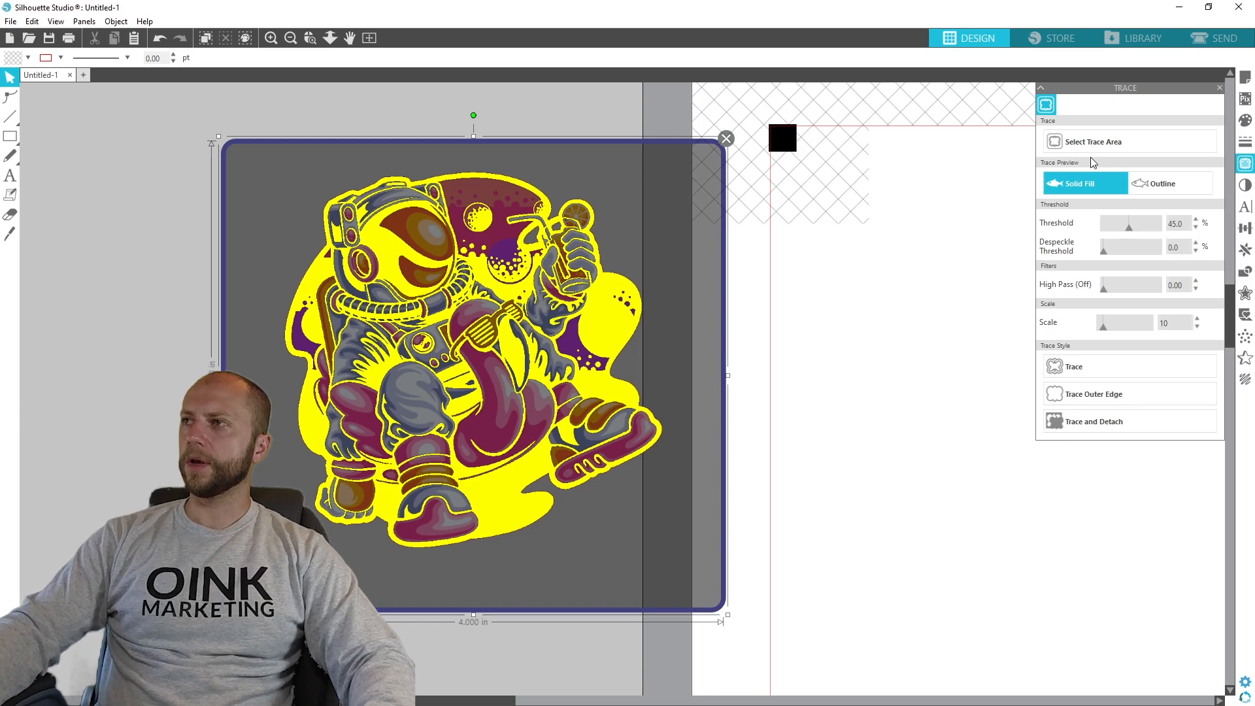
left_click(726, 139)
- Select a trace area about 3.75 inches wide around the artwork and trace its outer edge with the threshold at 100%
left_click(1047, 148)
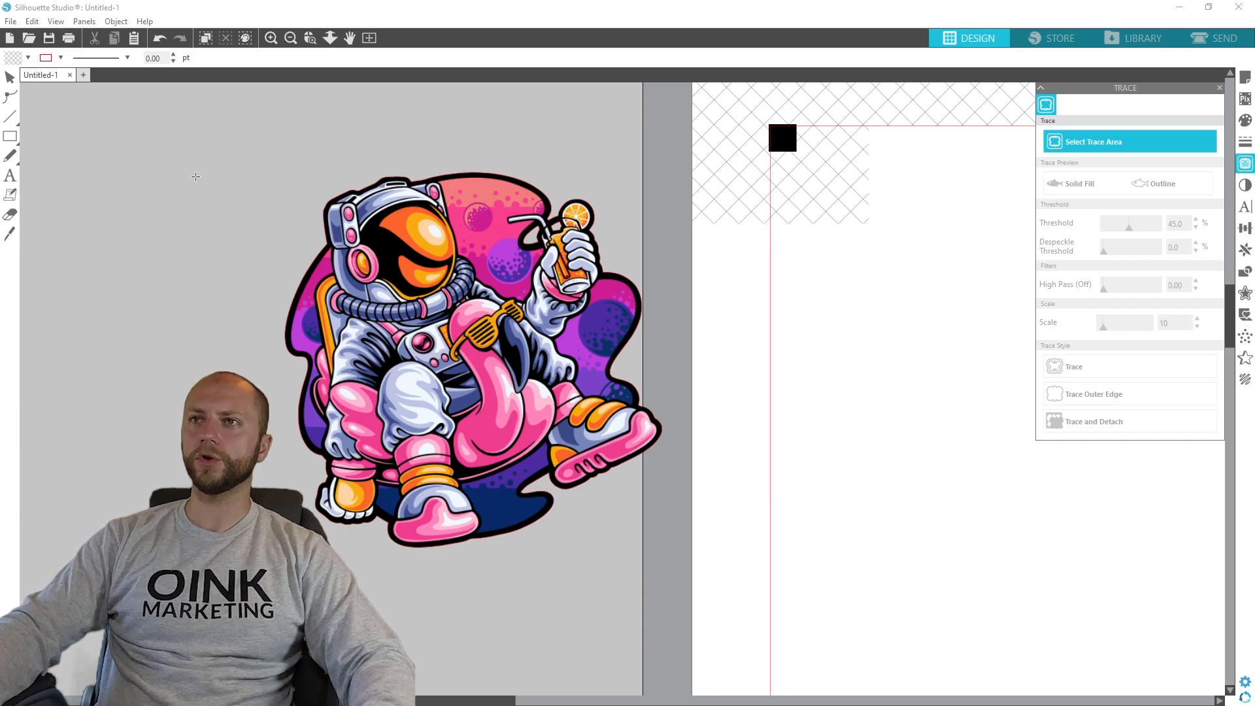
mouse_move(218, 136)
left_mouse_down()
mouse_move(495, 462)
mouse_move(686, 589)
mouse_move(696, 615)
left_mouse_up()
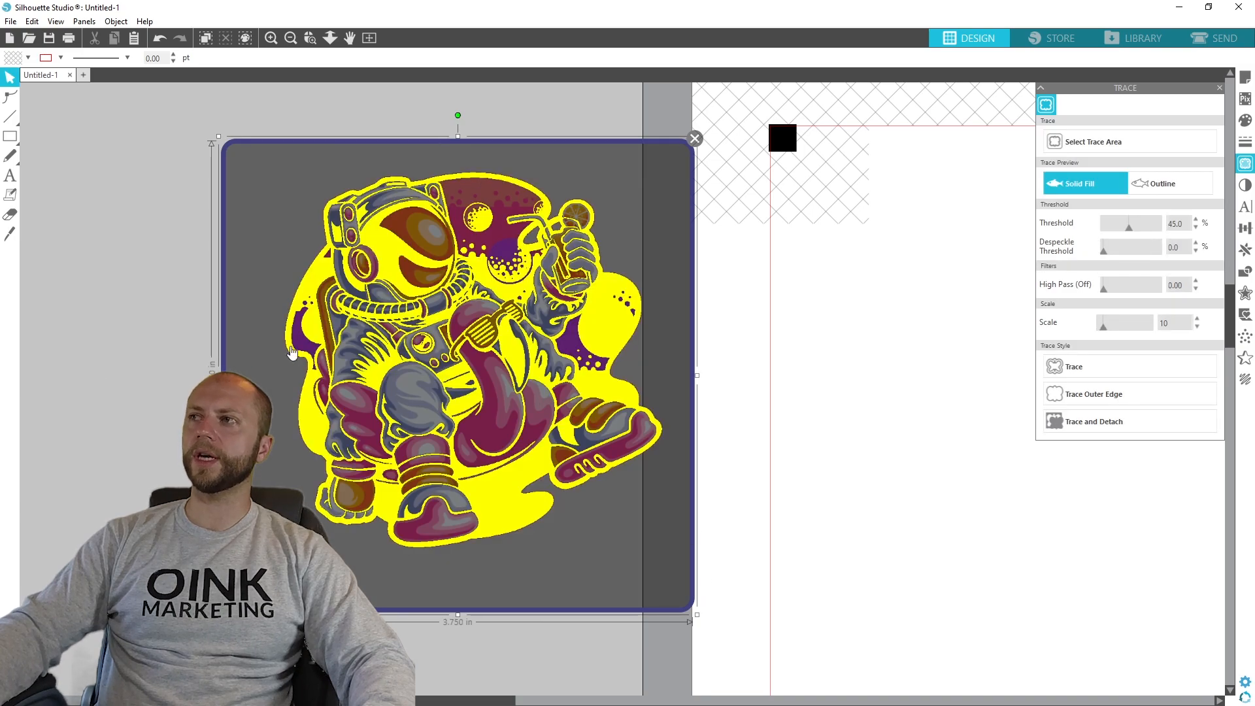
left_click_drag(1129, 228, 1171, 230)
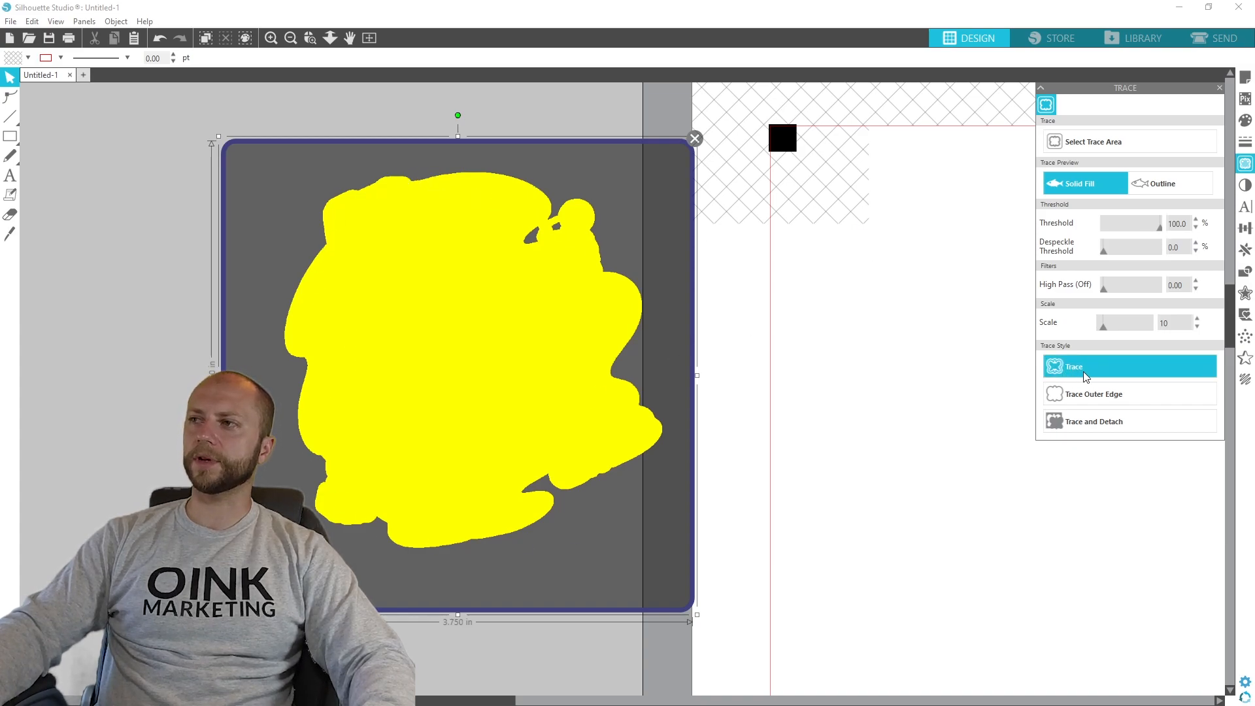
left_click(1080, 394)
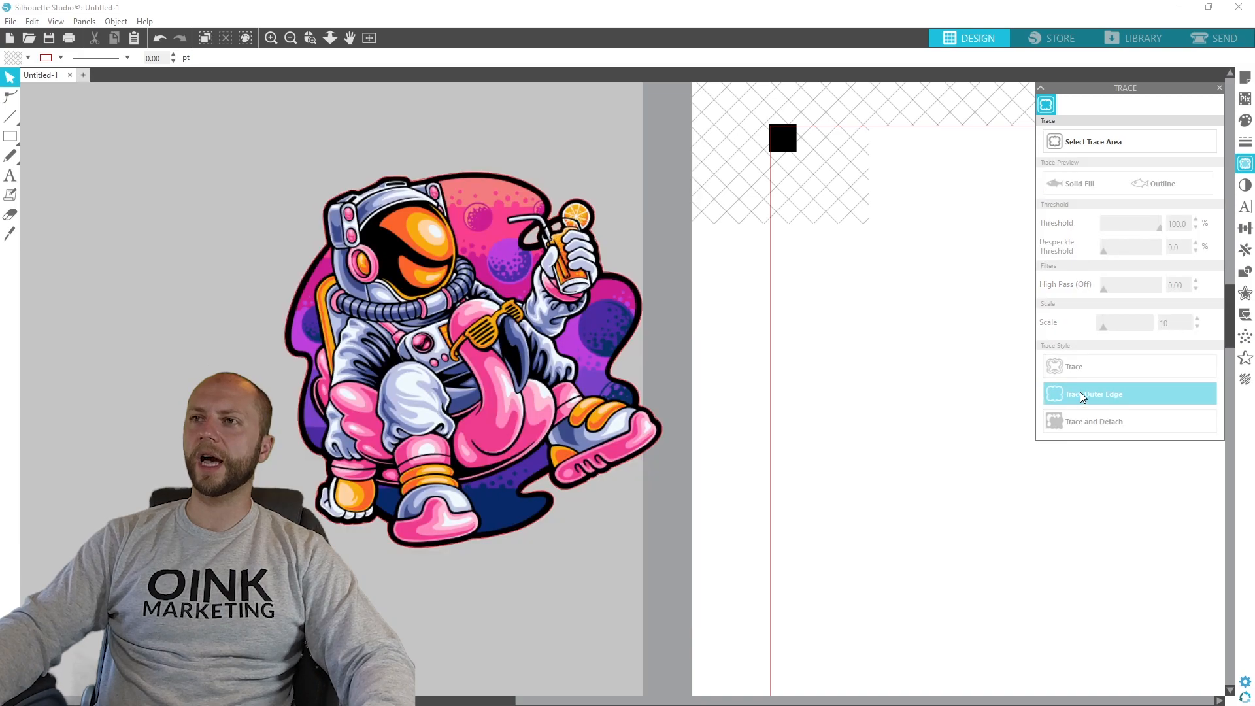
- Move the artwork aside to inspect its traced outline and put it back in place
left_click_drag(512, 334, 918, 334)
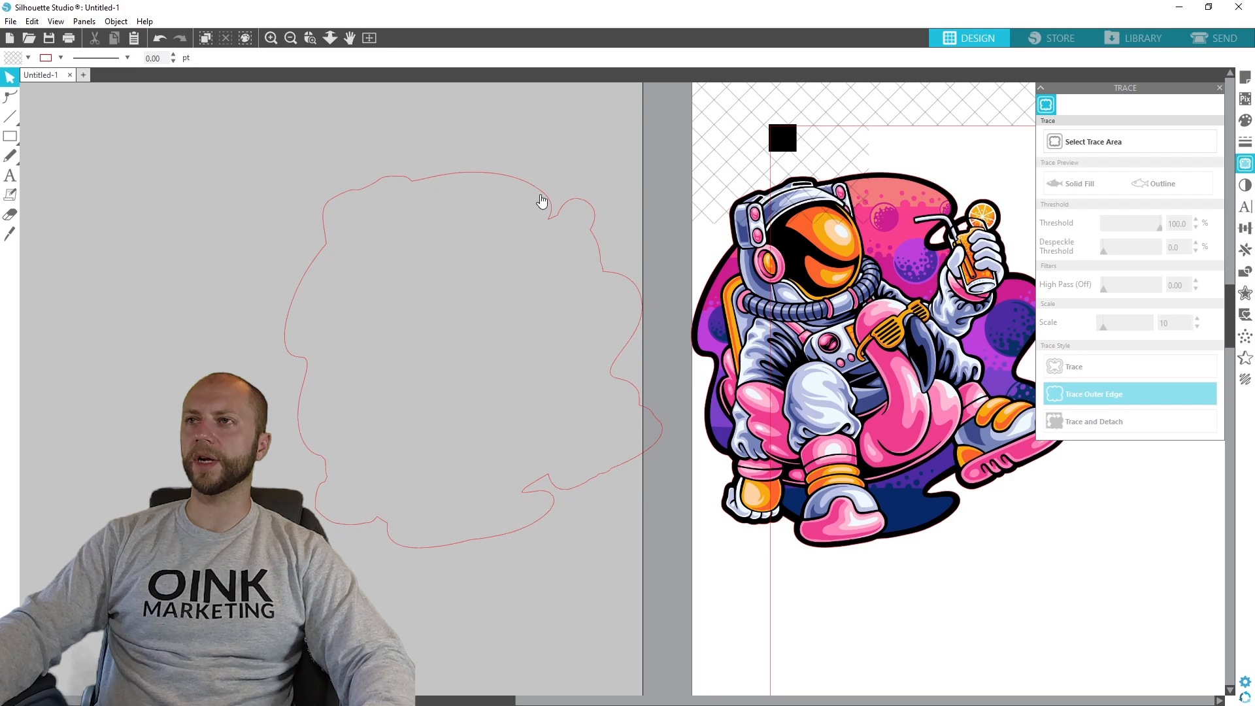
mouse_move(888, 307)
left_mouse_down()
mouse_move(511, 303)
mouse_move(947, 370)
mouse_move(504, 303)
left_mouse_up()
key("ctrl+z")
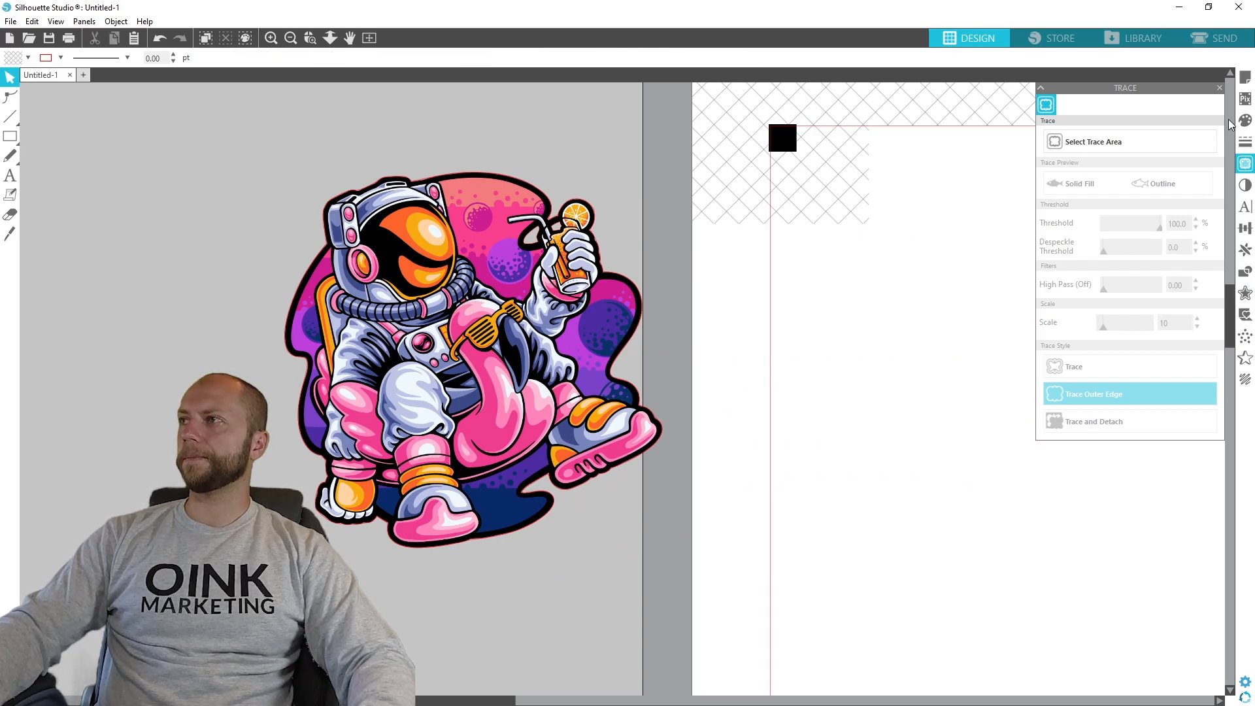
- Offset the traced outline by 0.050 in with rounded corners and move the artwork with its outlines inside the page's registration marks
left_click(1245, 294)
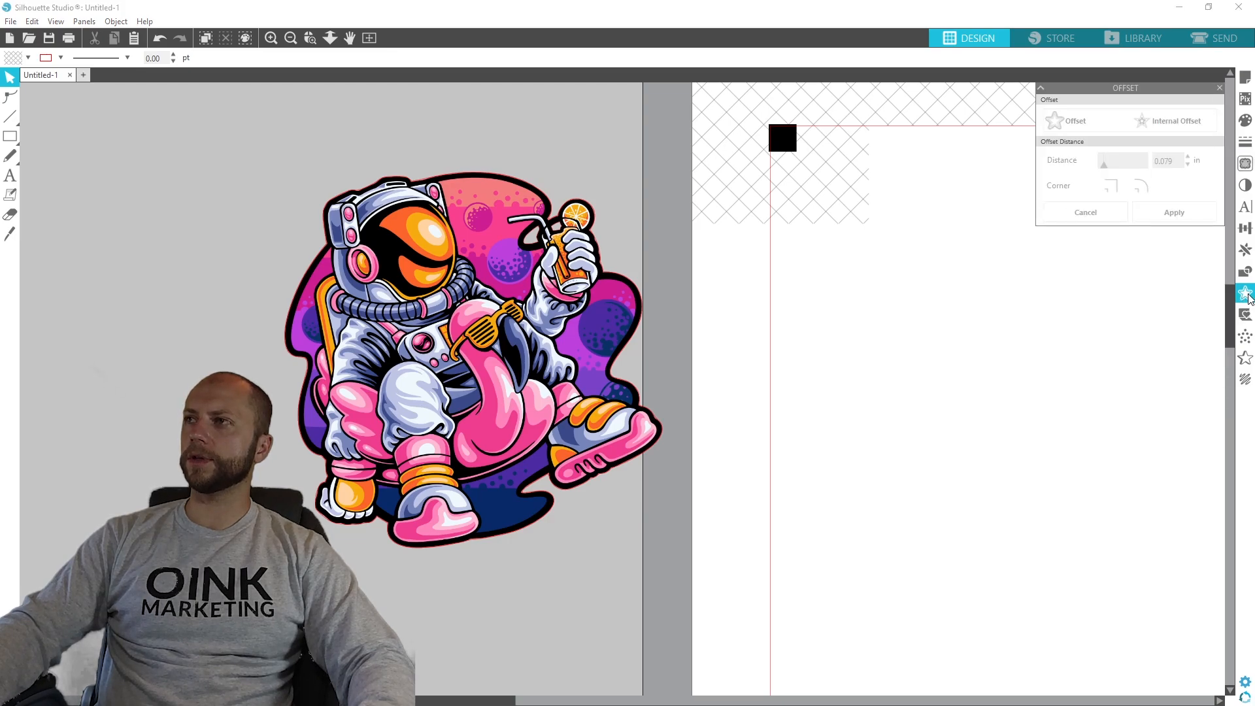
left_click(495, 285)
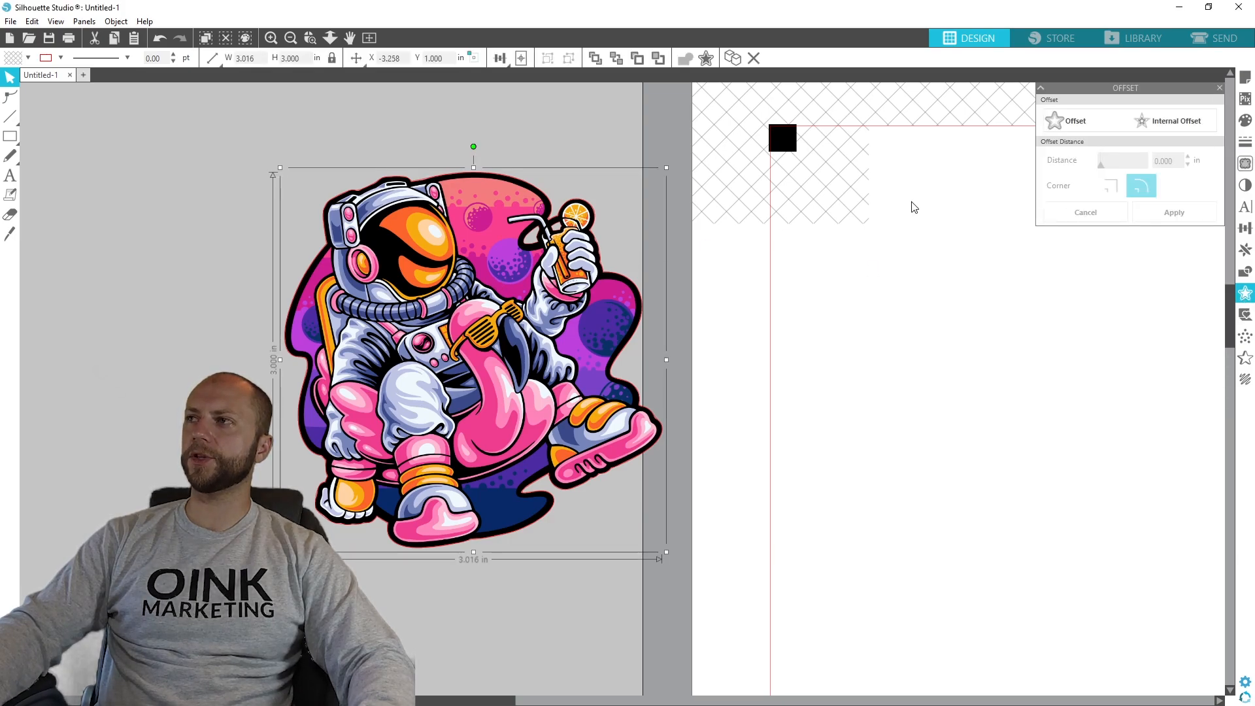
left_click(1062, 123)
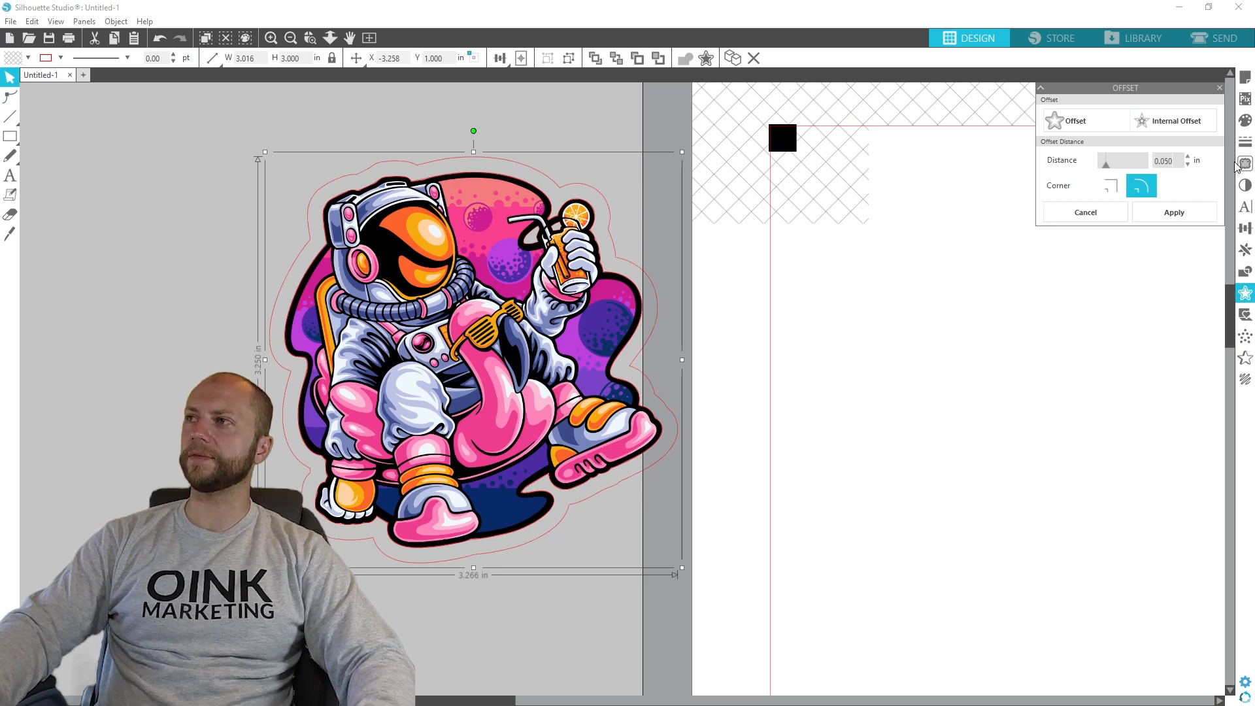
left_click(1155, 211)
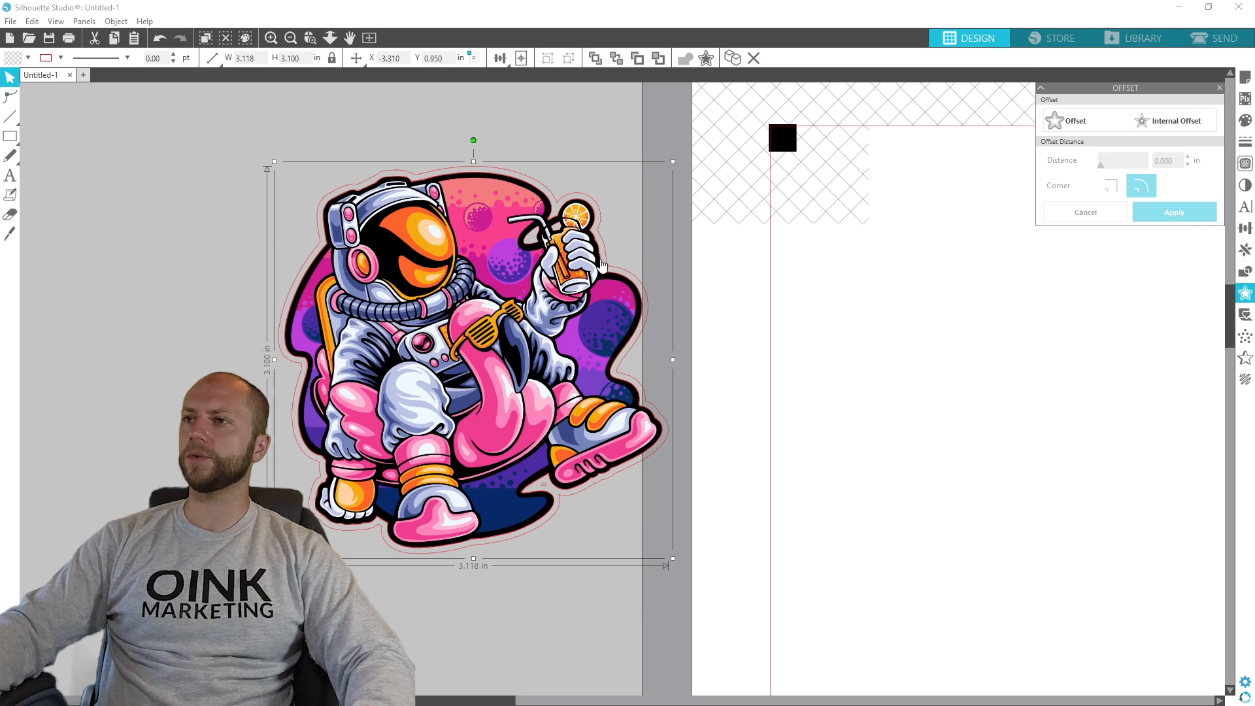
left_click_drag(424, 255, 1050, 318)
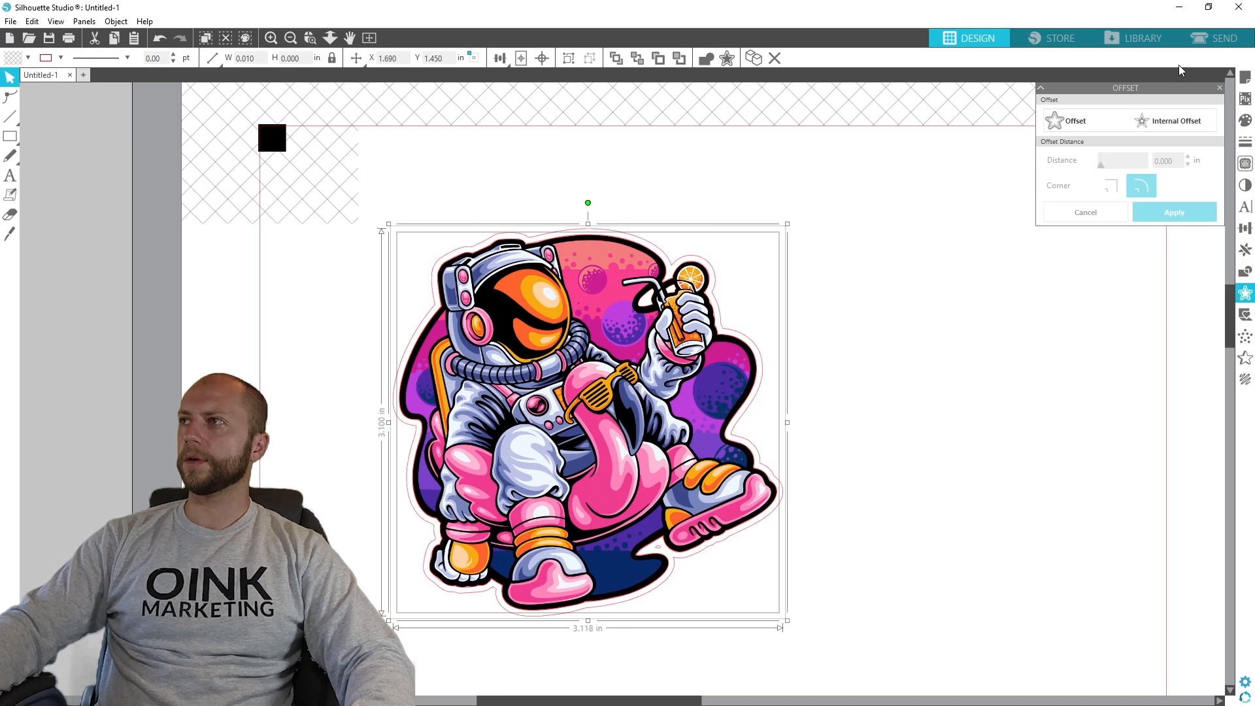
- Compare the Cut and Cut Edge options in the send settings, leave Cut Edge selected, and return to the design
left_click(1207, 40)
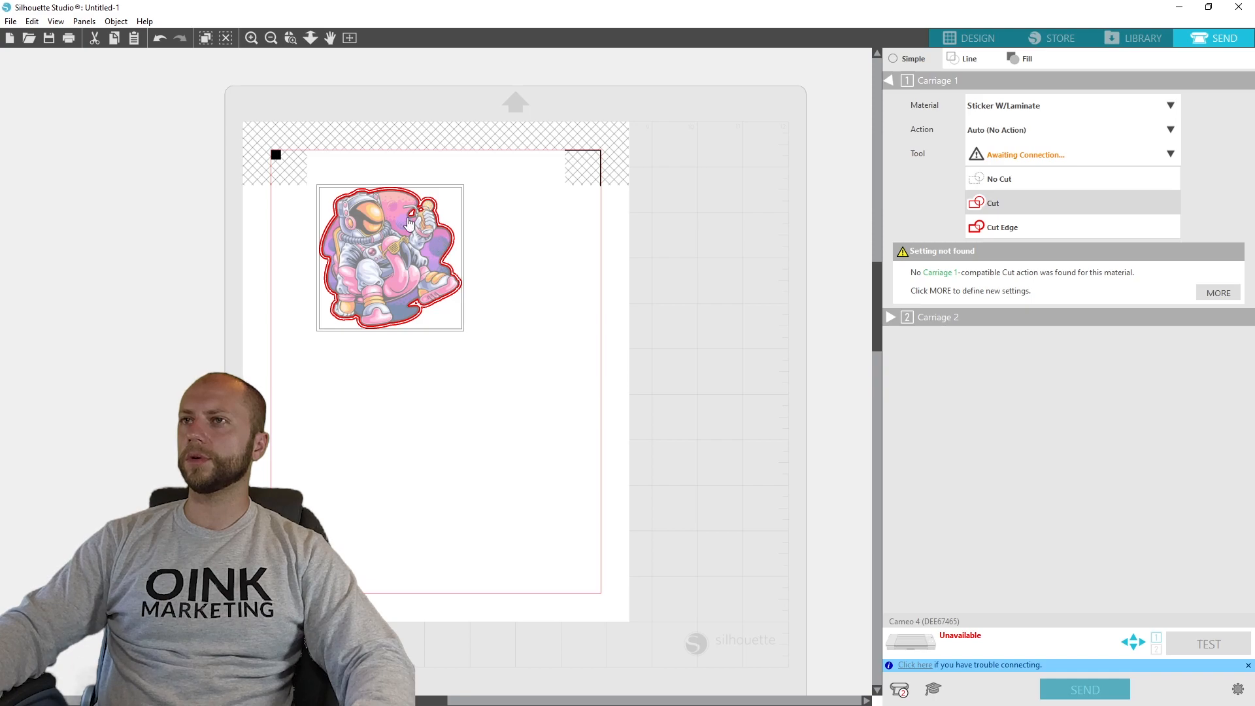
left_click(1010, 230)
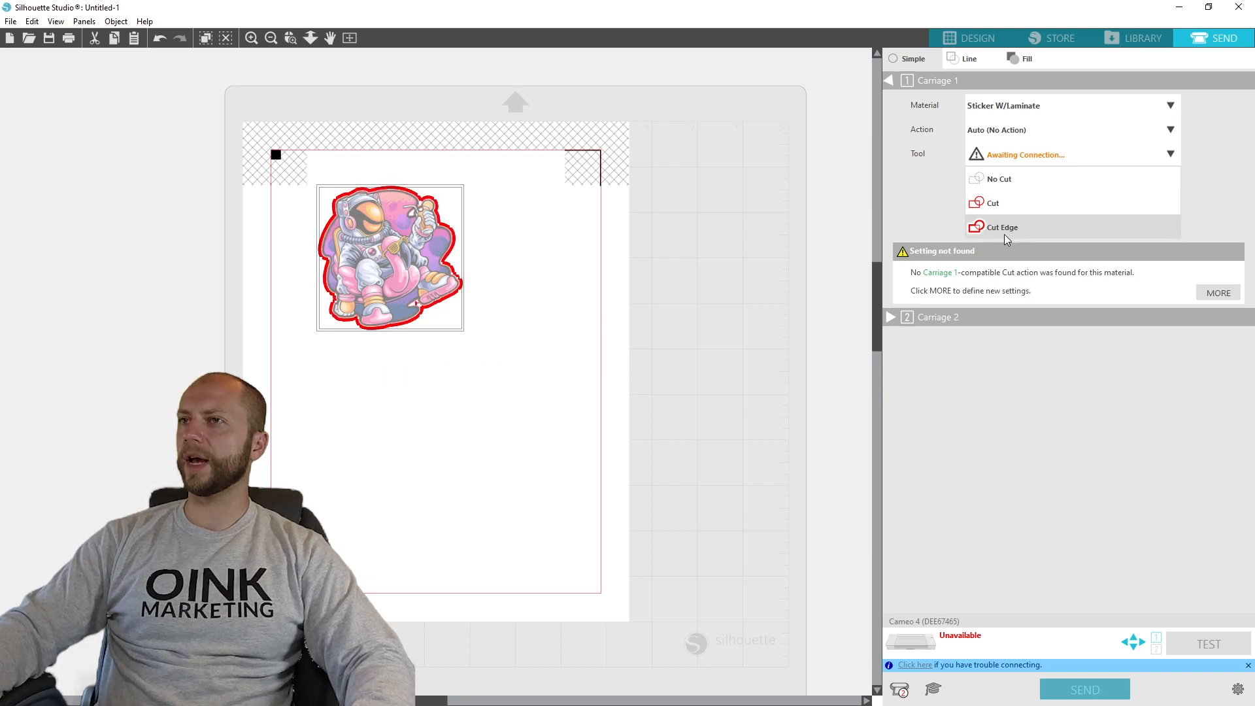
scroll(422, 297, "up", 3)
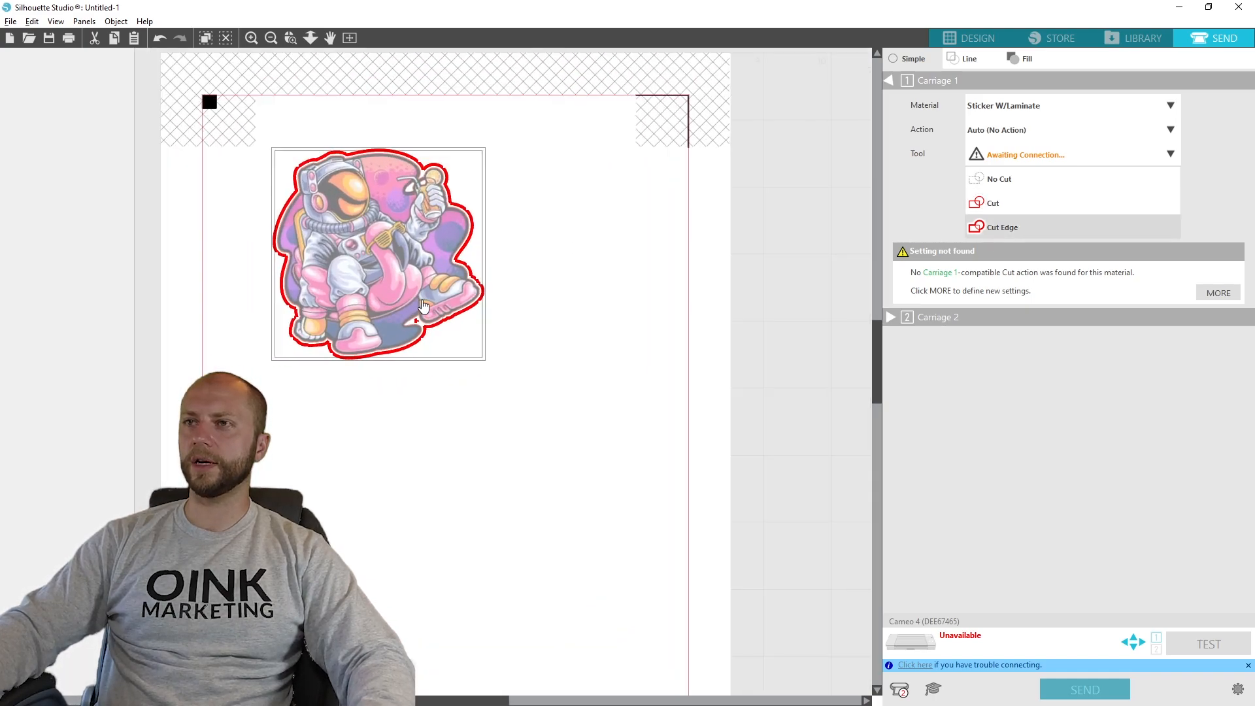
scroll(422, 307, "up", 1)
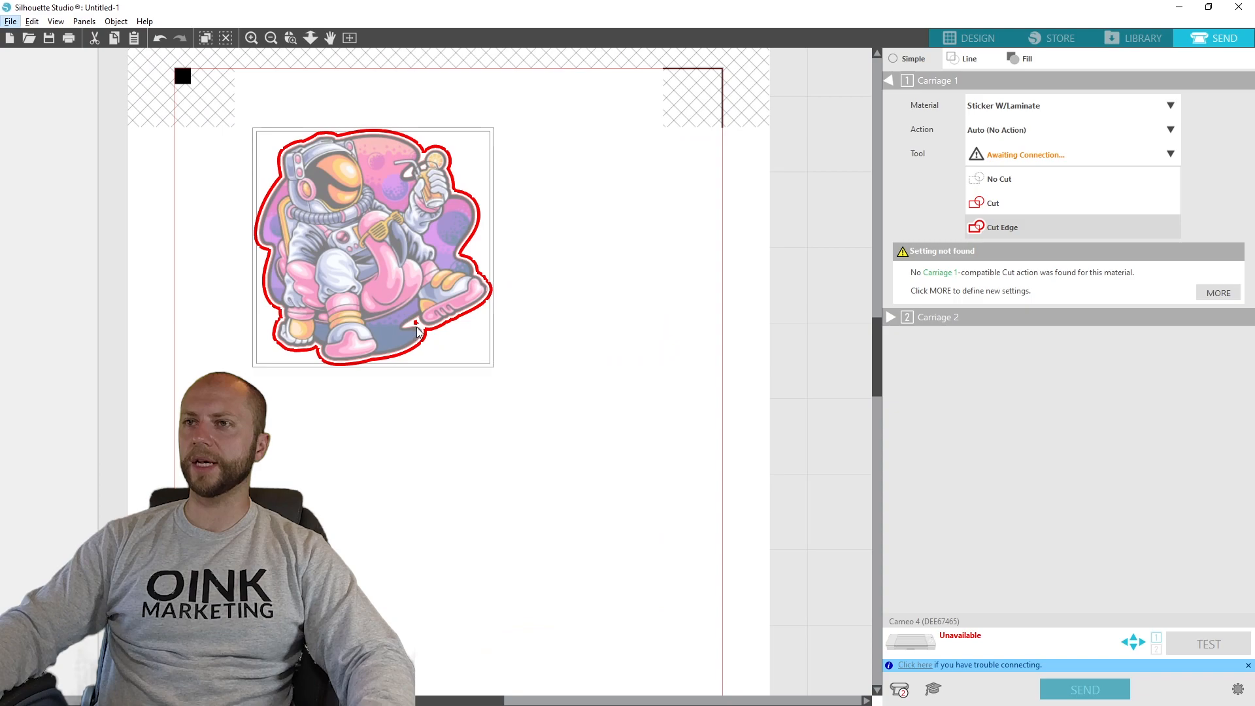
left_click(1024, 205)
left_click(999, 226)
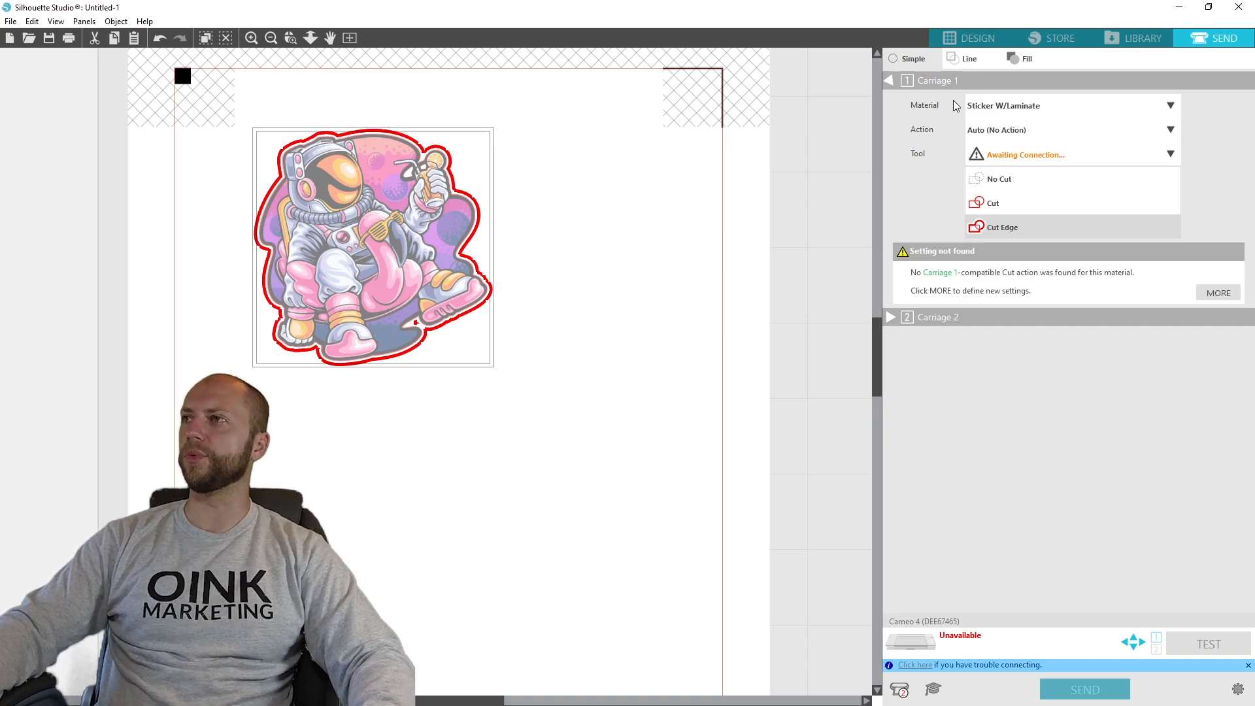
left_click(981, 41)
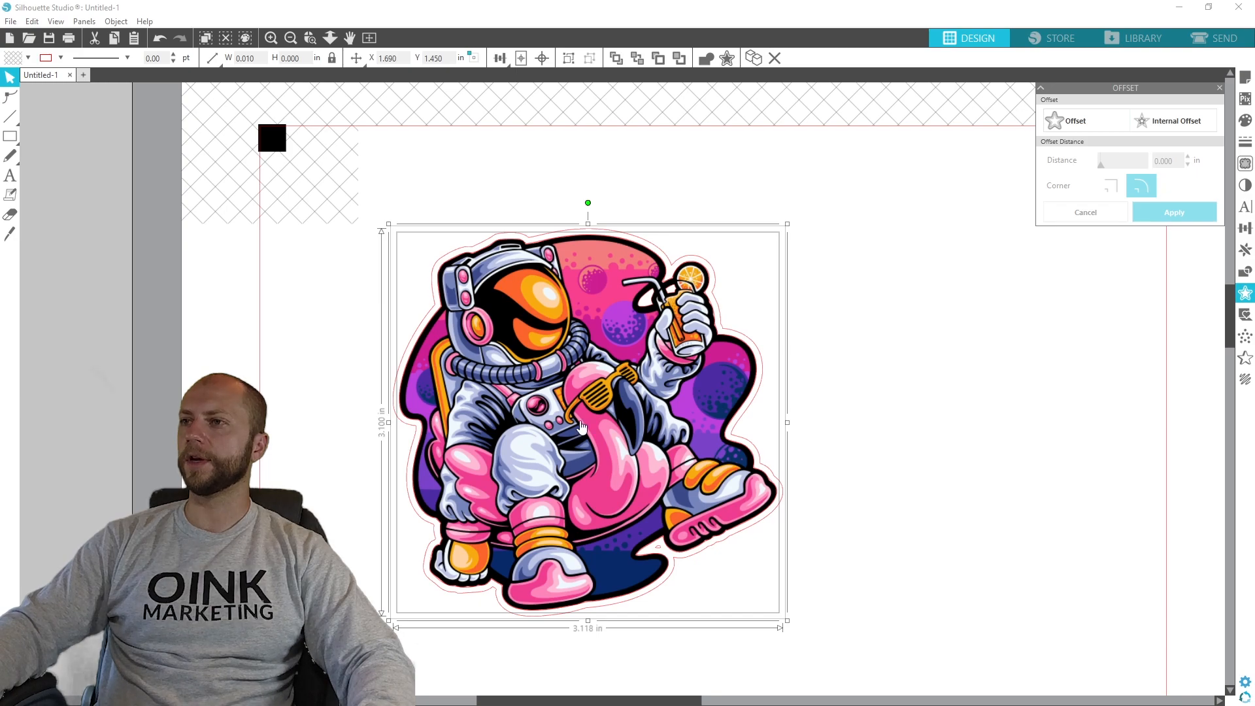
- Move the artwork together with its two outlines to about X 2.190 in, Y 1.200 in on the page
key("Up")
key("Up")
key("Left")
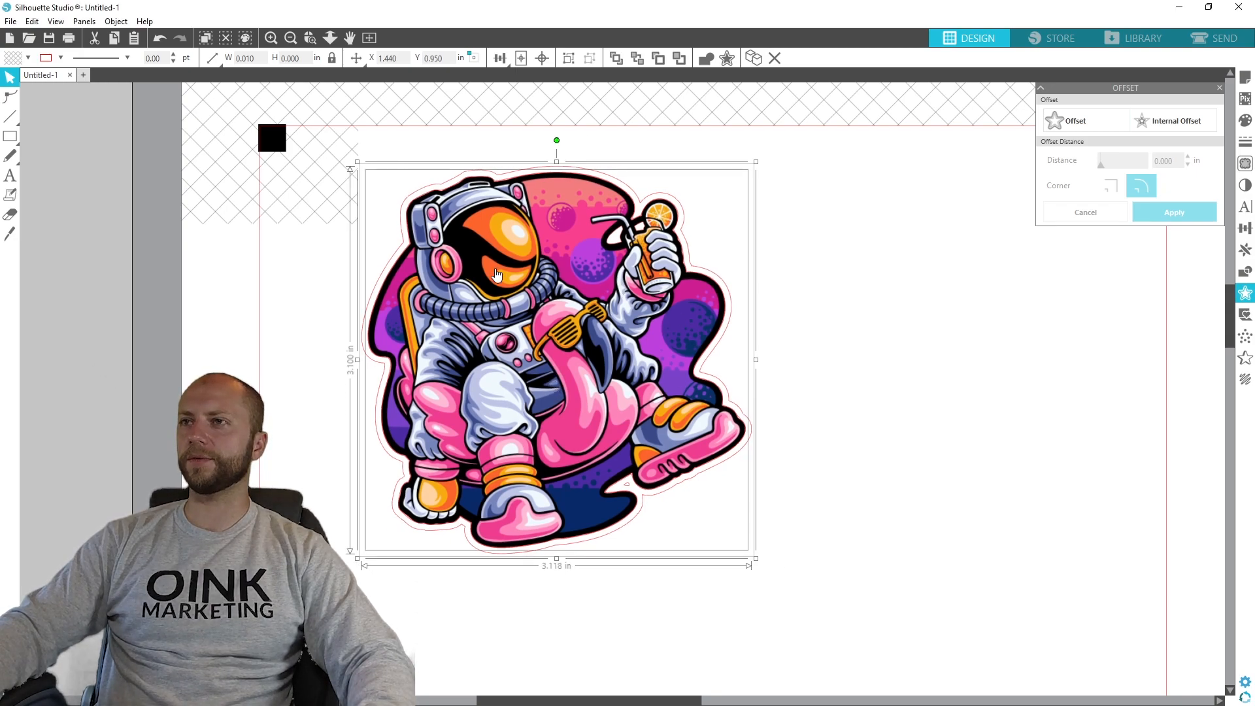
left_click(923, 335)
left_click_drag(795, 549, 341, 242)
left_click_drag(680, 286, 774, 318)
left_click(933, 355)
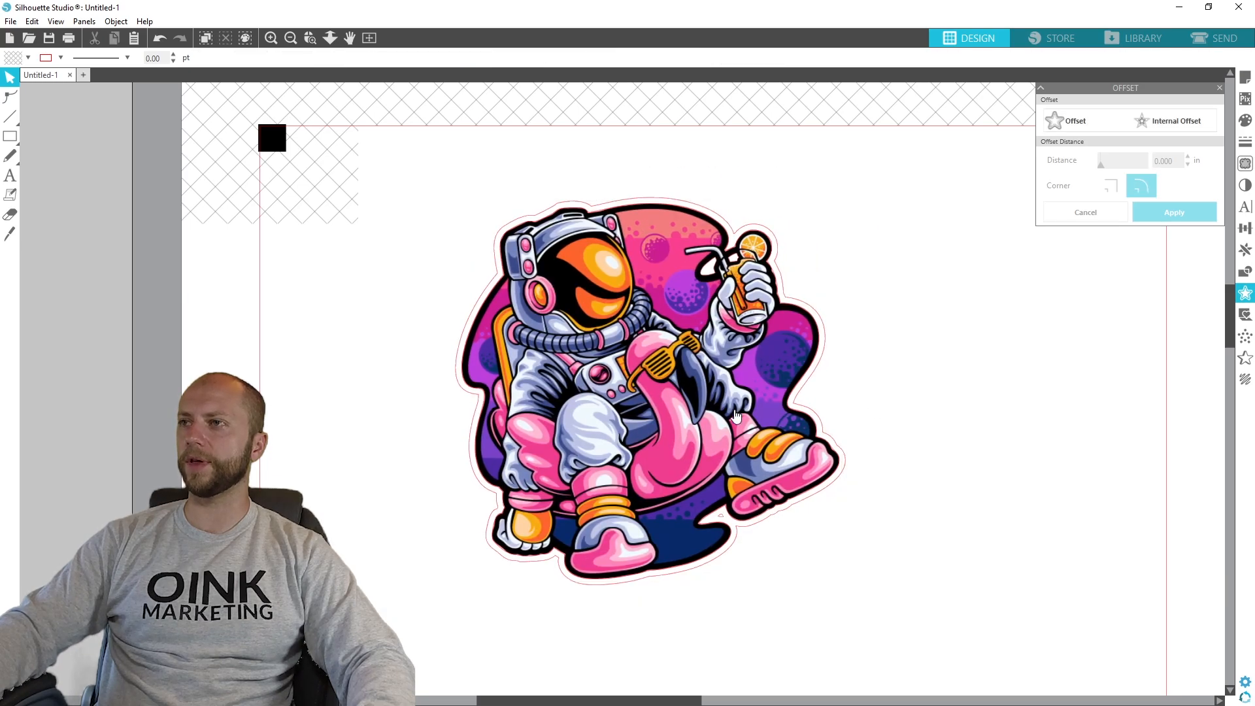
- Move the artwork aside, delete the inner traced outline, and put the artwork back inside the offset outline
left_click_drag(736, 417, 1109, 416)
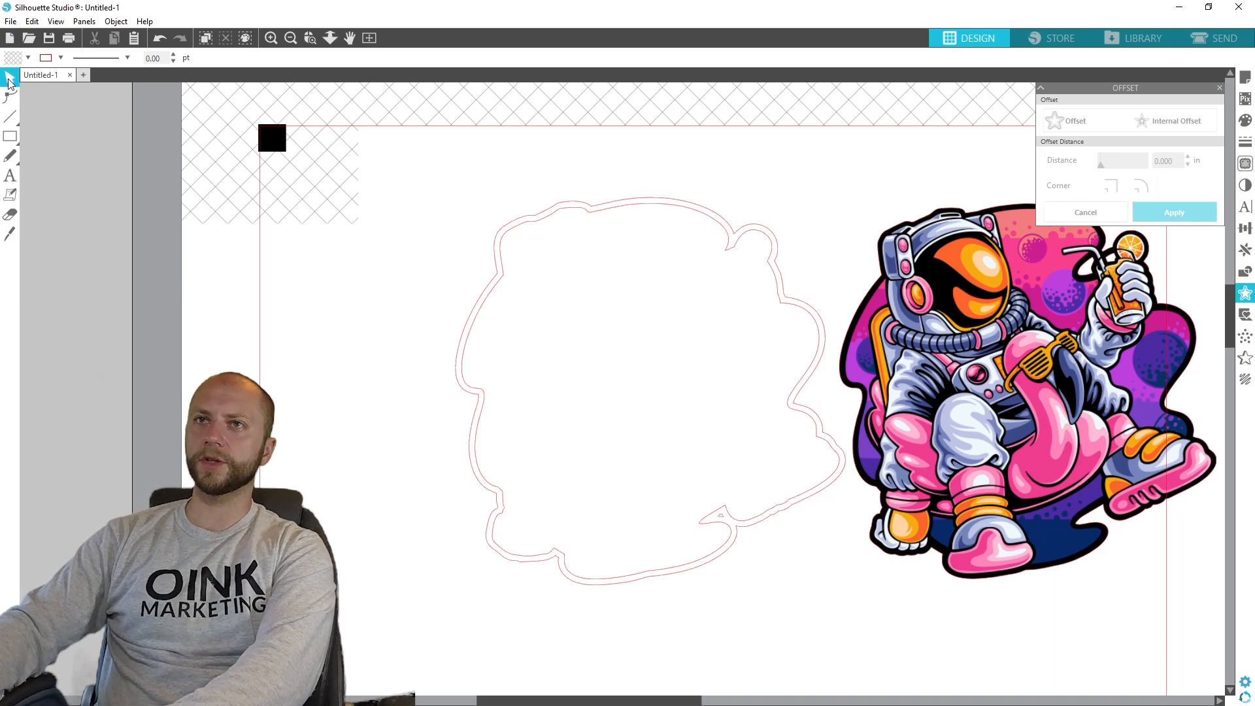
left_click(729, 253)
key("Delete")
left_click_drag(1079, 432, 695, 425)
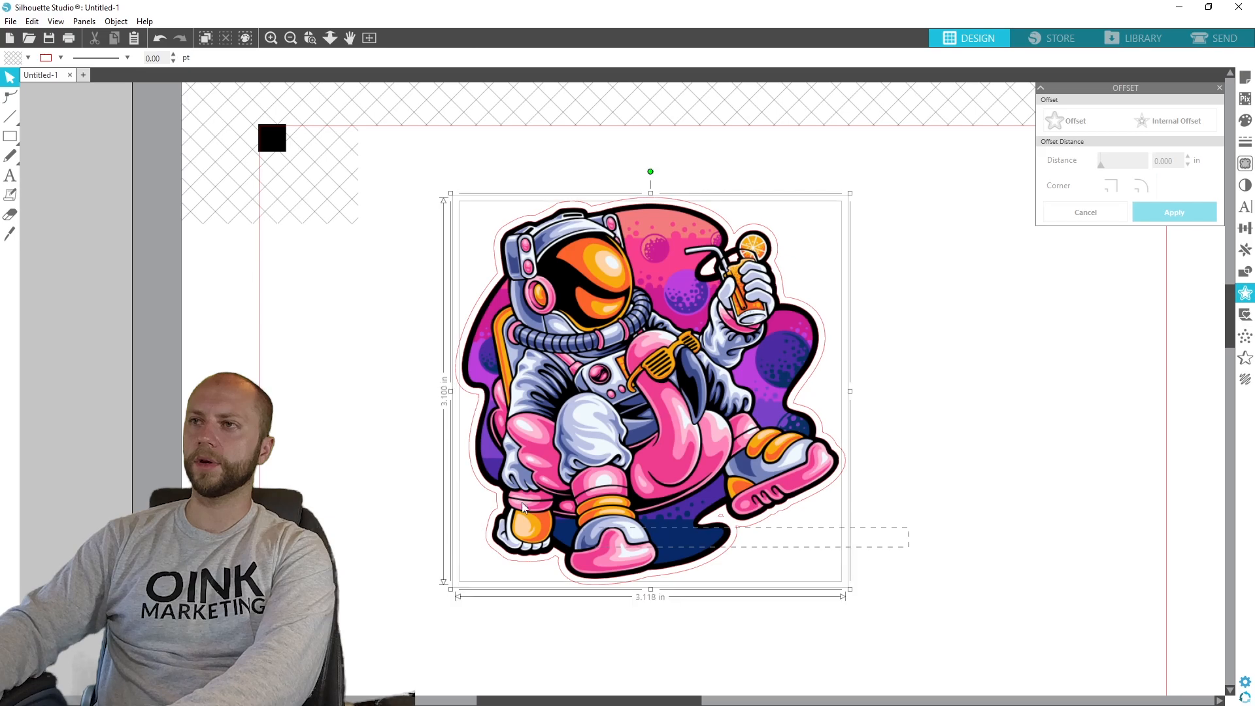
- Check the remaining cut line around the astronaut in the send preview and return to the design
left_click(1212, 39)
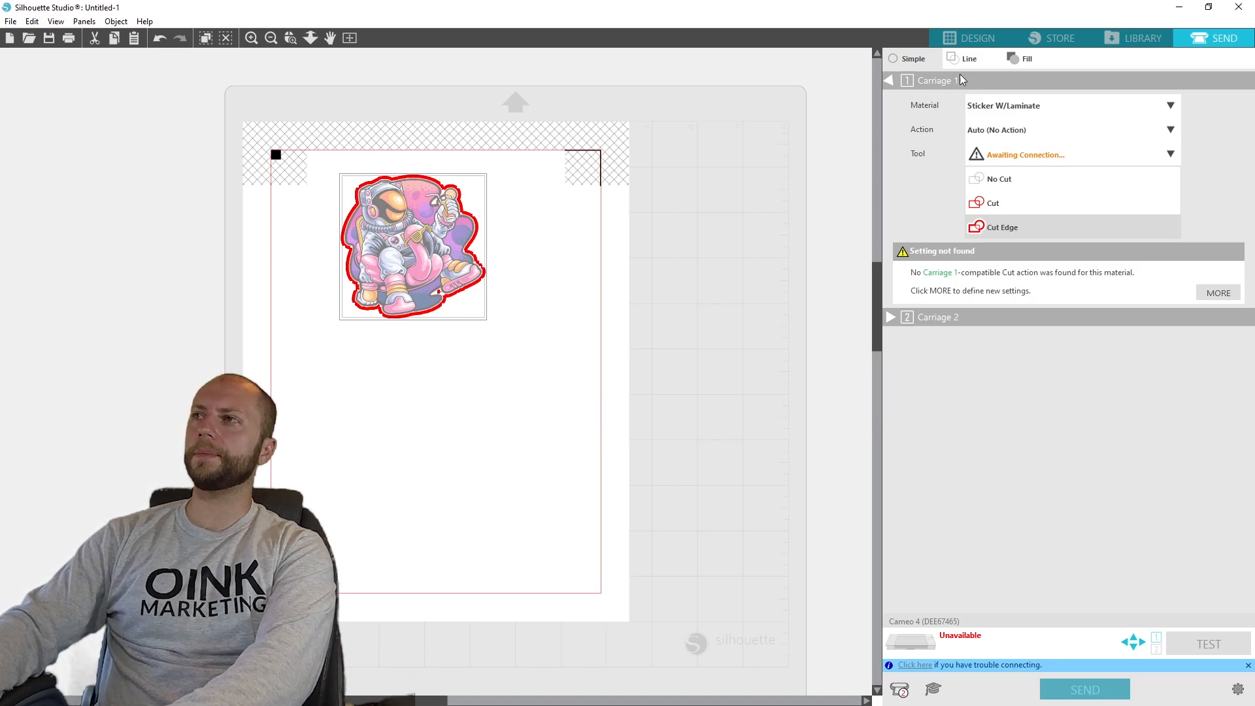
left_click(969, 38)
left_click_drag(616, 702, 641, 703)
left_click(1088, 124)
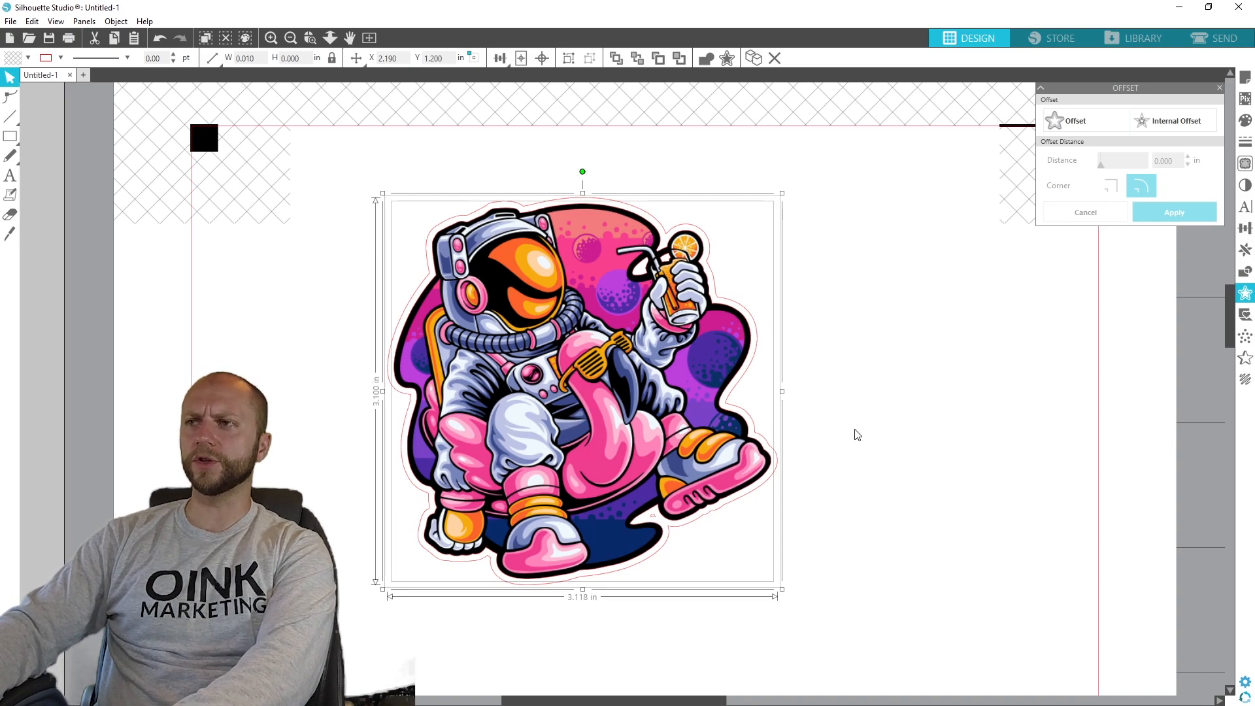
mouse_move(620, 407)
left_mouse_down()
mouse_move(1051, 421)
mouse_move(951, 358)
mouse_move(1038, 356)
mouse_move(614, 368)
mouse_move(615, 420)
left_mouse_up()
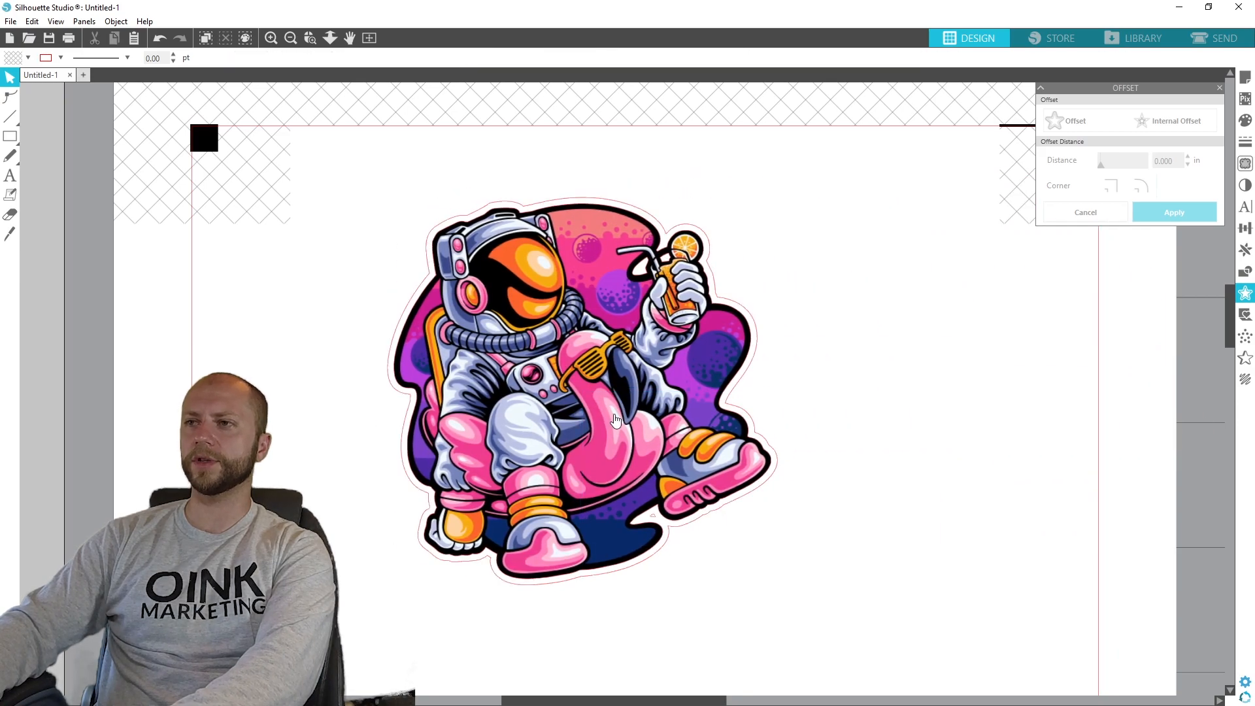
- Delete the small leftover shape below the astronaut's boot with point editing and recheck the cut line in the send preview
left_click(8, 99)
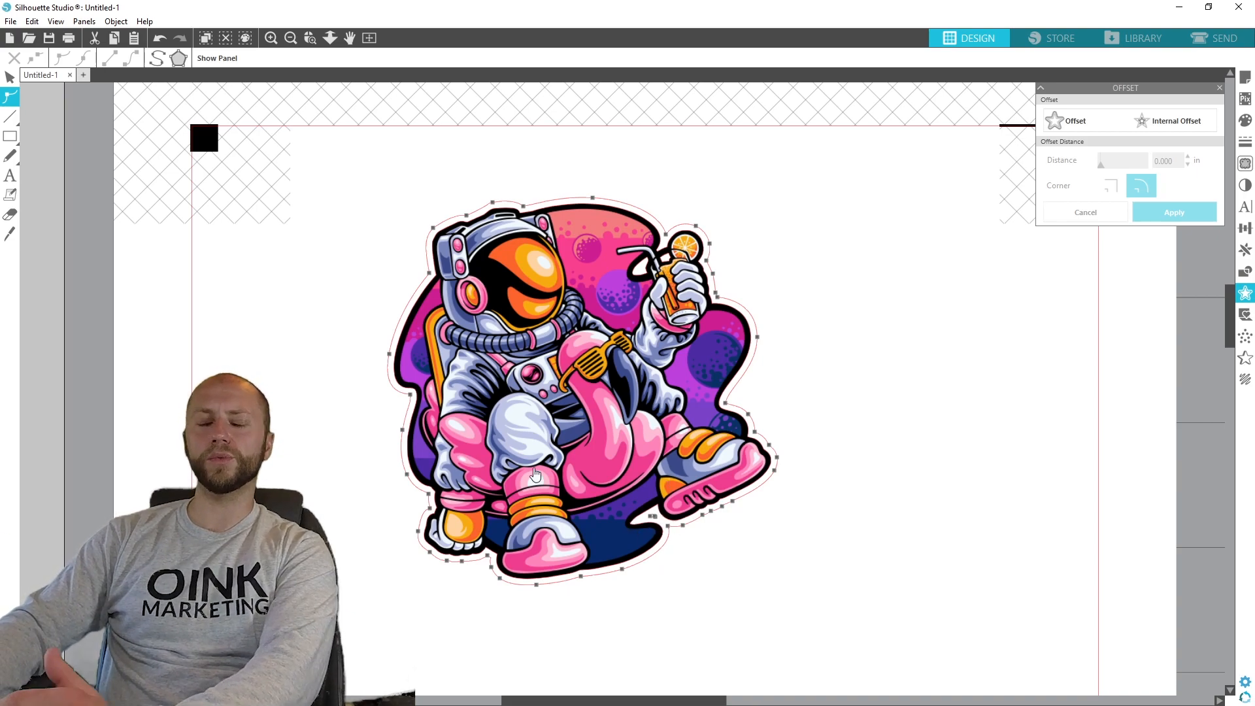
left_click(657, 520)
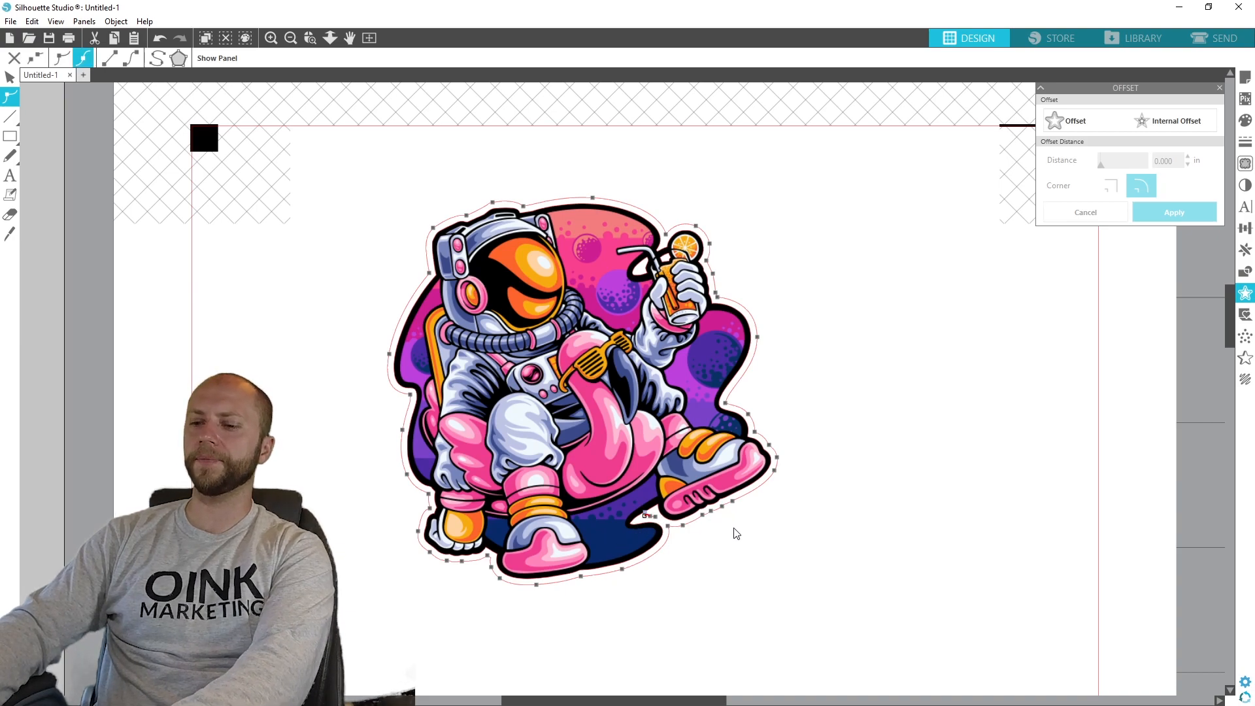
left_click(719, 547)
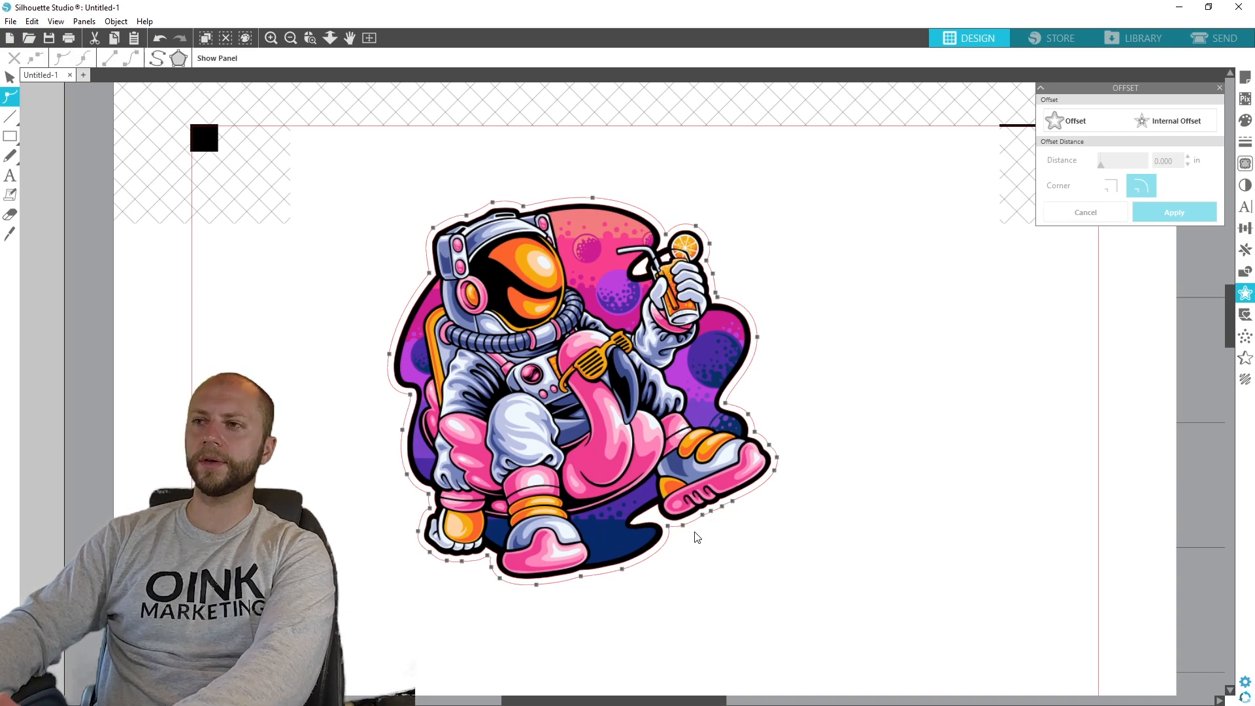
left_click(16, 77)
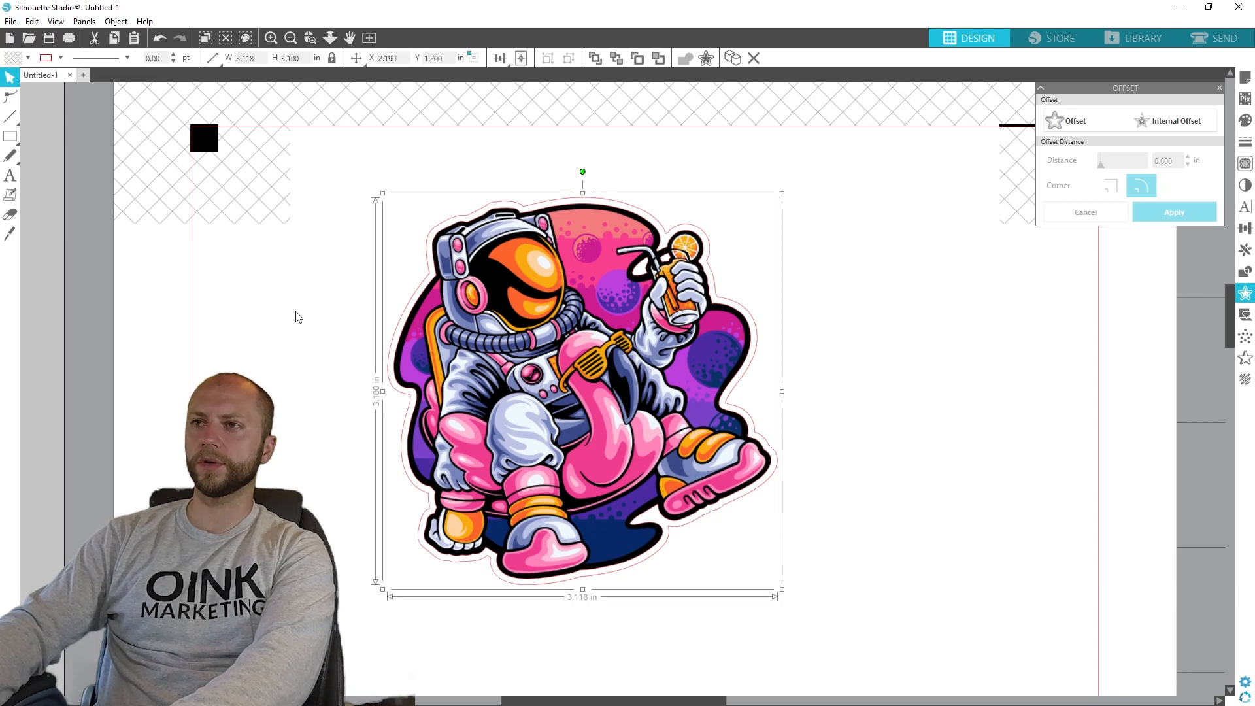
left_click(1219, 39)
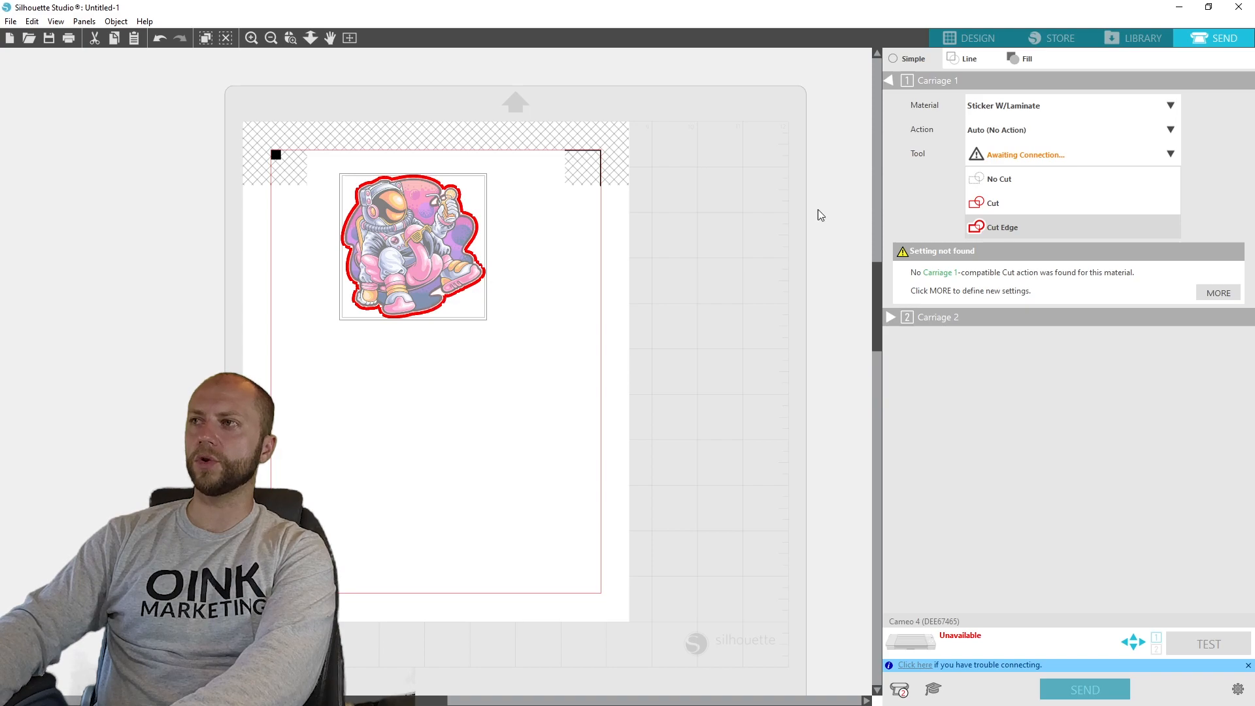
left_click(981, 38)
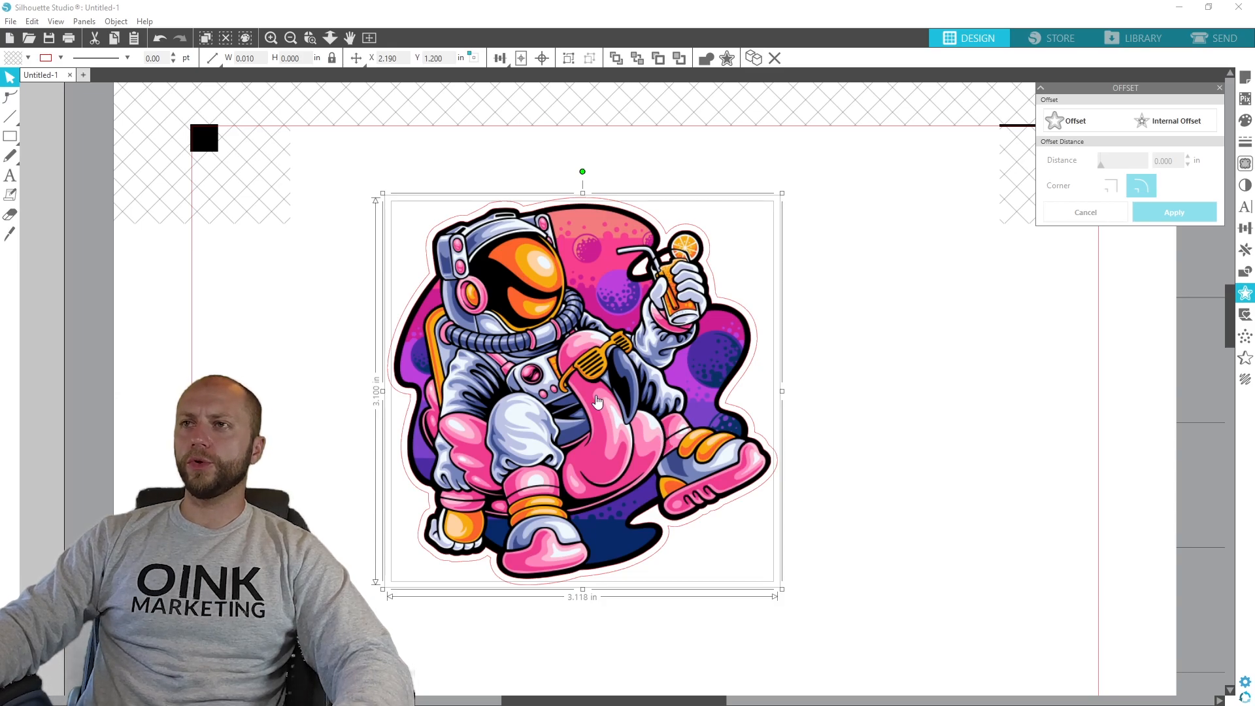
- Move the artwork with its cut line to about X 1.690 in, Y 0.950 in
left_click_drag(526, 395, 557, 332)
left_click_drag(974, 567, 484, 435)
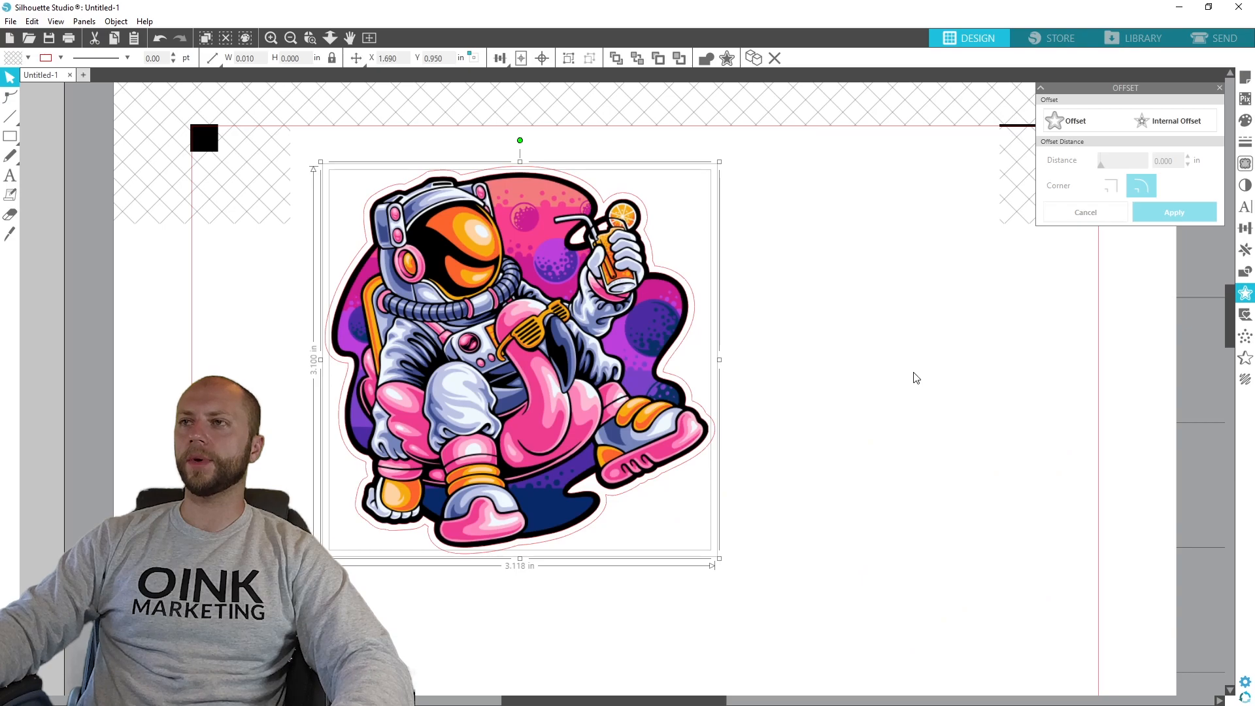
left_click(914, 373)
left_click_drag(448, 384, 467, 344)
- Select the artwork and its cut line, group them, and clear the selection
left_click_drag(789, 552, 294, 318)
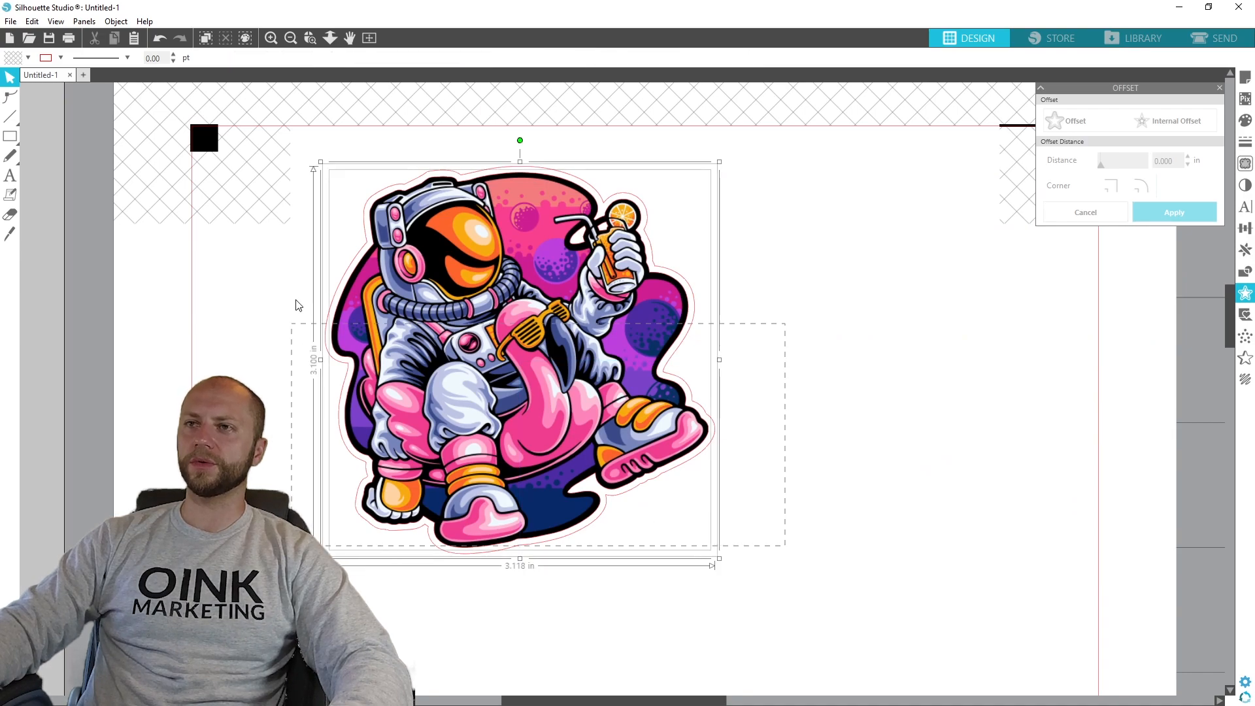
left_click_drag(303, 144, 303, 144)
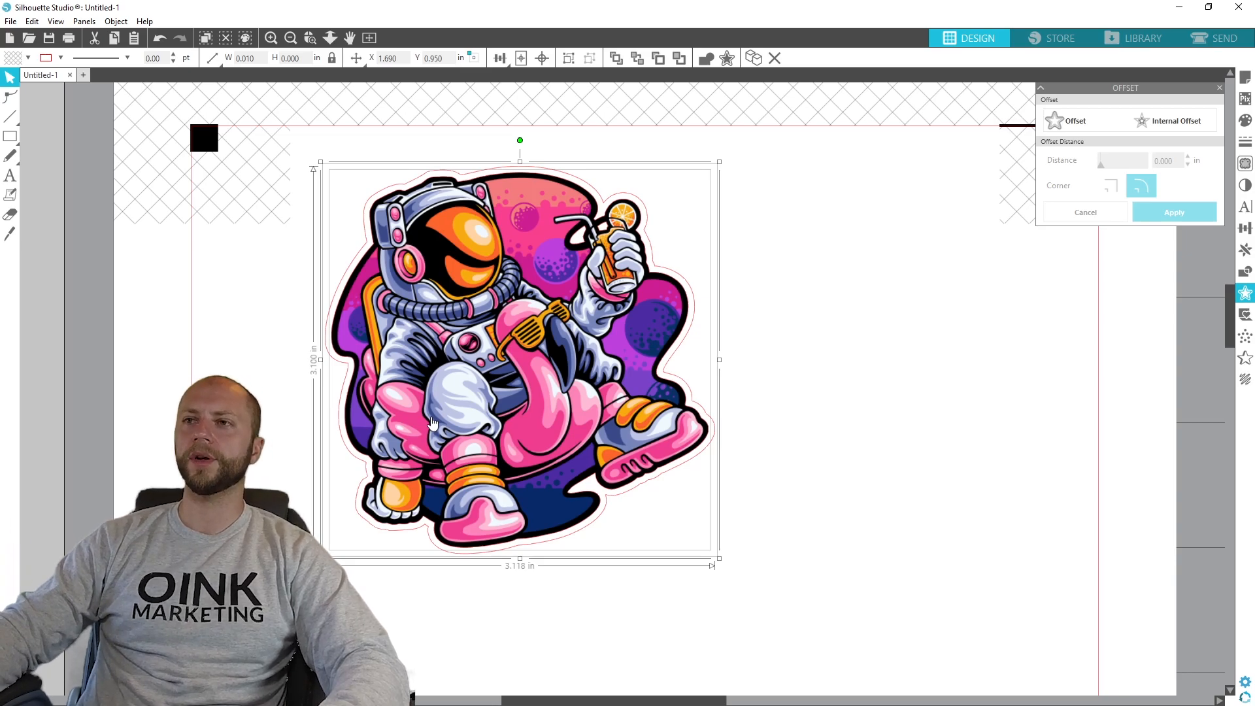
right_click(490, 314)
left_click(551, 528)
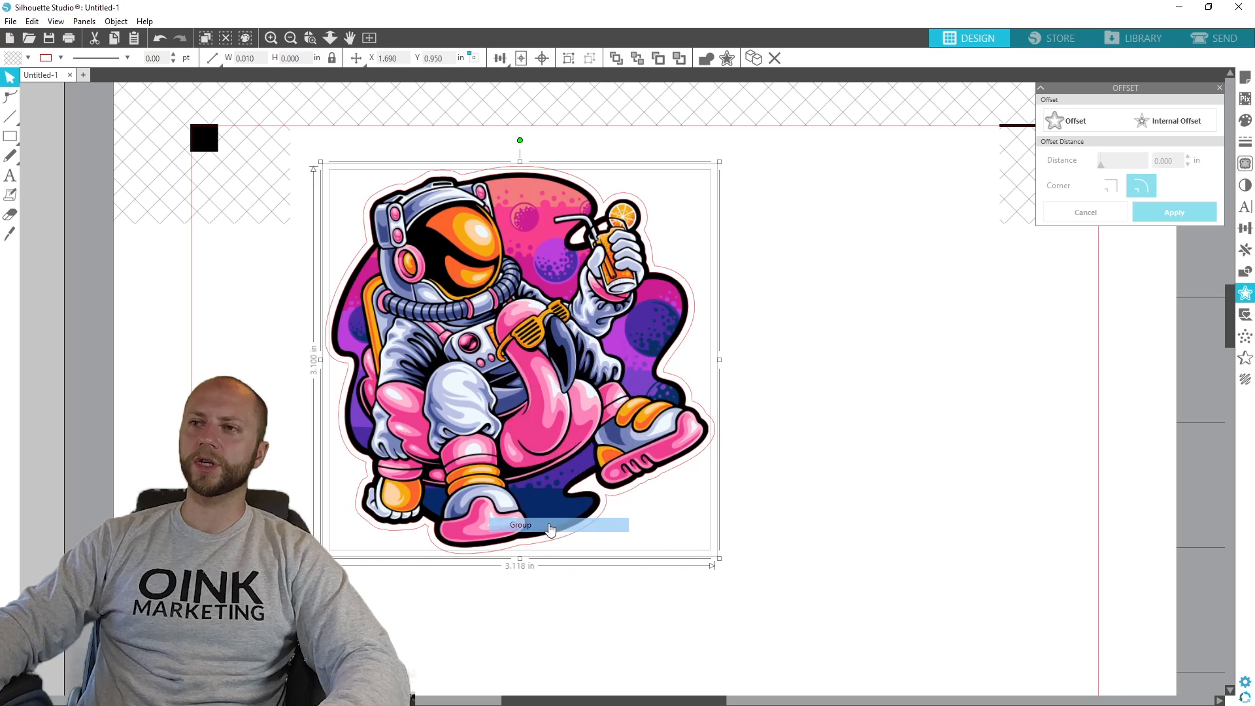
left_click(828, 428)
left_click_drag(894, 360, 1112, 571)
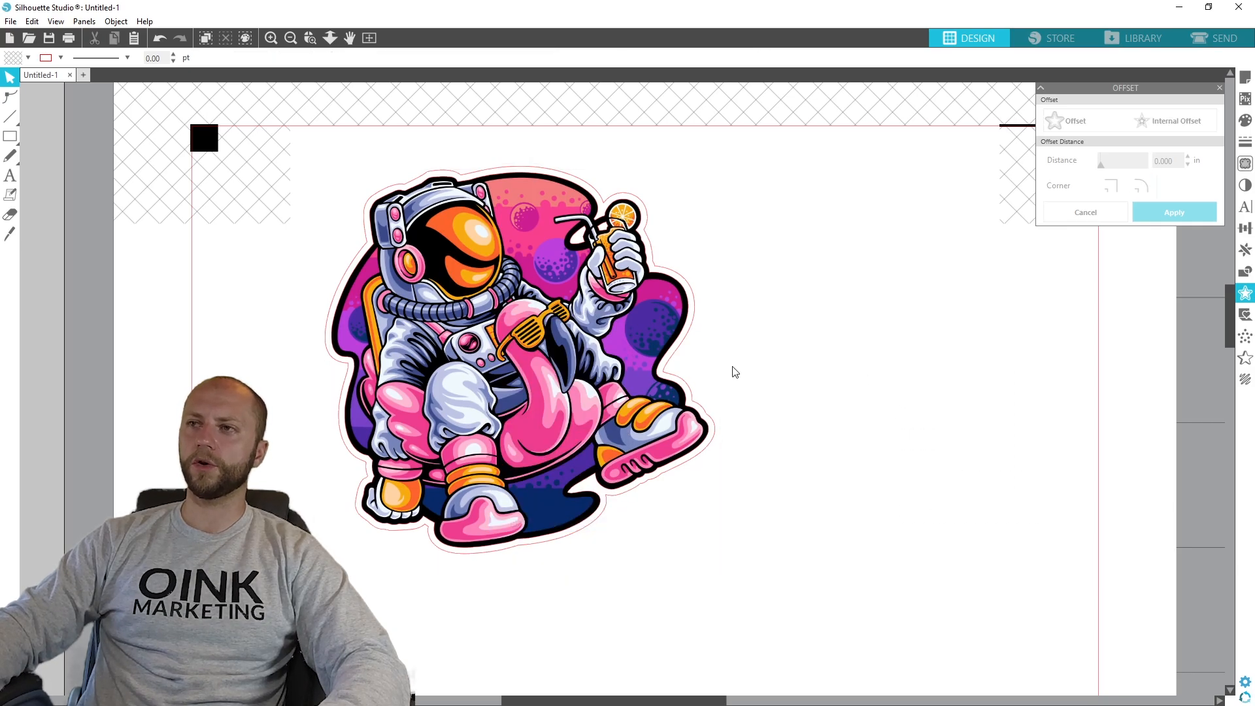
- Scale the grouped sticker to about 2.48 in wide and place it near the square registration mark, at about X 1.440 in, Y 0.700 in
left_click_drag(562, 356, 594, 356)
left_click_drag(665, 265, 608, 238)
left_click(553, 388)
left_click_drag(688, 532, 628, 448)
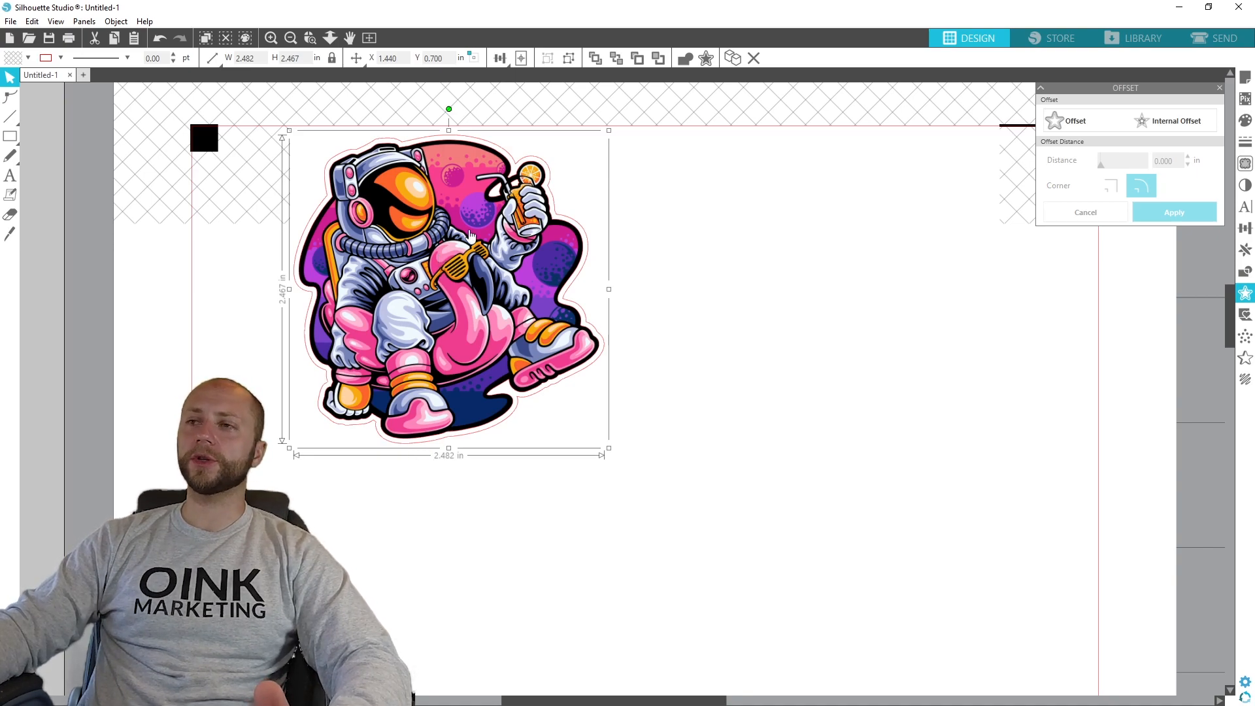
- Try placing the sticker over the hatched area beside the square registration mark and move it back out
left_click_drag(463, 240, 438, 270)
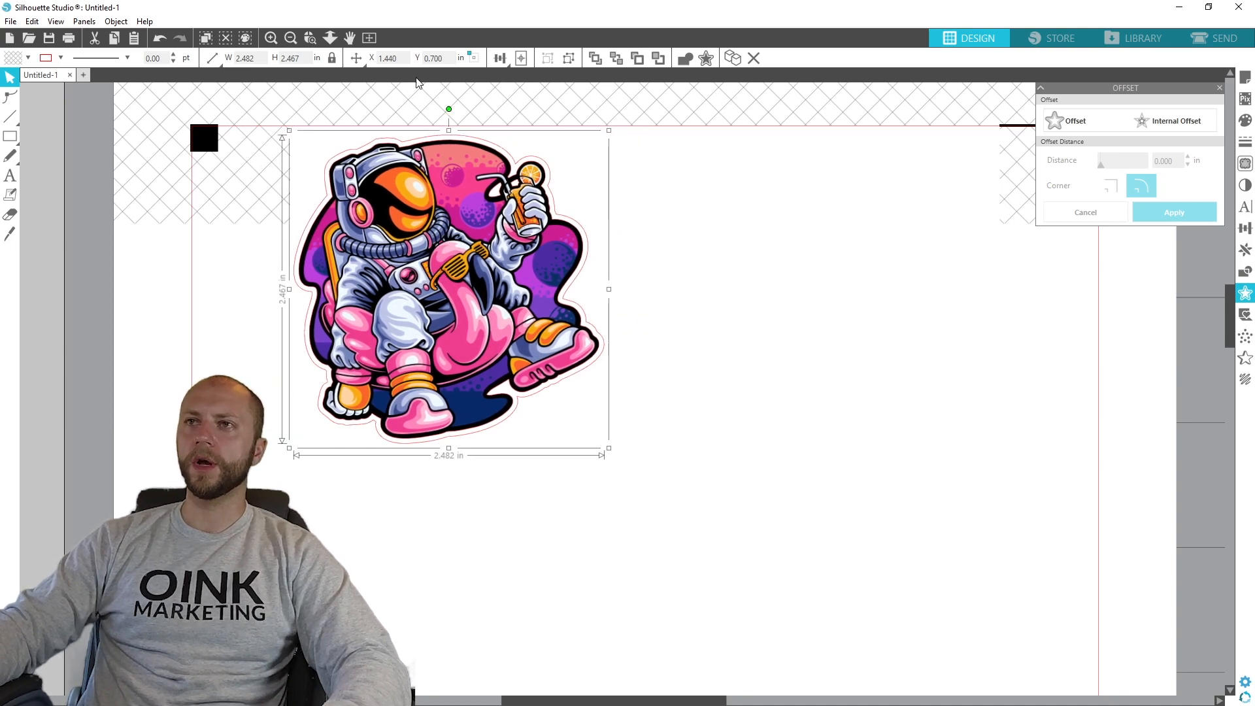
left_click(854, 280)
left_click_drag(443, 230, 414, 205)
left_click(423, 124)
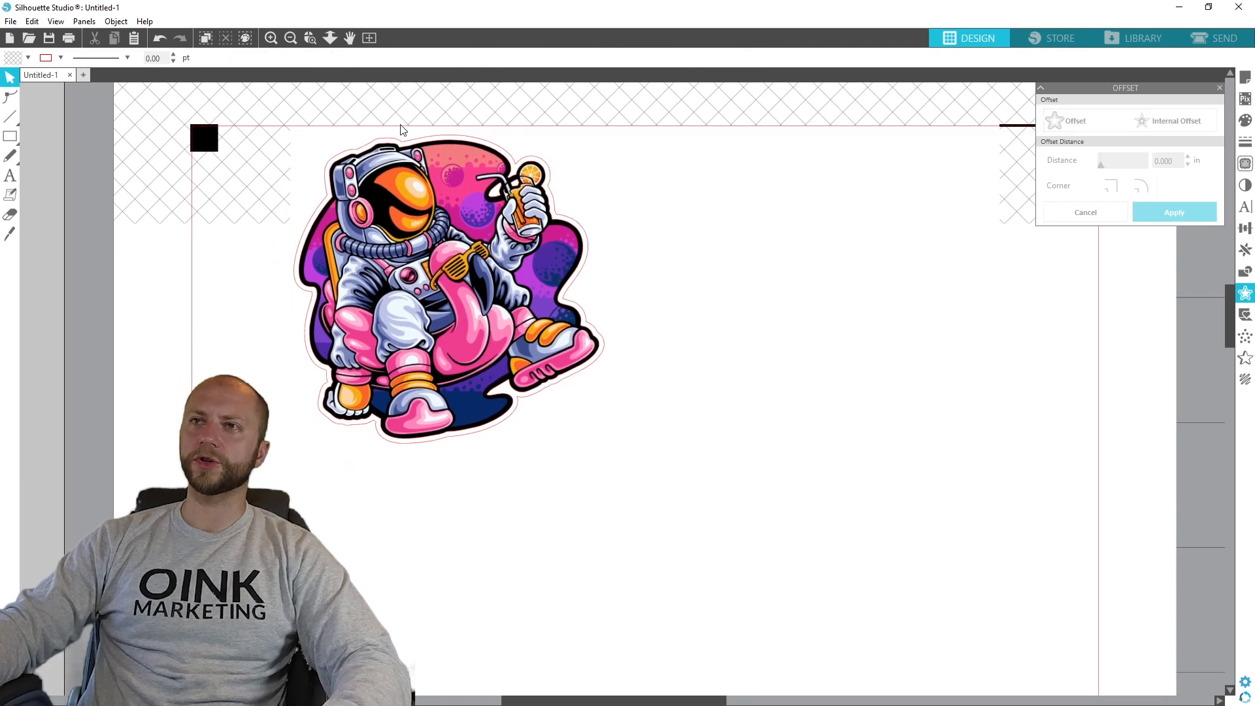
left_click_drag(502, 260, 430, 272)
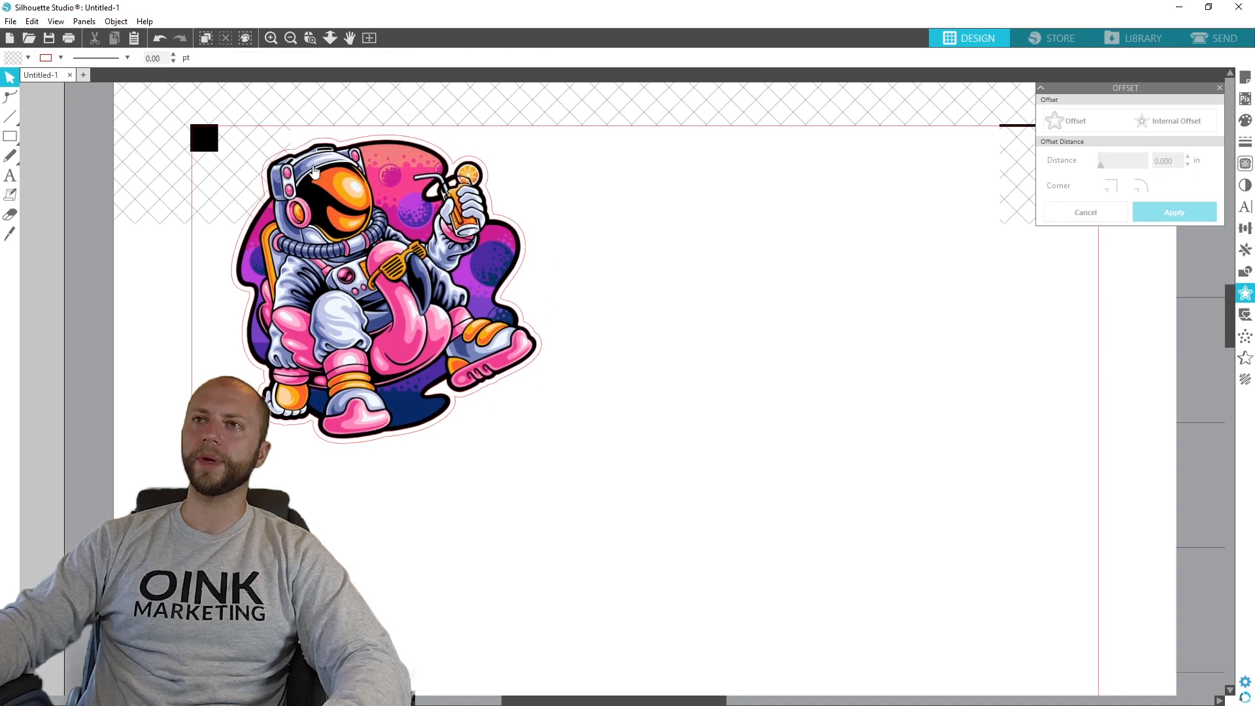
left_click_drag(330, 240, 395, 245)
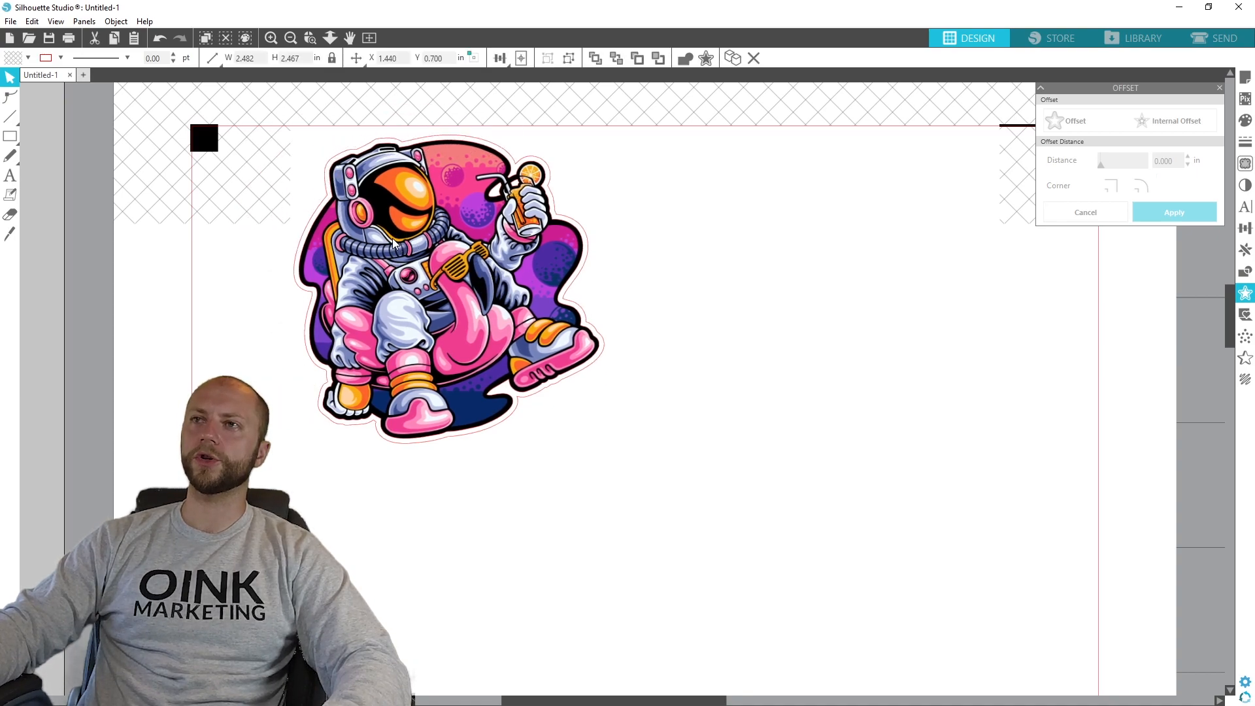
left_click(275, 208)
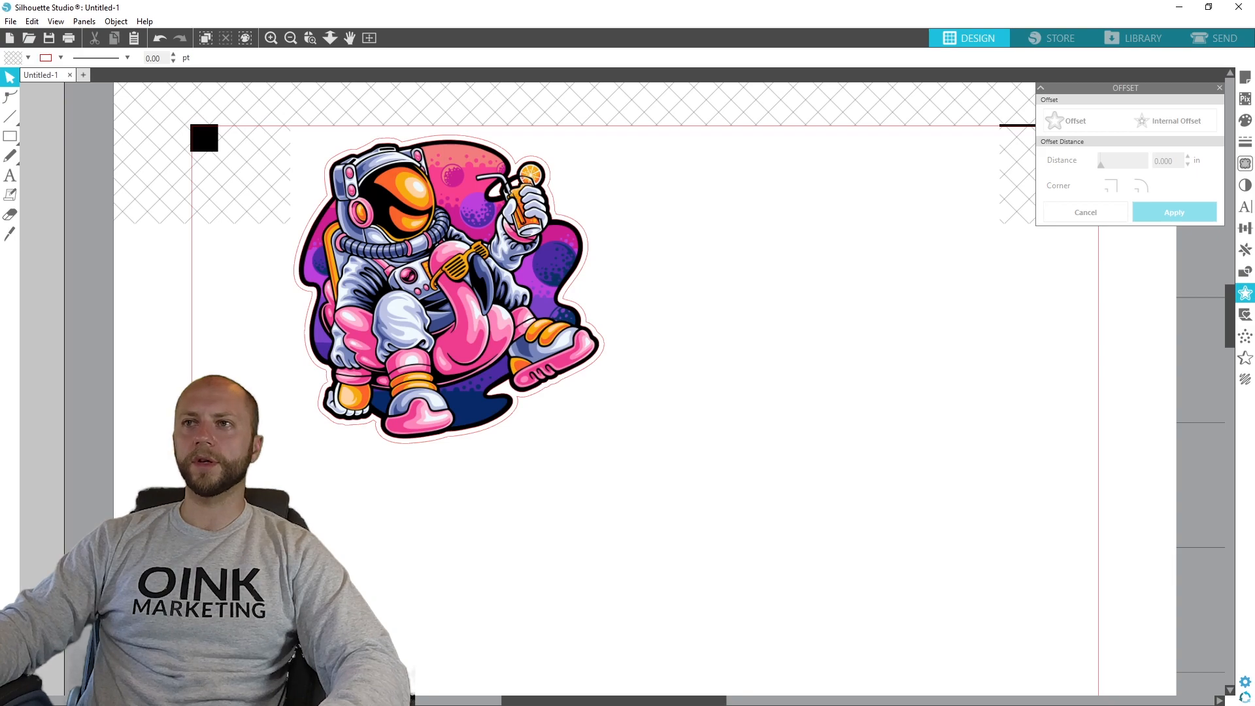
- Bring the robot artwork file onto the page as a second image
scroll(306, 465, "down", 2)
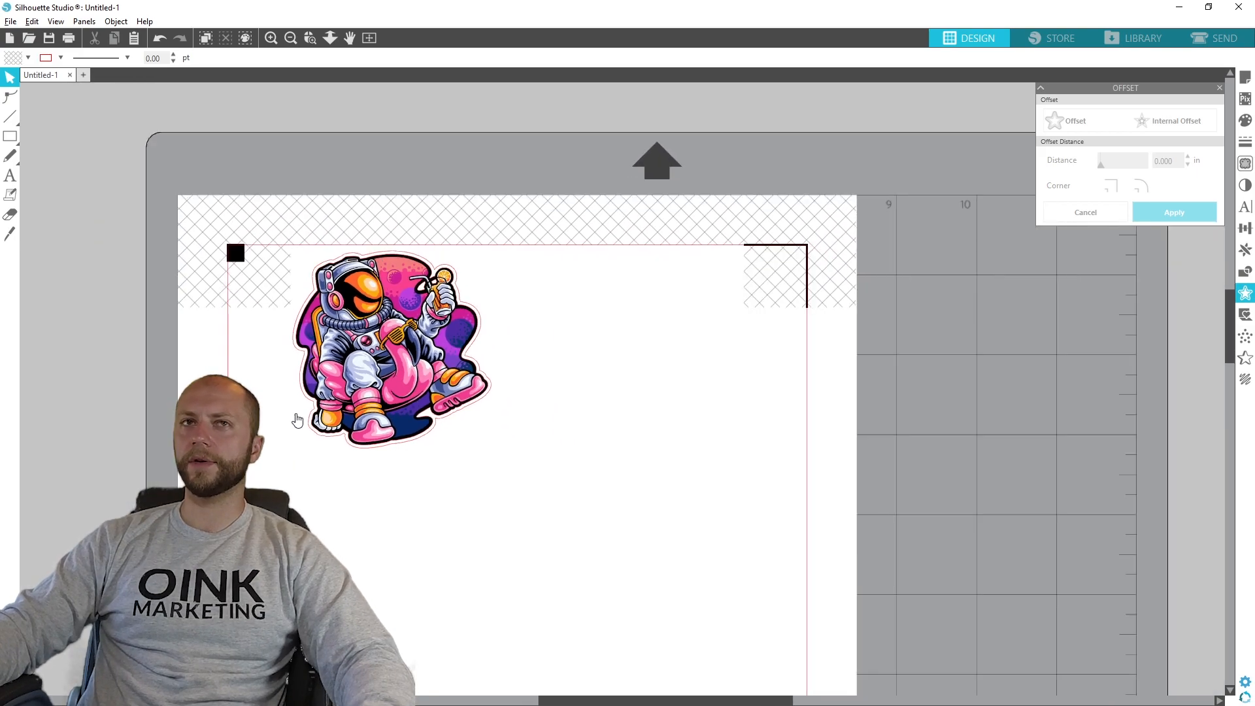
left_click_drag(0, 508, 646, 501)
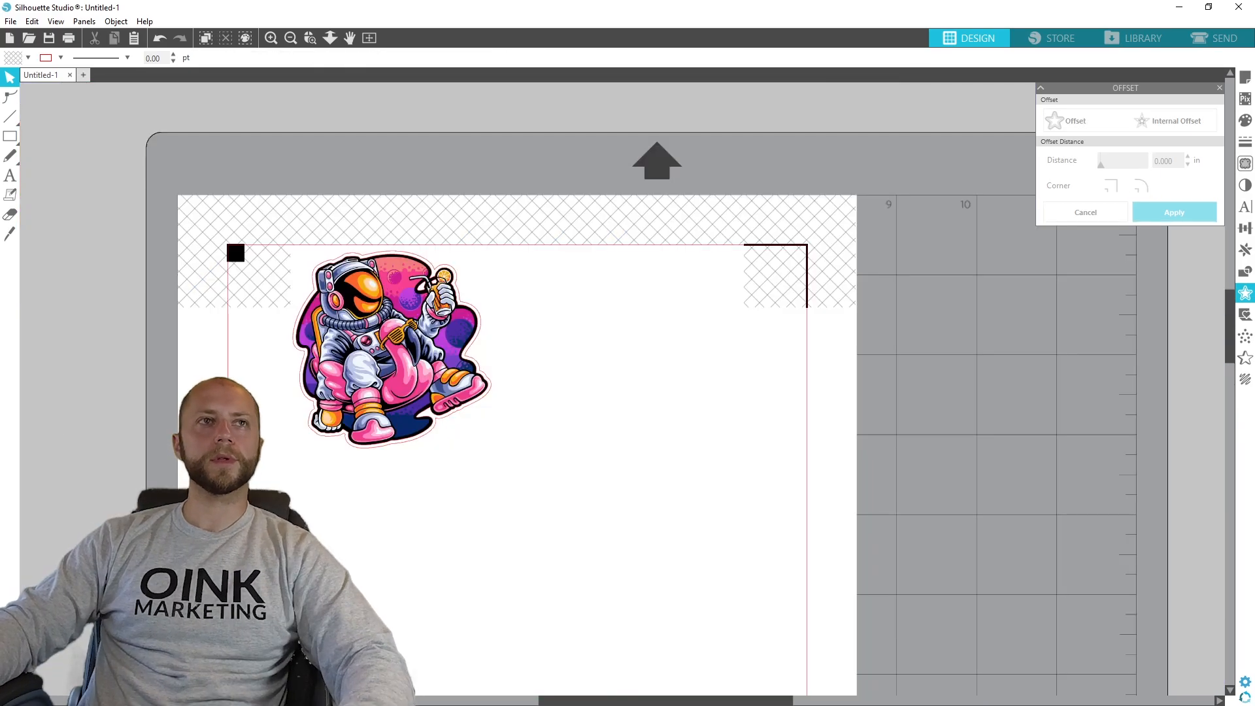
left_click_drag(0, 488, 809, 402)
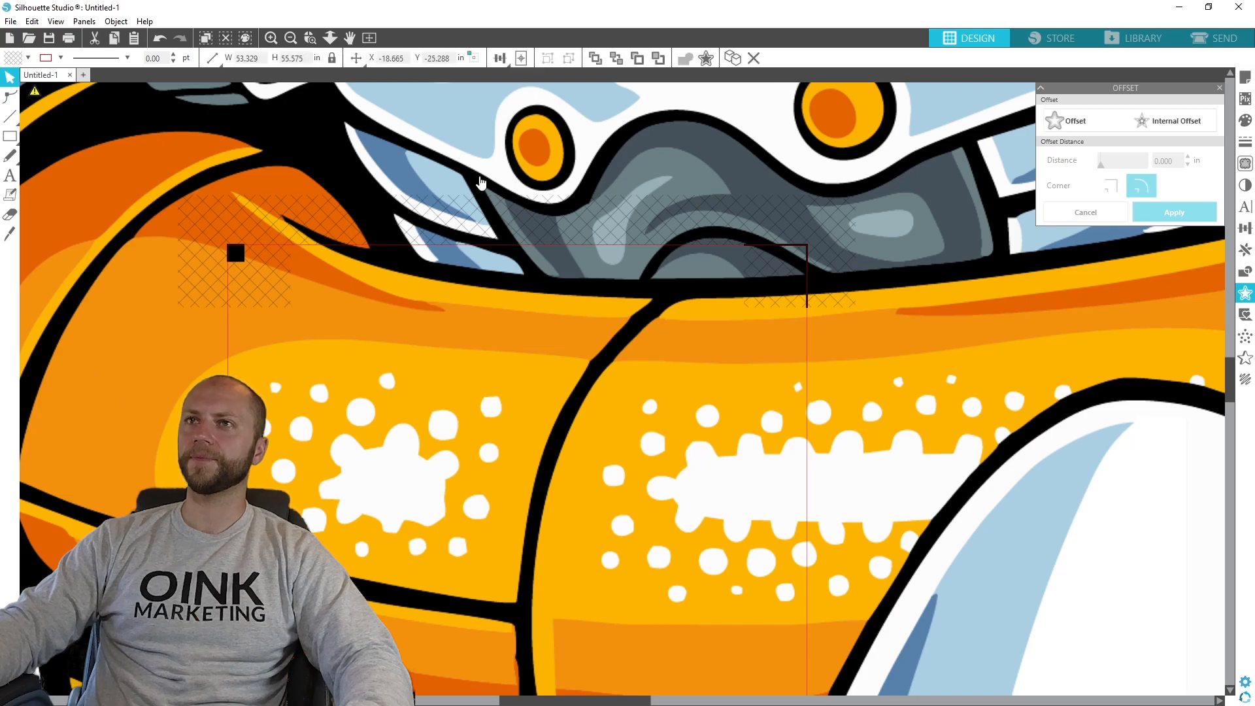
- Set the robot artwork's height to 3 in and place it beside the astronaut sticker, at about X 4.311 in, Y 1.500 in
left_click(311, 56)
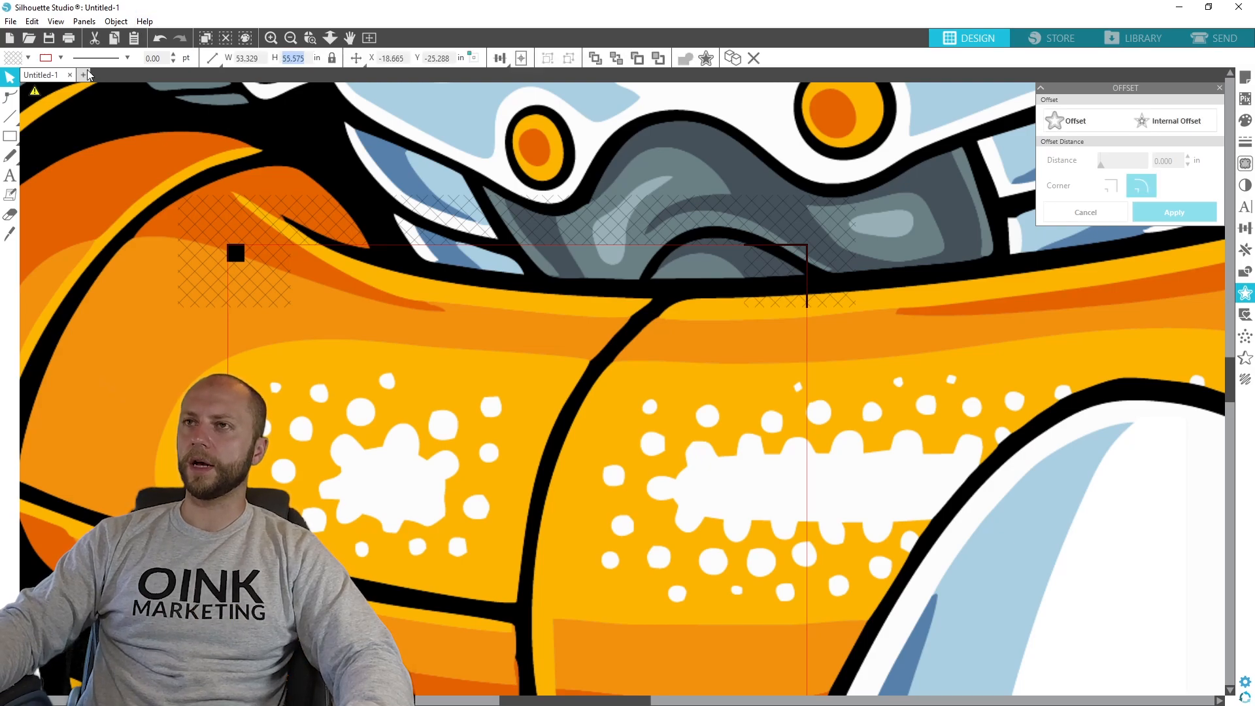
type("3")
key("Return")
left_click_drag(812, 401, 633, 441)
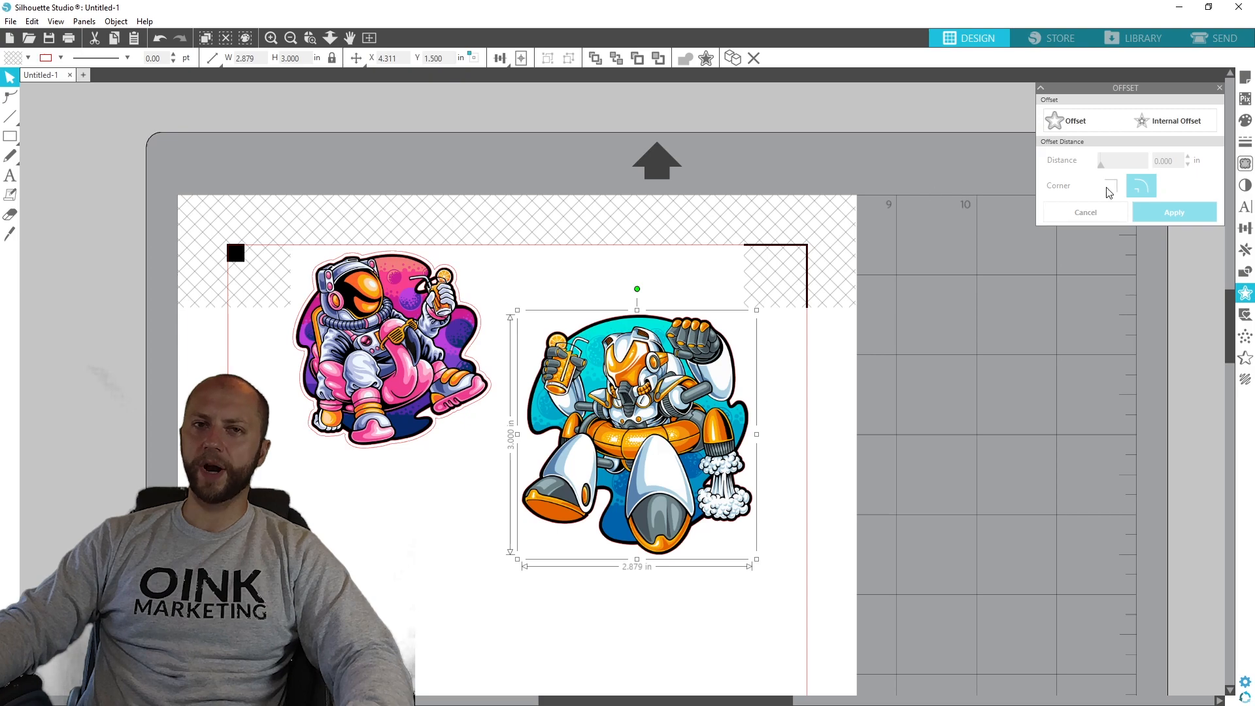
- Select a trace area about 3.5 by 4 in around the robot artwork and trace its outer edge with the threshold at 100%
left_click(1246, 164)
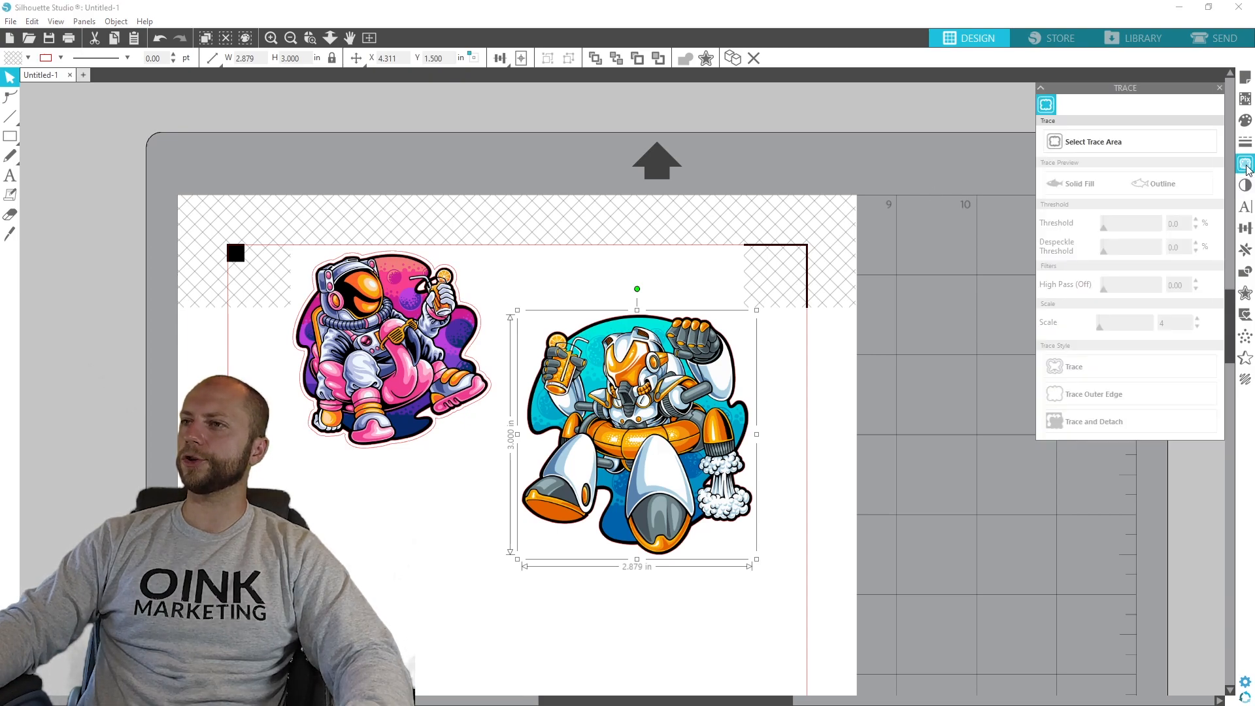
left_click(1124, 139)
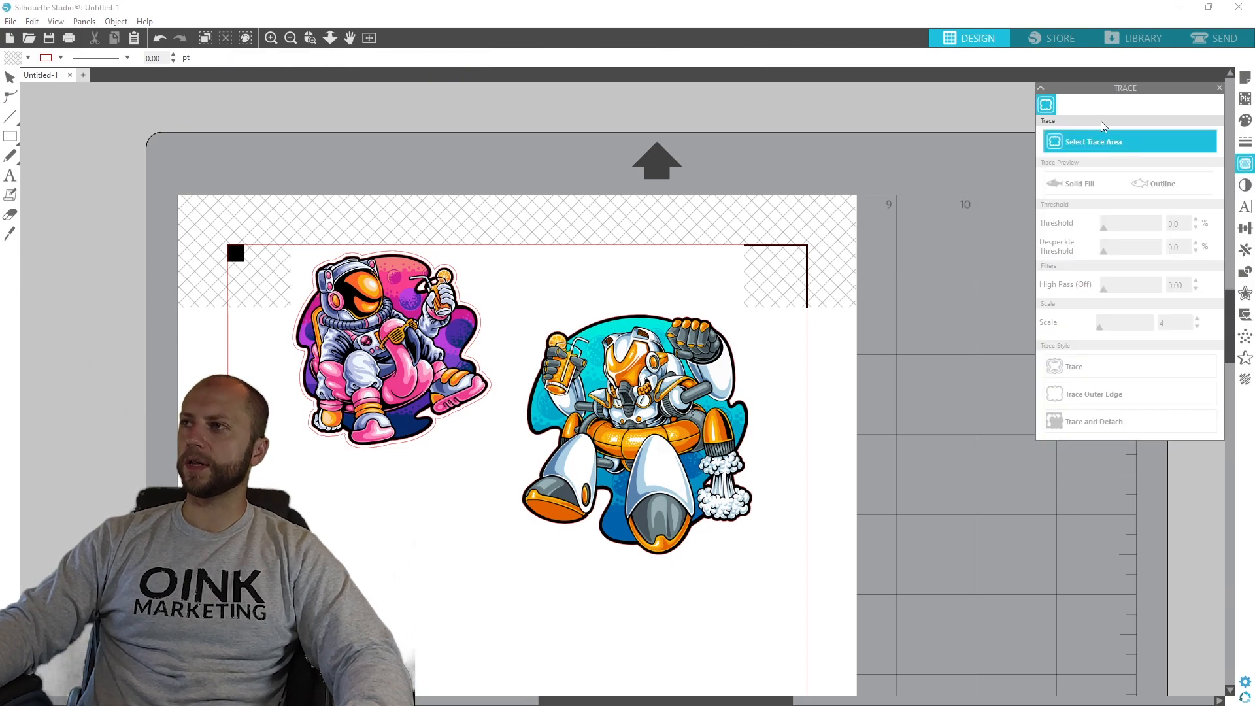
mouse_move(798, 594)
left_mouse_down()
mouse_move(533, 376)
mouse_move(515, 282)
left_mouse_up()
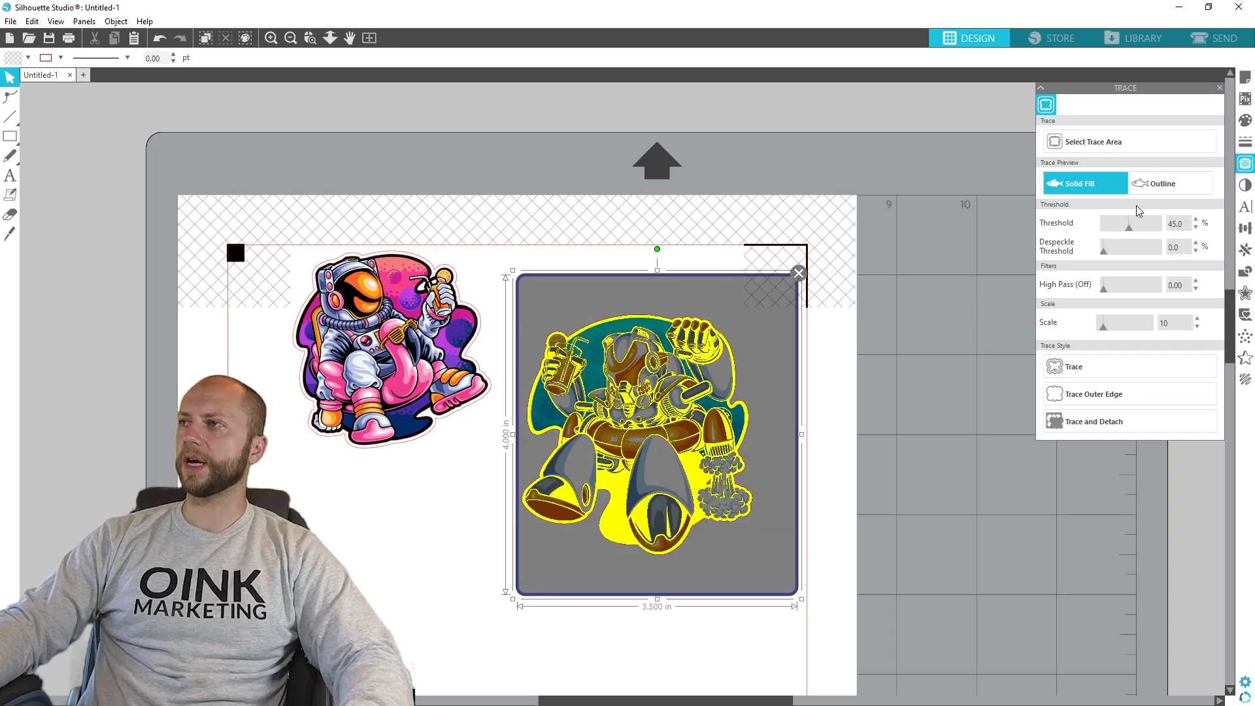
left_click_drag(1128, 226, 1175, 221)
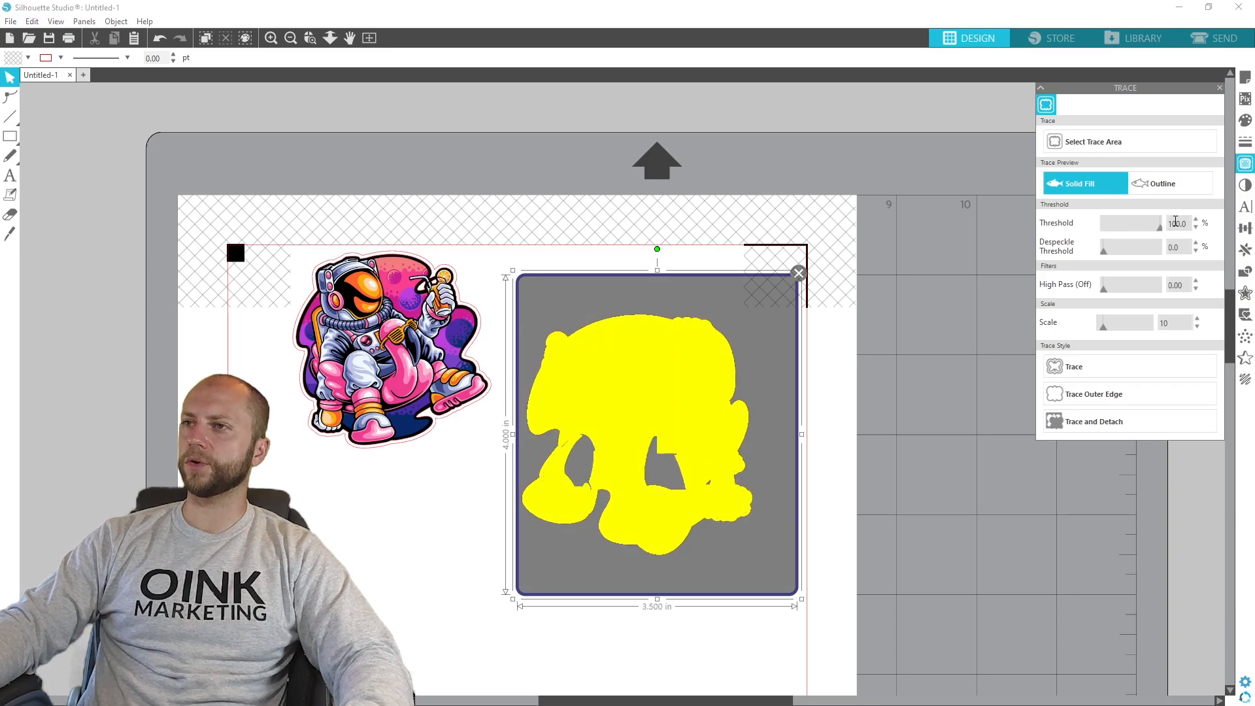
left_click(1084, 394)
- Create a rounded offset cut line around the robot artwork, about 2.98 by 3.10 in overall
mouse_move(613, 400)
left_mouse_down()
mouse_move(638, 408)
mouse_move(873, 378)
mouse_move(724, 355)
mouse_move(684, 373)
left_mouse_up()
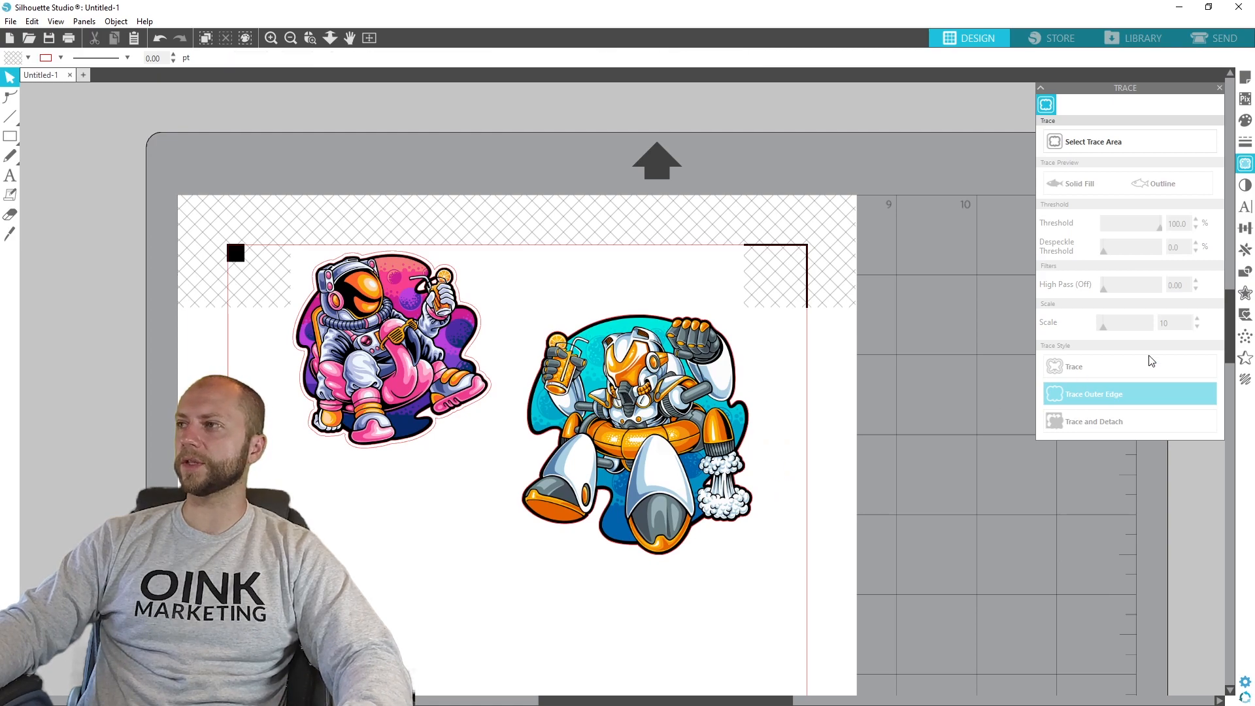
left_click(1245, 294)
left_click(669, 394)
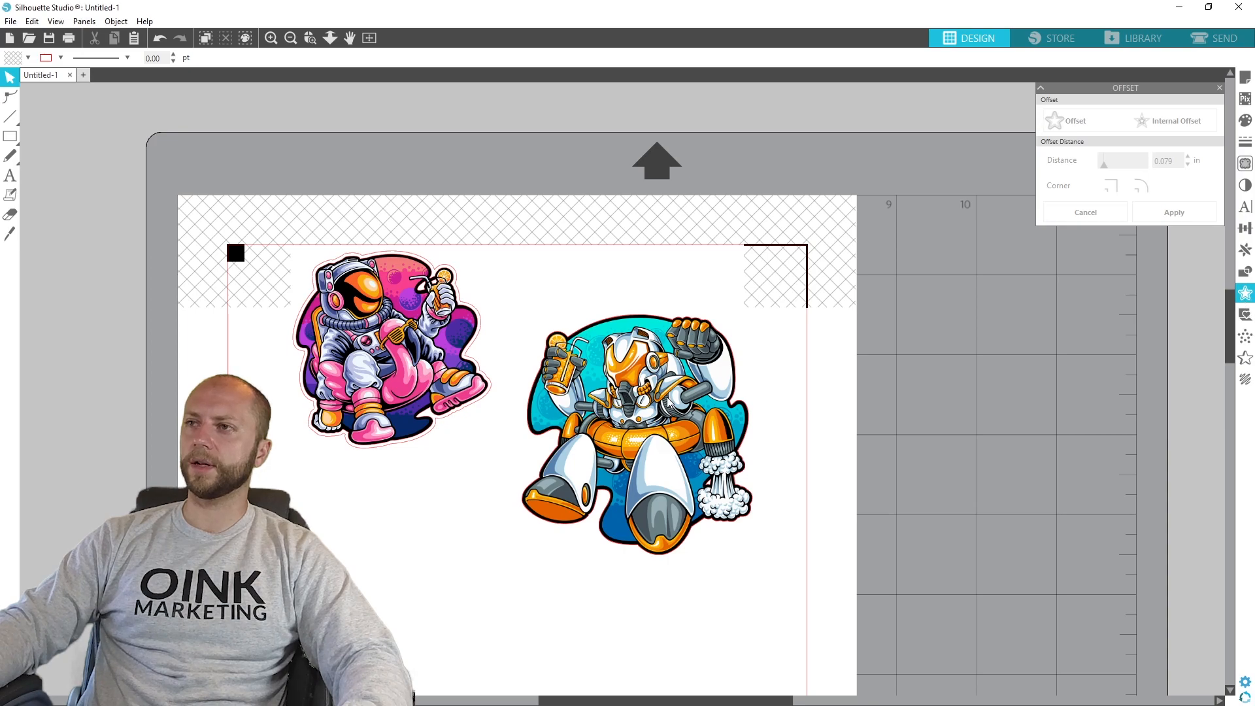
left_click(1072, 121)
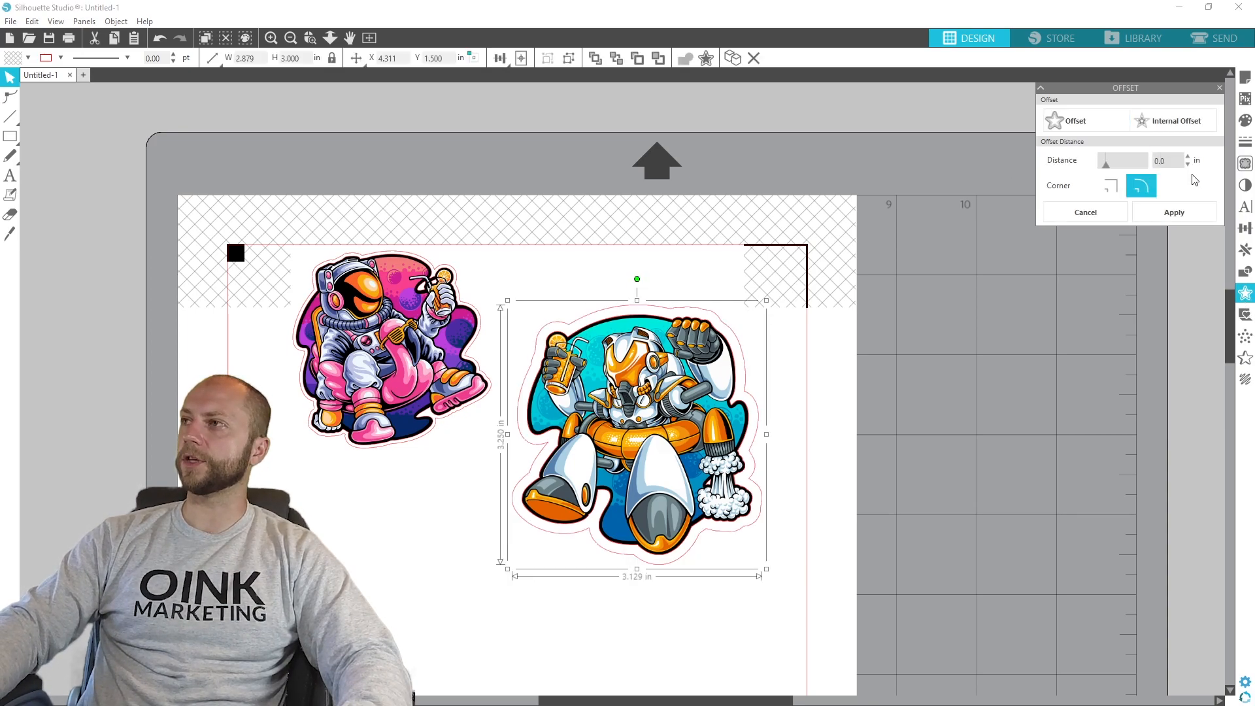
left_click(1170, 211)
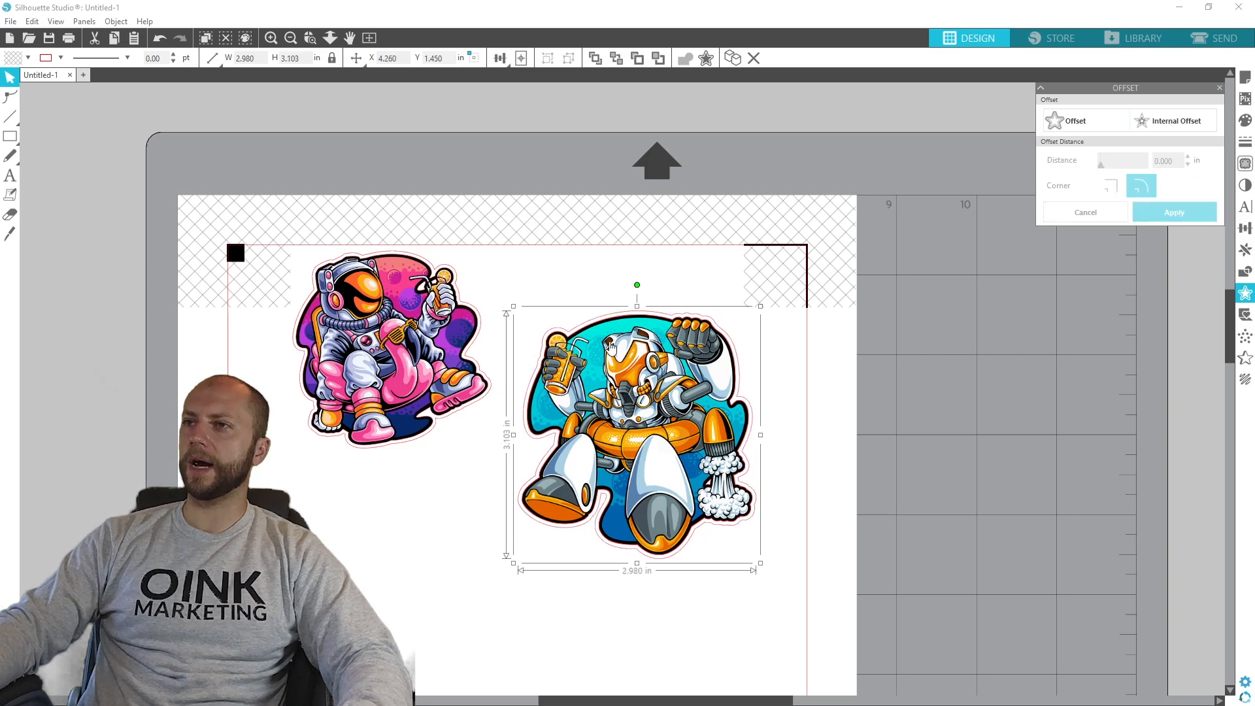
- Delete the inner traced outline of the robot, moving the artwork aside and back inside its offset cut line
left_click_drag(625, 361, 964, 321)
left_click(590, 341)
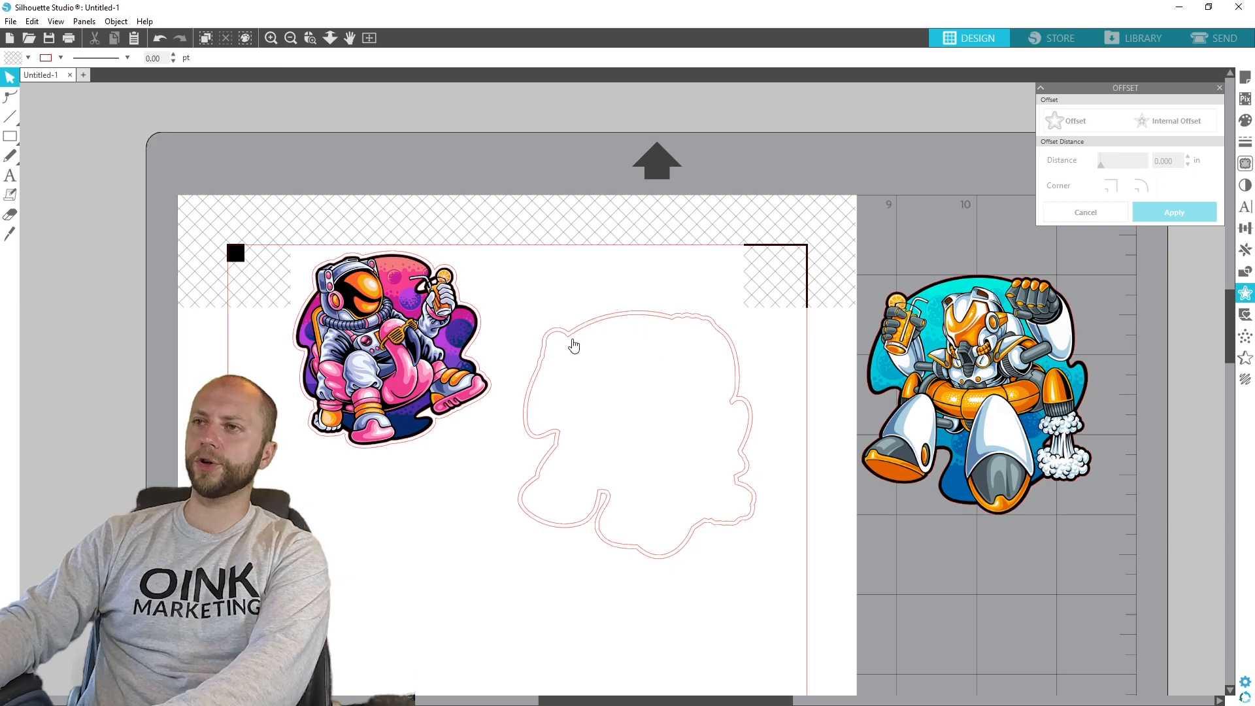
left_click(570, 343)
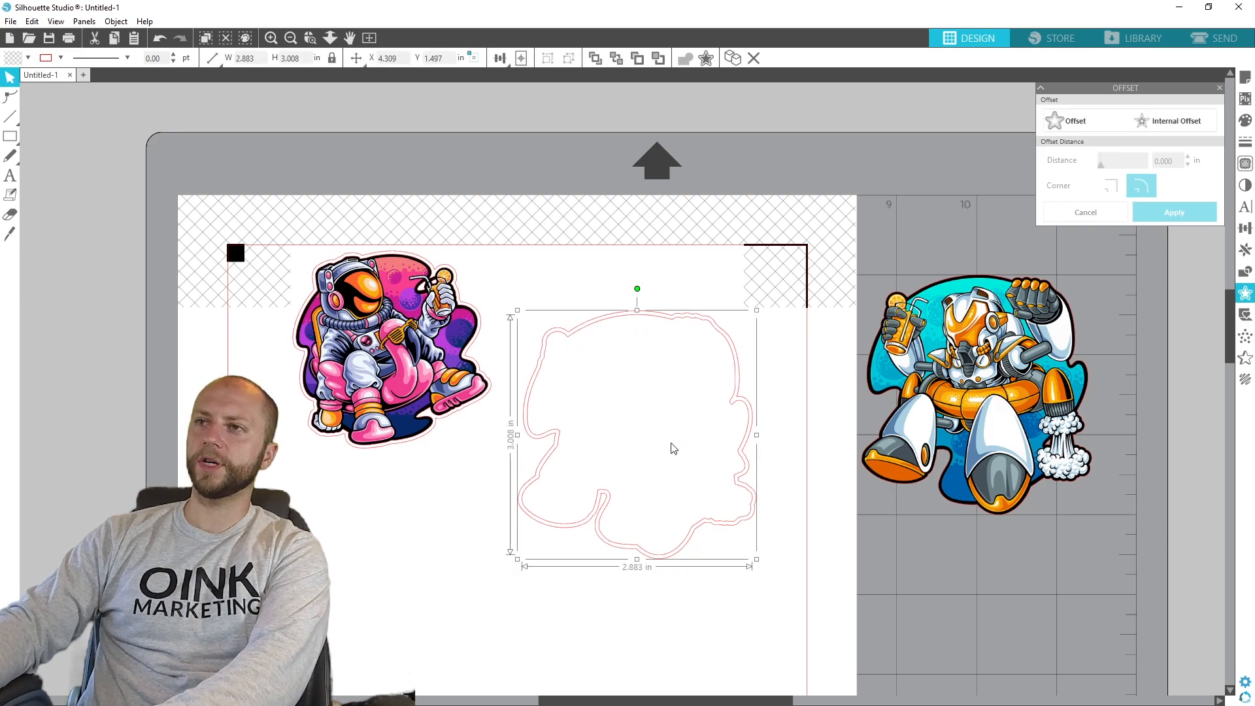
key("Delete")
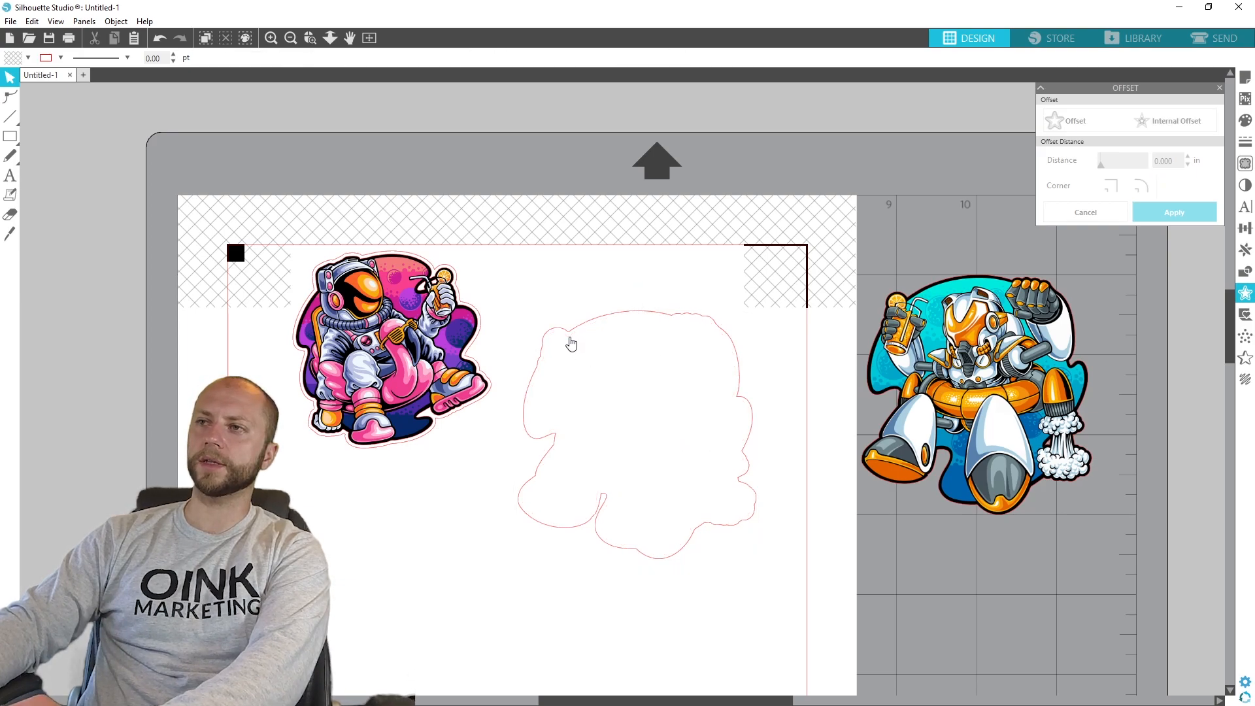
left_click_drag(1006, 370, 665, 408)
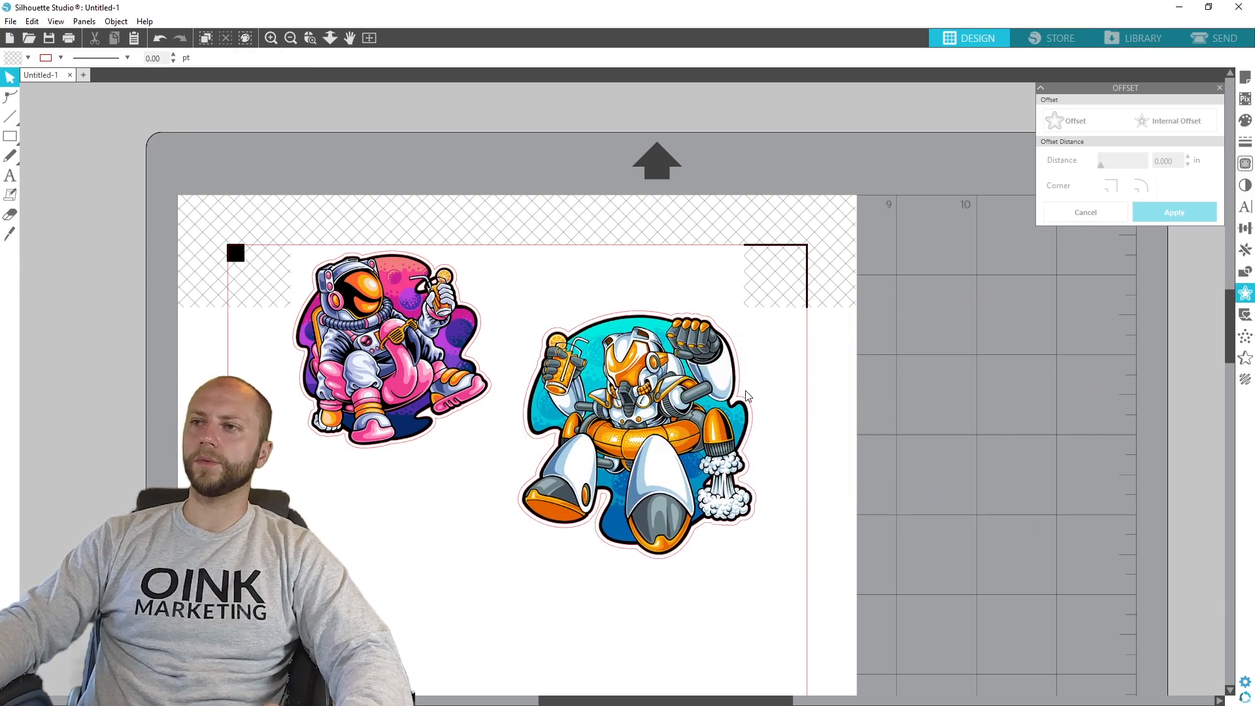
- Group the robot artwork with its cut line and place it beside the astronaut sticker, at about X 4.010 in, Y 0.700 in
left_click(663, 526)
right_click(610, 378)
left_click(659, 256)
left_click_drag(620, 427, 600, 340)
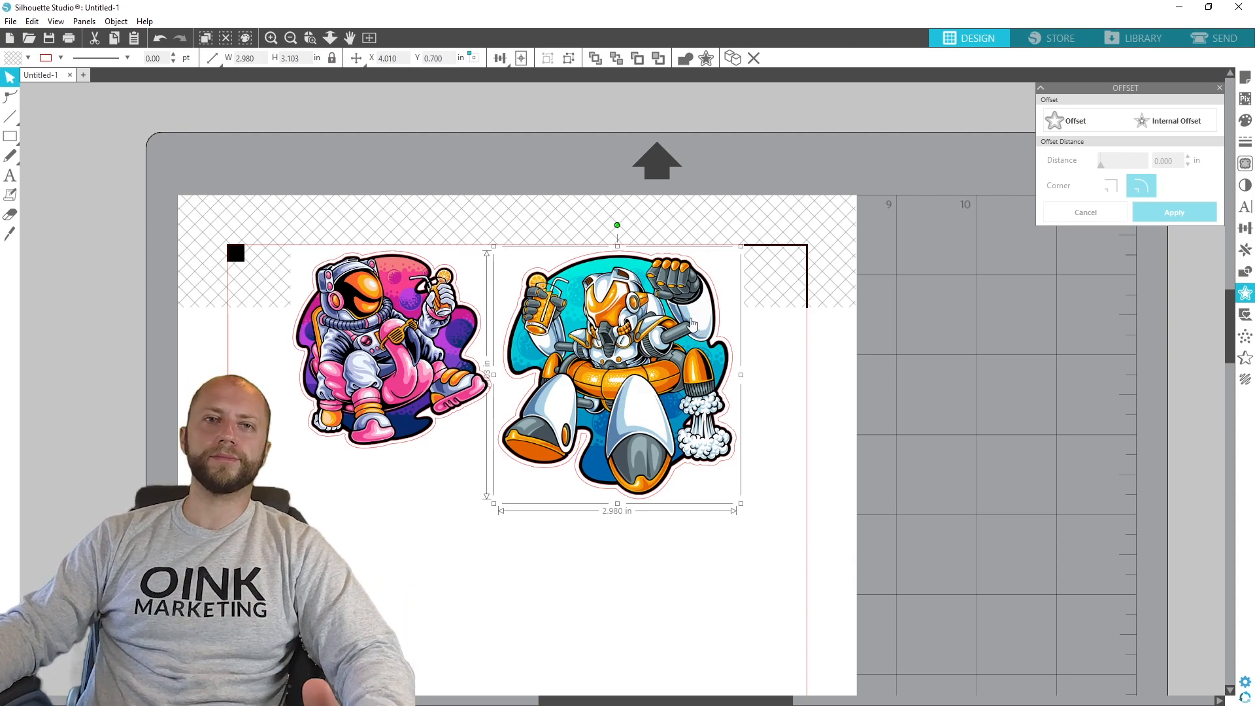
left_click(818, 487)
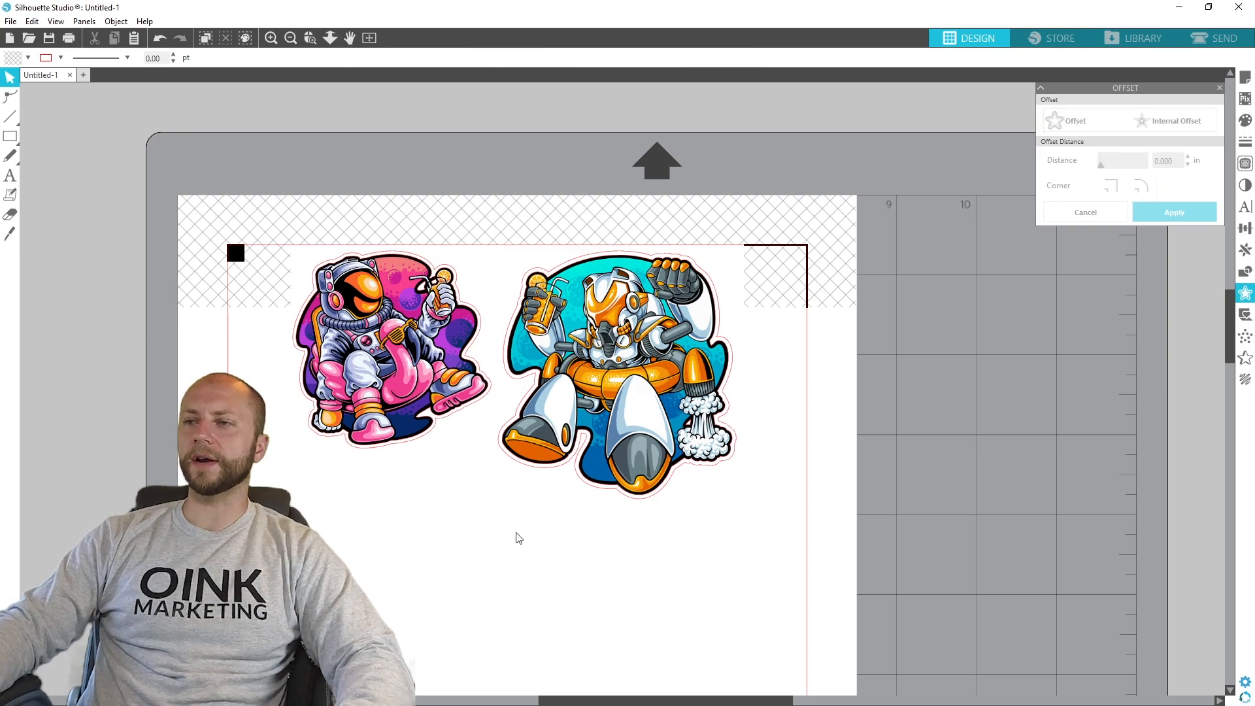
- Bring the green alien artwork file onto the page and set its height to 3 in
scroll(532, 541, "down", 1)
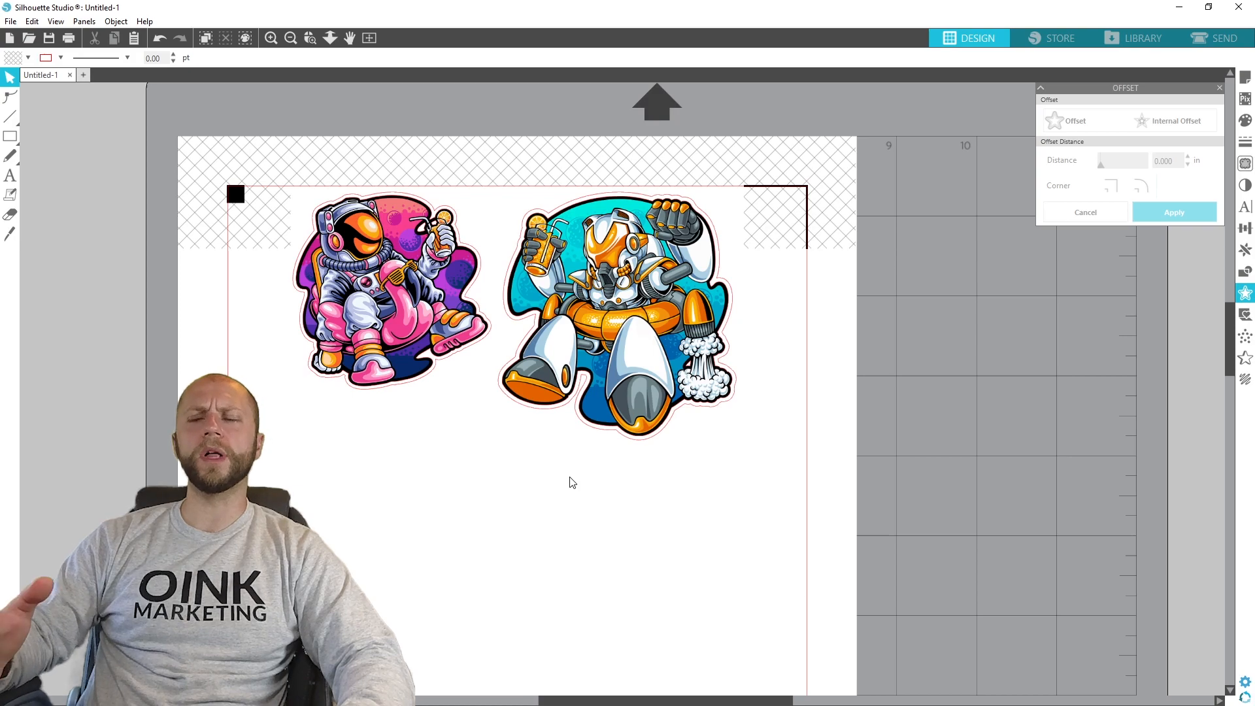
scroll(507, 507, "down", 4)
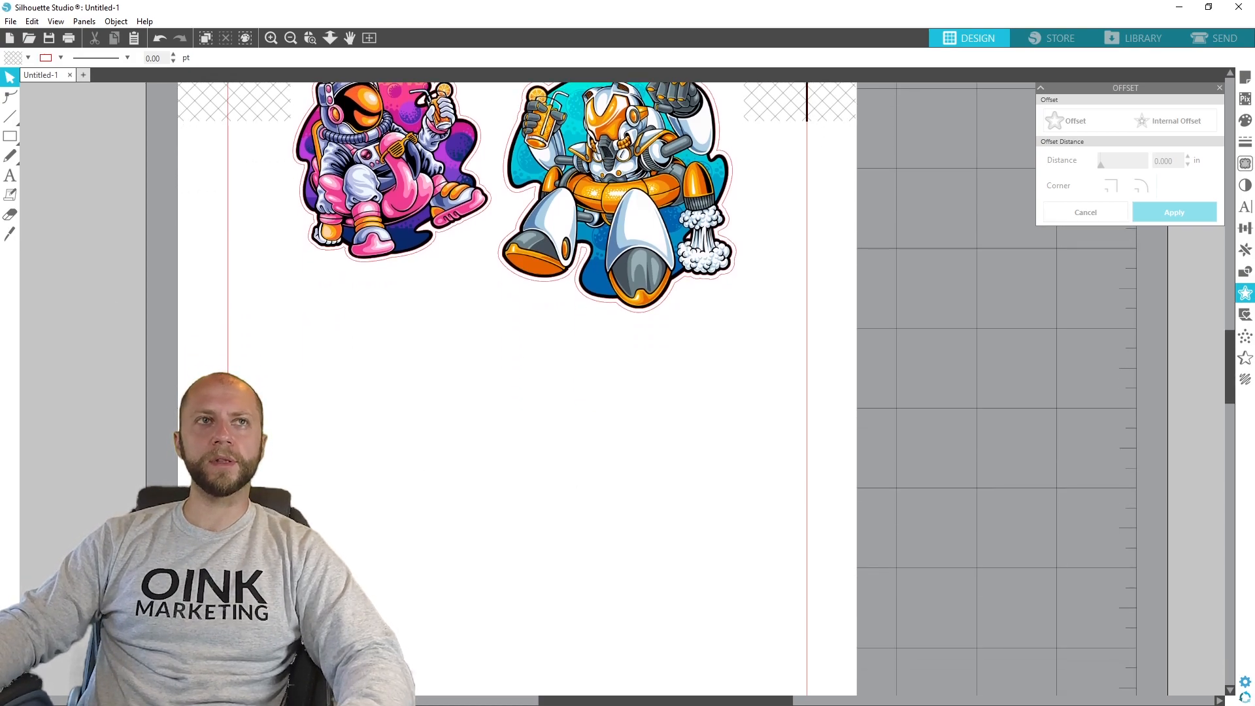
left_click_drag(0, 527, 272, 417)
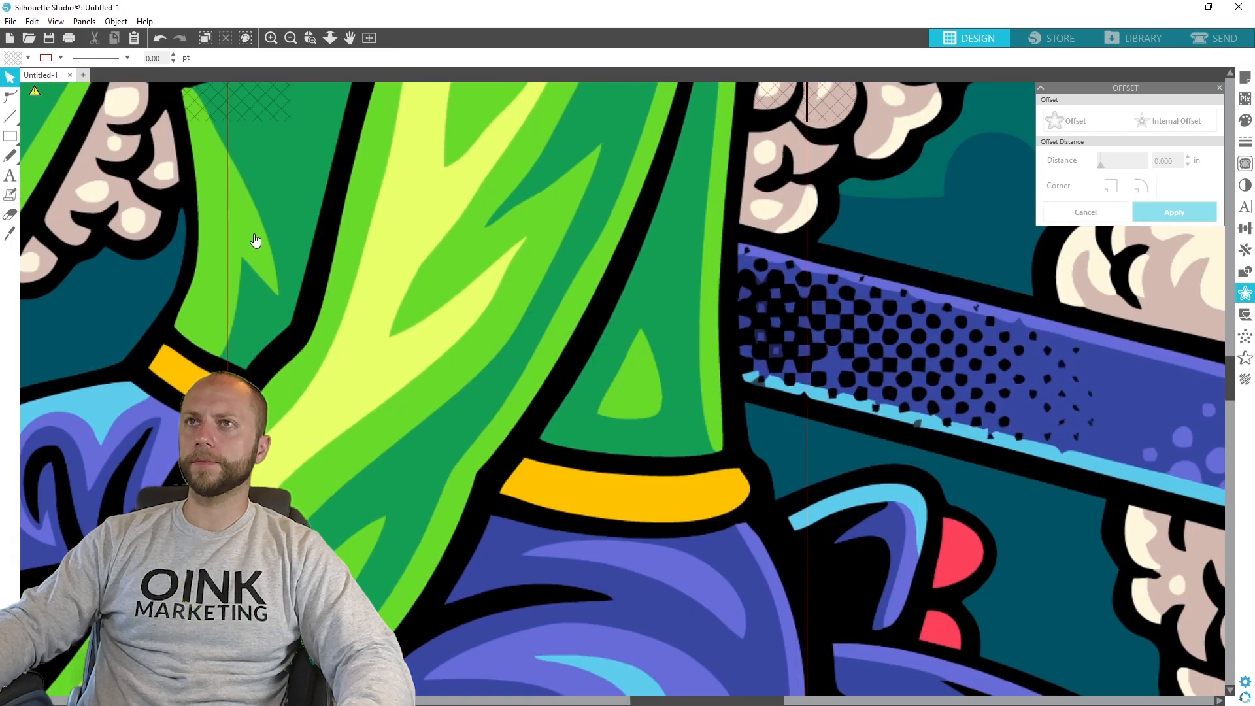
double_click(304, 59)
type("3")
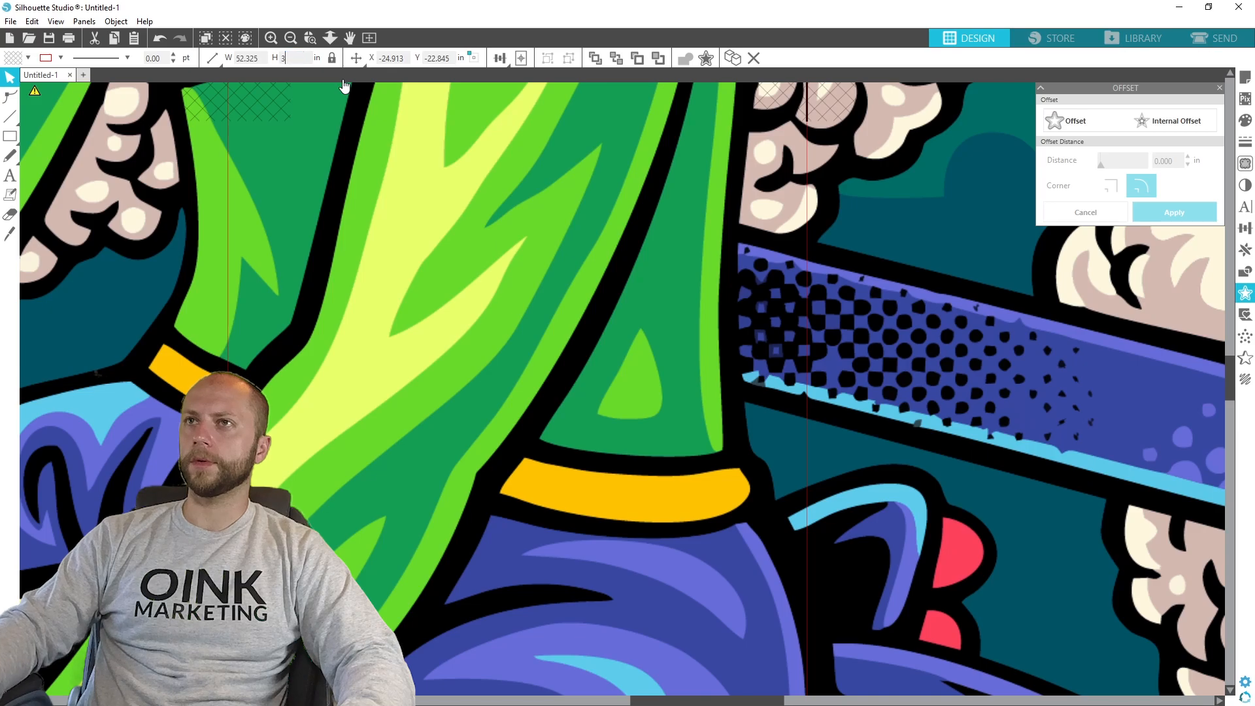
key("Return")
- Place the alien artwork beneath the astronaut sticker, at about X 1.104 in, Y 3.500 in
left_click_drag(310, 436, 430, 517)
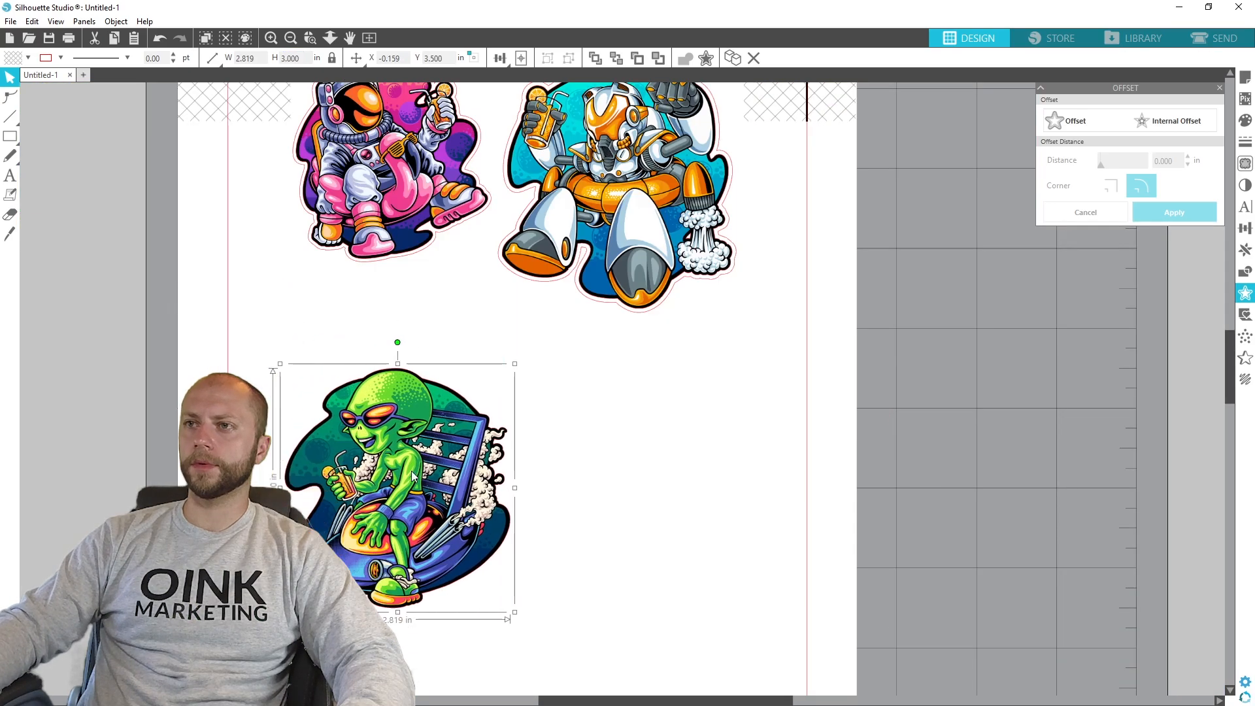
left_click_drag(615, 589, 794, 520)
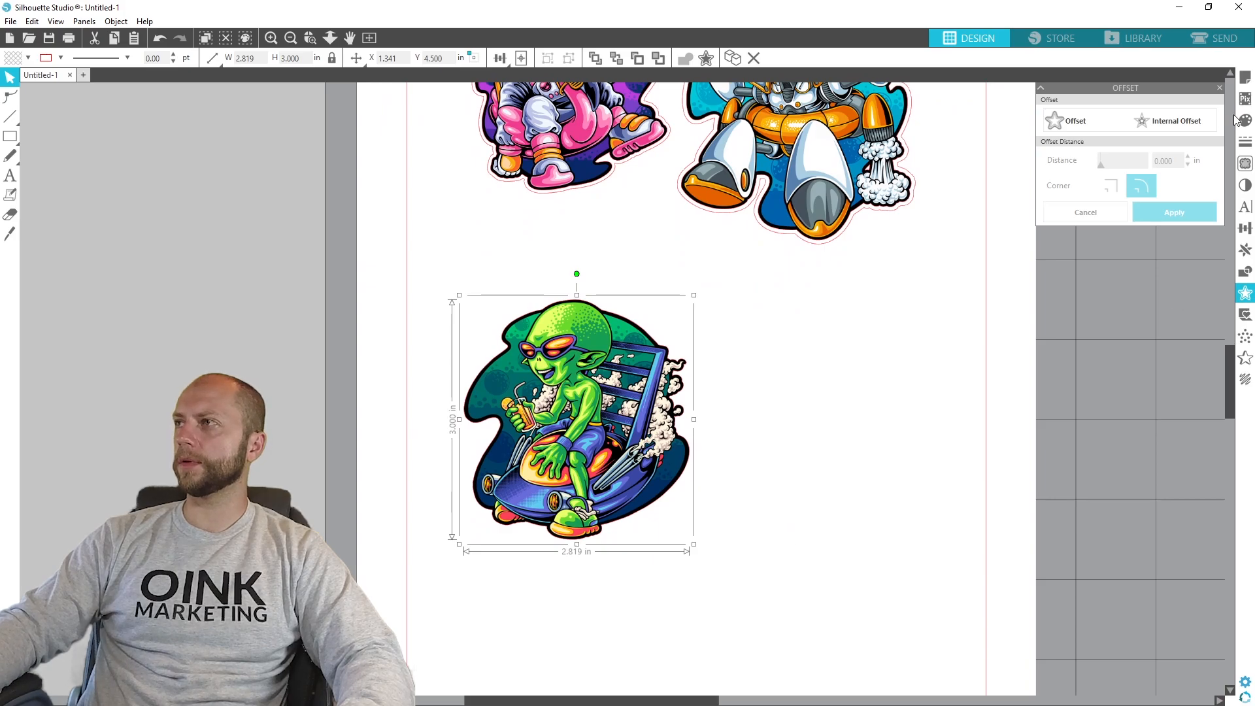
left_click(737, 554)
scroll(784, 588, "up", 4)
left_click_drag(626, 586, 613, 511)
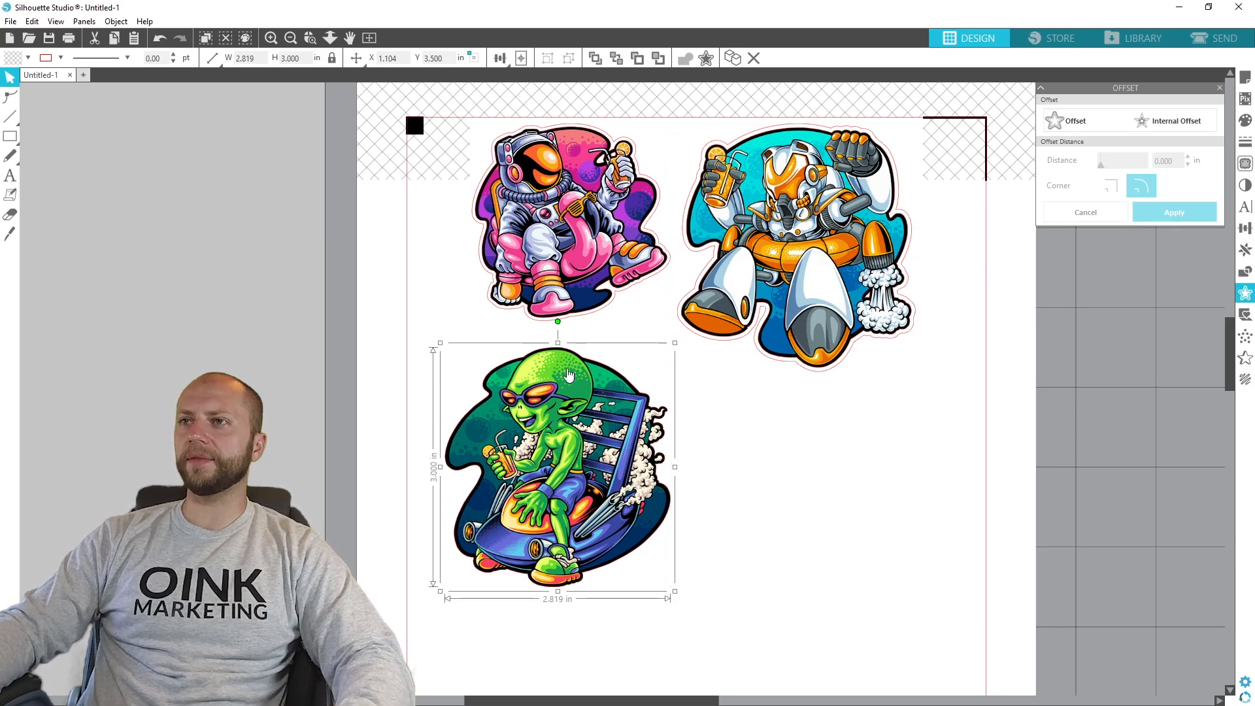
left_click(1246, 100)
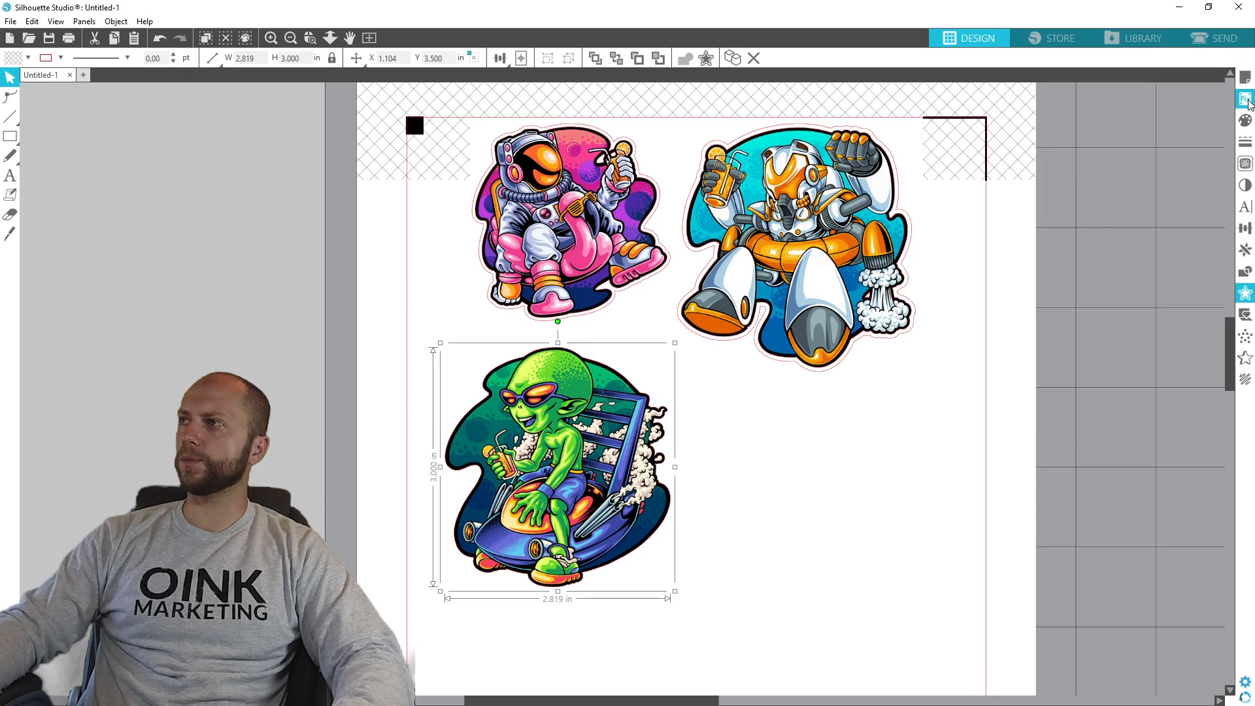
left_click(1248, 164)
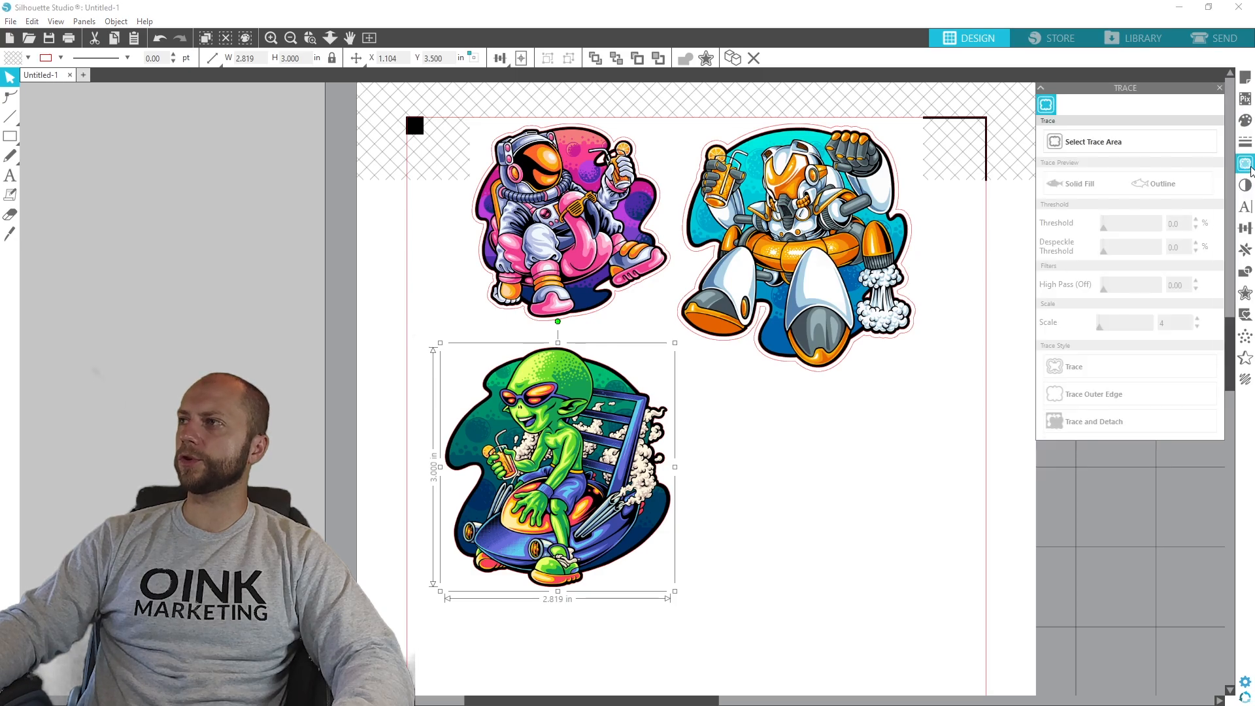
left_click(1127, 134)
mouse_move(716, 605)
left_mouse_down()
mouse_move(379, 425)
mouse_move(404, 307)
left_mouse_up()
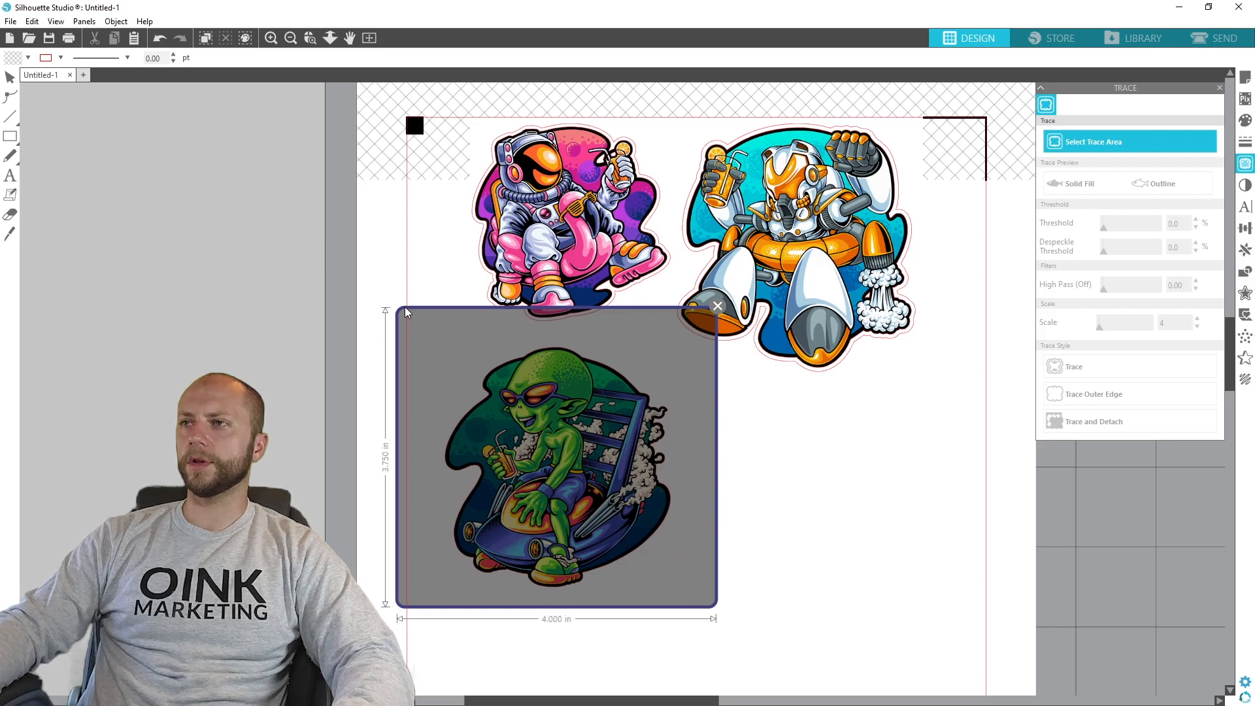
left_click_drag(406, 307, 406, 307)
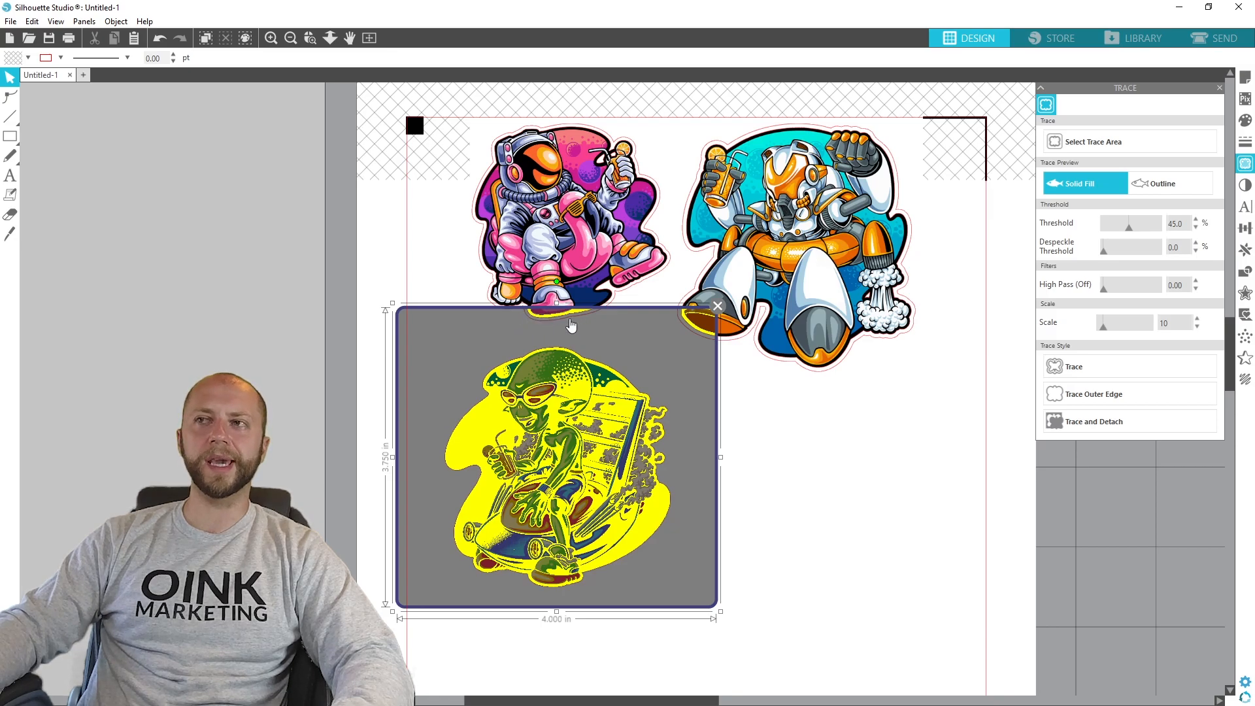
left_click(718, 306)
- Move the alien artwork further down the page, clear of the other stickers, to about X 1.604 in, Y 6.000 in
left_click_drag(499, 458, 519, 518)
scroll(519, 518, "down", 2)
left_click_drag(597, 448, 615, 587)
scroll(804, 443, "down", 4)
- Select a trace area about 4.5 by 4 in around the alien artwork and trace its outer edge with the threshold at 100%
left_click(1147, 141)
mouse_move(798, 600)
left_mouse_down()
mouse_move(468, 412)
mouse_move(437, 281)
left_mouse_up()
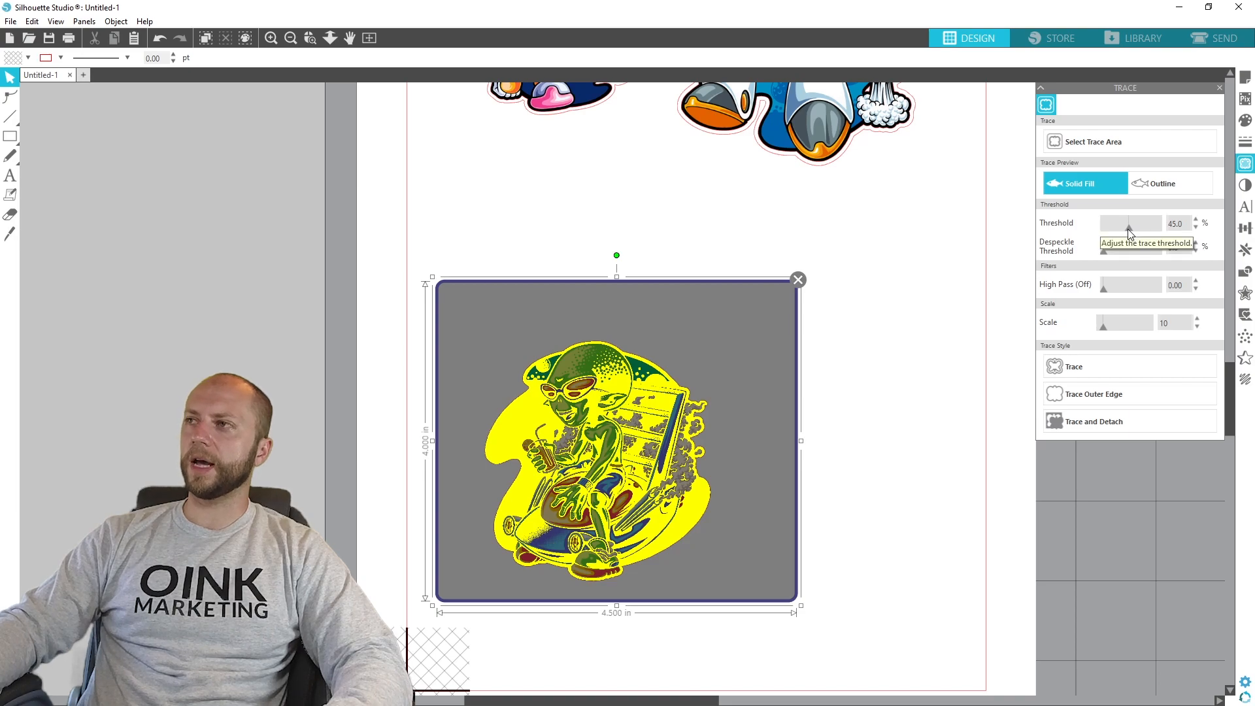
left_click_drag(1128, 230, 1178, 234)
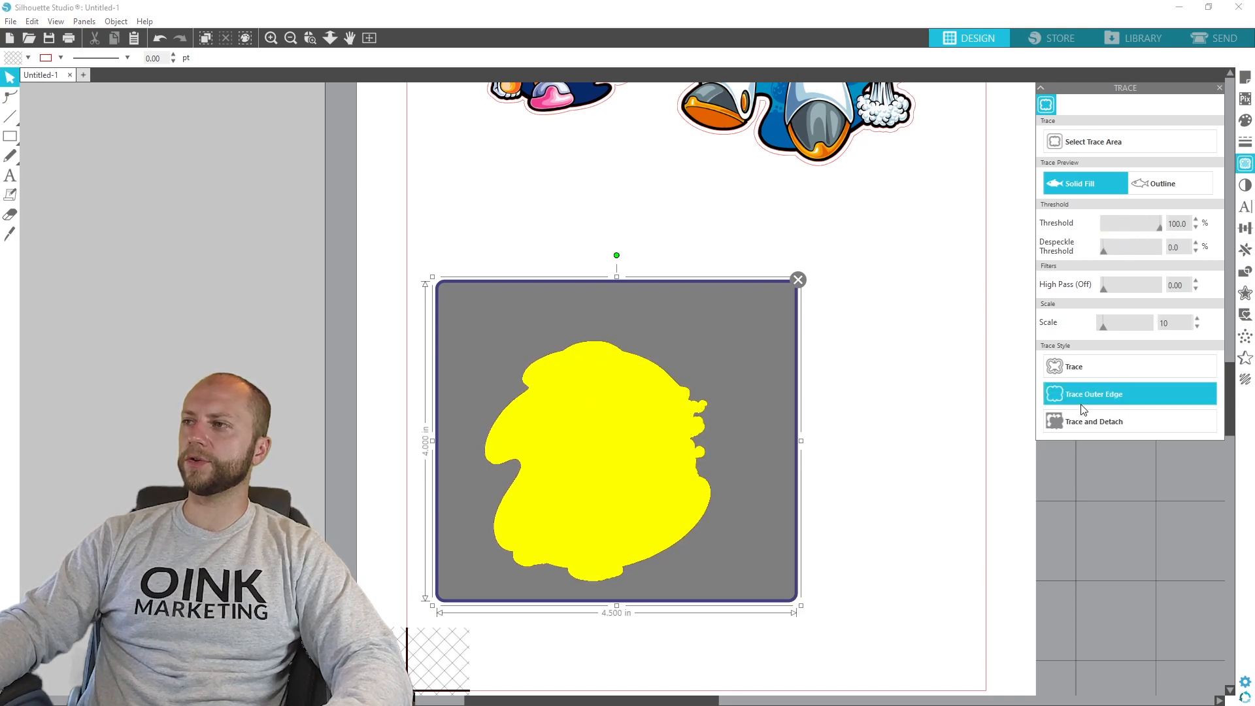
left_click(1093, 393)
mouse_move(599, 449)
left_mouse_down()
mouse_move(917, 449)
mouse_move(577, 448)
mouse_move(602, 451)
left_mouse_up()
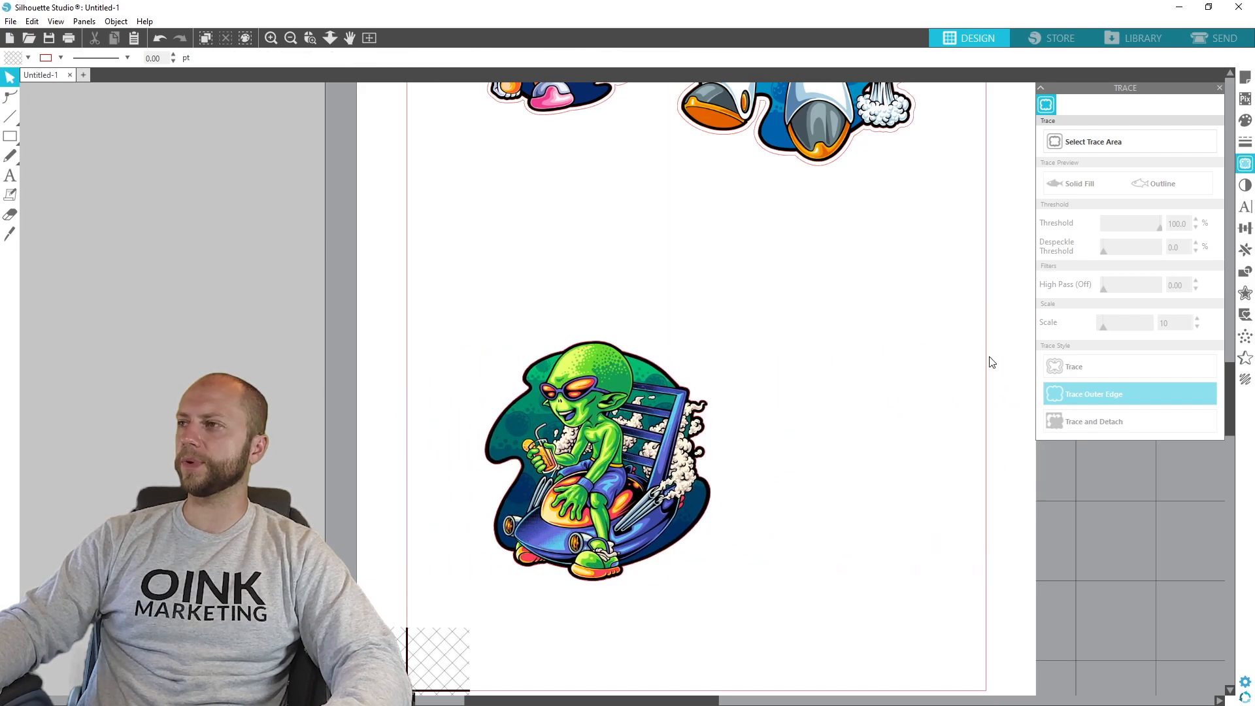
- Create a rounded offset cut line around the alien artwork, about 2.92 by 3.10 in overall
left_click(1246, 293)
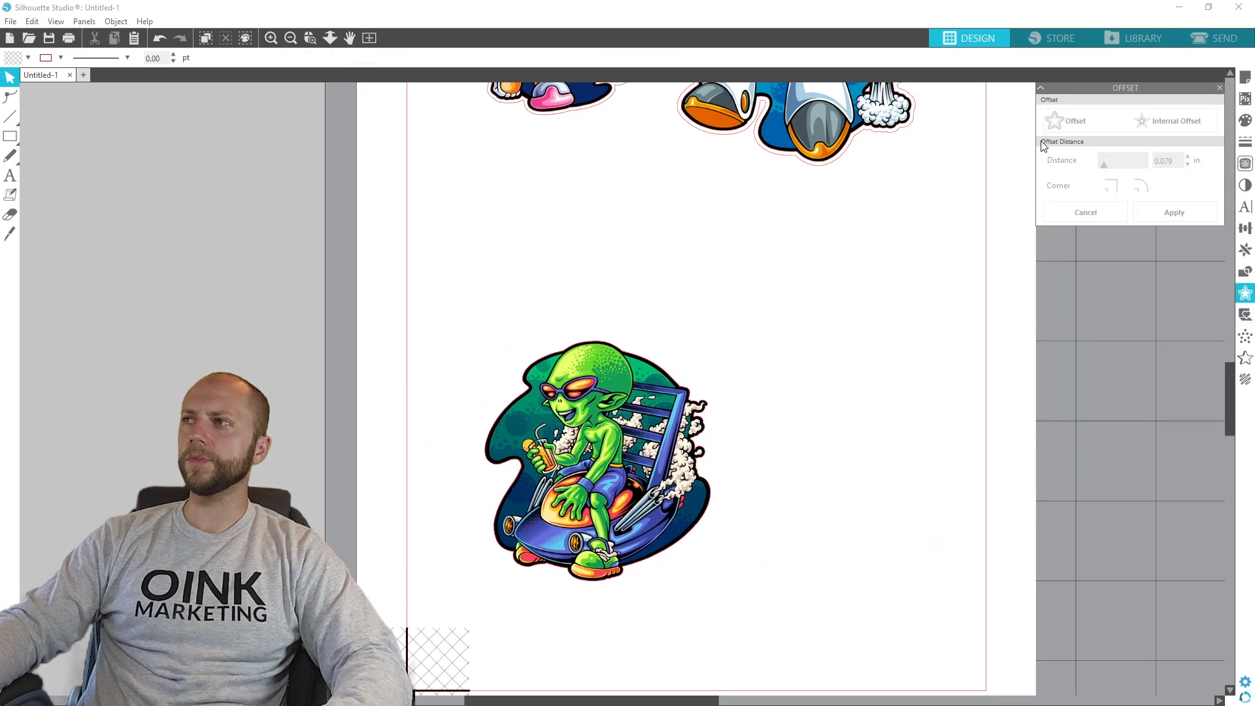
left_click(630, 470)
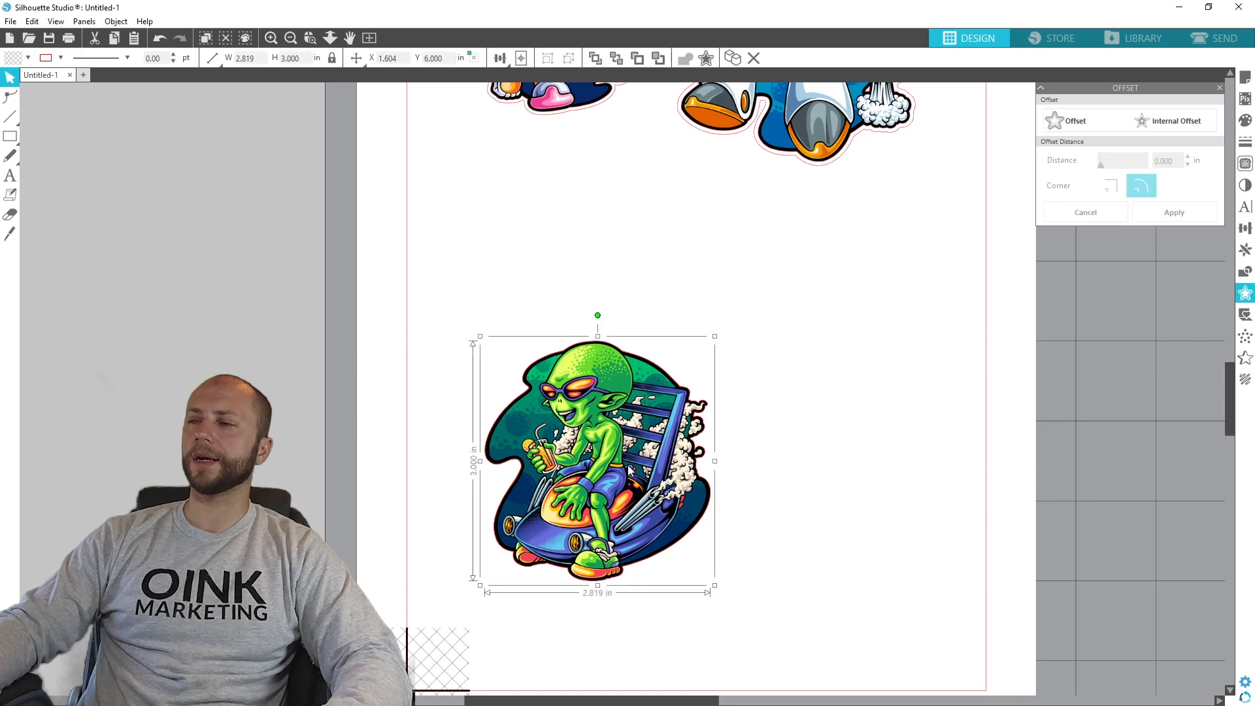
left_click(1092, 124)
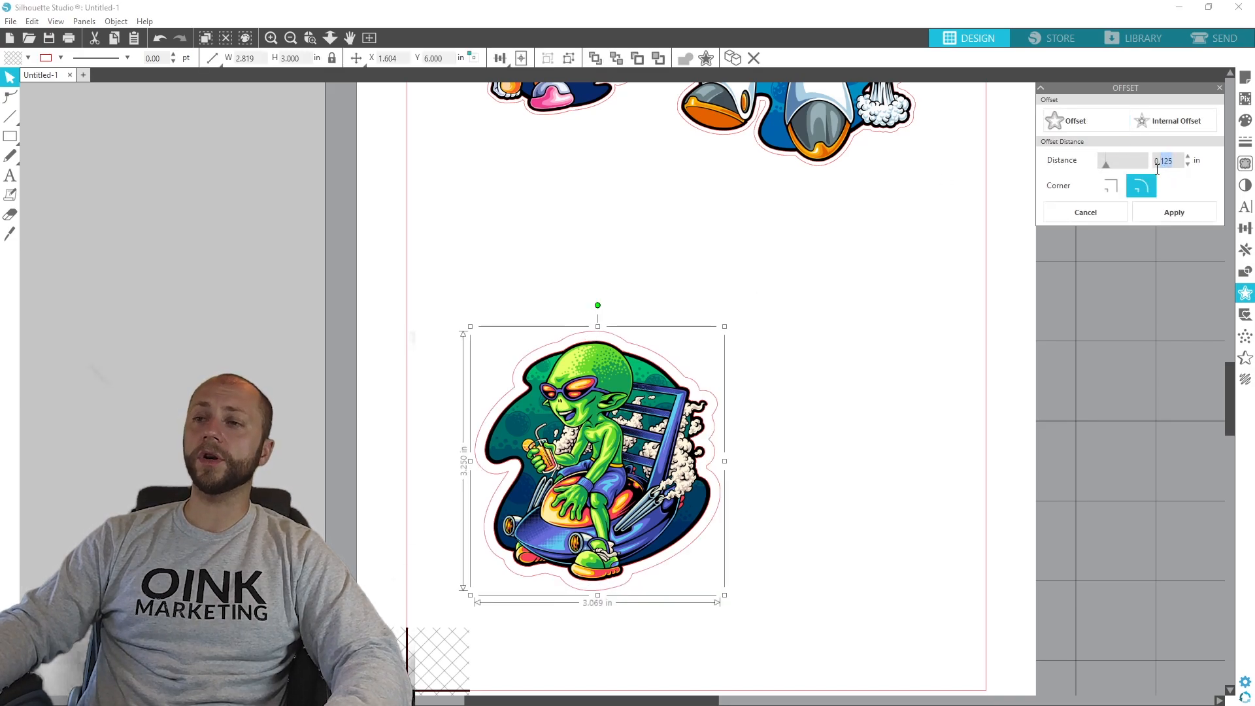
left_click(1174, 213)
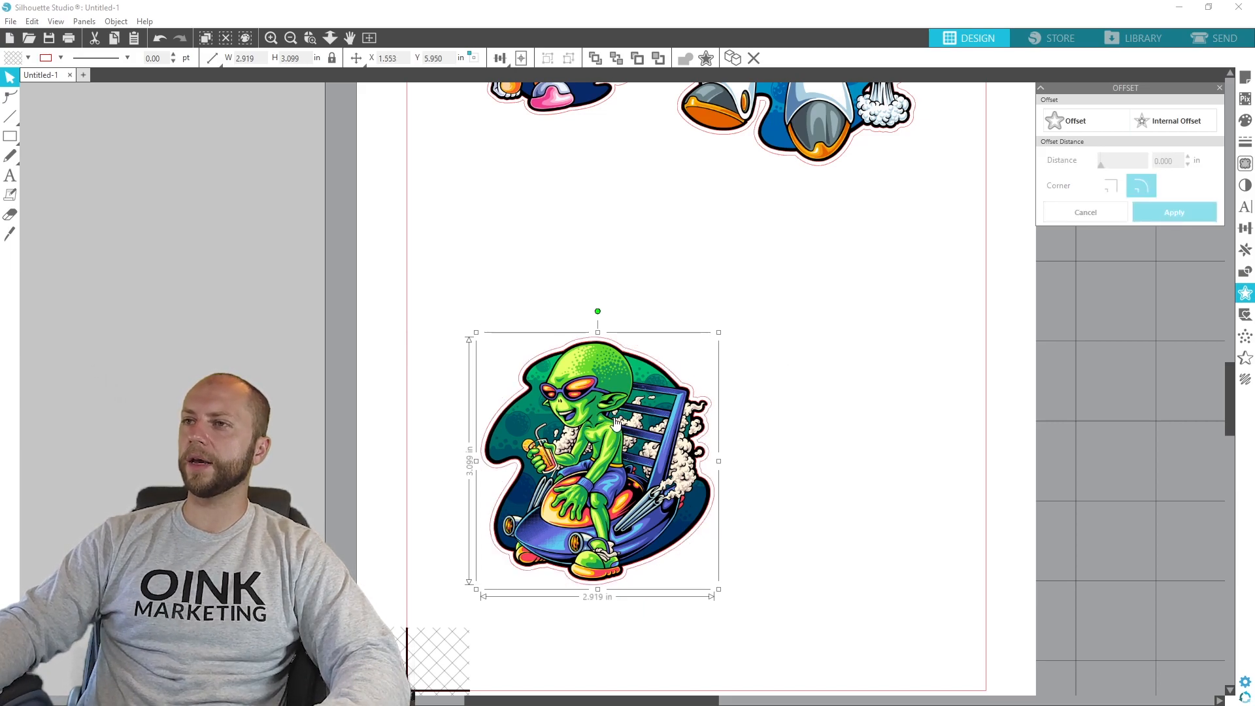
- Delete the inner traced outline of the alien, moving the artwork aside and back inside its offset cut line
left_click_drag(629, 412, 910, 351)
left_click(658, 386)
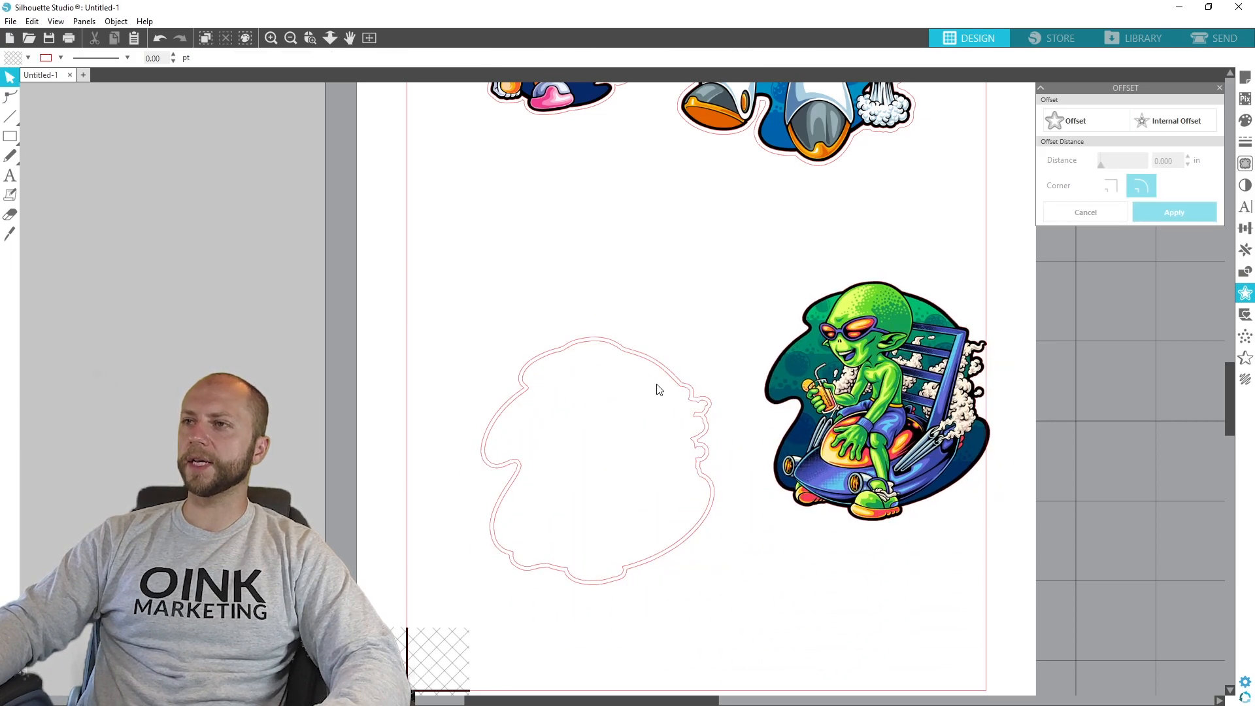
left_click(620, 356)
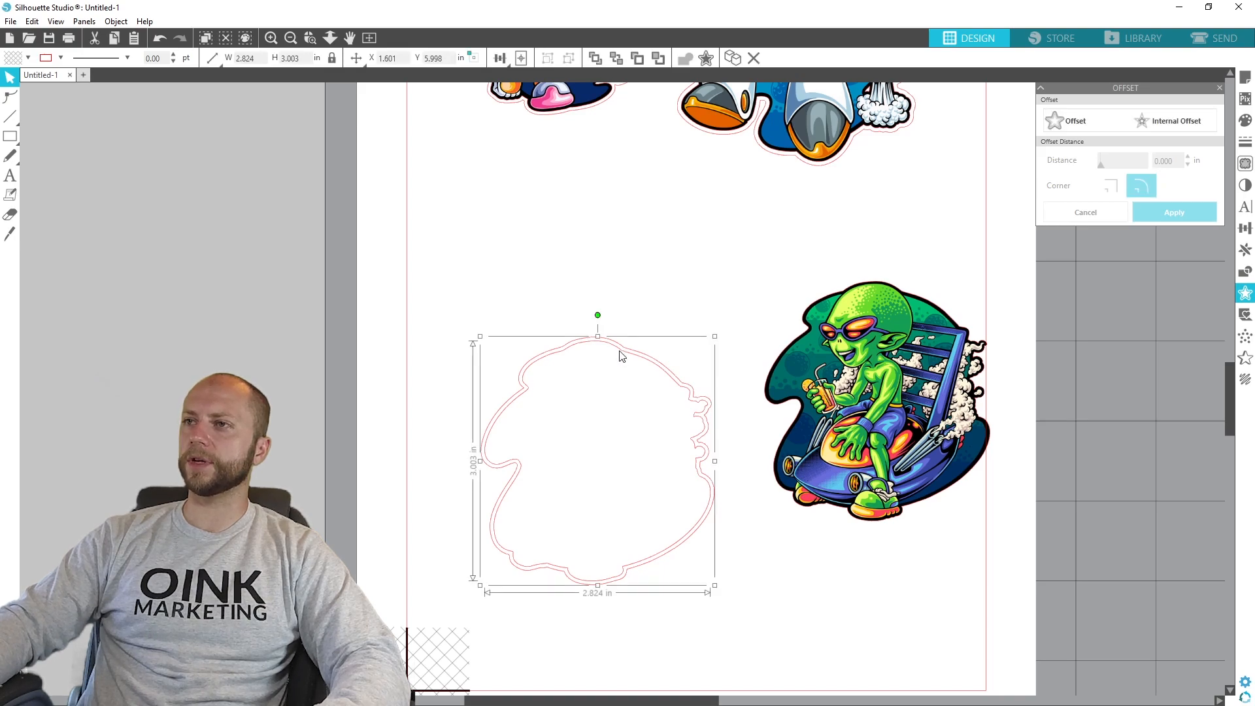
left_click(742, 397)
left_click_drag(940, 394, 656, 451)
left_click(787, 465)
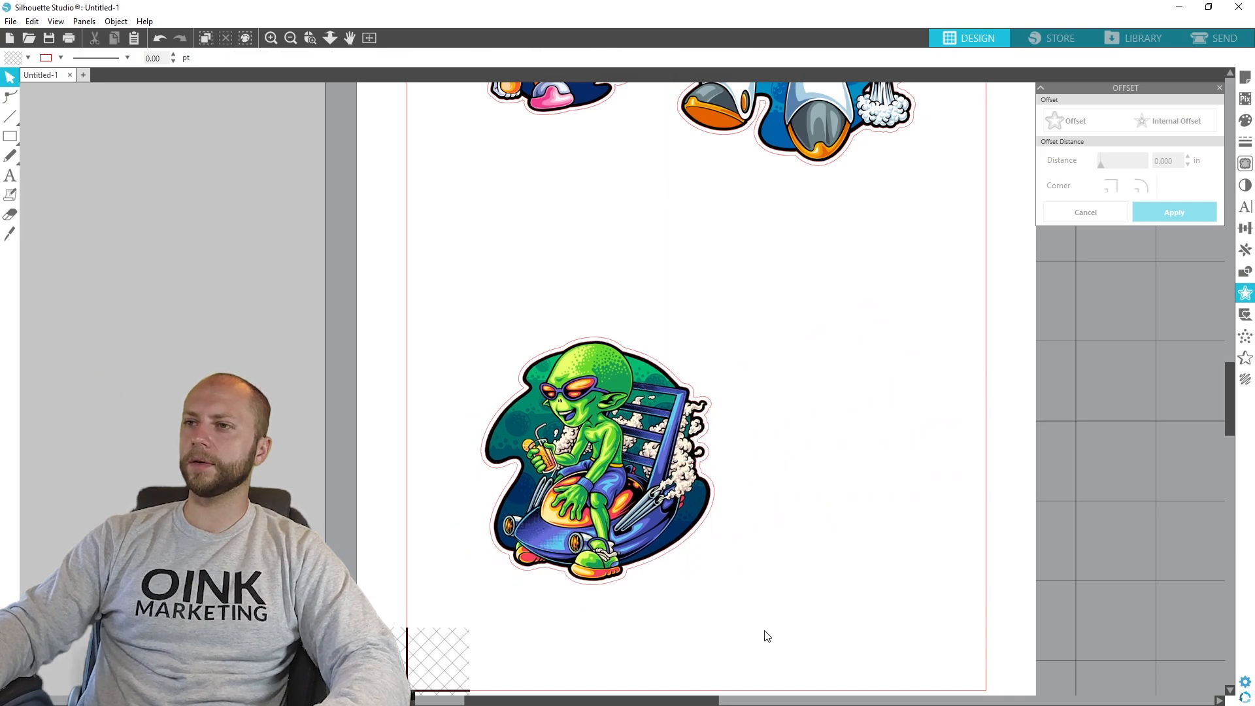
- Group the alien artwork with its offset cut line
left_click_drag(762, 677, 409, 327)
right_click(608, 435)
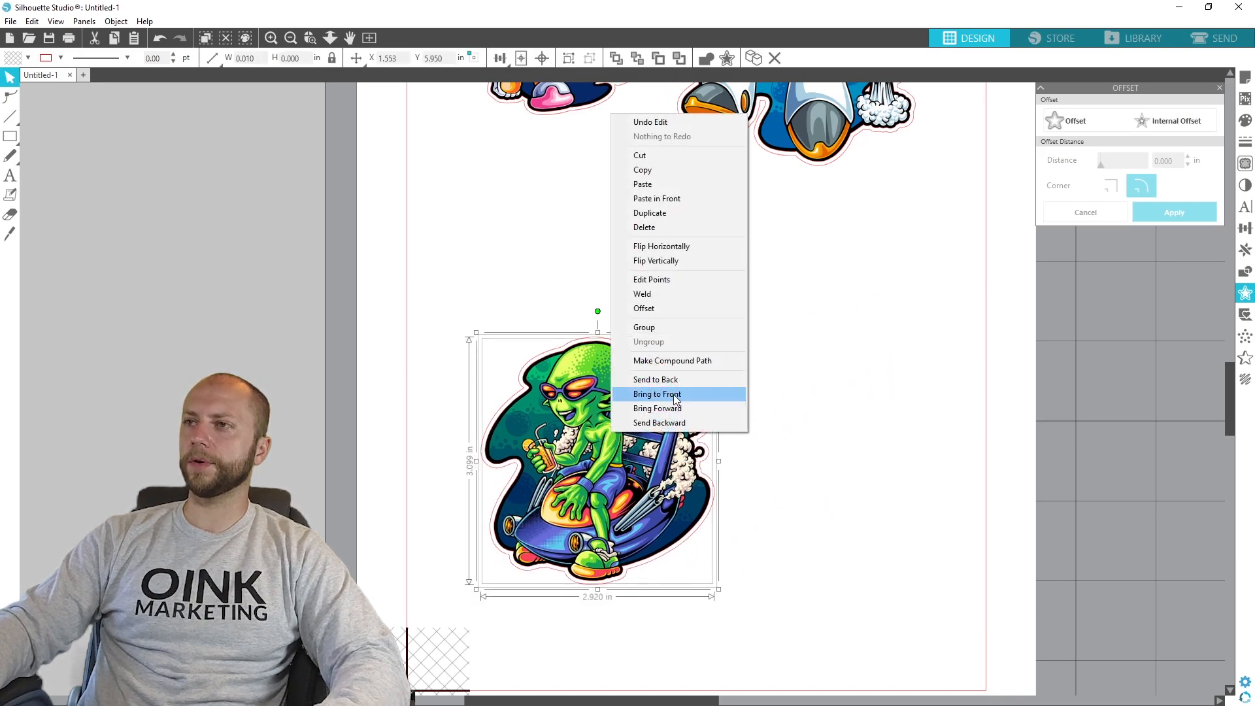
left_click(673, 332)
- Move the alien sticker beneath the astronaut to about X 0.803 in, Y 3.450 in and scale it to about 1.714 by 1.820 in
left_click_drag(614, 468, 555, 268)
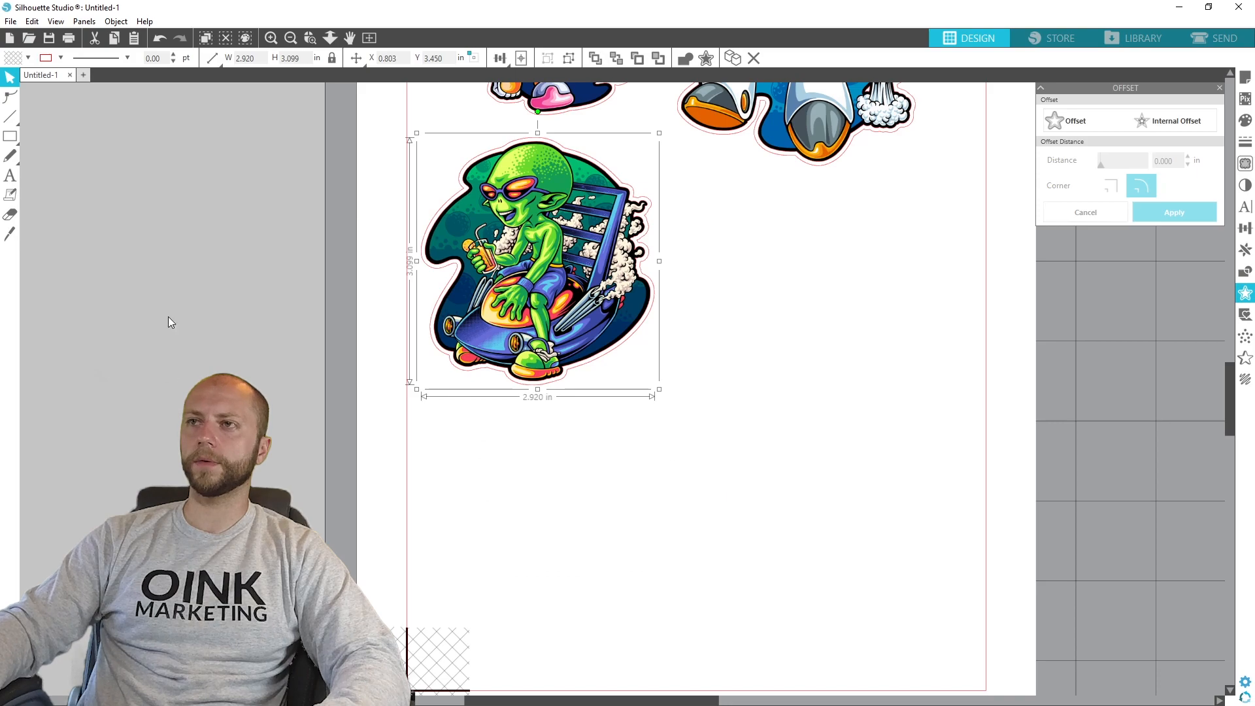
left_click_drag(659, 390, 570, 288)
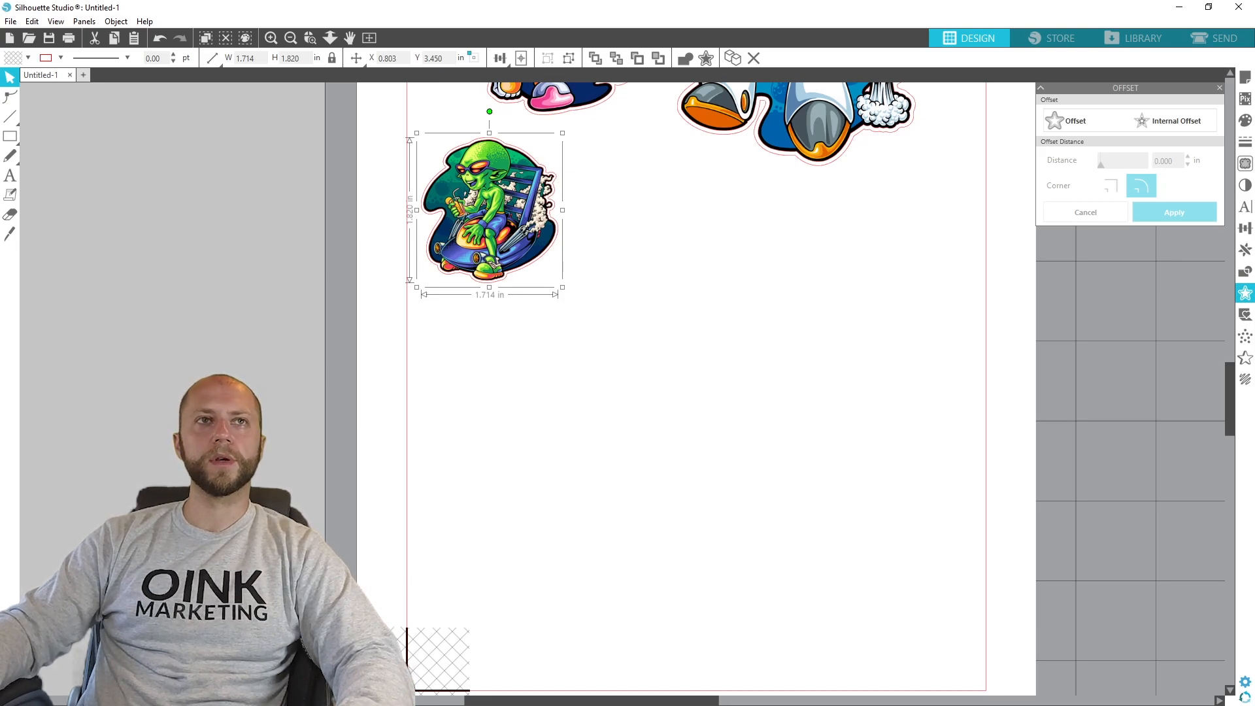
- Import the purple alien and floating astronaut poster, scale it to 3 in high and place it at about X 3.922 in, Y 5.750 in
left_click_drag(0, 472, 283, 469)
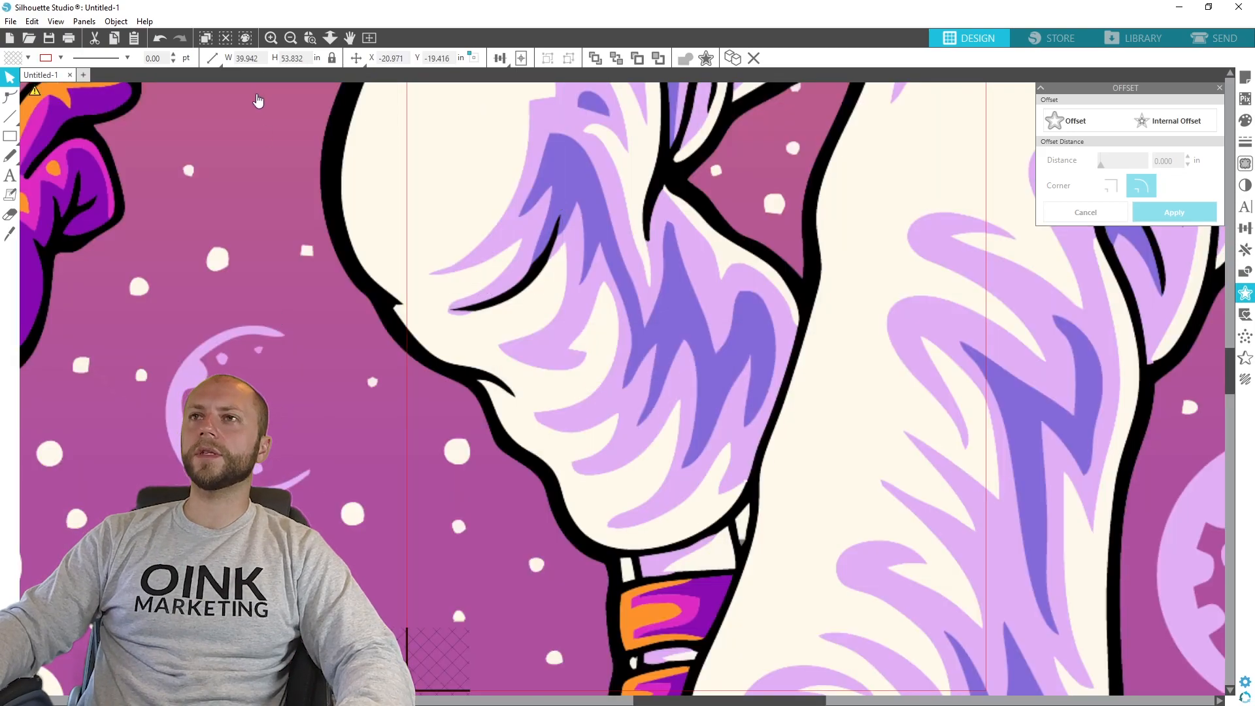
left_click_drag(307, 58, 196, 54)
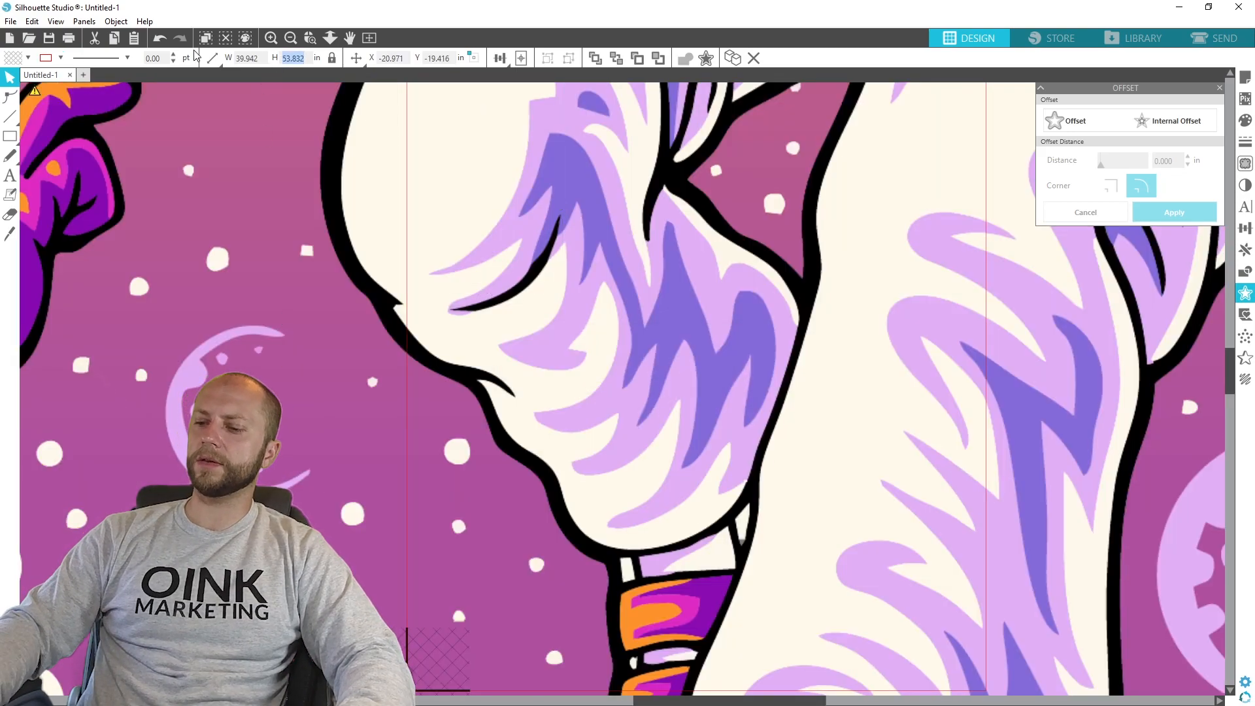
type("3")
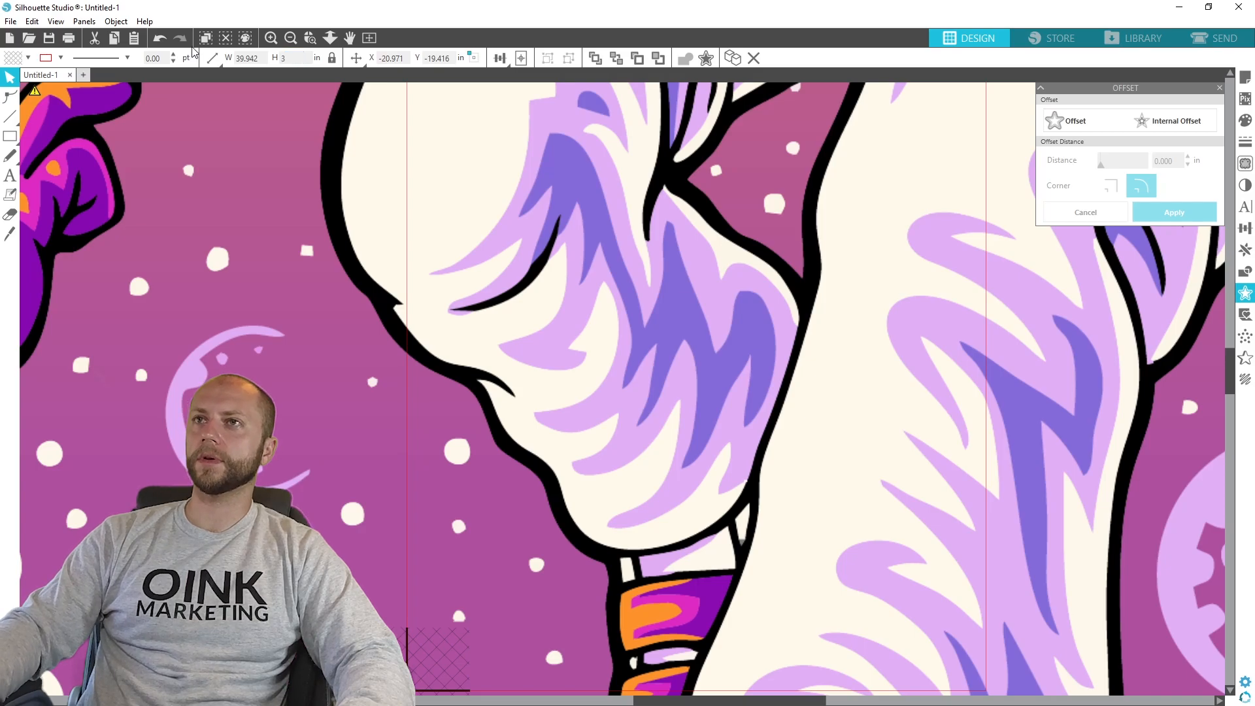
key("Return")
left_click_drag(340, 392, 838, 371)
left_click_drag(804, 444, 767, 464)
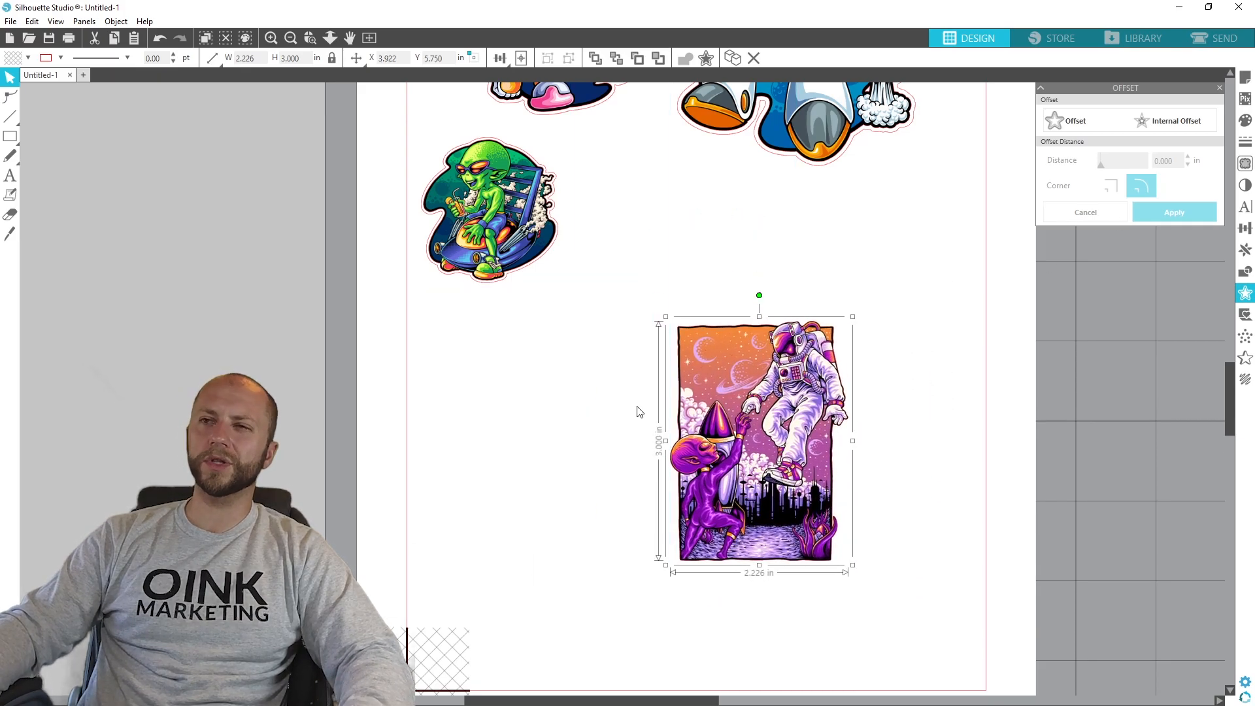
- Trace the poster artwork's outer edge at 100% threshold and check the outline by moving the artwork aside and back
left_click(1245, 164)
left_click(1139, 138)
mouse_move(889, 590)
left_mouse_down()
mouse_move(614, 375)
mouse_move(636, 279)
left_mouse_up()
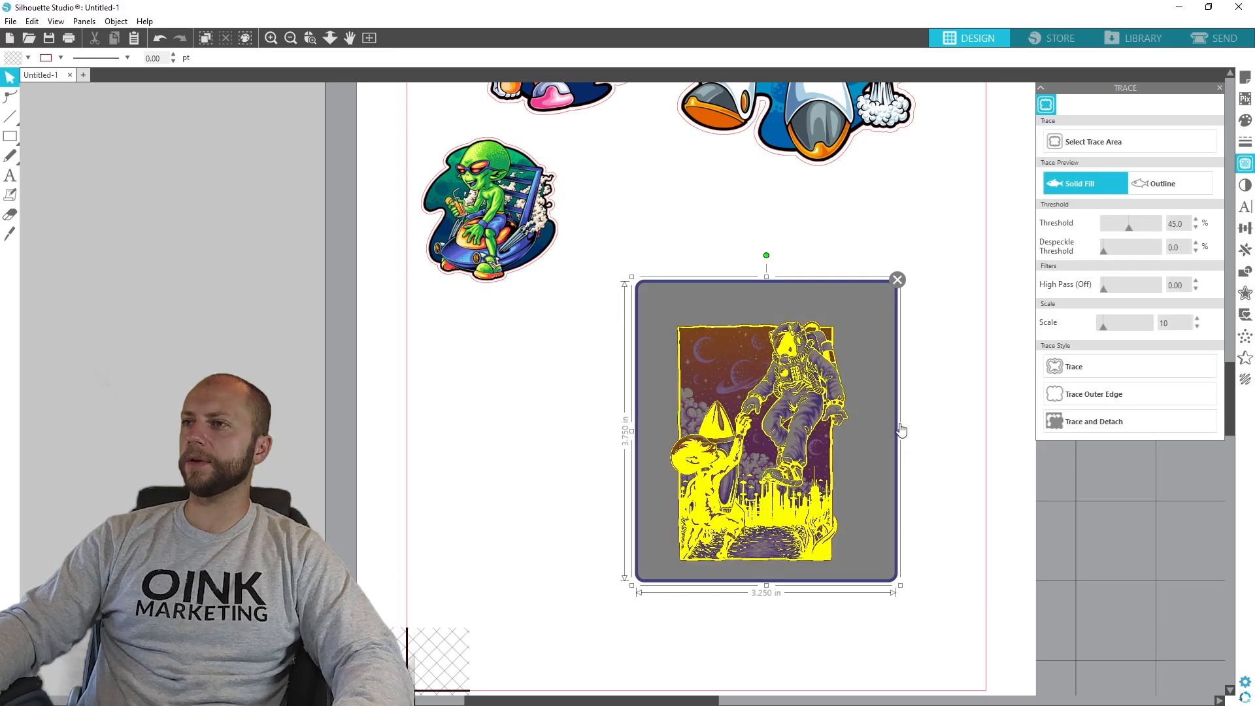
mouse_move(1127, 226)
left_mouse_down()
mouse_move(1153, 222)
mouse_move(1125, 223)
mouse_move(1134, 225)
left_mouse_up()
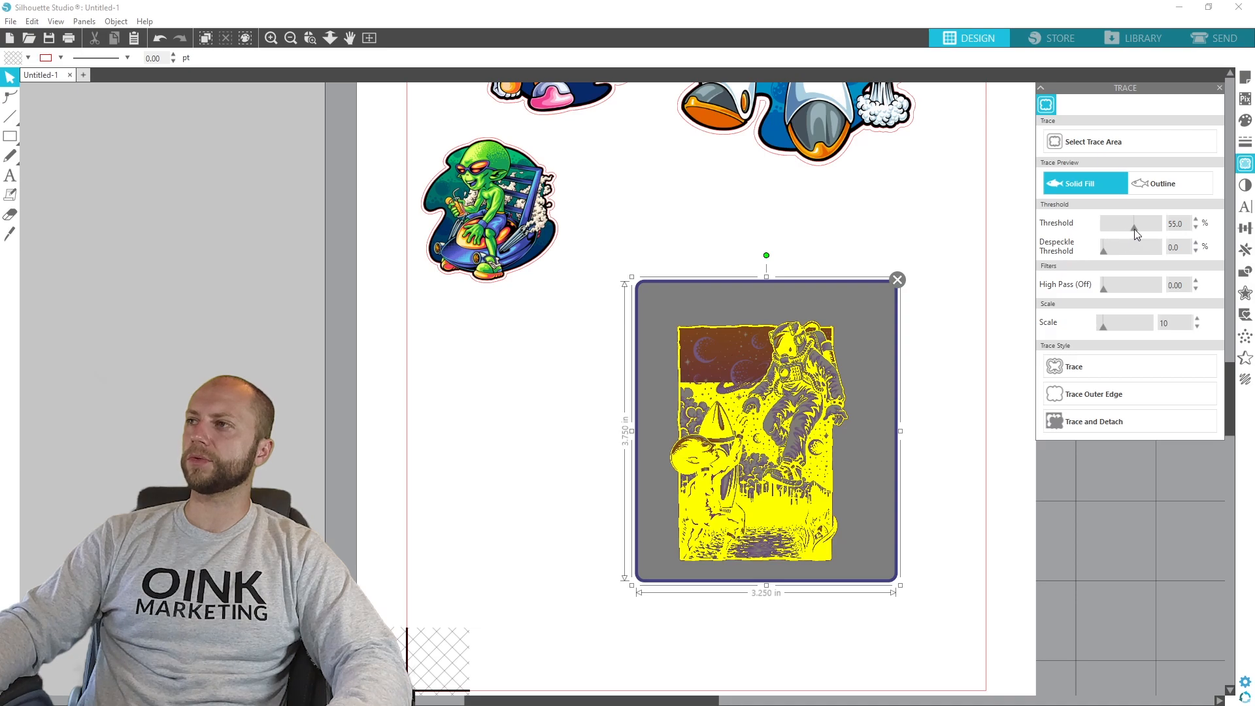
left_click_drag(1134, 229, 1175, 229)
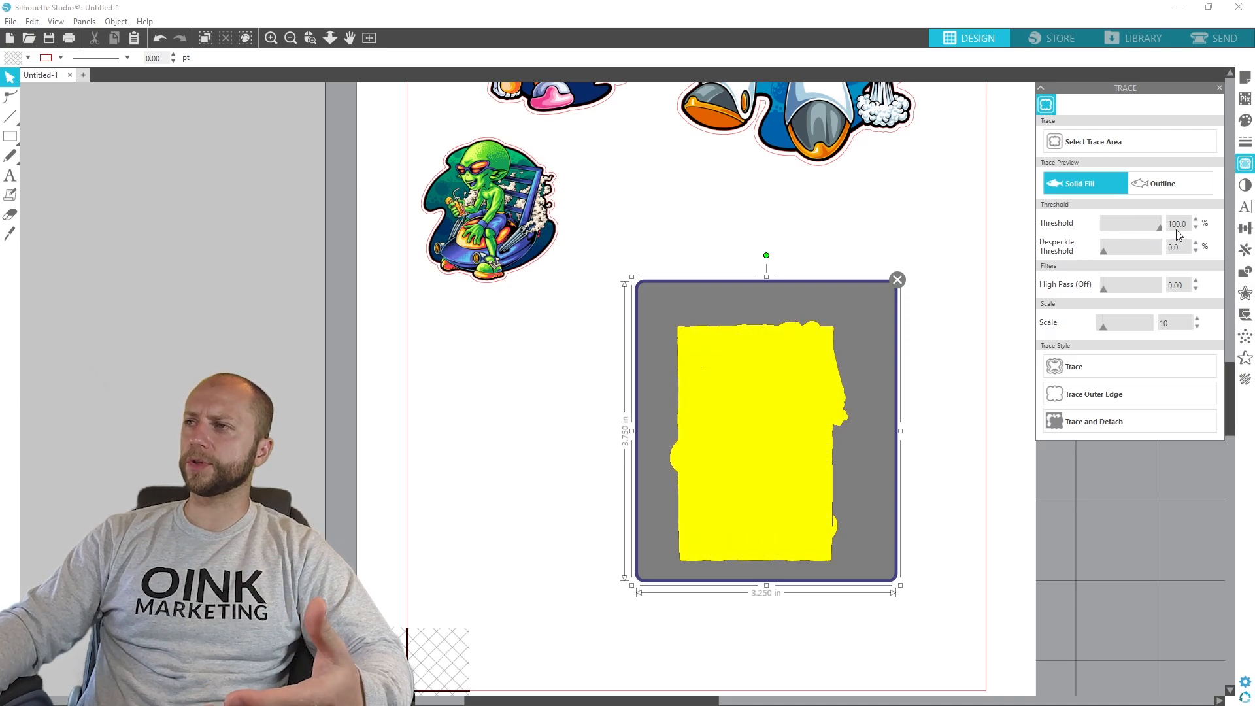
left_click(1100, 391)
mouse_move(734, 431)
left_mouse_down()
mouse_move(1004, 443)
mouse_move(712, 431)
mouse_move(983, 424)
left_mouse_up()
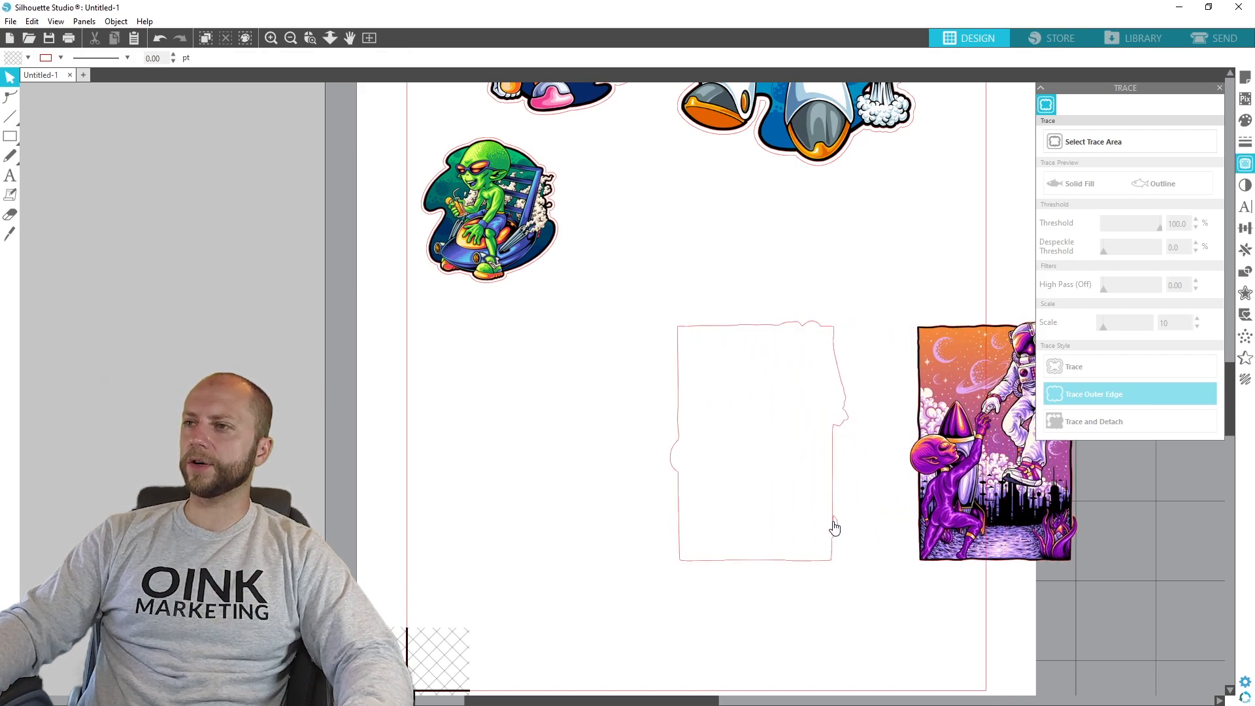
mouse_move(1002, 419)
left_mouse_down()
mouse_move(960, 419)
mouse_move(982, 420)
left_mouse_up()
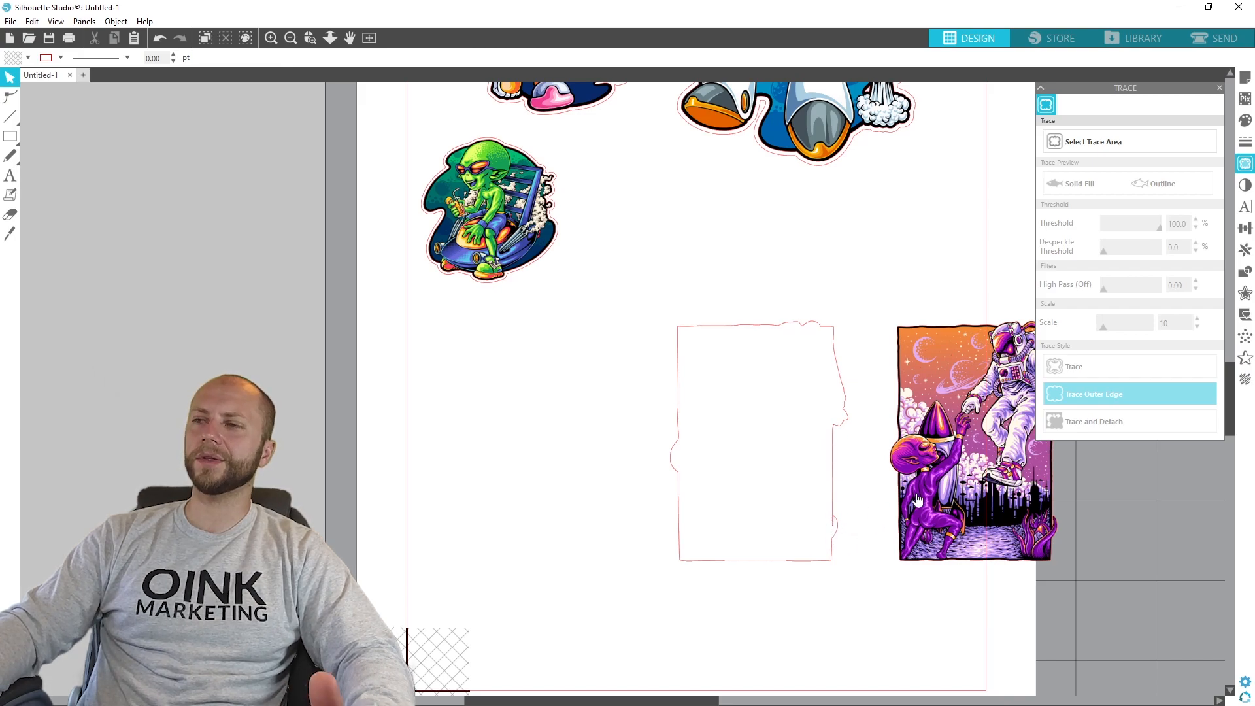
left_click_drag(963, 465, 742, 465)
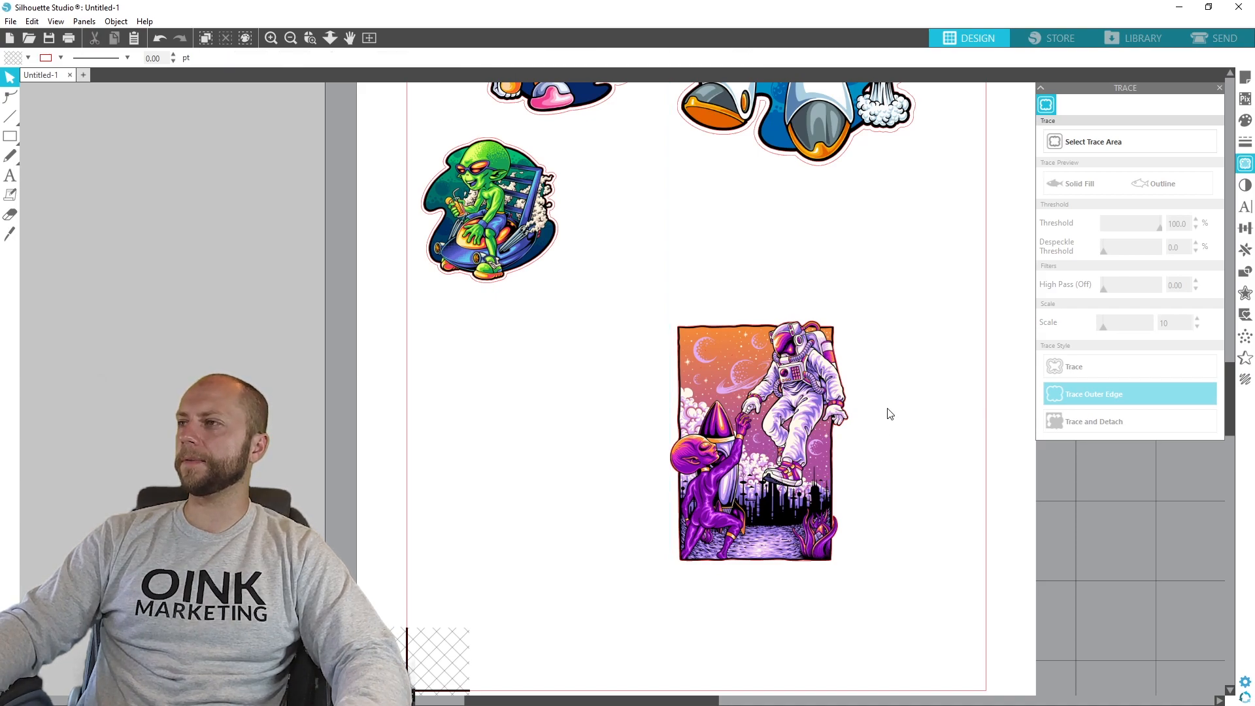
- Create a rounded offset cut line around the poster artwork, about 2.33 by 3.10 in overall
left_click(1246, 293)
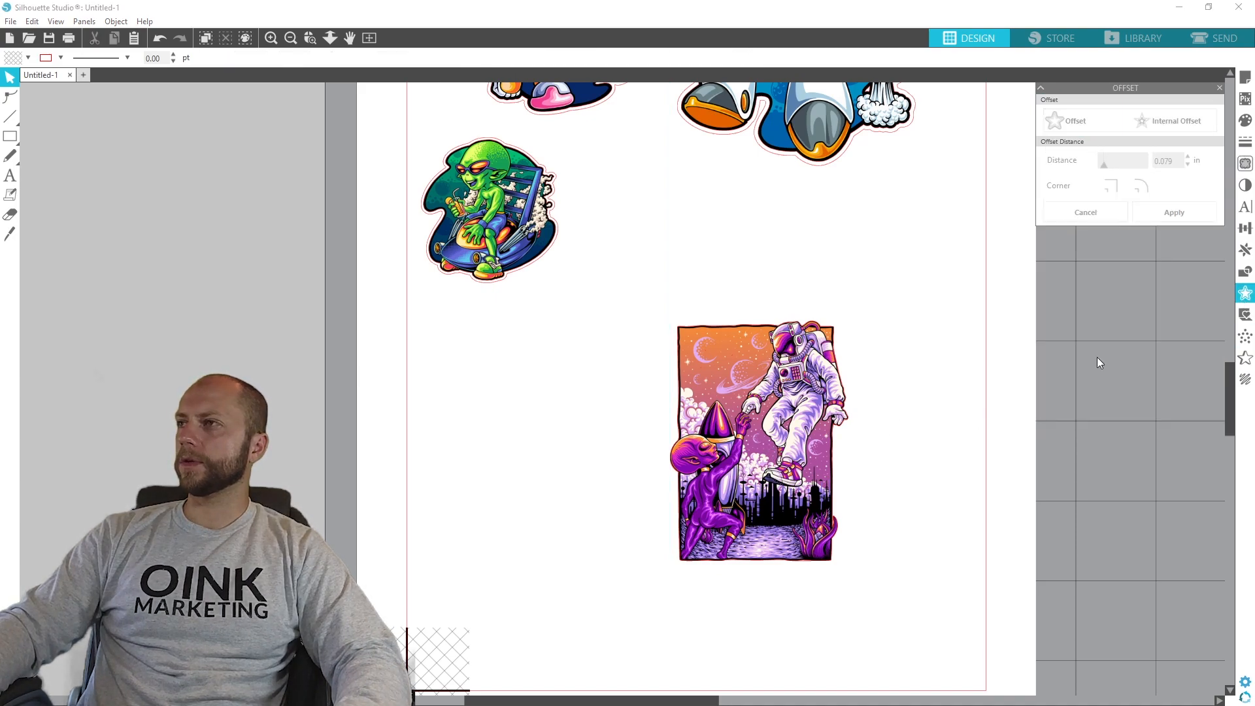
left_click(808, 456)
left_click(1062, 119)
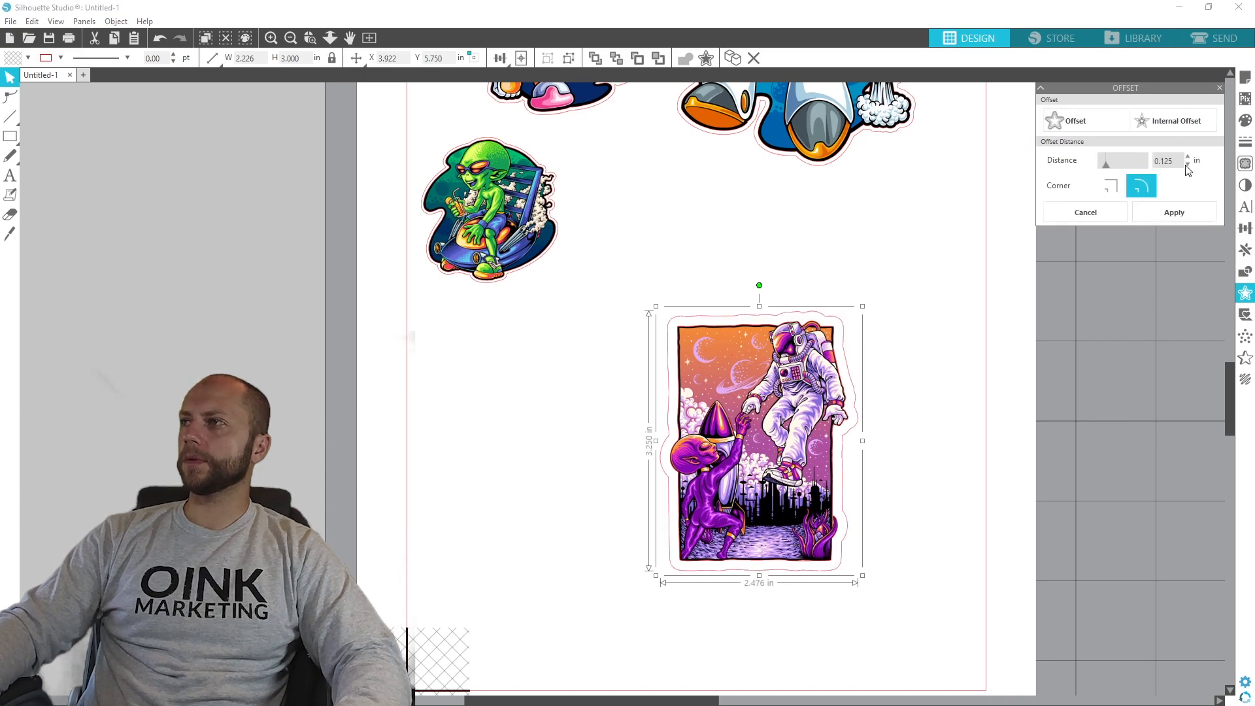
key("BackSpace")
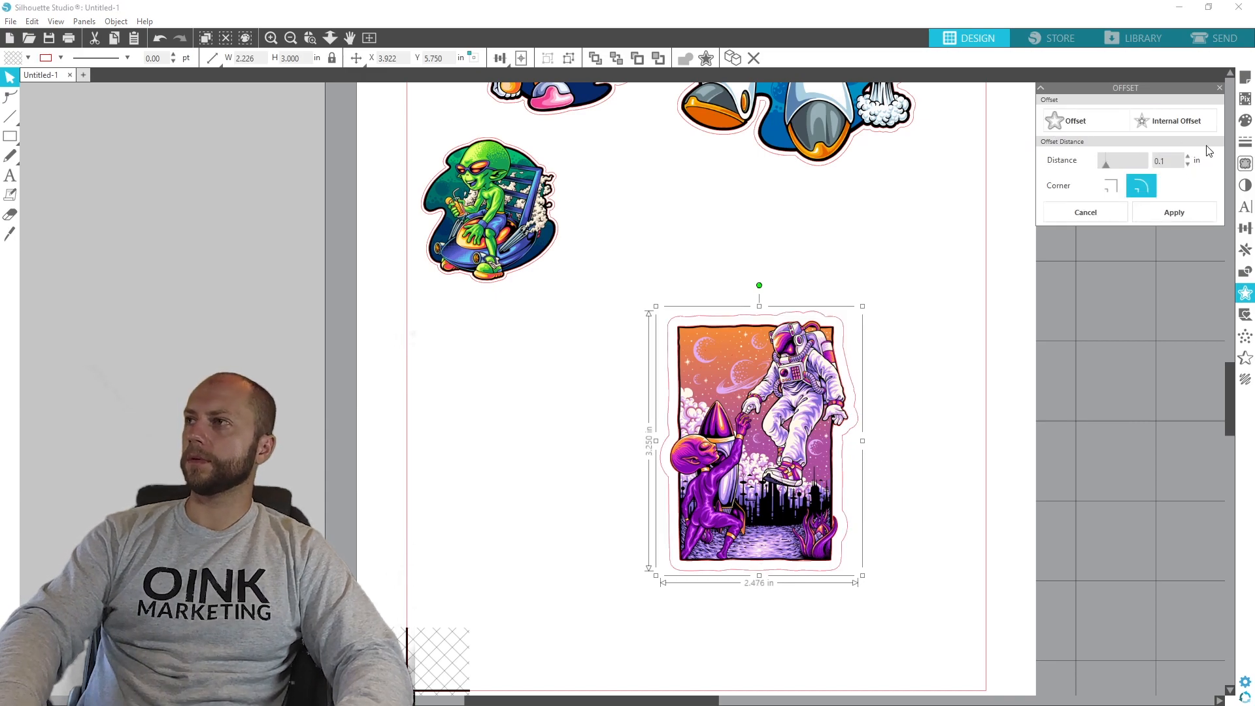
left_click(1174, 213)
- Delete the inner traced outline of the poster, moving the artwork aside and back inside its offset cut line
left_click_drag(762, 419, 1124, 379)
left_click(734, 337)
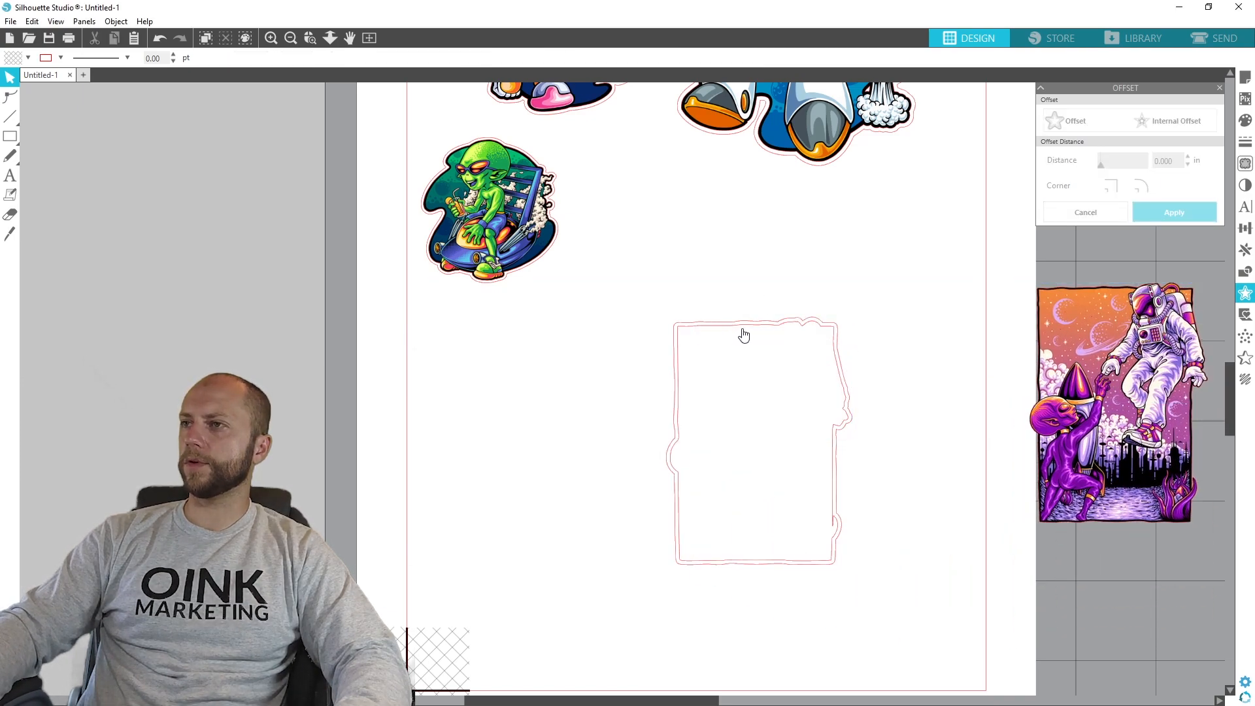
left_click(750, 333)
left_click(829, 333)
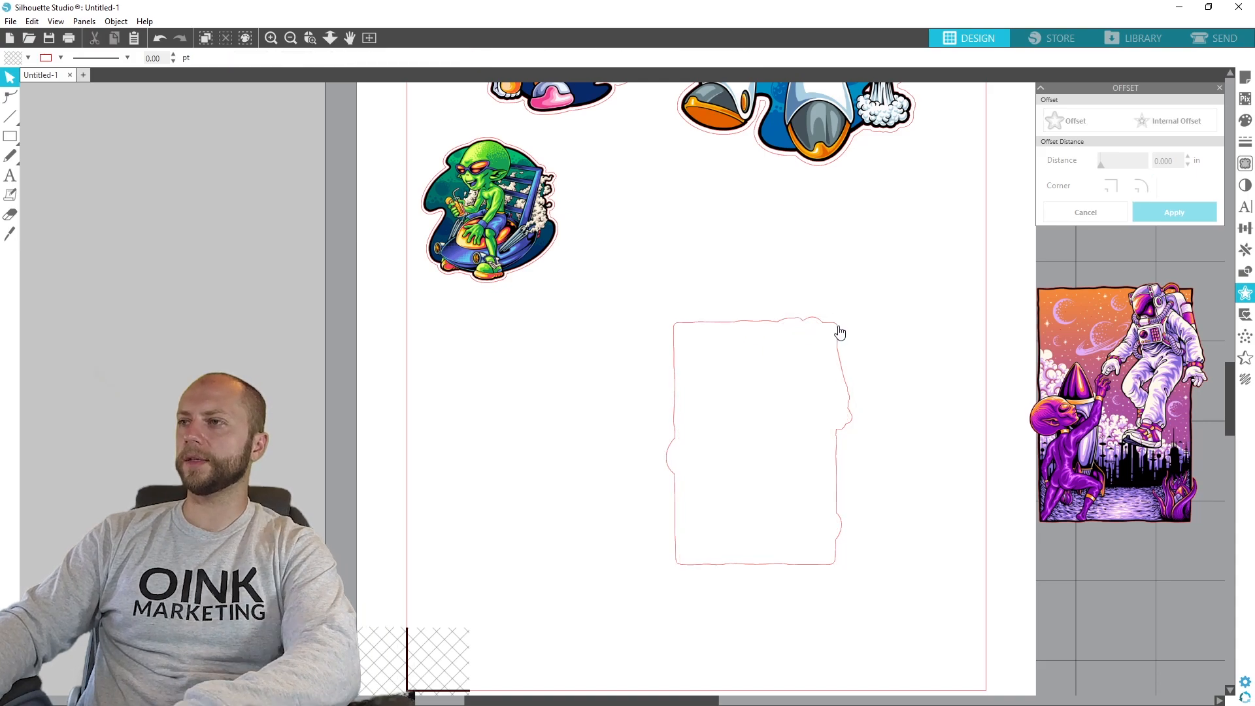
left_click_drag(1152, 387, 783, 419)
- Group the poster artwork with its offset cut line
left_click_drag(913, 596, 592, 298)
right_click(778, 407)
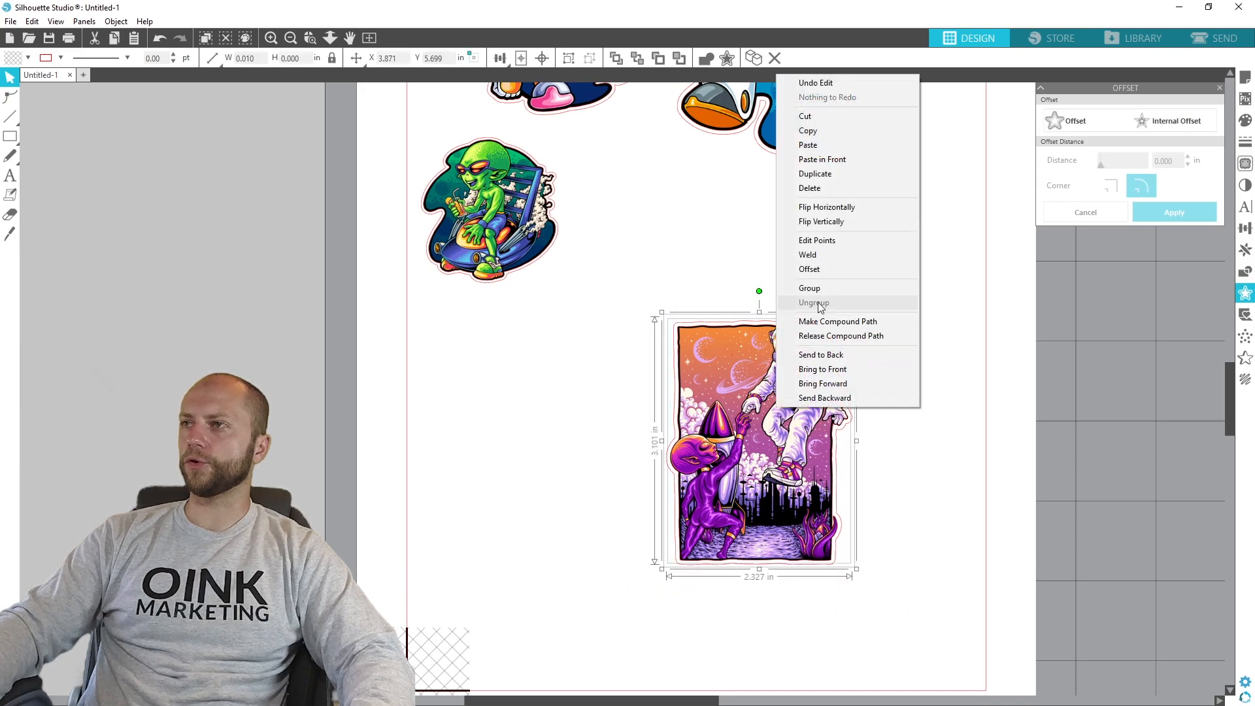
left_click(765, 426)
- Move the poster sticker up beneath the robot, to about Y 3.949 in, just inside the page's right-hand cut border
left_click_drag(766, 426, 890, 288)
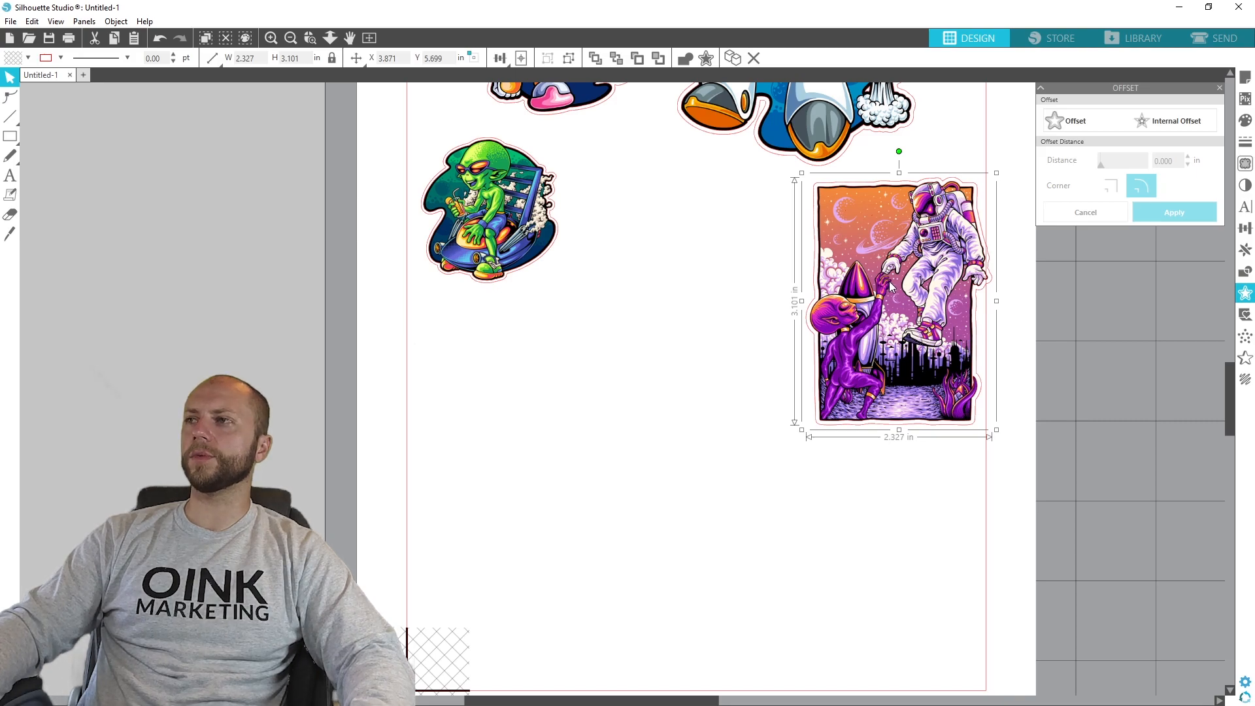
left_click(1073, 353)
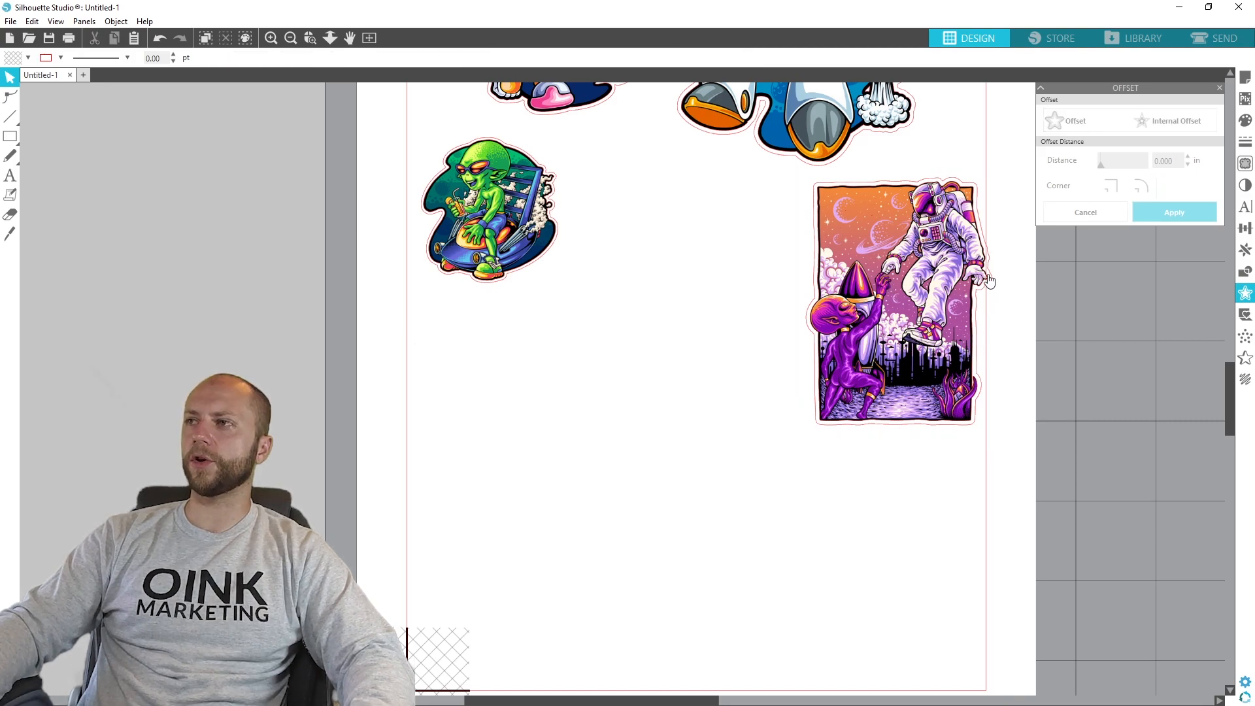
left_click_drag(920, 283, 884, 283)
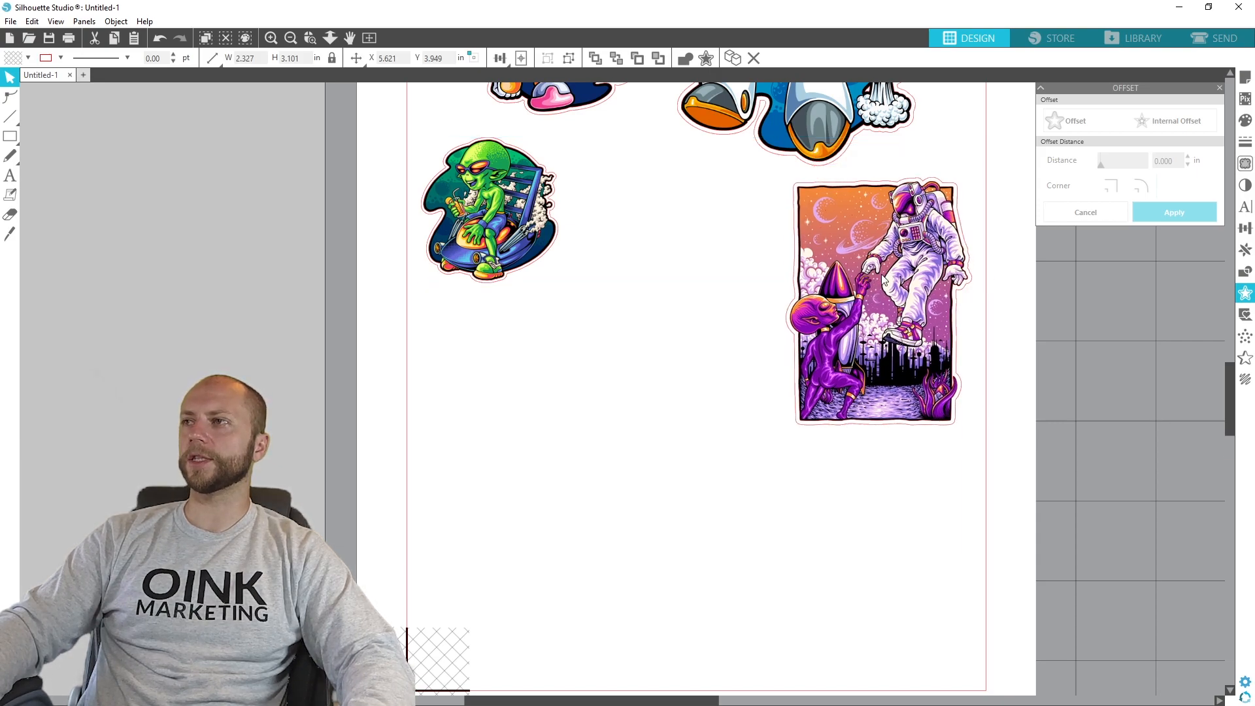
left_click(769, 173)
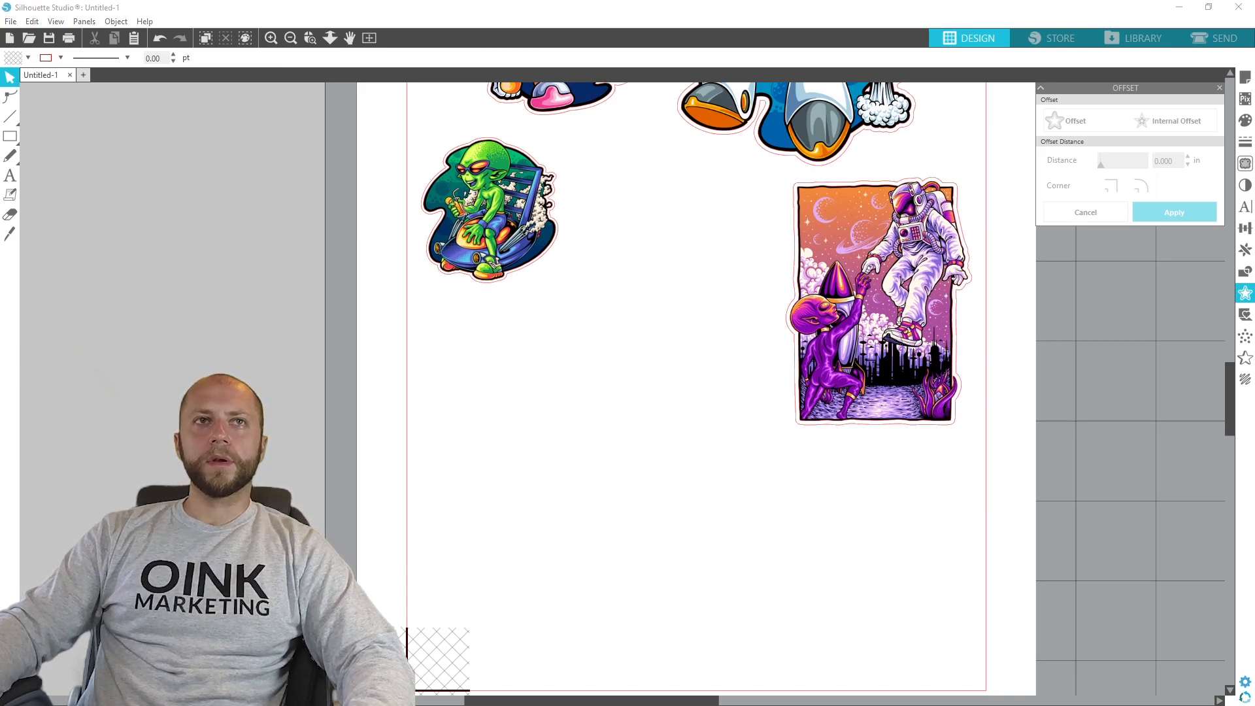
- Import the pumpkin-faced astronaut artwork, scale it to 3 in high and place it at about X 1.016 in, Y 5.750 in
left_click_drag(2, 422, 312, 505)
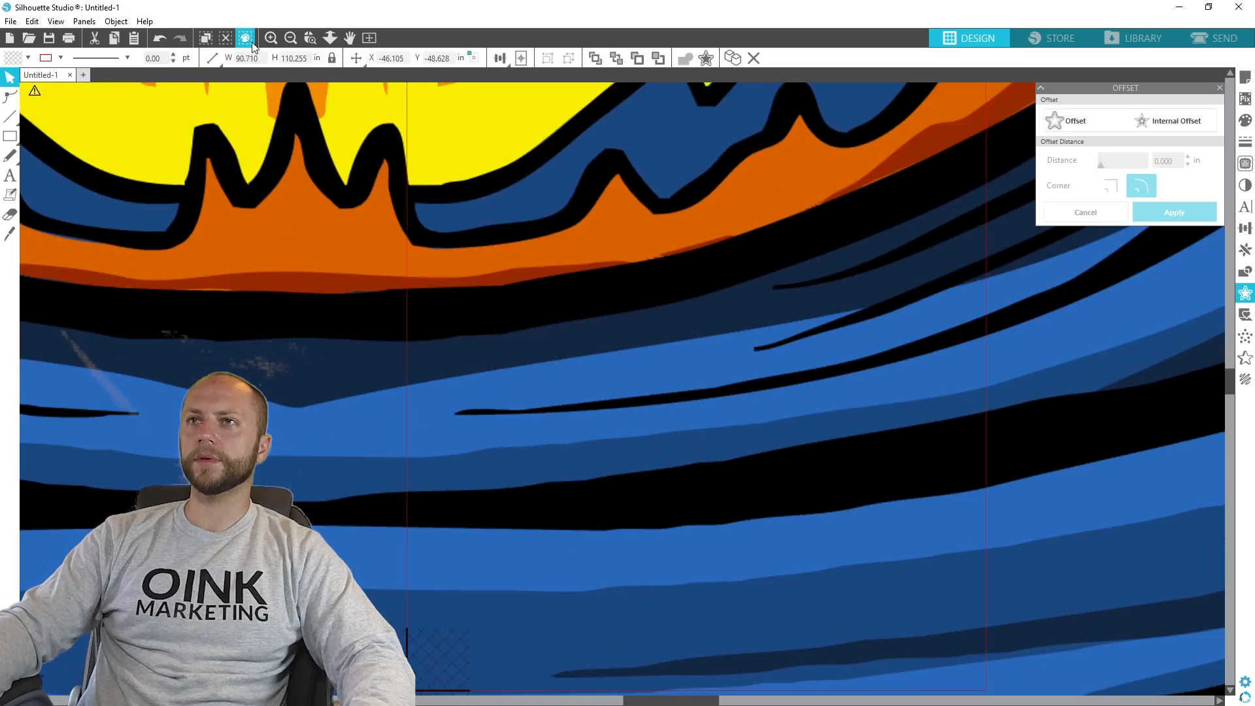
left_click_drag(311, 62, 279, 60)
type("3")
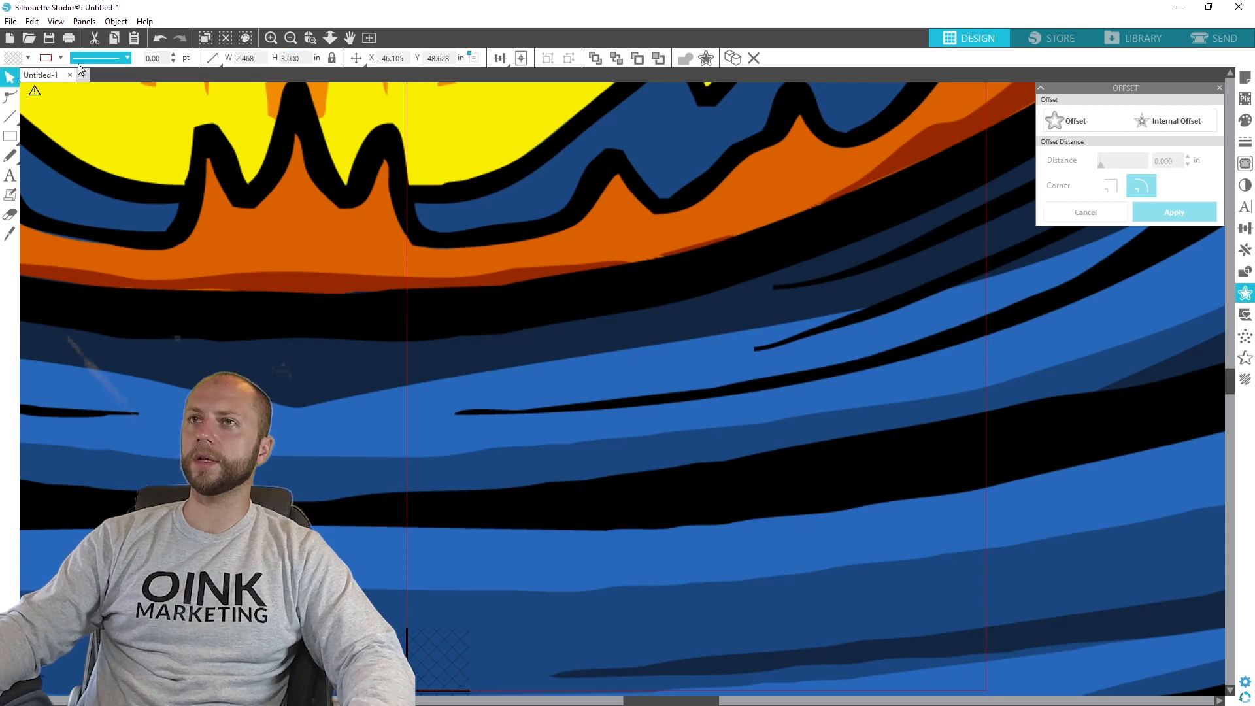
key("Return")
left_click_drag(347, 325, 532, 441)
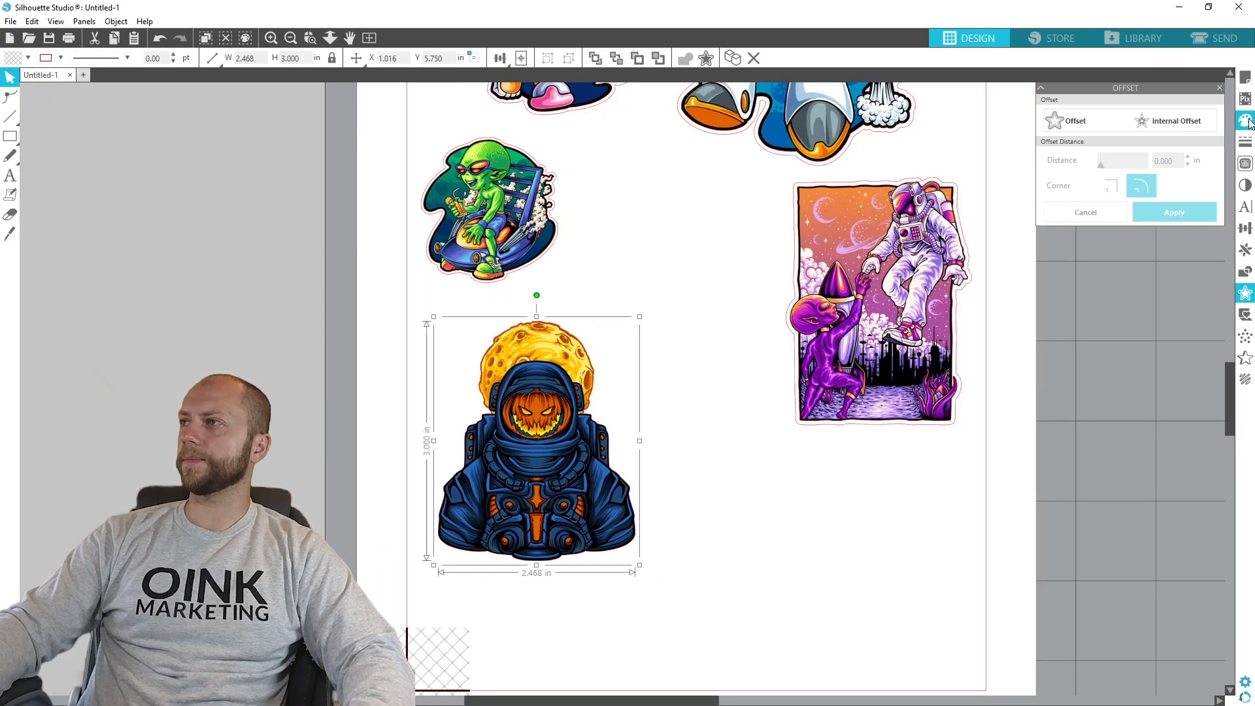
- Trace the outer edge of the pumpkin-faced astronaut at 100% threshold
left_click(1246, 163)
left_click(1088, 149)
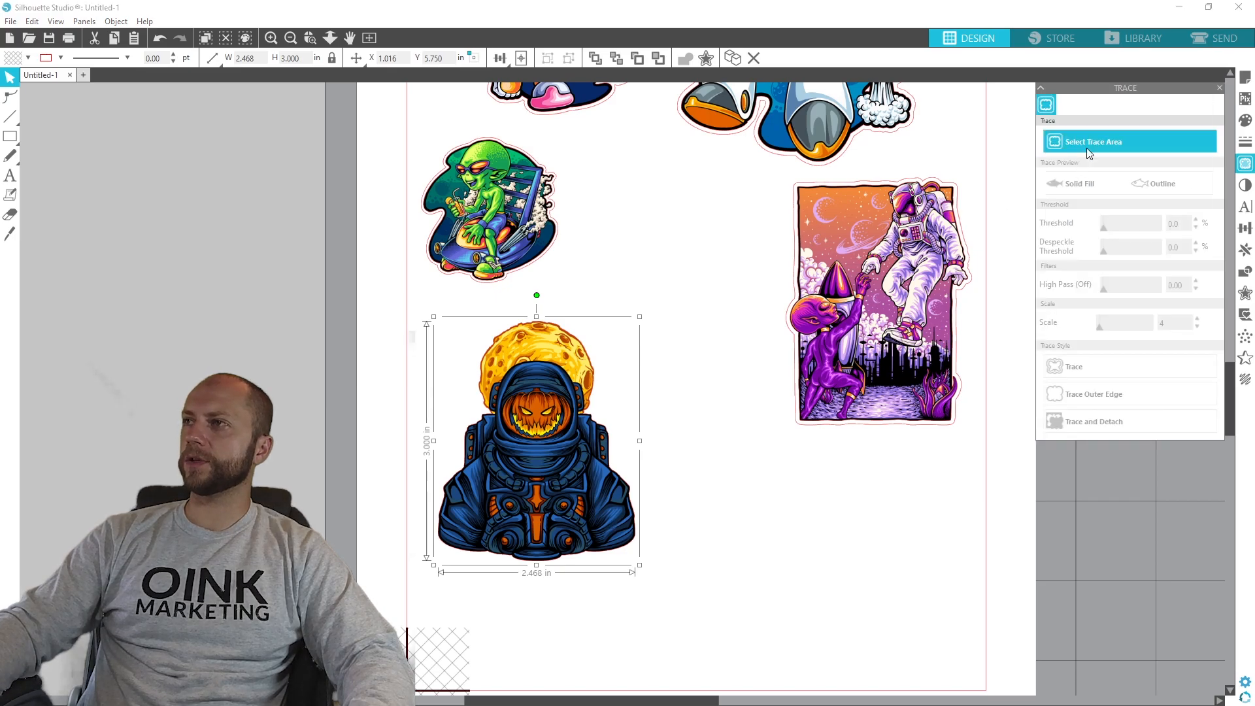
mouse_move(698, 581)
left_mouse_down()
mouse_move(457, 513)
mouse_move(369, 327)
mouse_move(375, 302)
left_mouse_up()
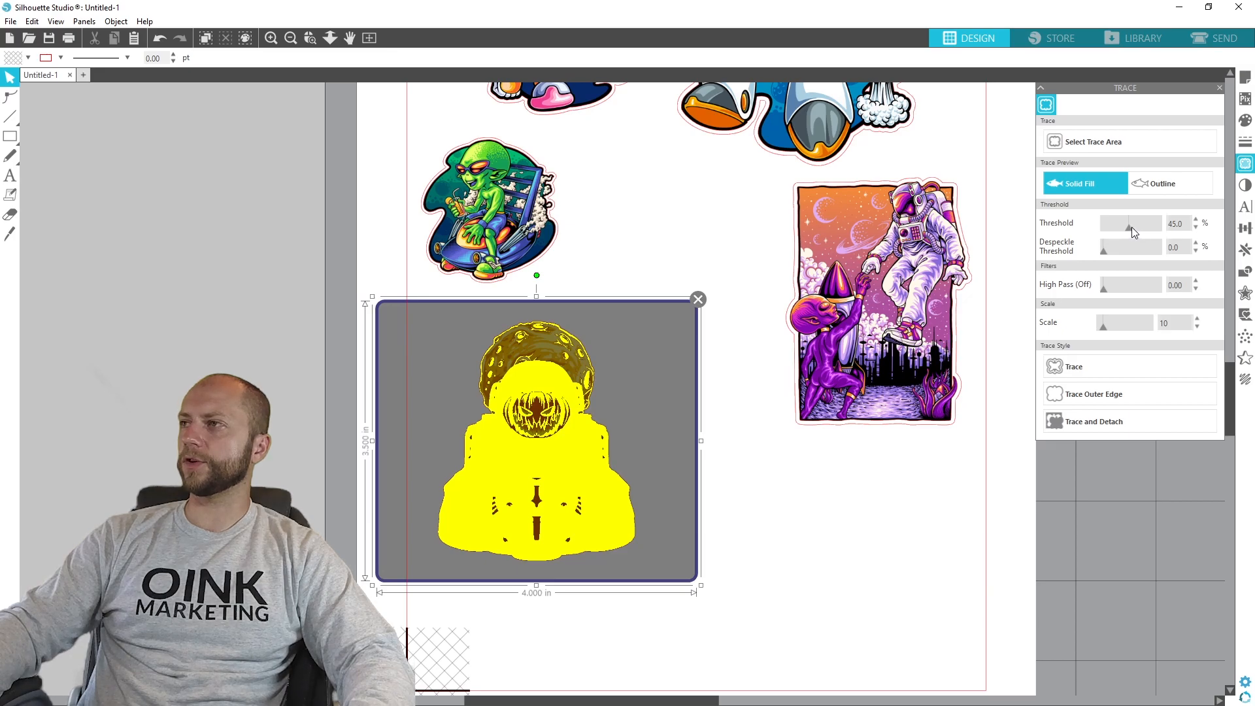
left_click_drag(1133, 232, 1194, 230)
left_click(1085, 395)
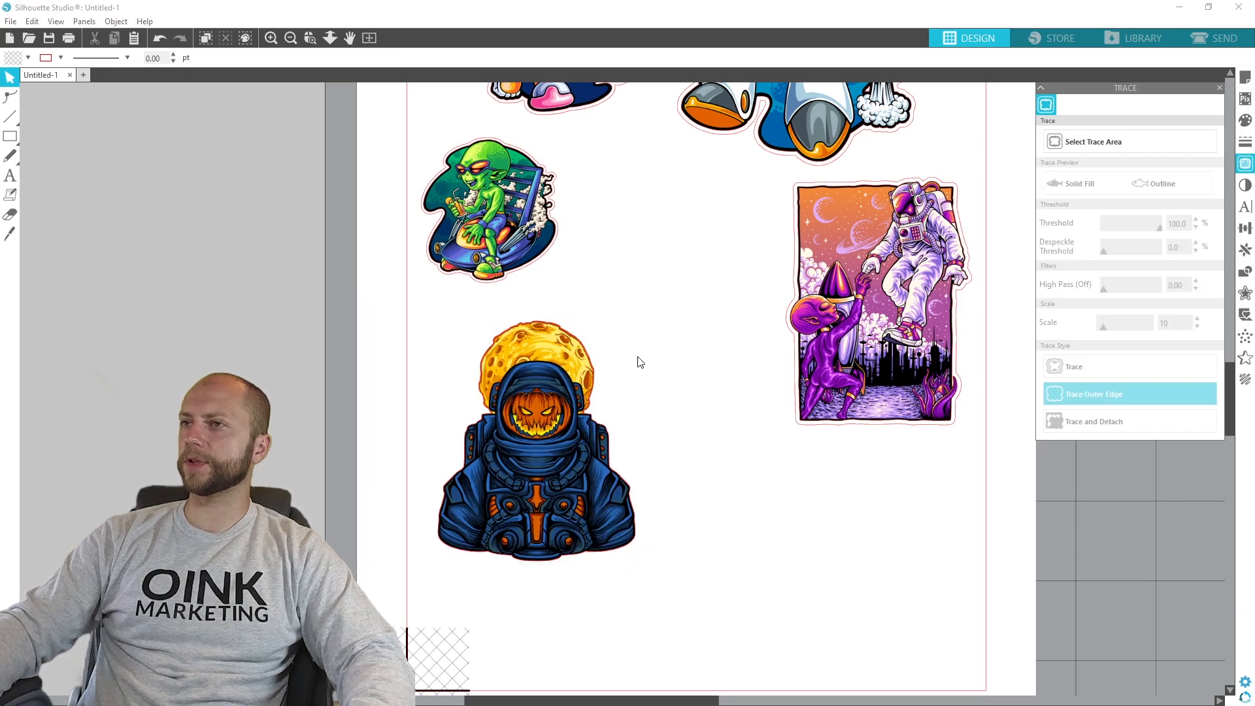
- Create a rounded offset cut line around the pumpkin-faced astronaut, about 2.57 by 3.10 in overall
left_click(1247, 293)
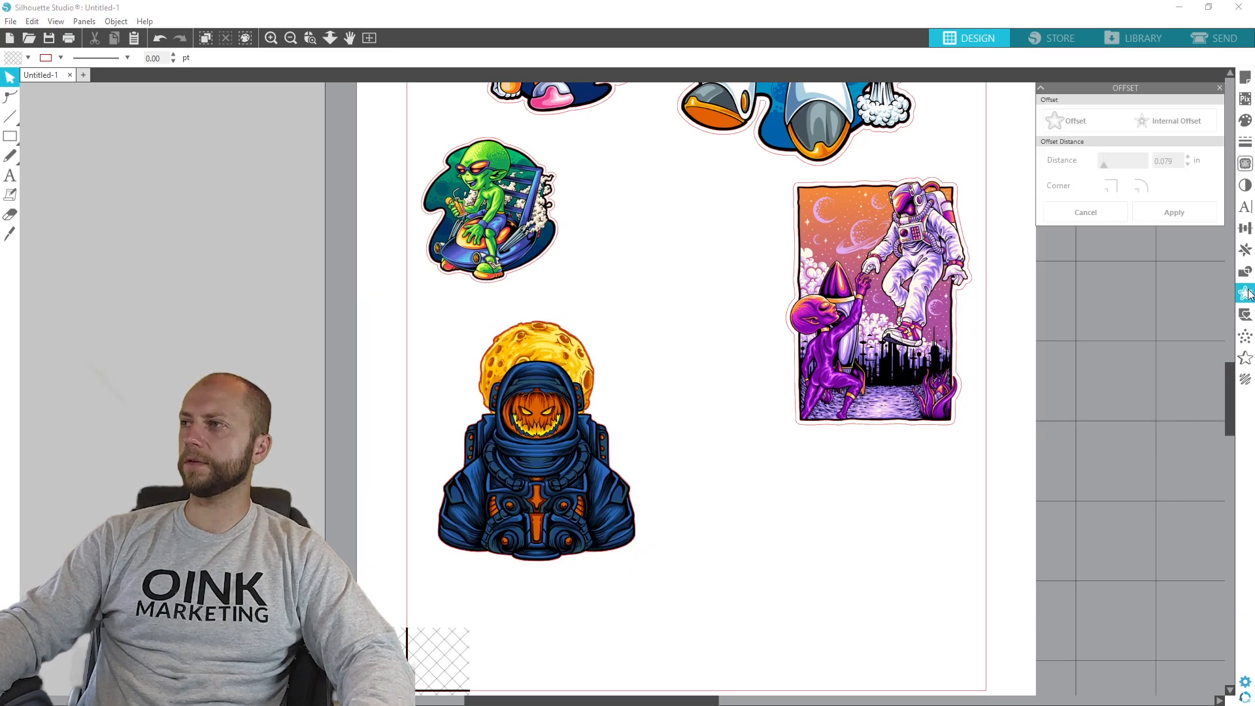
left_click(566, 464)
left_click(1069, 121)
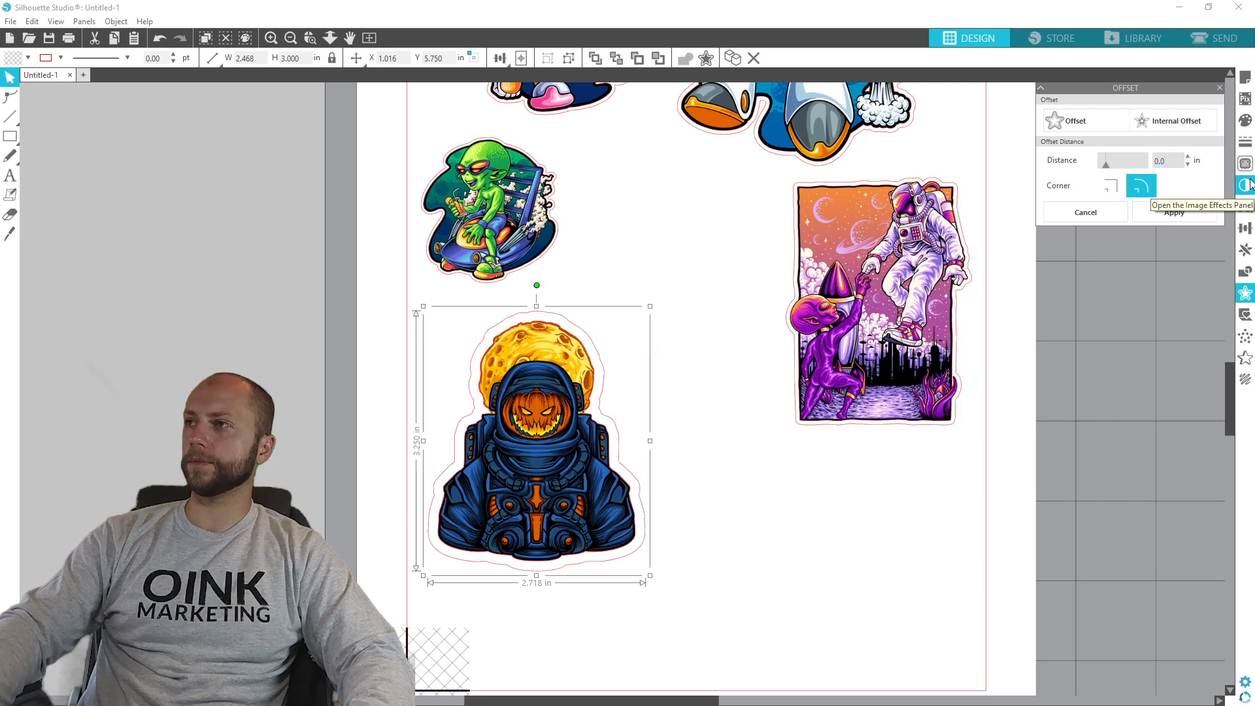
left_click(1174, 212)
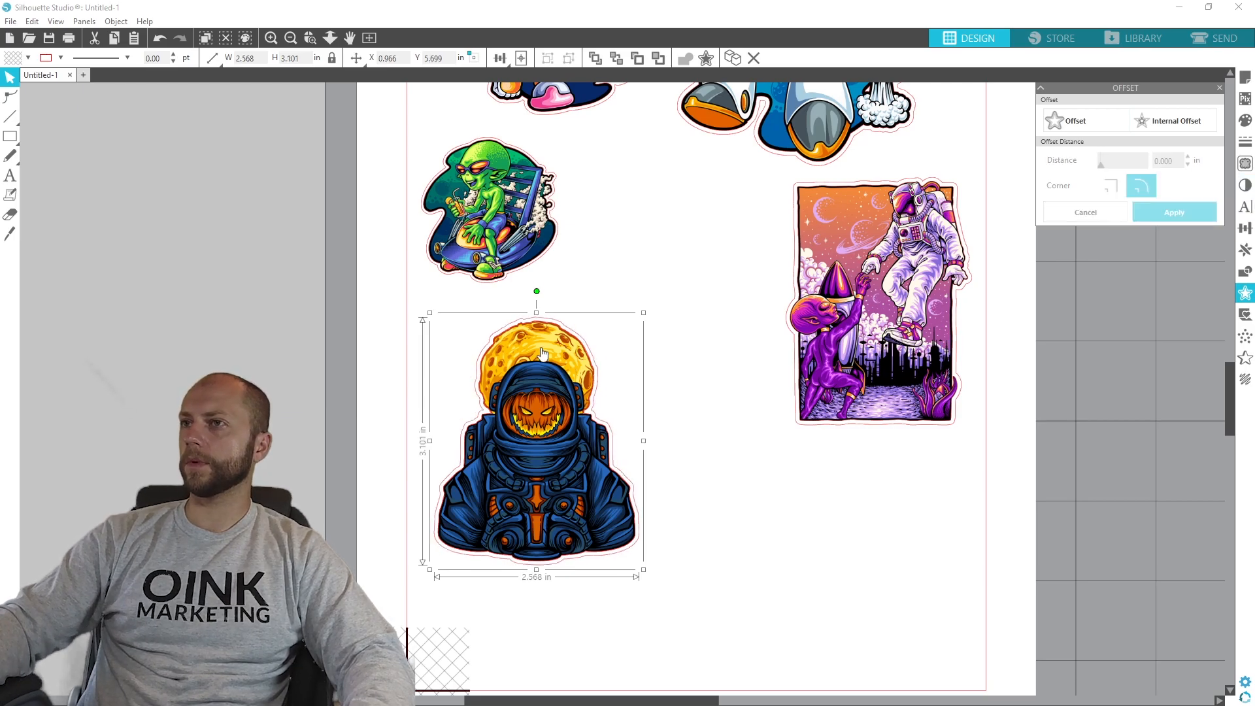
- Delete the pumpkin-faced astronaut's inner traced outline, moving the artwork aside and back inside its offset cut line
left_click_drag(527, 479, 719, 579)
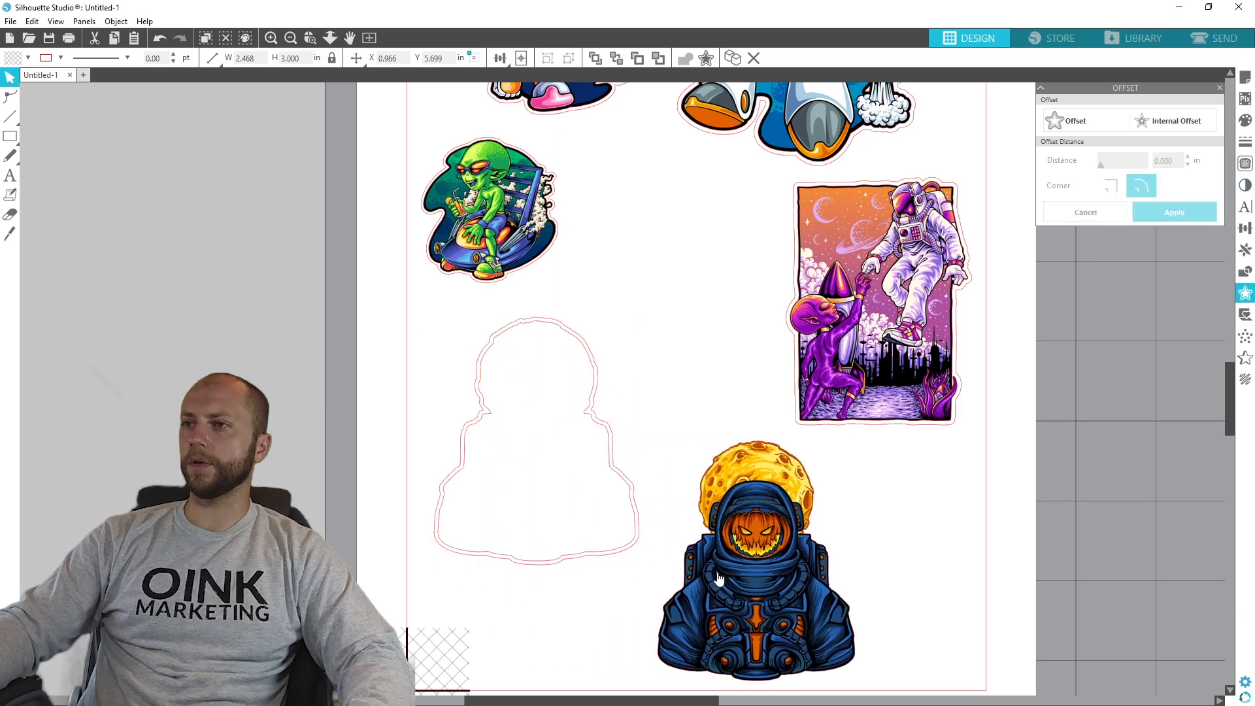
left_click(593, 429)
left_click(591, 420)
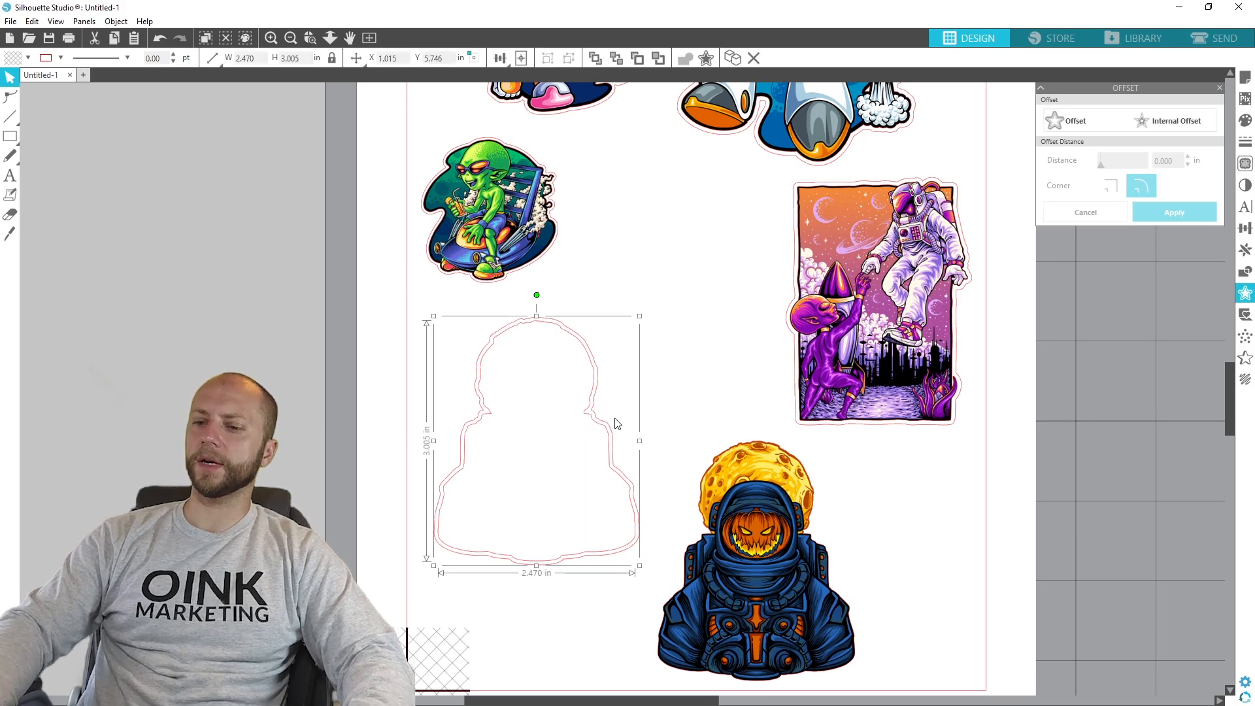
left_click(615, 423)
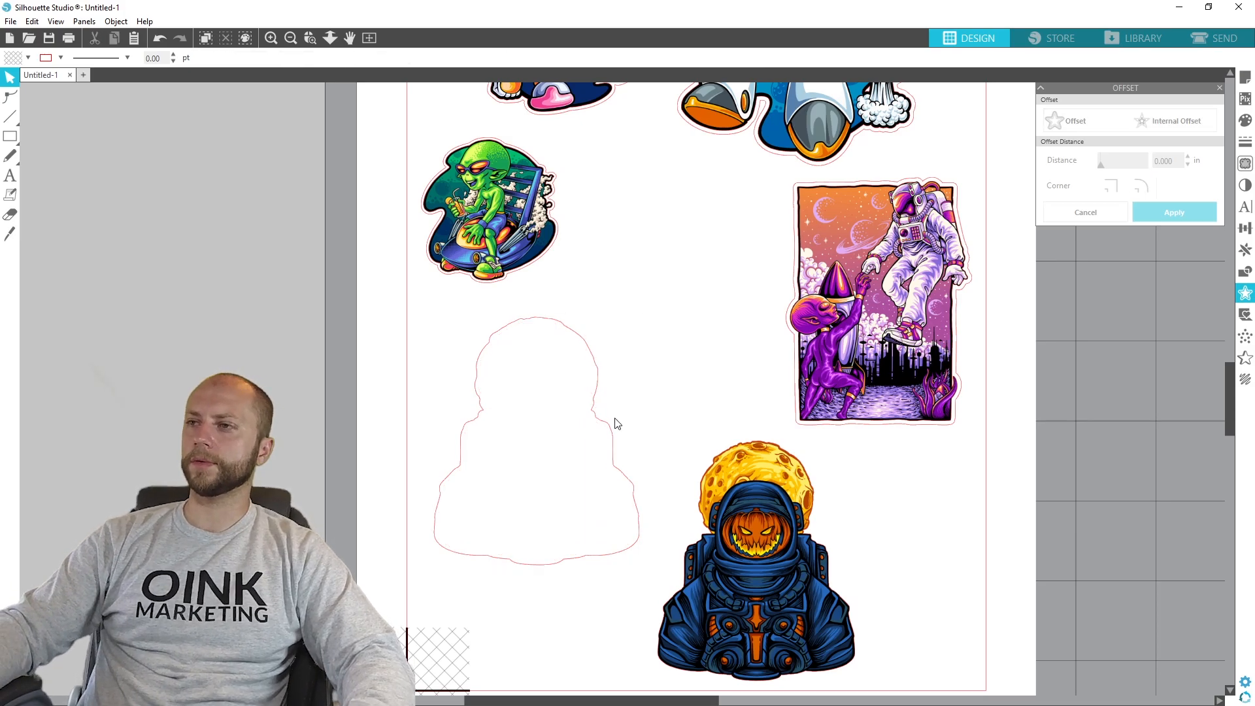
left_click_drag(762, 621, 535, 497)
- Group the pumpkin-faced astronaut with its cut line and move it between the alien and poster stickers, about X 2.517 in, Y 3.450 in
left_click_drag(704, 593, 391, 307)
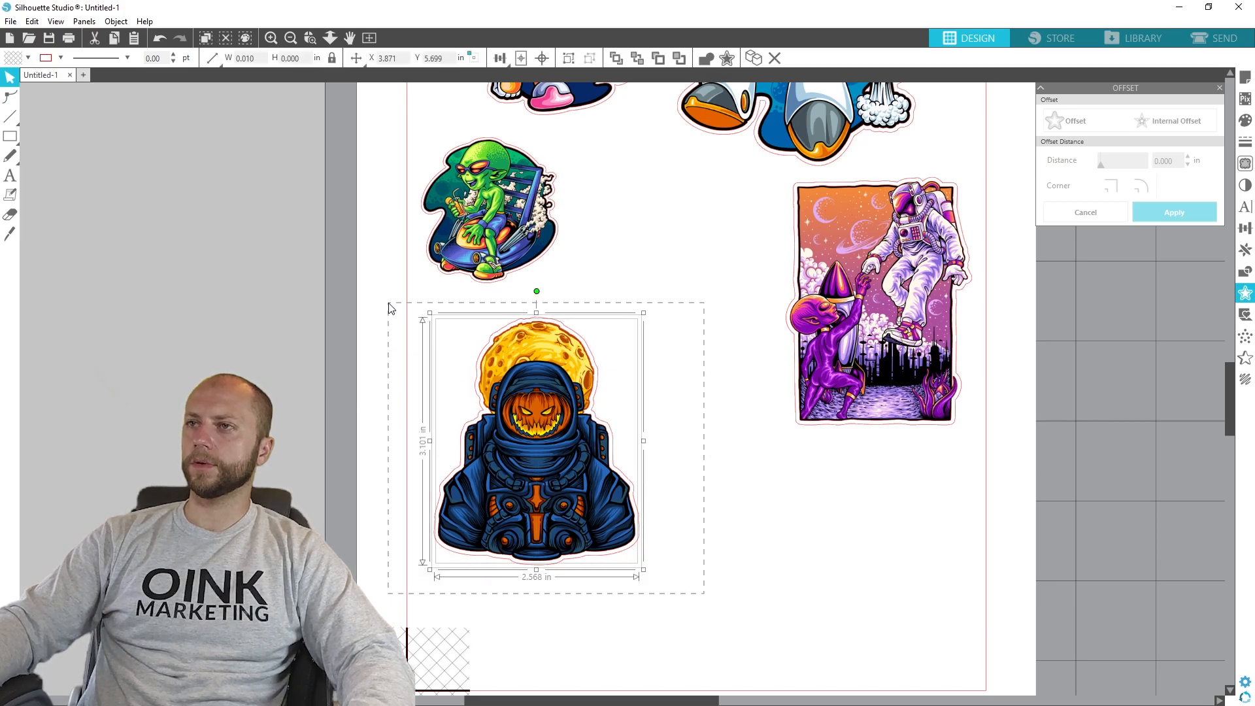
right_click(553, 440)
left_click(598, 330)
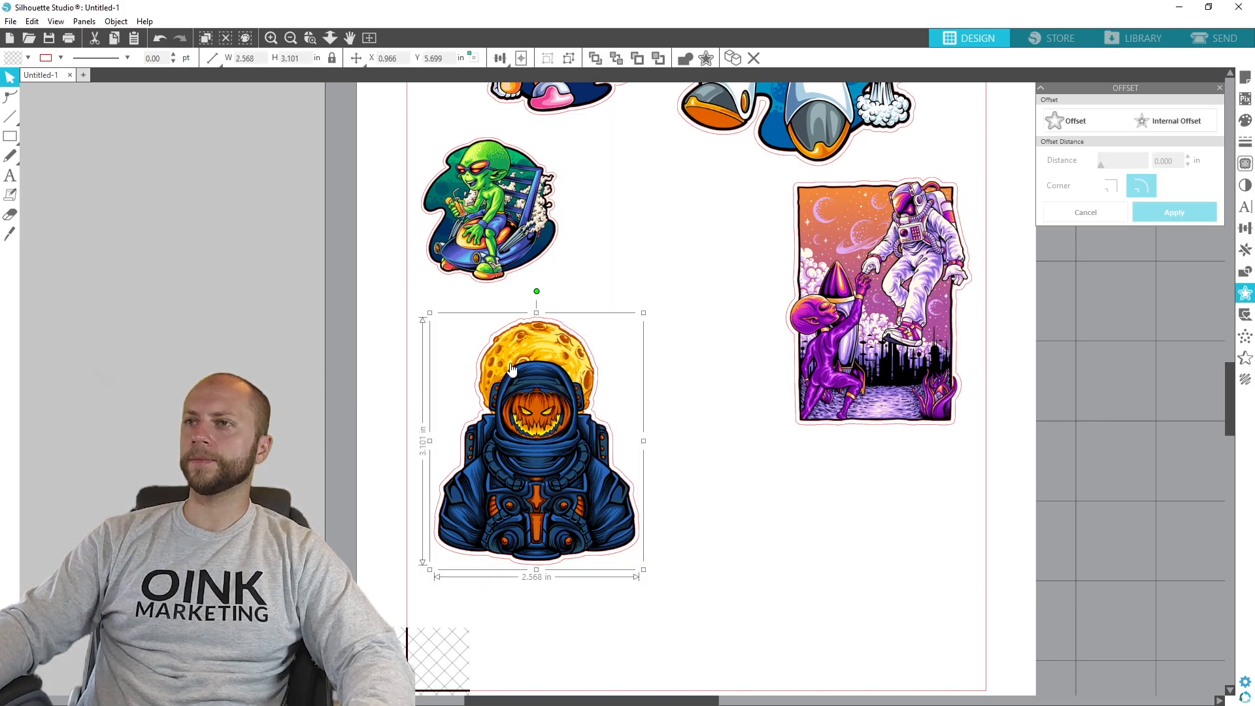
left_click_drag(544, 415, 667, 230)
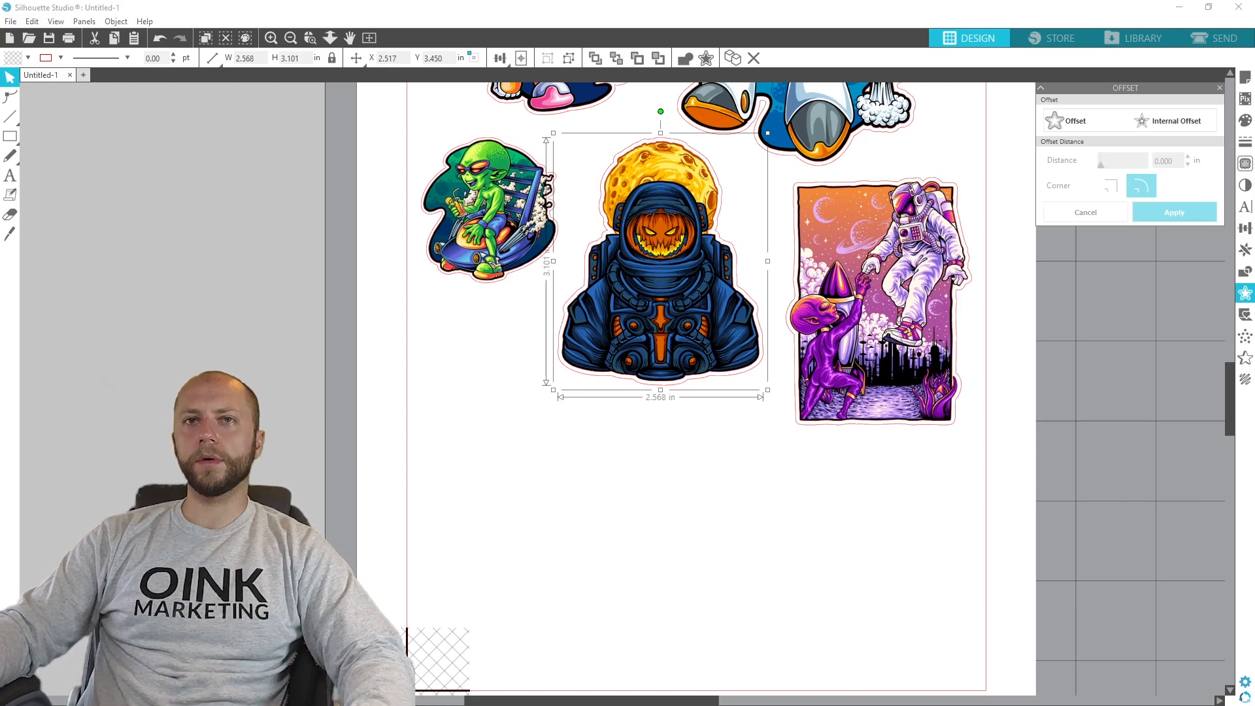
- Add the fist-bumping astronaut and alien artwork, set its height to 3 in, reduce it to about 2.11 by 1.77 in and park it off the page
left_click_drag(52, 549, 53, 549)
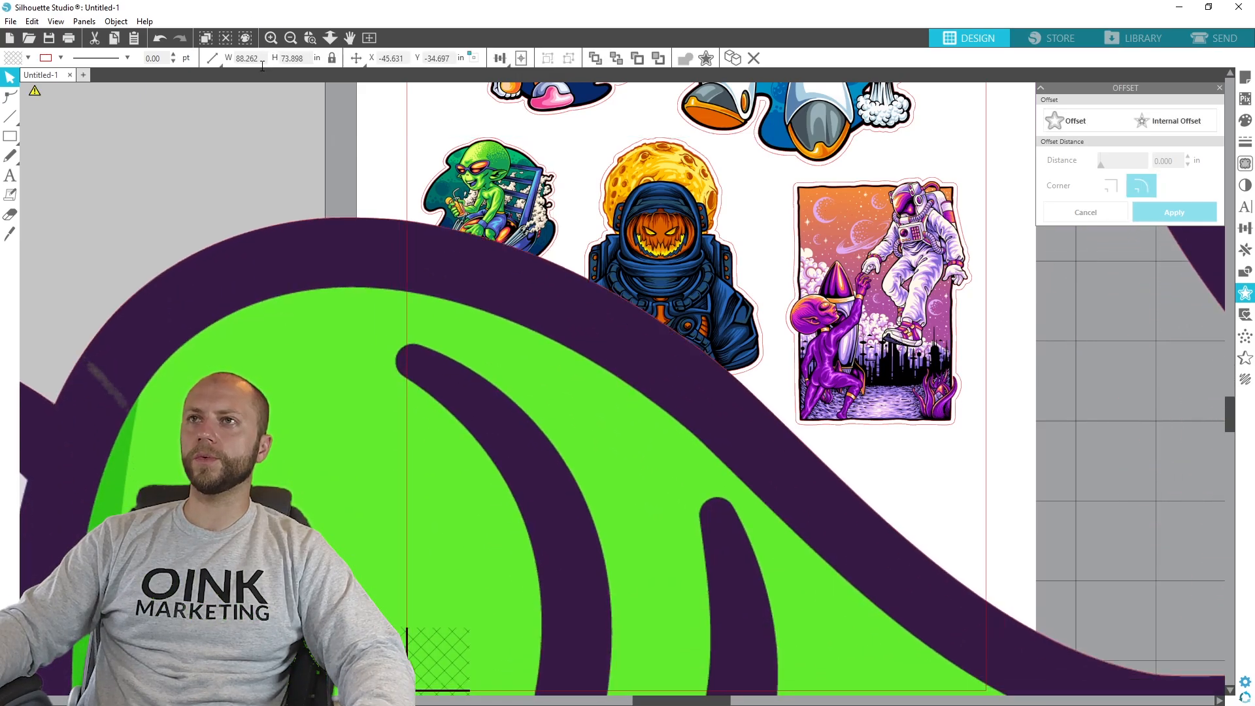
left_click_drag(306, 58, 106, 81)
type("3")
key("Return")
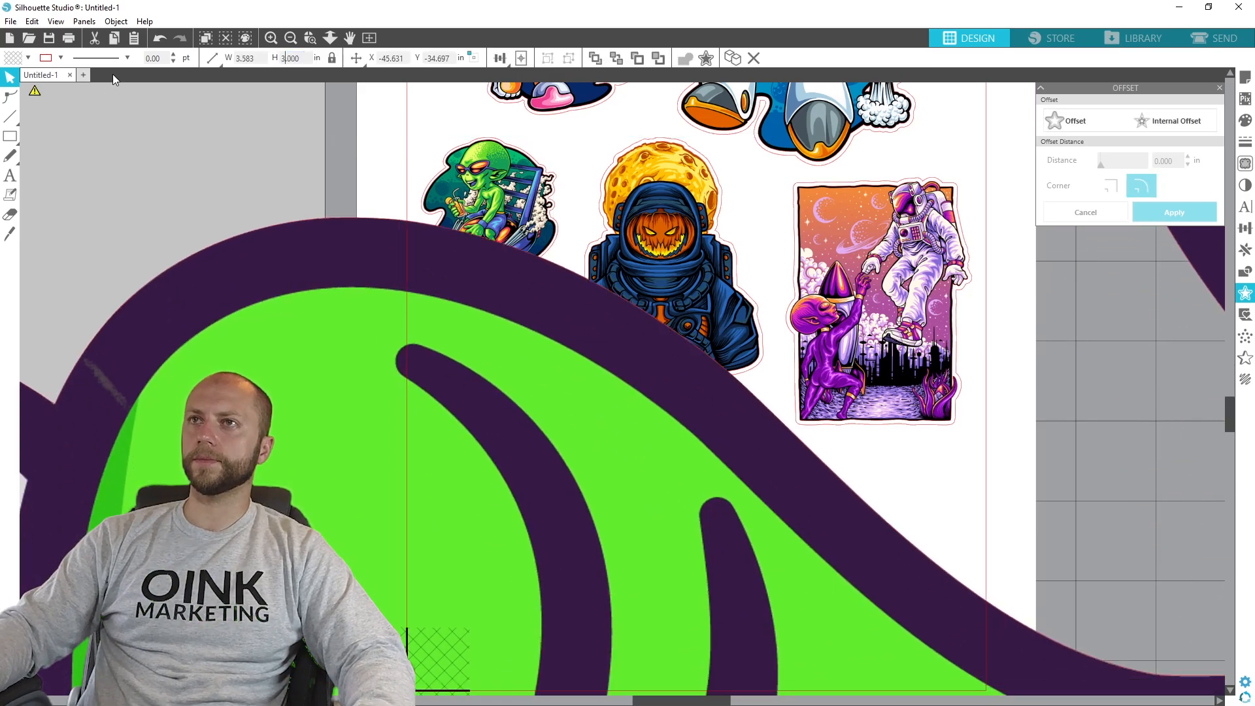
left_click_drag(622, 621, 439, 487)
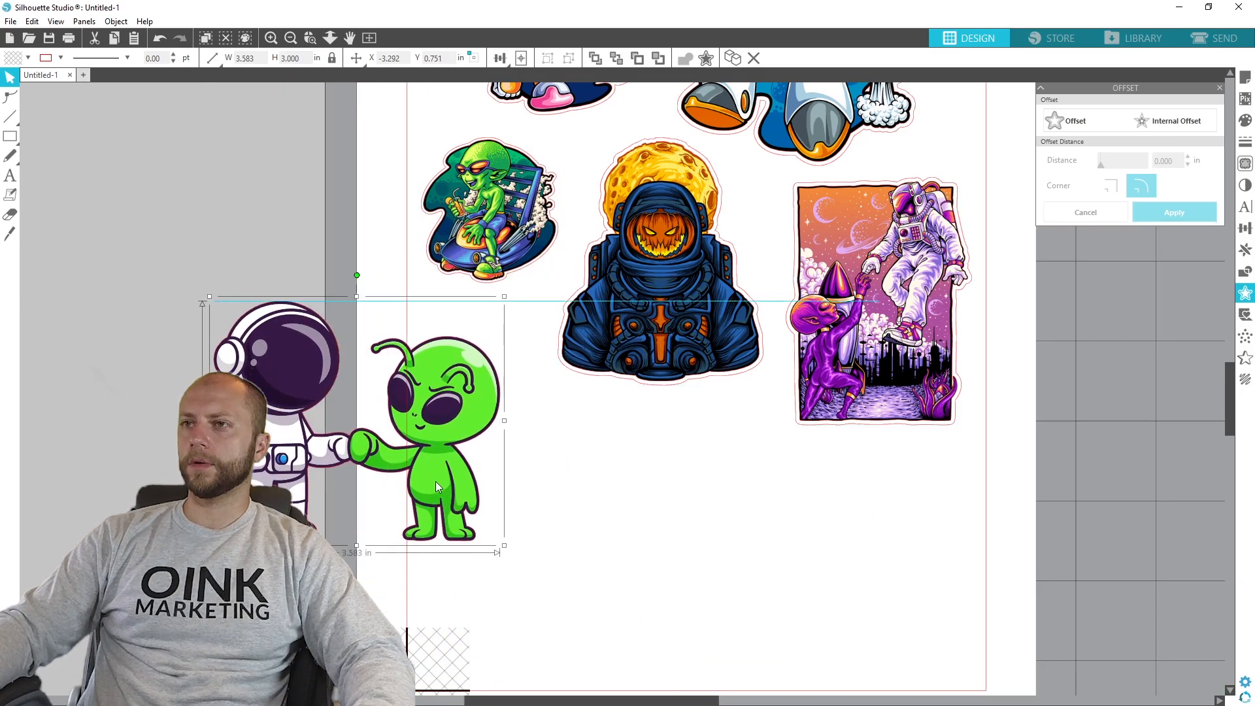
left_click_drag(502, 560, 387, 447)
left_click_drag(363, 365, 283, 365)
- Trace the outer edge of the fist-bumping astronaut and alien at 100% threshold
left_click(1245, 163)
left_click(1130, 142)
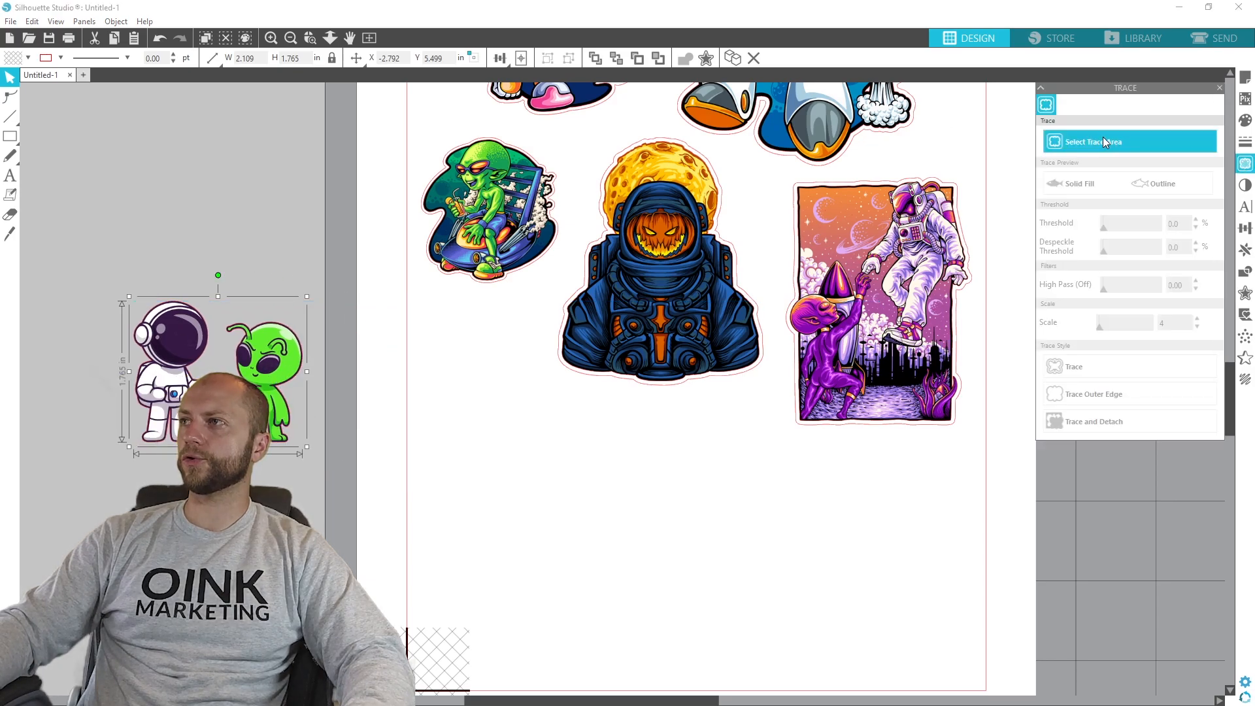
mouse_move(95, 261)
left_mouse_down()
mouse_move(379, 504)
mouse_move(358, 502)
left_mouse_up()
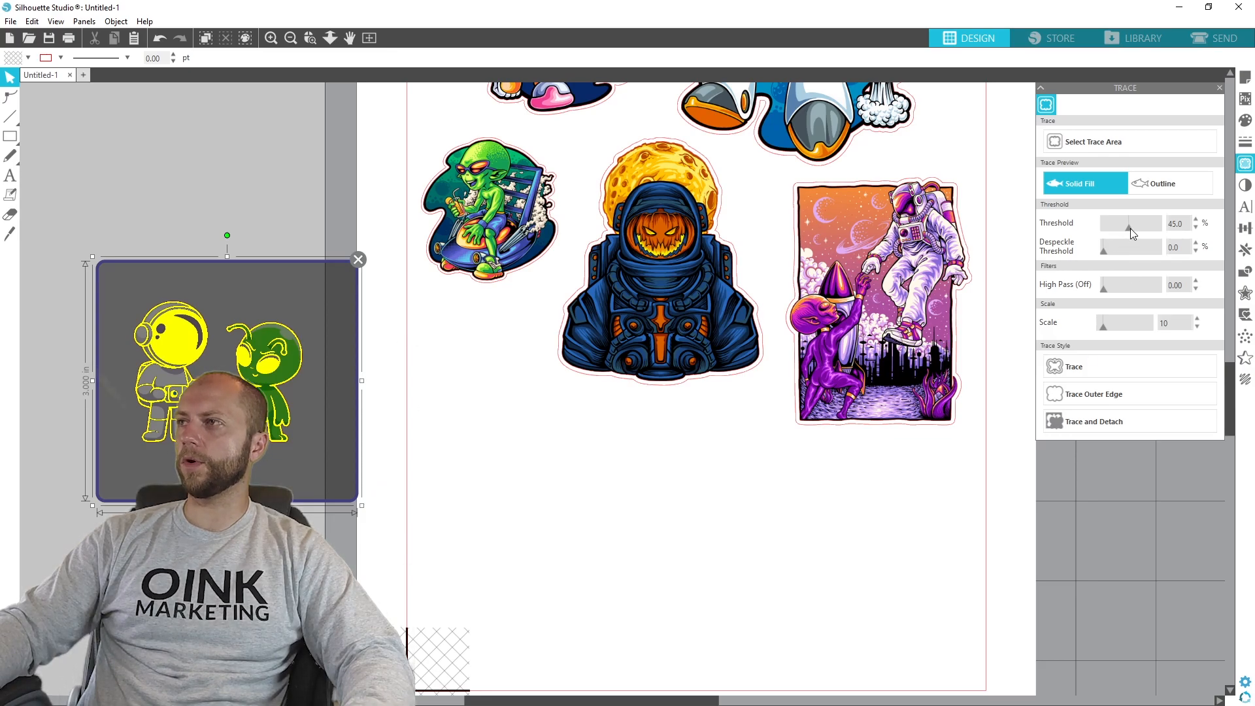
left_click(1098, 393)
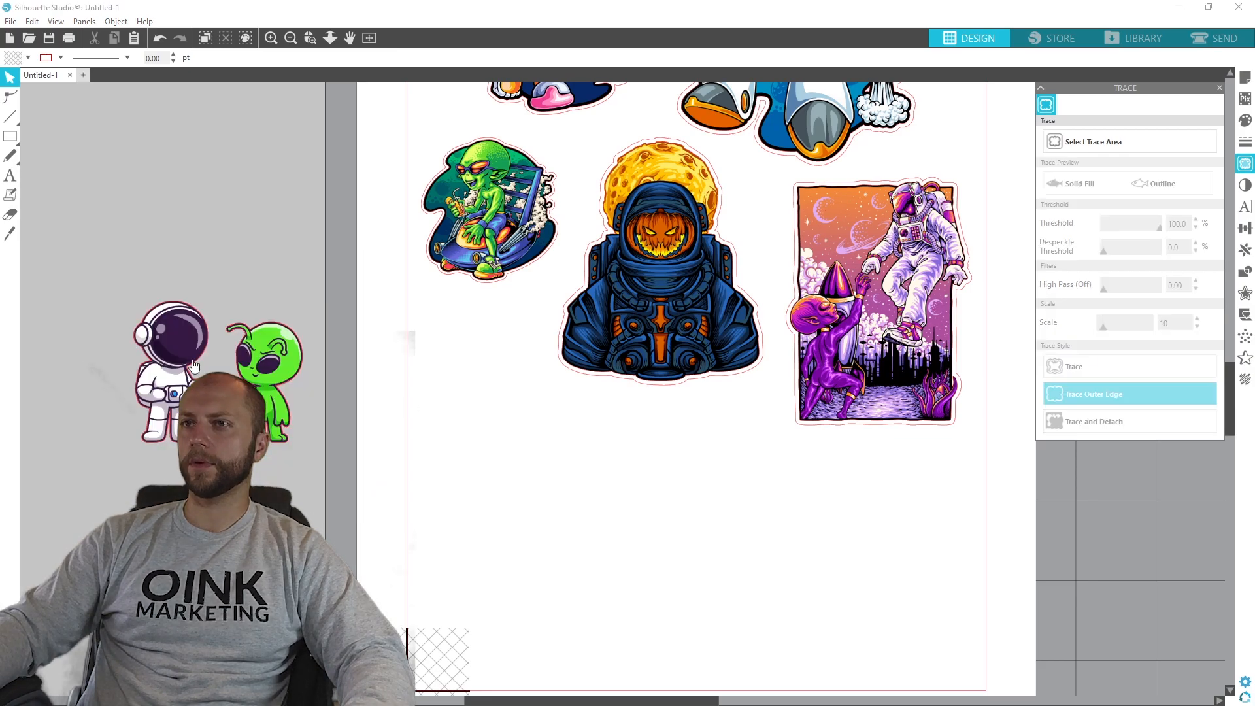
mouse_move(269, 368)
left_mouse_down()
mouse_move(370, 516)
mouse_move(249, 368)
mouse_move(269, 368)
left_mouse_up()
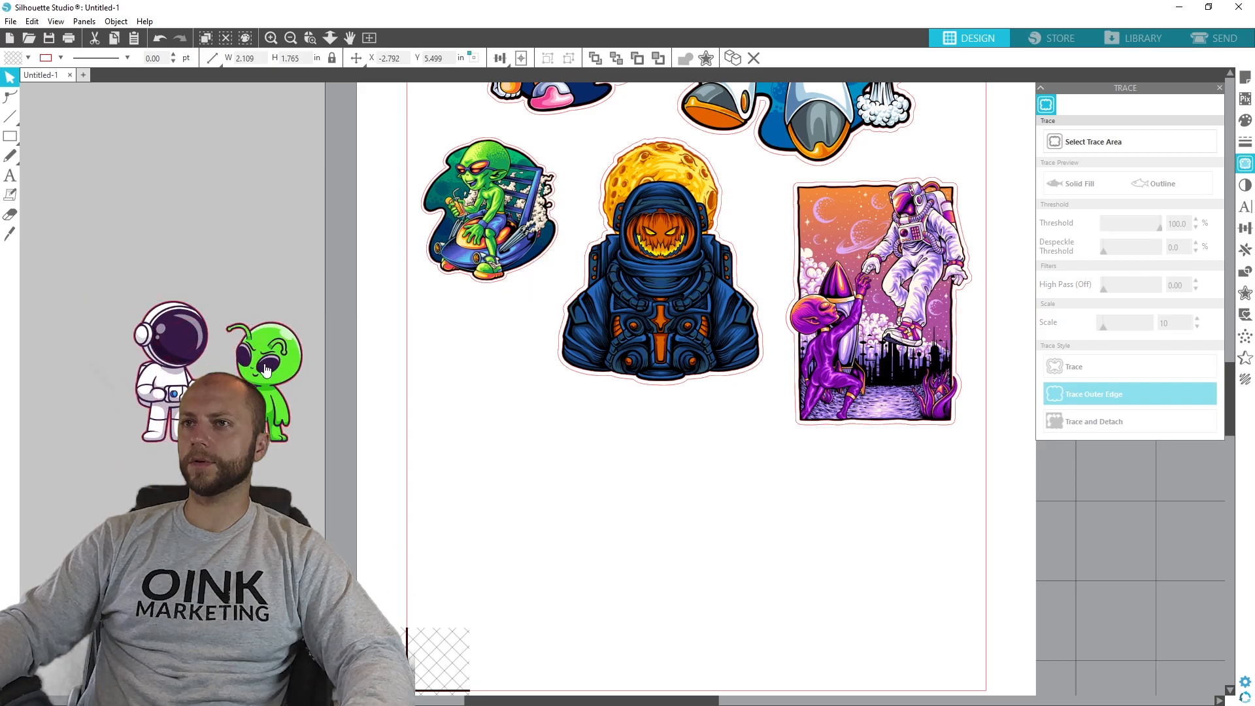
left_click(484, 356)
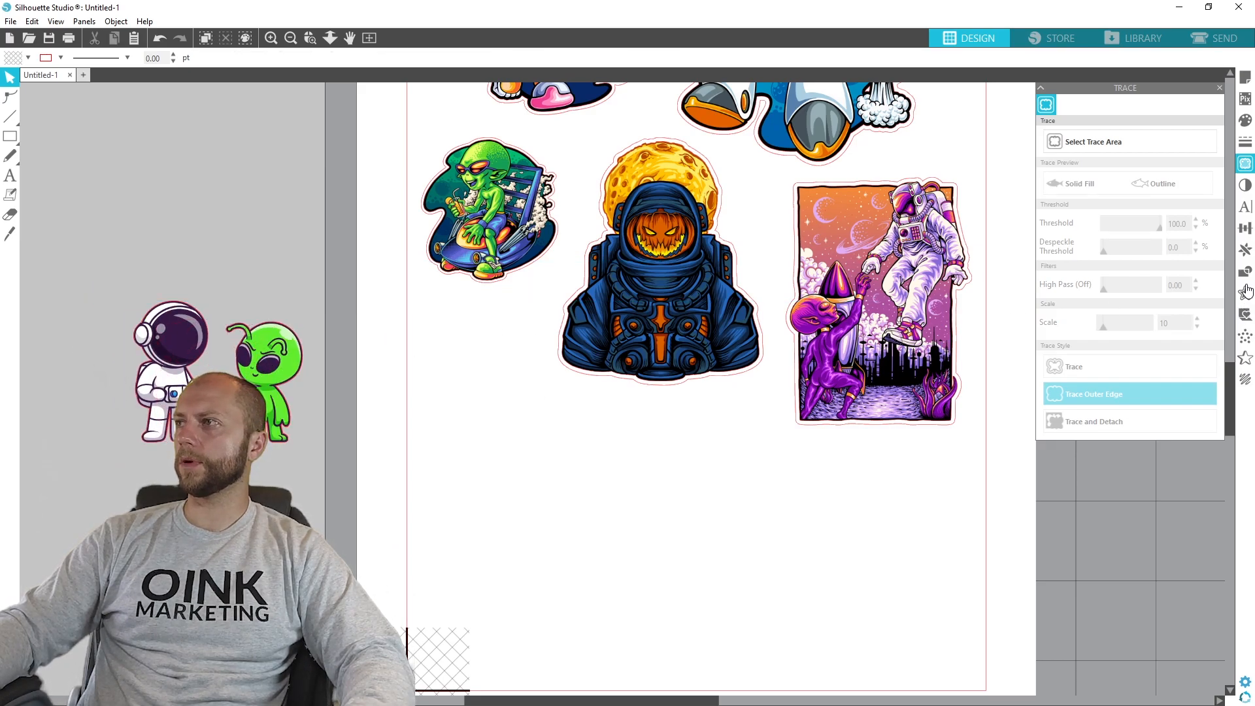
- Create a rounded 0.05 in offset cut line around the fist-bumping astronaut and alien
left_click(1244, 307)
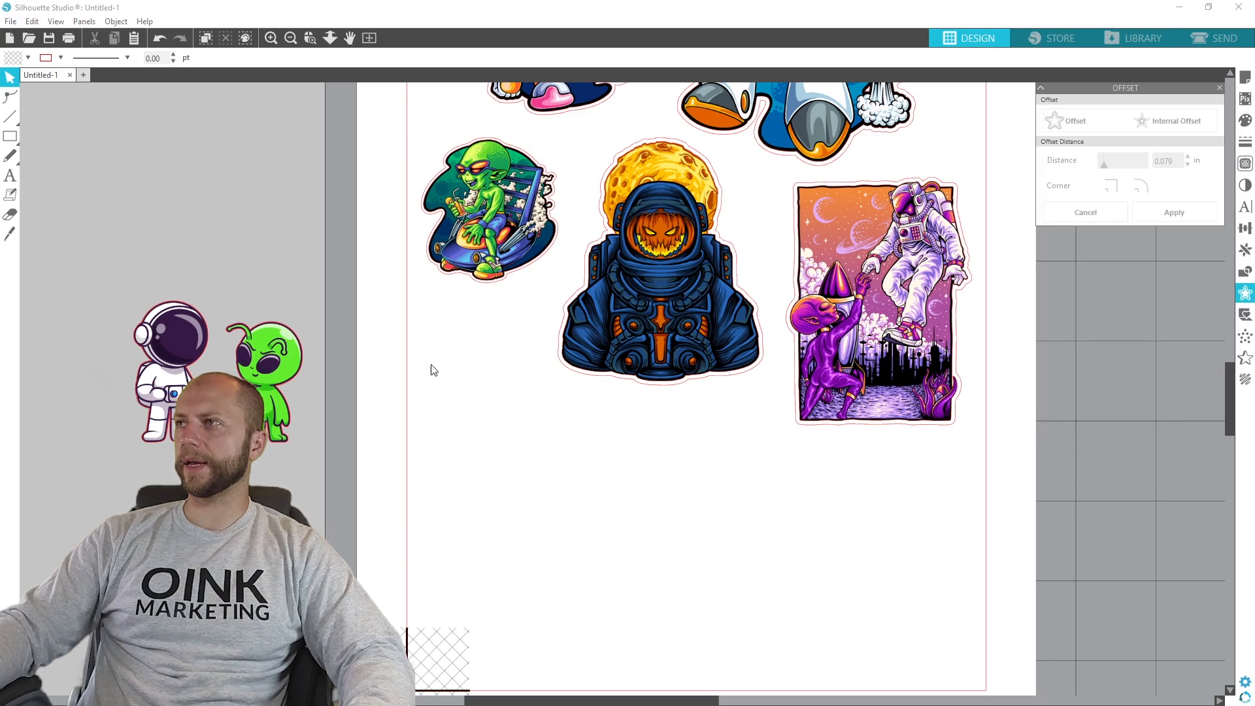
left_click(254, 376)
left_click(1067, 120)
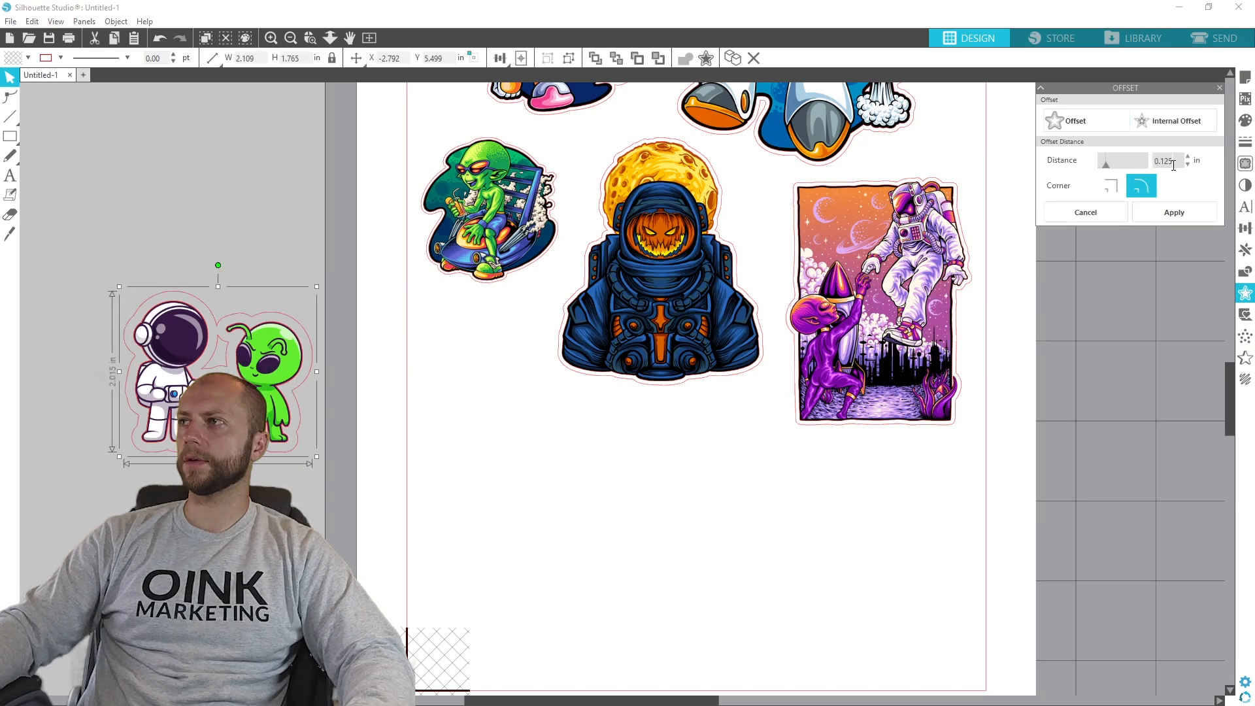
type("0.05")
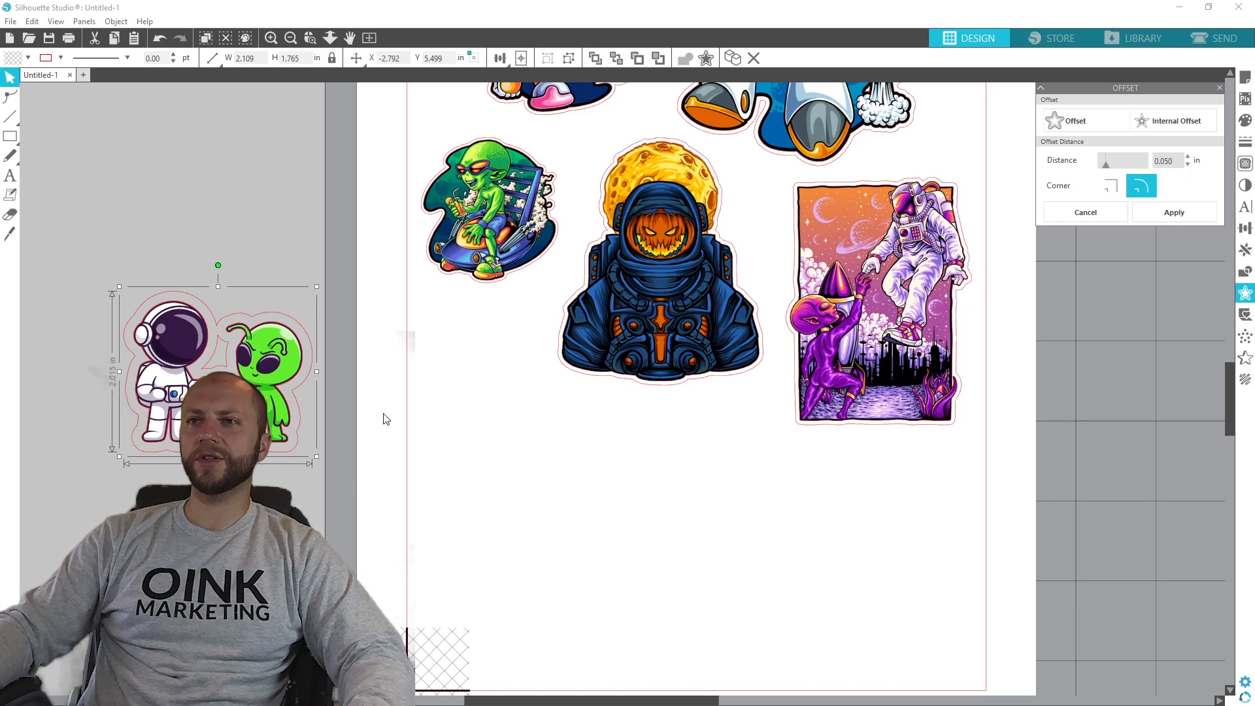
left_click(1161, 214)
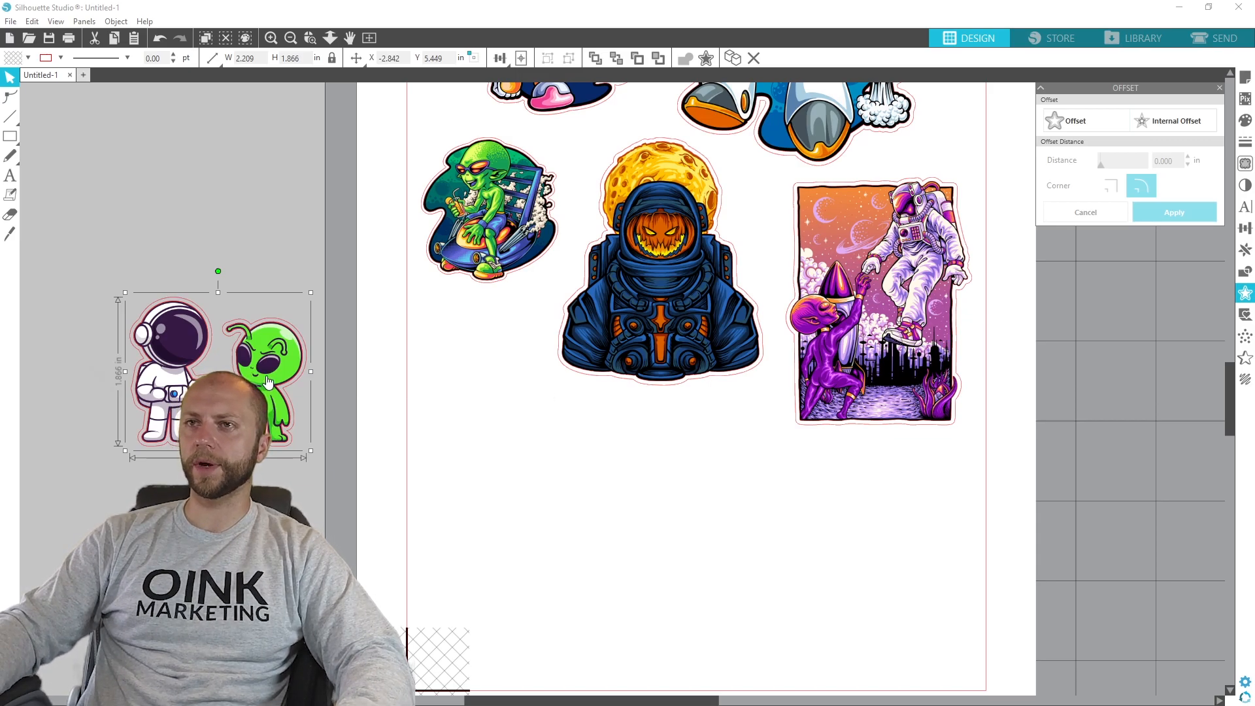
- Move the fist-bumping pair onto the page, separate the artwork to delete the inner traced outline, and place it back inside its offset cut line
left_click_drag(434, 318, 88, 278)
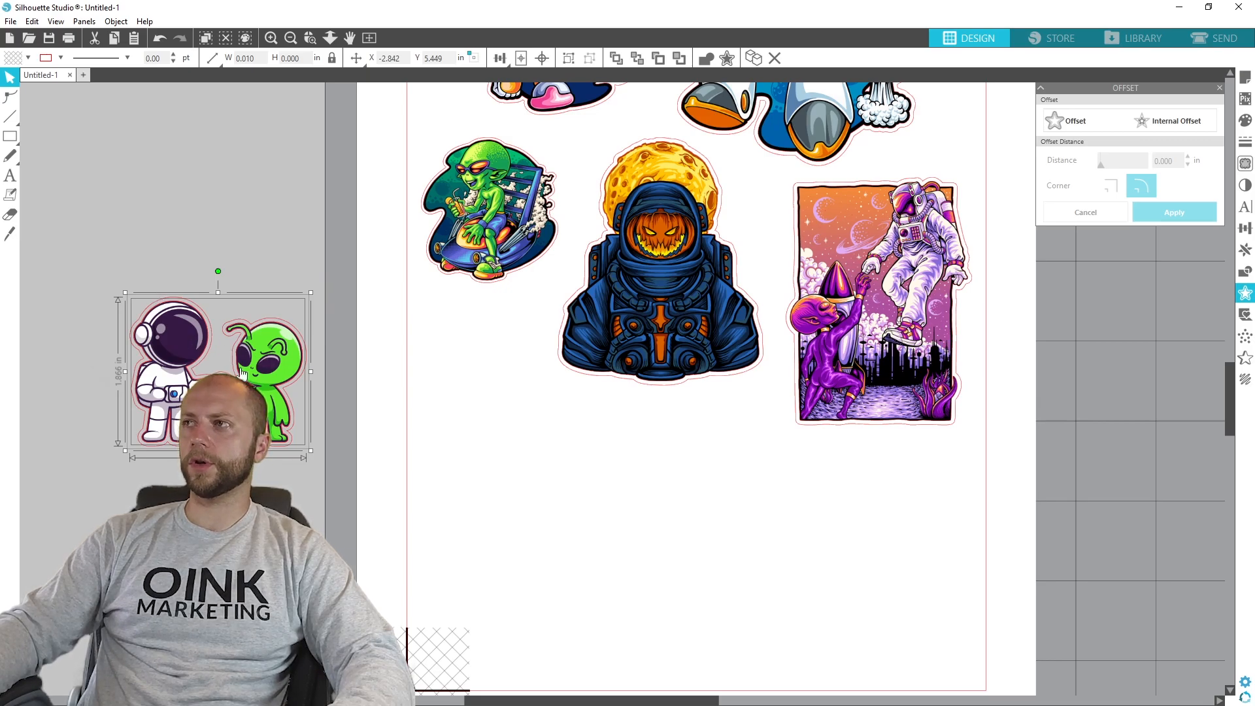
left_click_drag(271, 359, 858, 477)
scroll(690, 577, "down", 1)
left_click(647, 529)
left_click(564, 498)
left_click(569, 498)
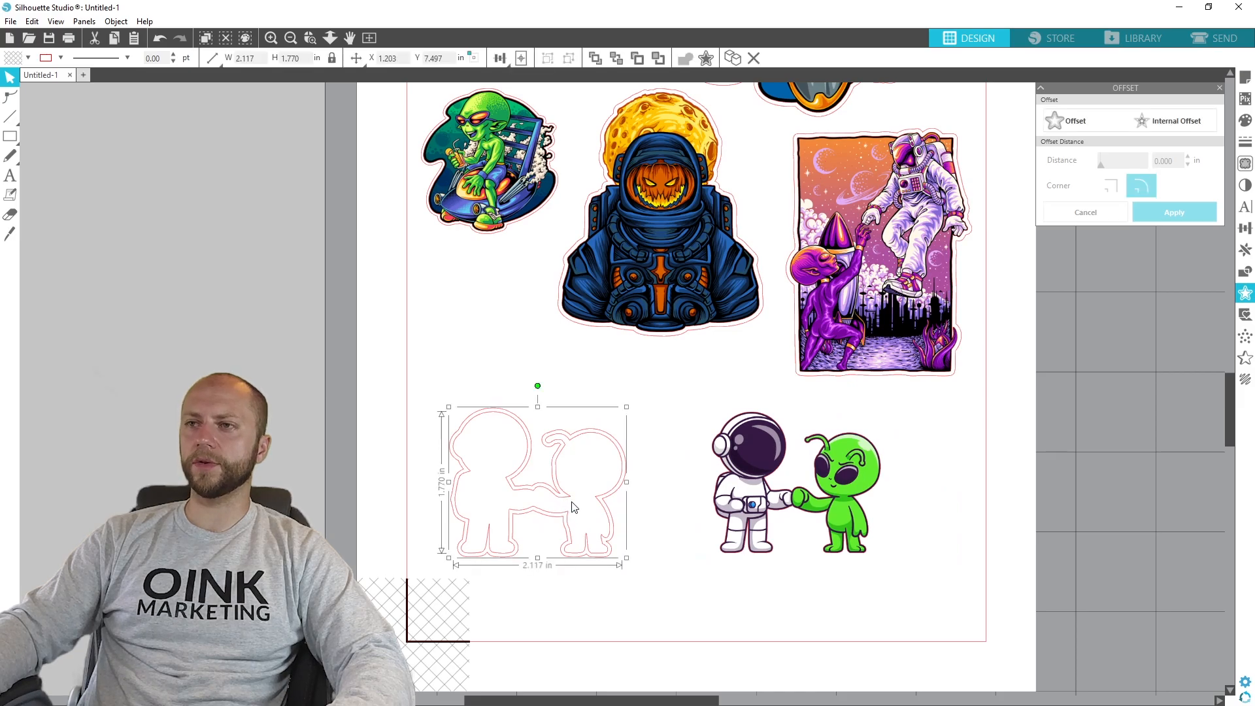
key("Delete")
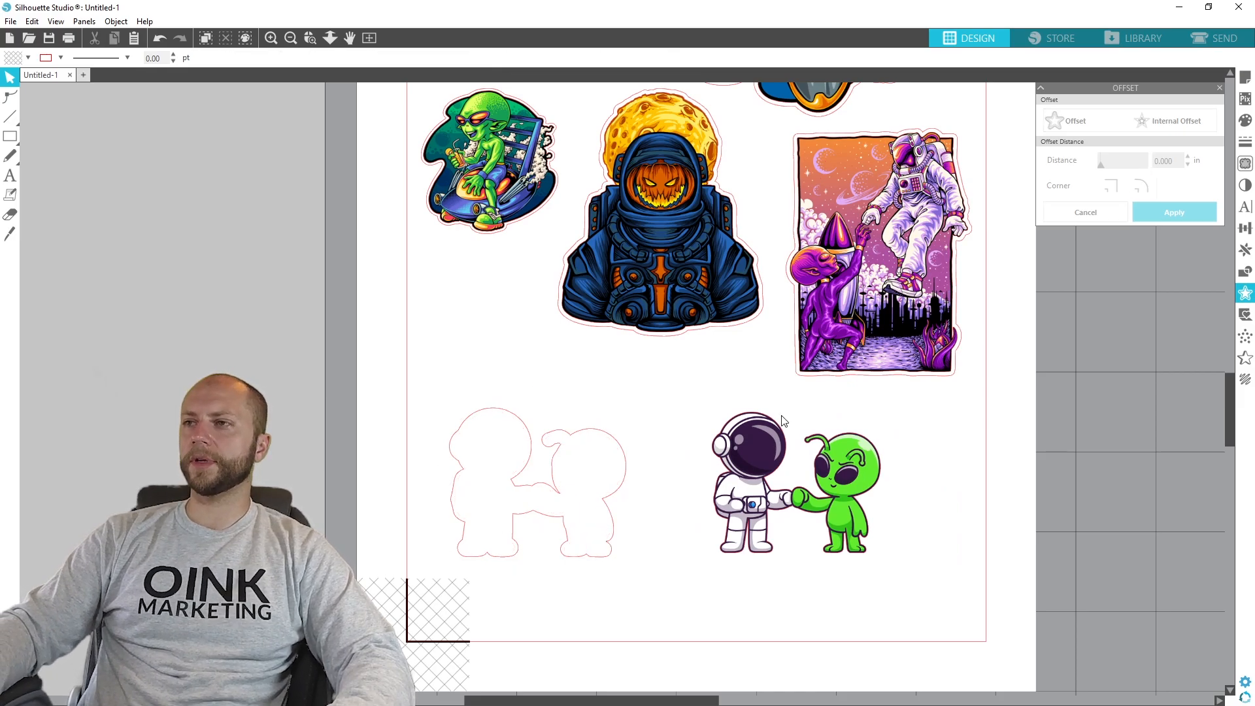
left_click_drag(743, 461, 485, 458)
- Group the fist-bumping pair with its cut line and move it up to about X 1.158 in, Y 6.449 in
left_click_drag(663, 579, 393, 437)
right_click(600, 474)
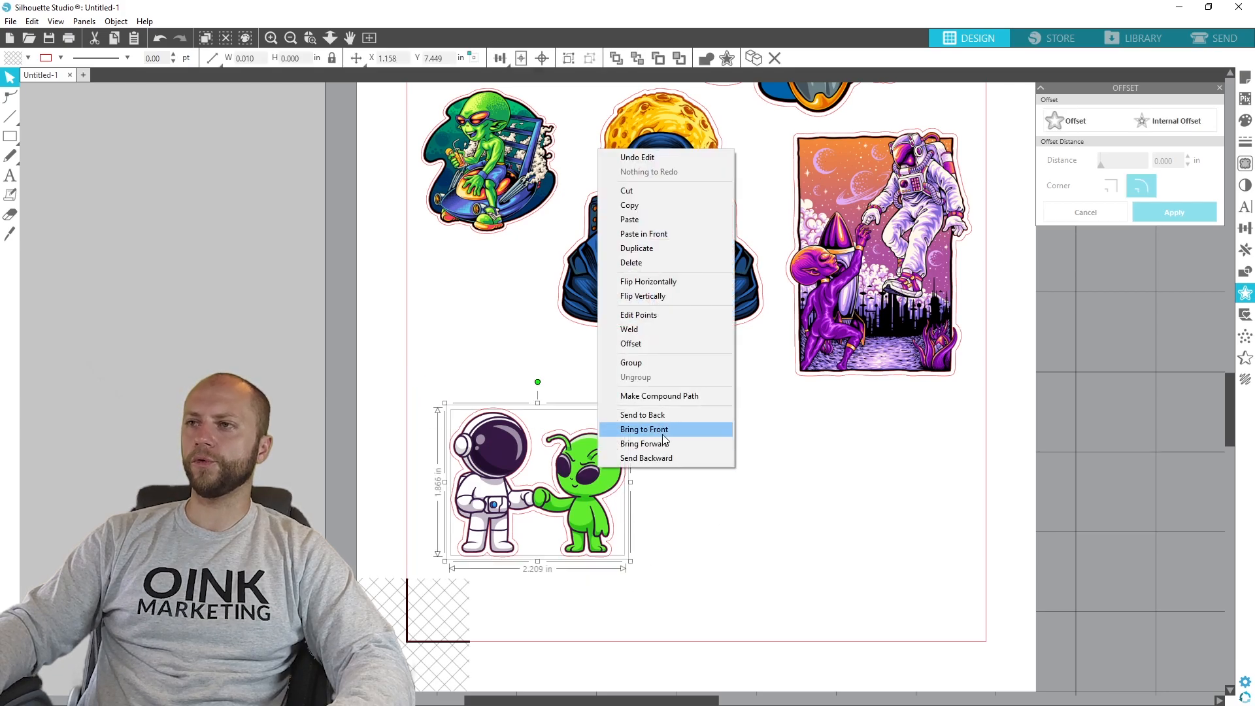
left_click(657, 363)
left_click_drag(589, 499, 595, 426)
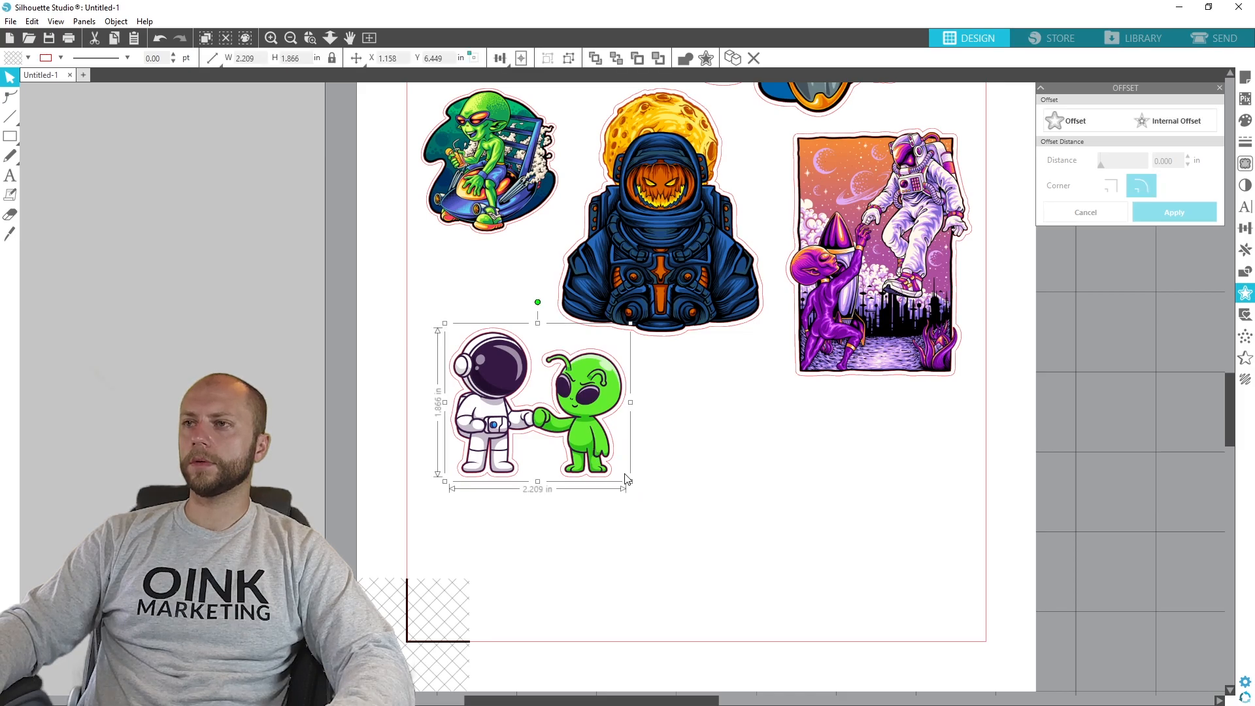
- Shrink the fist-bumping sticker to about 1.72 by 1.45 in, rotate it 90° clockwise and place it directly beneath the green alien sticker
left_click_drag(631, 482, 593, 457)
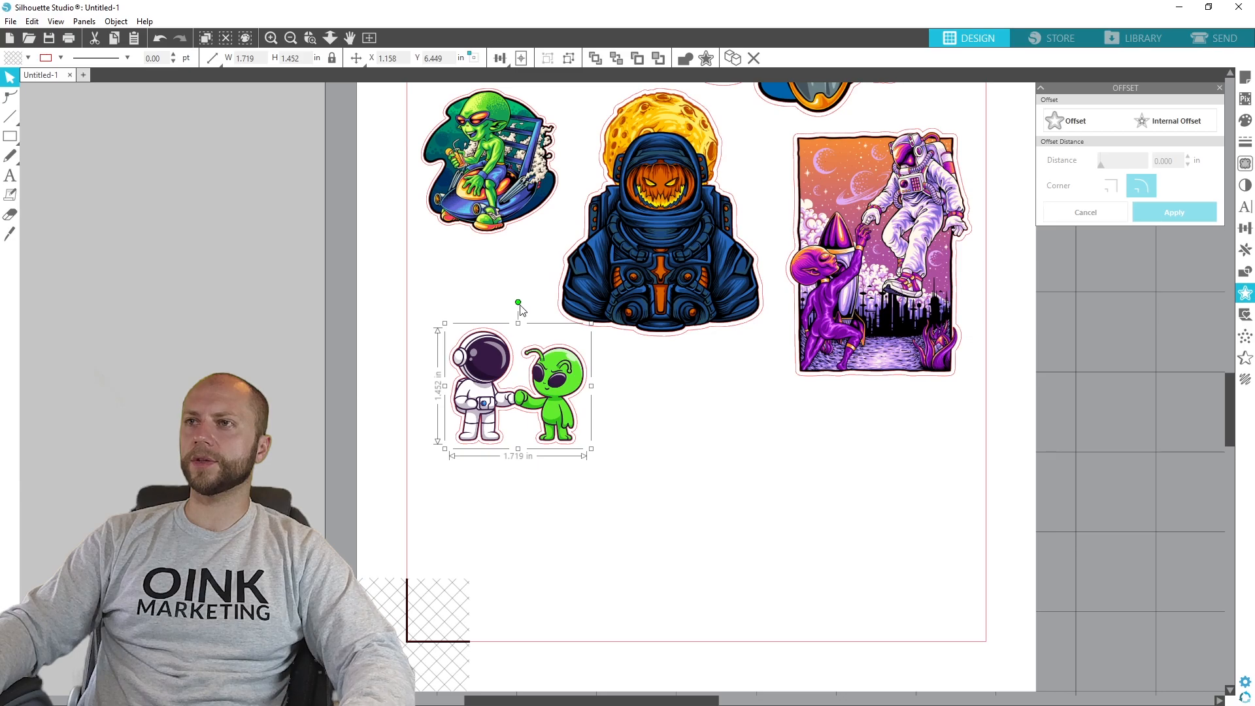
left_click_drag(518, 303, 601, 397)
left_click_drag(525, 375, 487, 299)
left_click(611, 404)
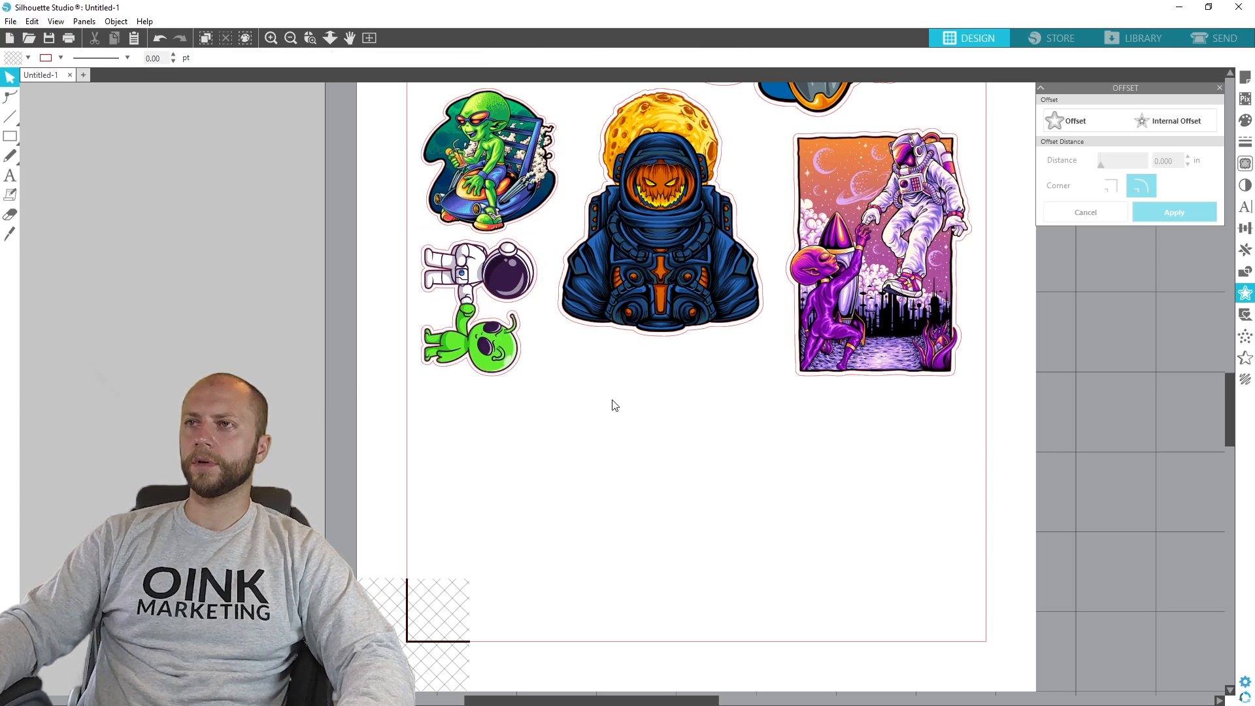
- Add the witch-hat astronaut holding a pumpkin, set its height to 3 in and park it off the page
scroll(574, 466, "up", 1)
scroll(574, 466, "up", 1)
scroll(396, 390, "down", 2)
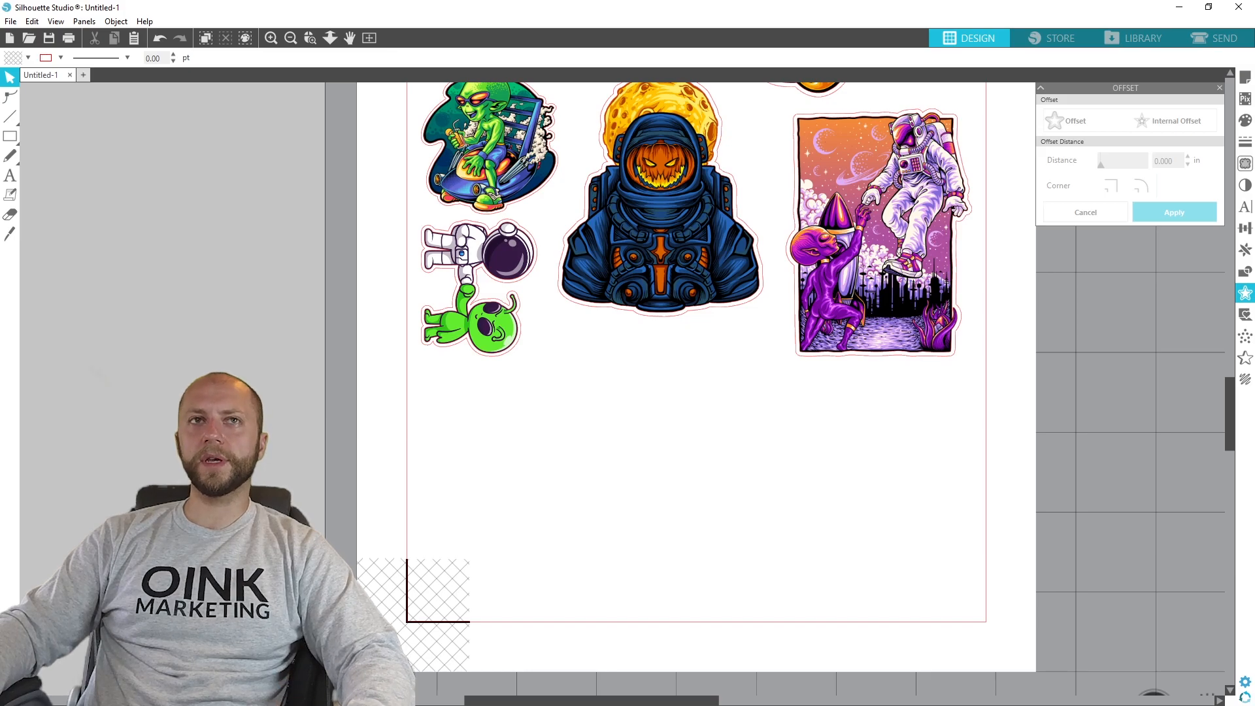
left_click_drag(0, 451, 97, 454)
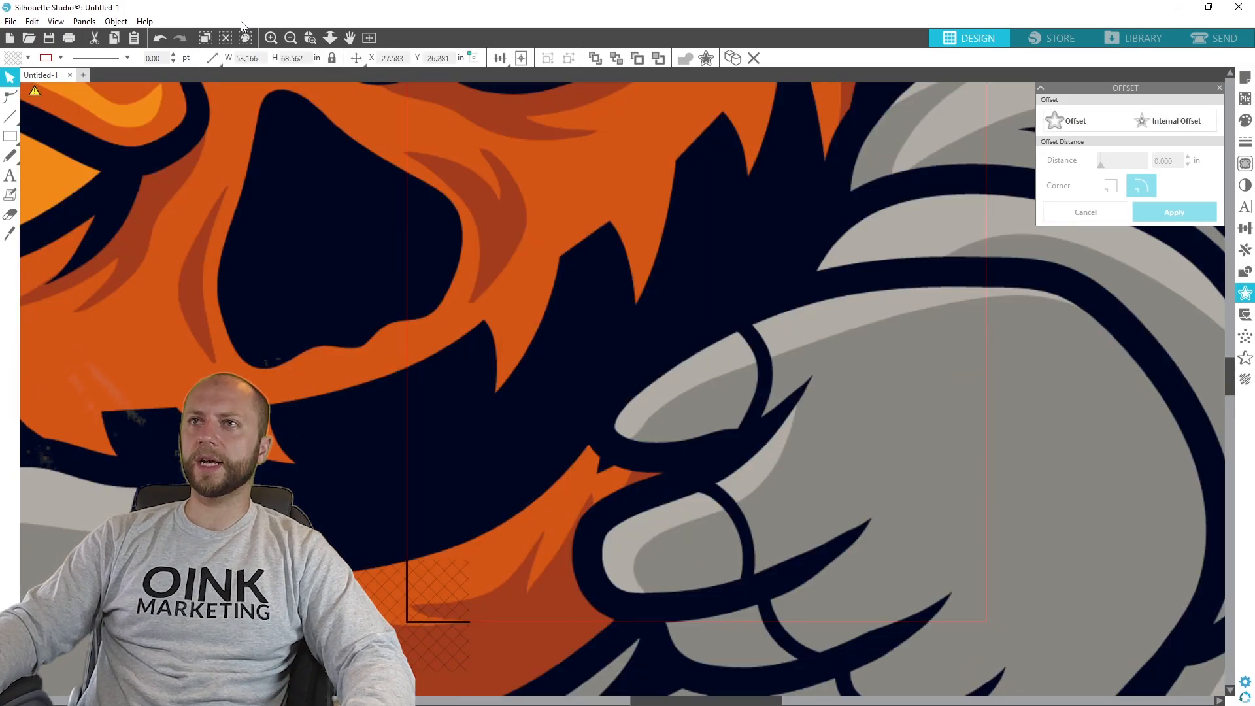
left_click_drag(305, 61, 210, 68)
type("3")
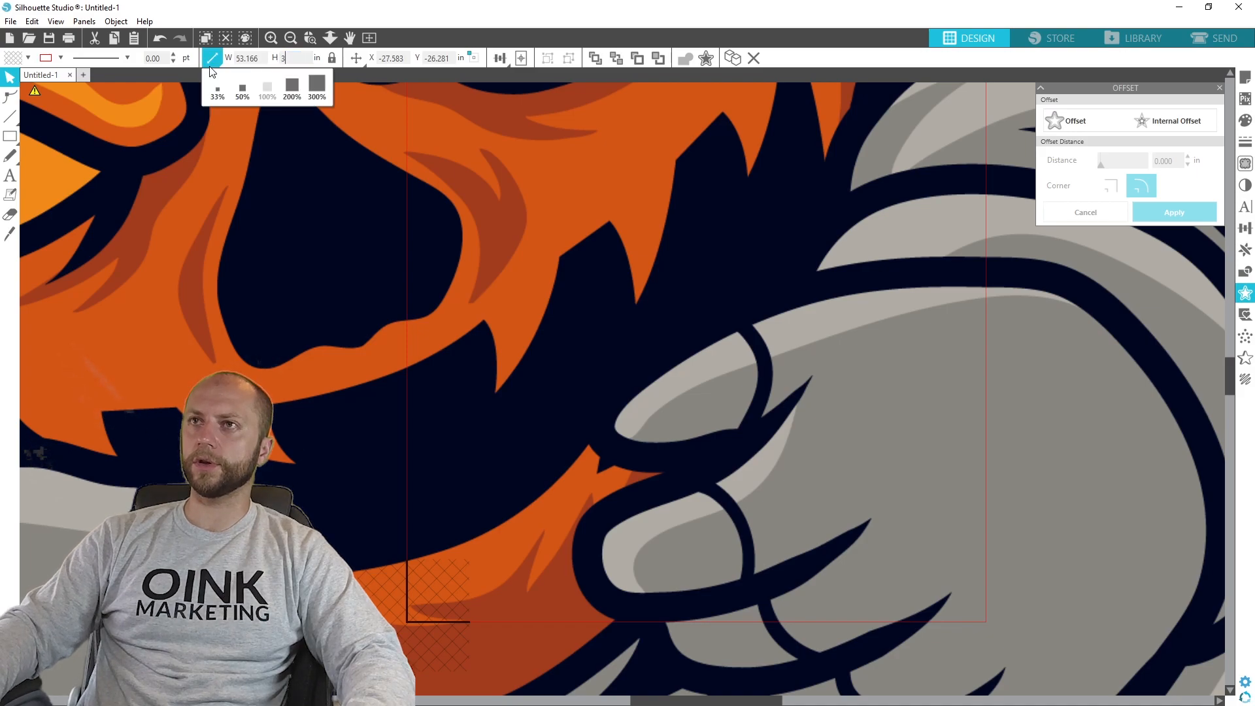
key("Return")
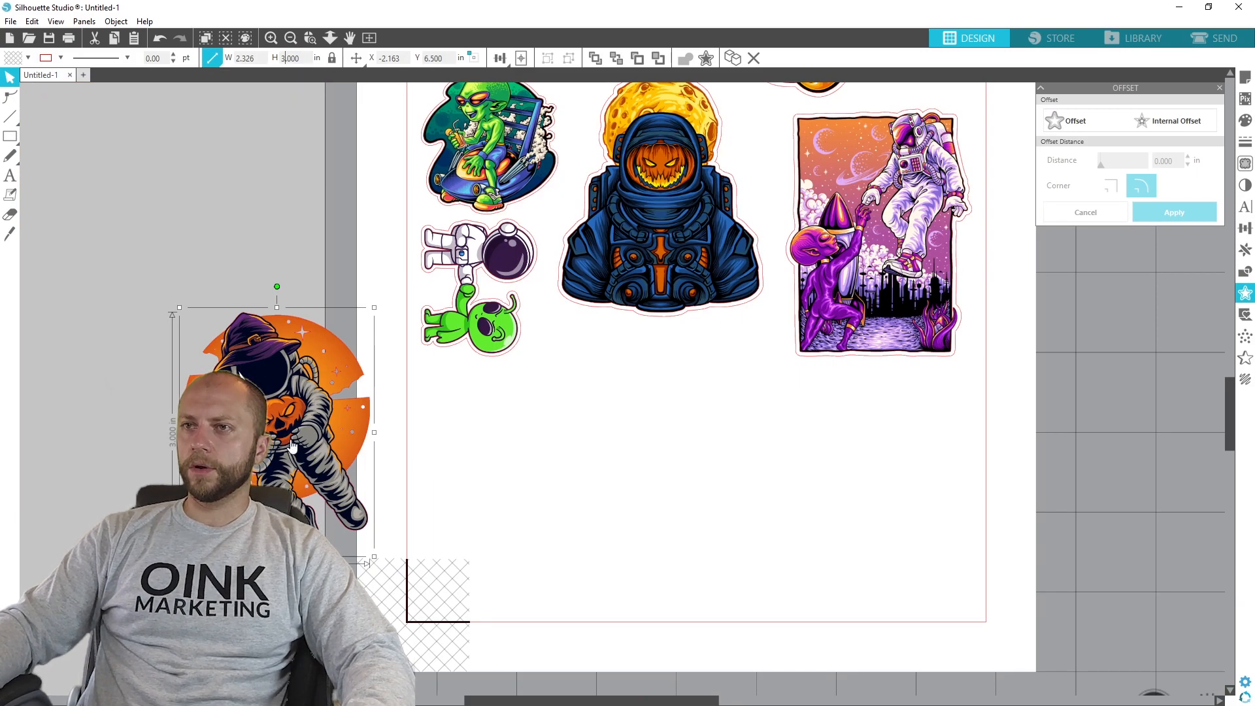
left_click_drag(291, 419, 706, 236)
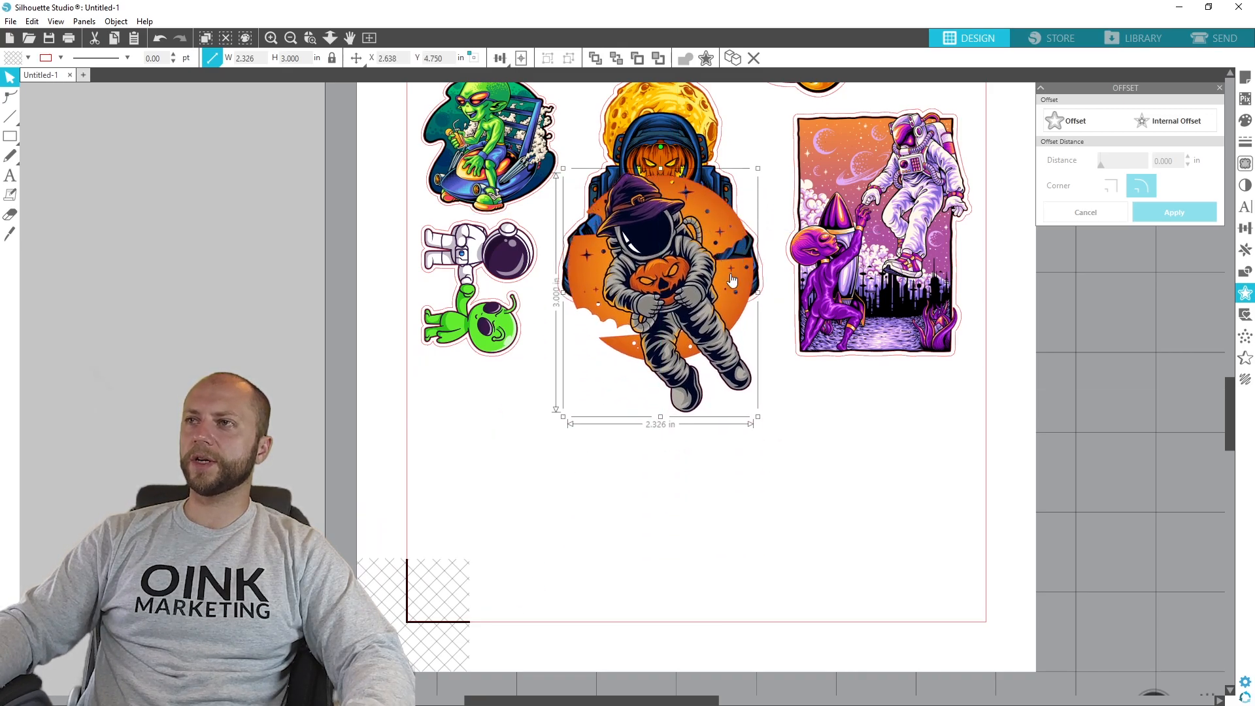
left_click_drag(649, 265, 154, 434)
- Trace the outer edge of the witch-hat astronaut at 100% threshold, with the trace area enclosing the whole artwork
left_click(1245, 163)
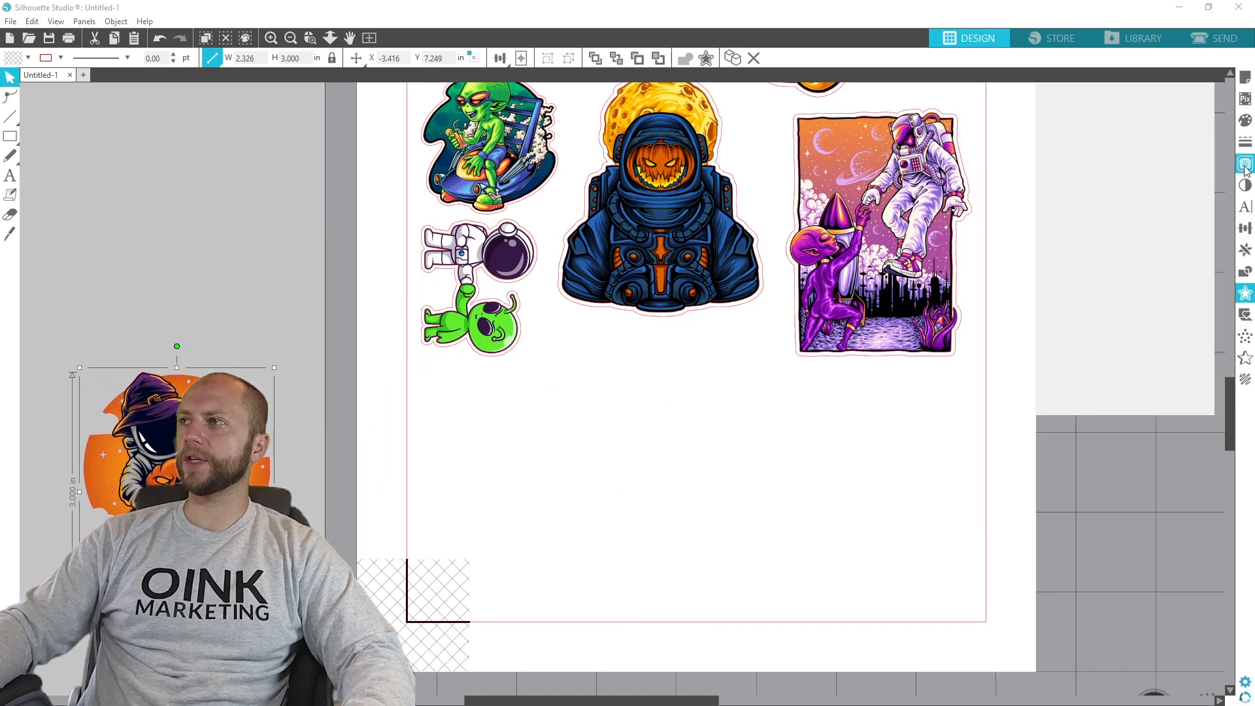
left_click(1088, 141)
mouse_move(318, 612)
left_mouse_down()
mouse_move(74, 509)
mouse_move(57, 451)
left_mouse_up()
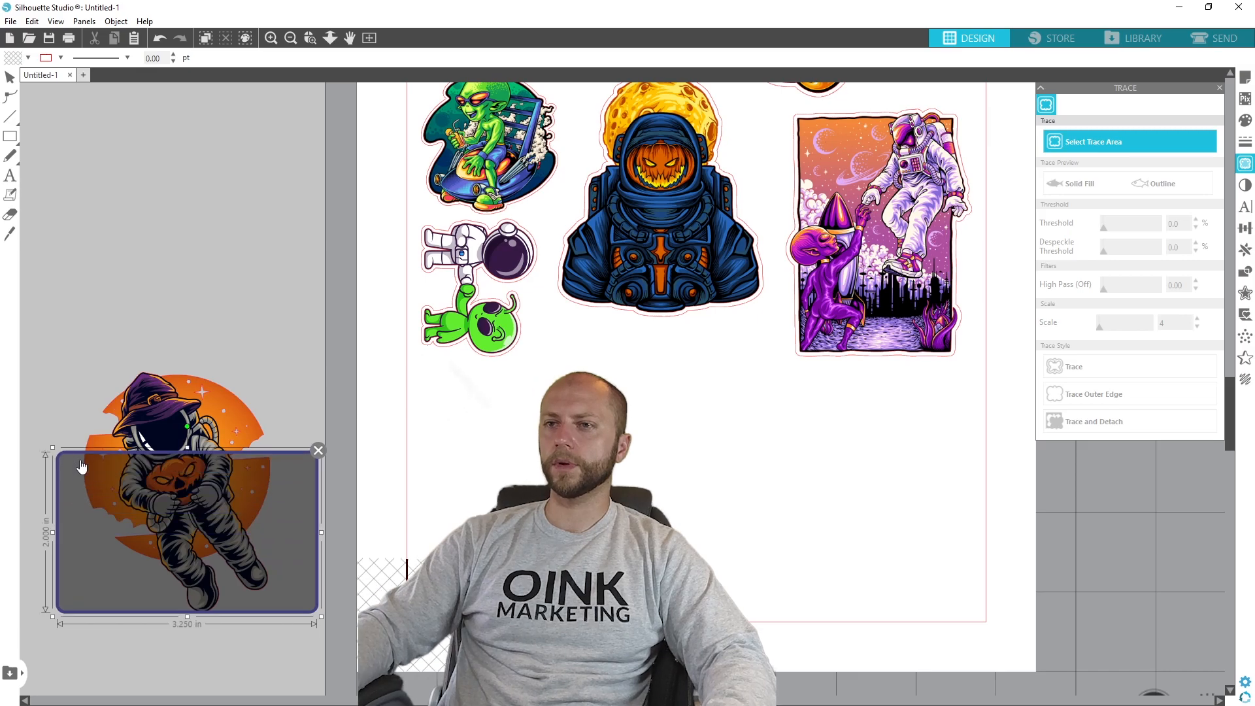
left_click(318, 452)
left_click(318, 451)
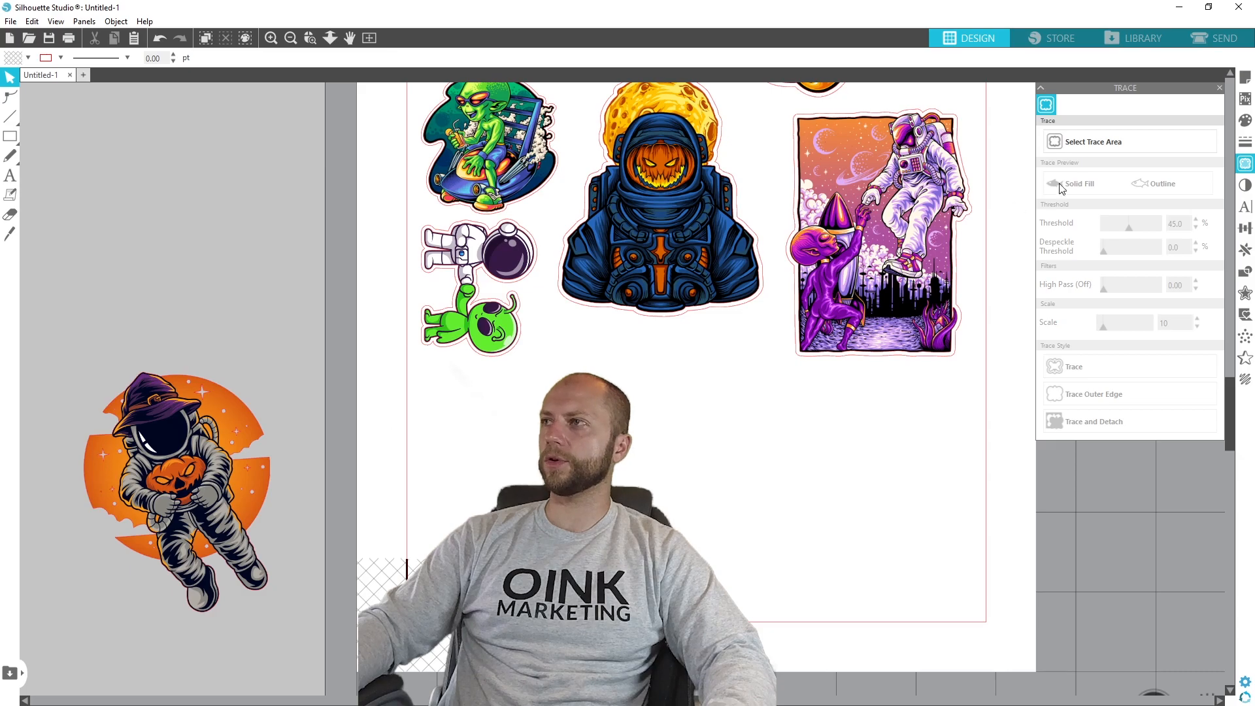
mouse_move(55, 331)
left_mouse_down()
mouse_move(70, 514)
mouse_move(319, 633)
left_mouse_up()
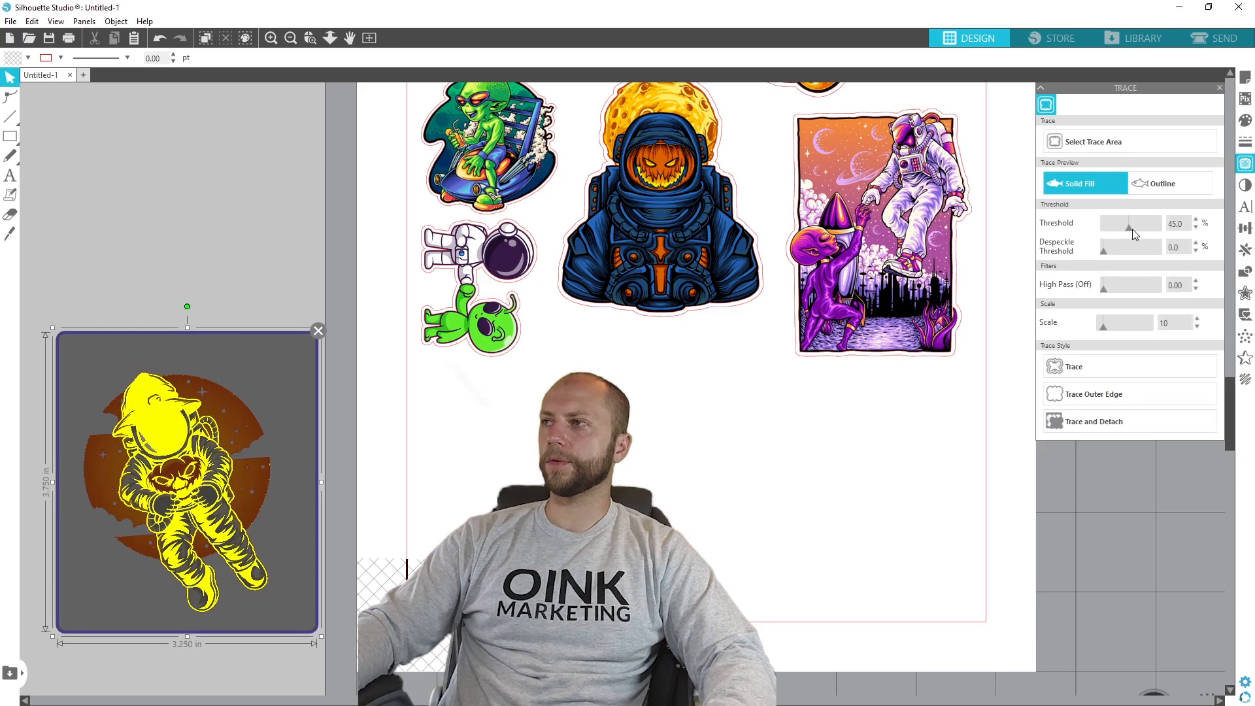
left_click_drag(1133, 234, 1191, 232)
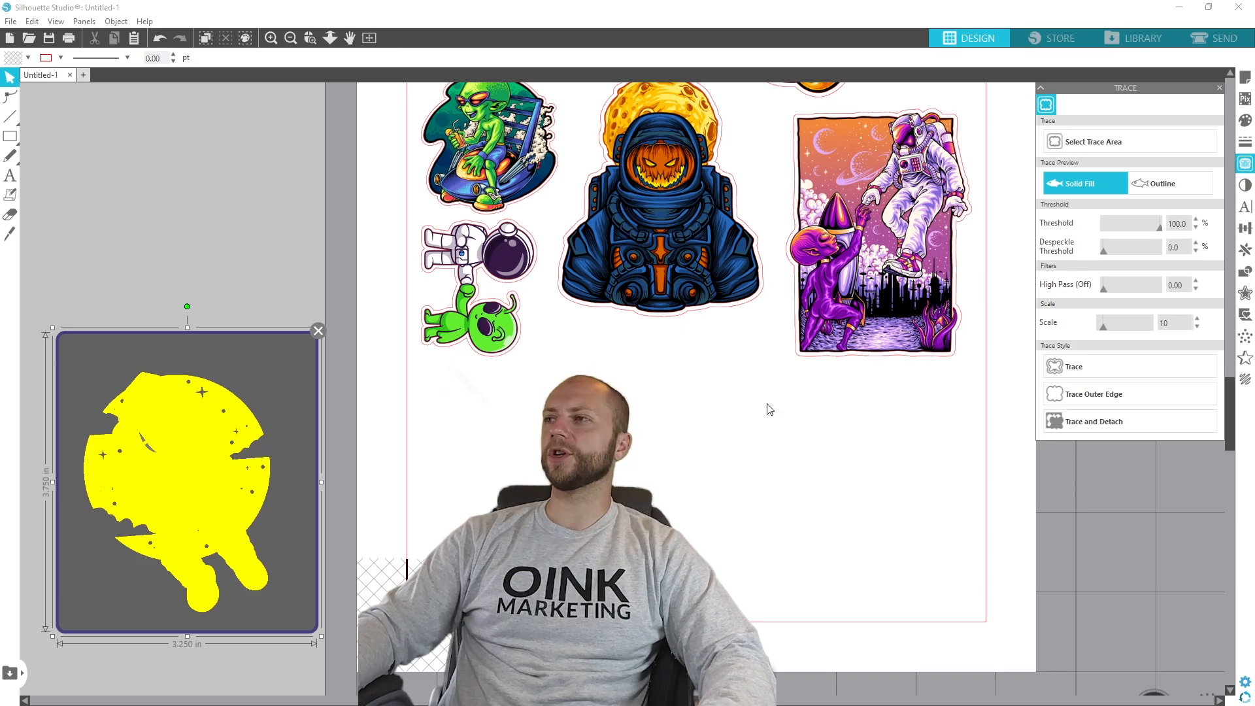
left_click(1085, 393)
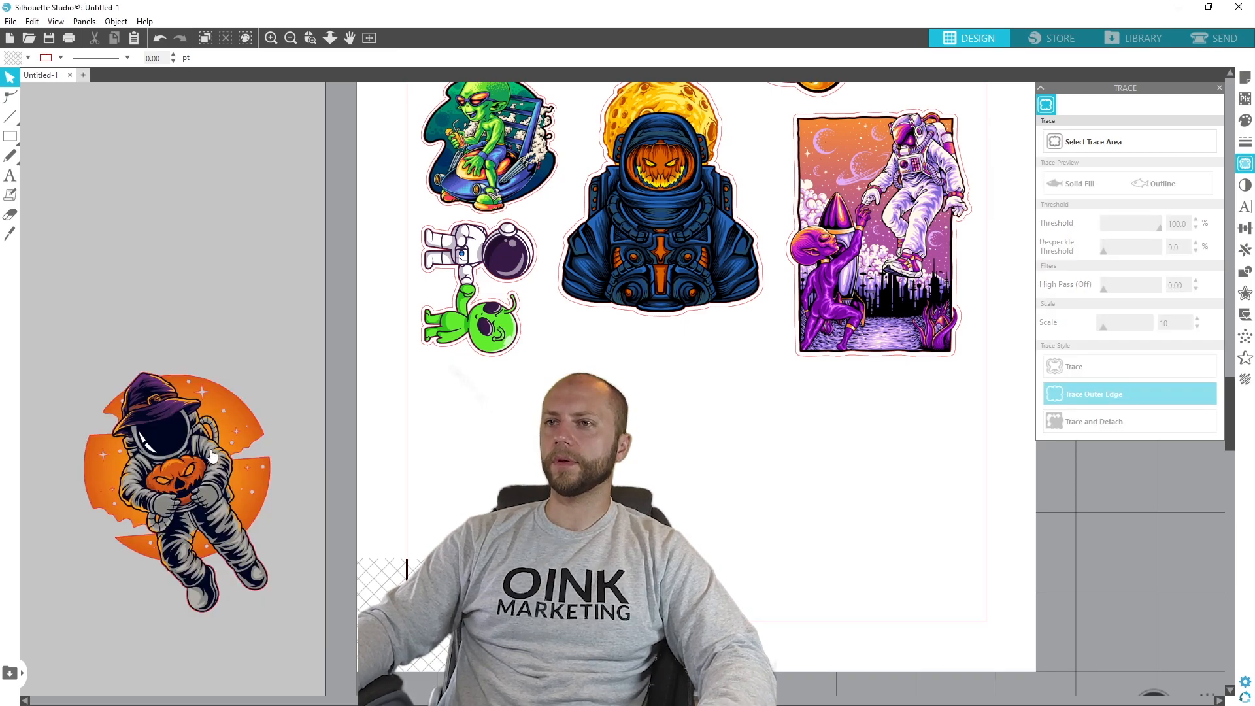
- Pull the witch-hat astronaut away from its traced outline to inspect the shape, place it back by hand and undo these moves
left_click_drag(209, 466, 714, 438)
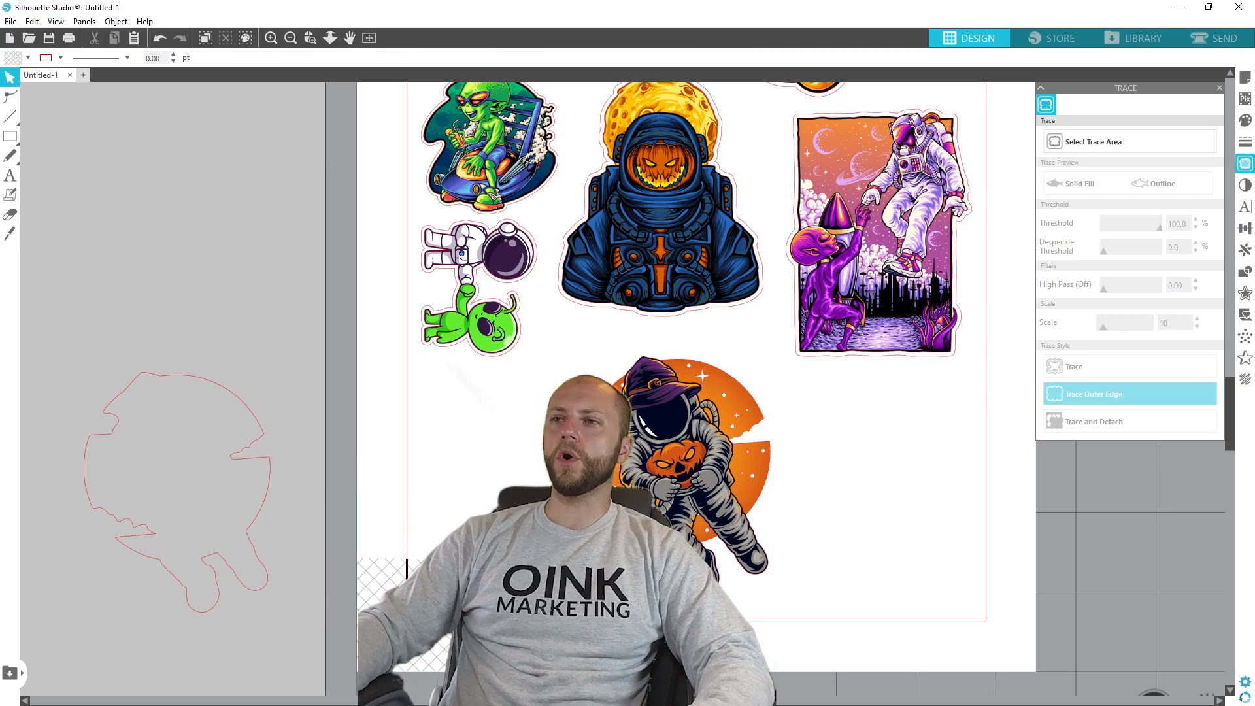
mouse_move(691, 497)
left_mouse_down()
mouse_move(189, 513)
mouse_move(784, 507)
mouse_move(778, 482)
mouse_move(288, 216)
mouse_move(198, 201)
left_mouse_up()
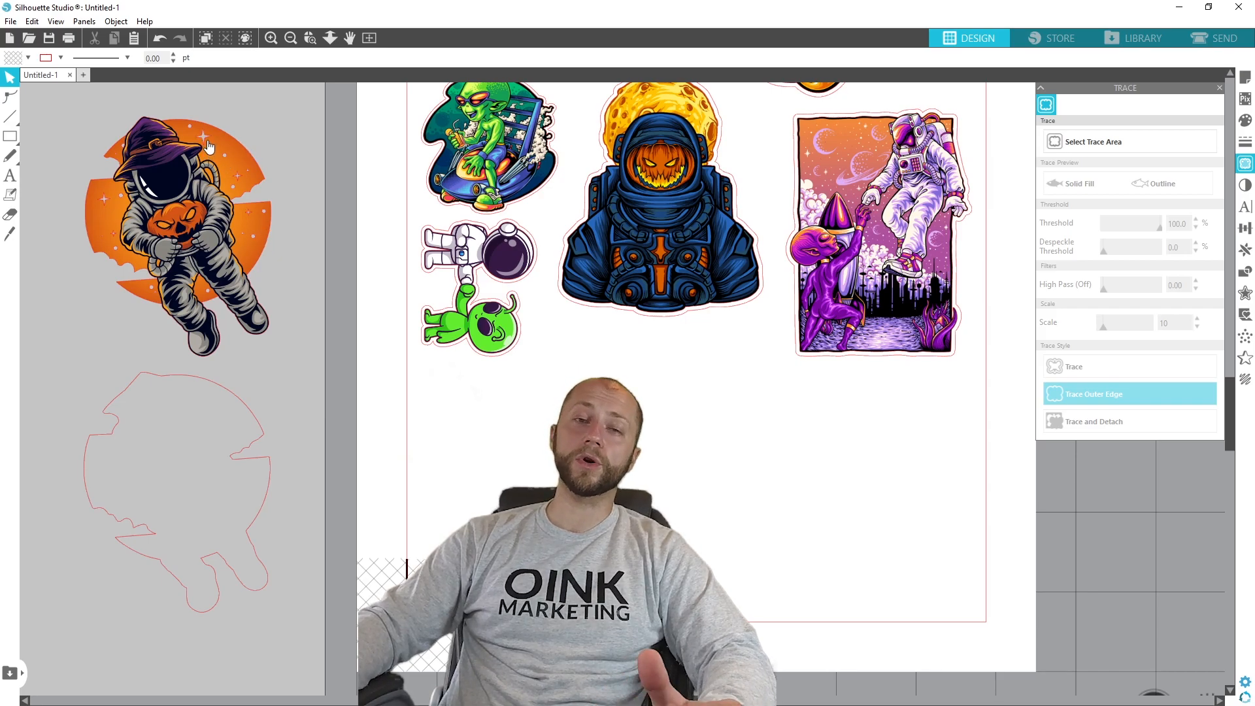
mouse_move(217, 157)
left_mouse_down()
mouse_move(202, 433)
mouse_move(209, 414)
left_mouse_up()
left_click(261, 366)
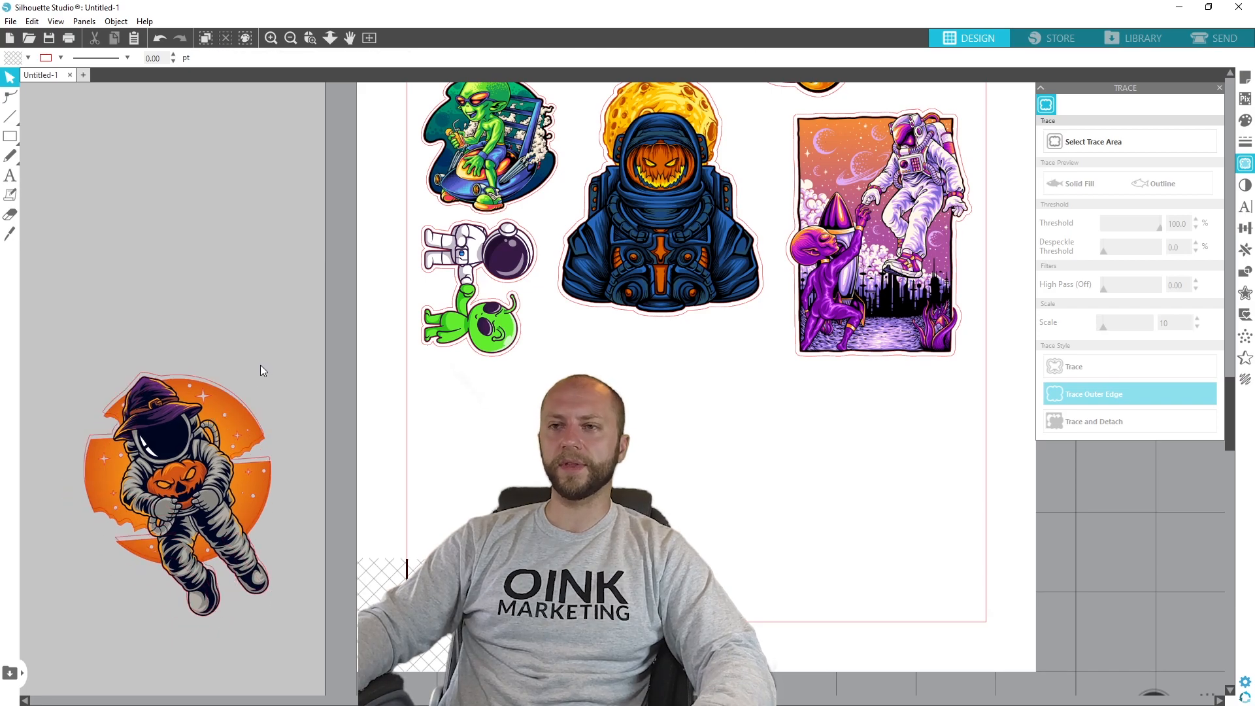
key("ctrl+z")
key("ctrl+z")
key("ctrl+z")
key("ctrl+z")
key("ctrl+z")
key("ctrl+z")
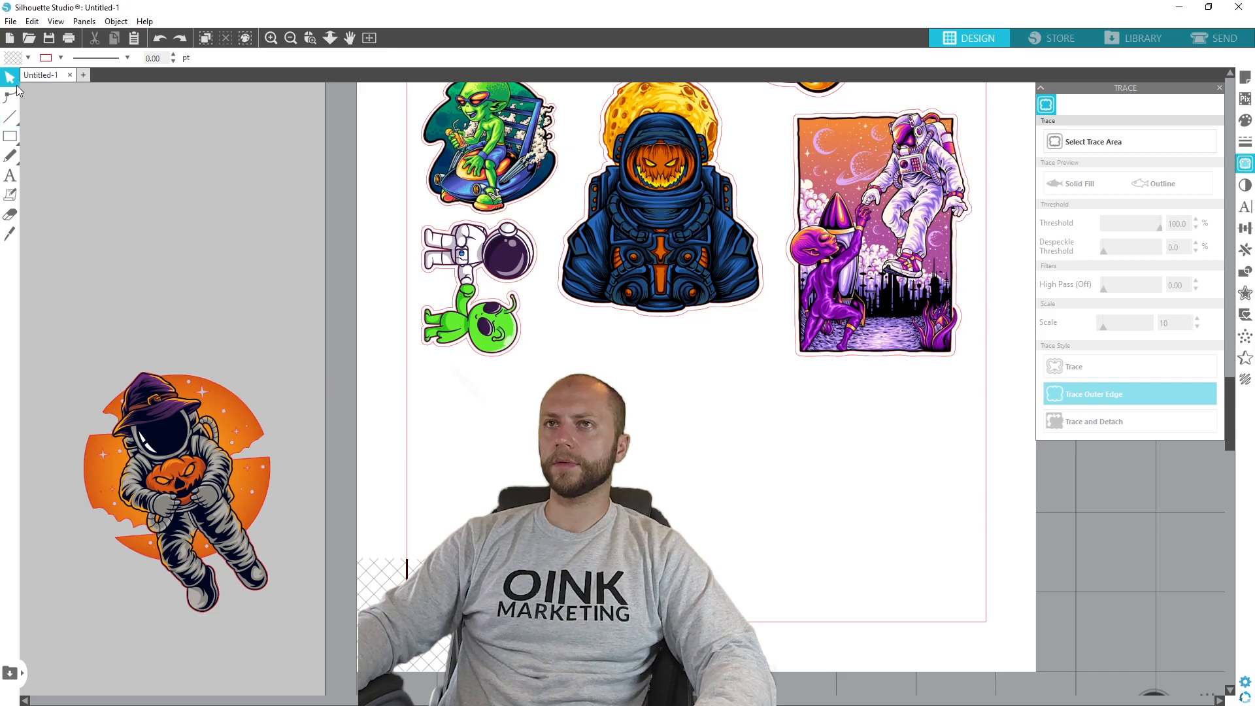
- Move the witch-hat astronaut together with its traced outline onto the page below the pumpkin-faced astronaut, about X 2.333 in, Y 7.247 in
left_click_drag(52, 342, 329, 654)
left_click_drag(215, 504, 674, 467)
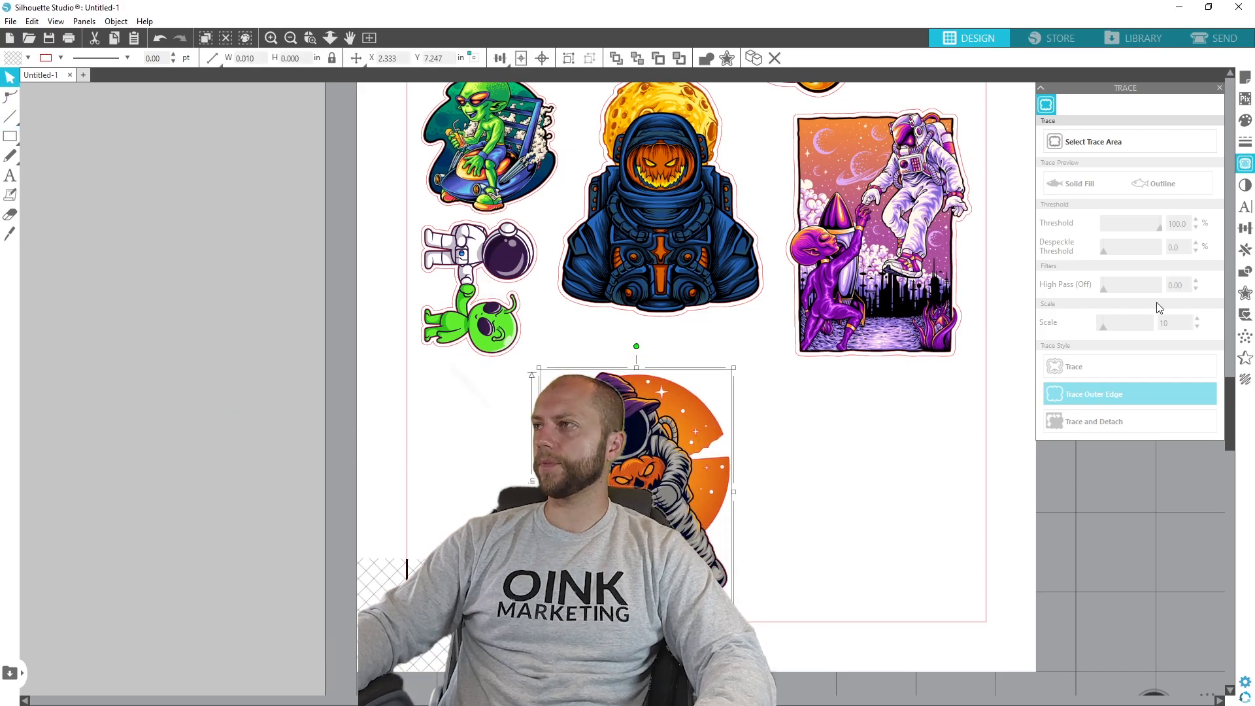
- Offset the traced outline of the witch-hat astronaut by 0.050 in with rounded corners
left_click(1244, 294)
left_click(1072, 121)
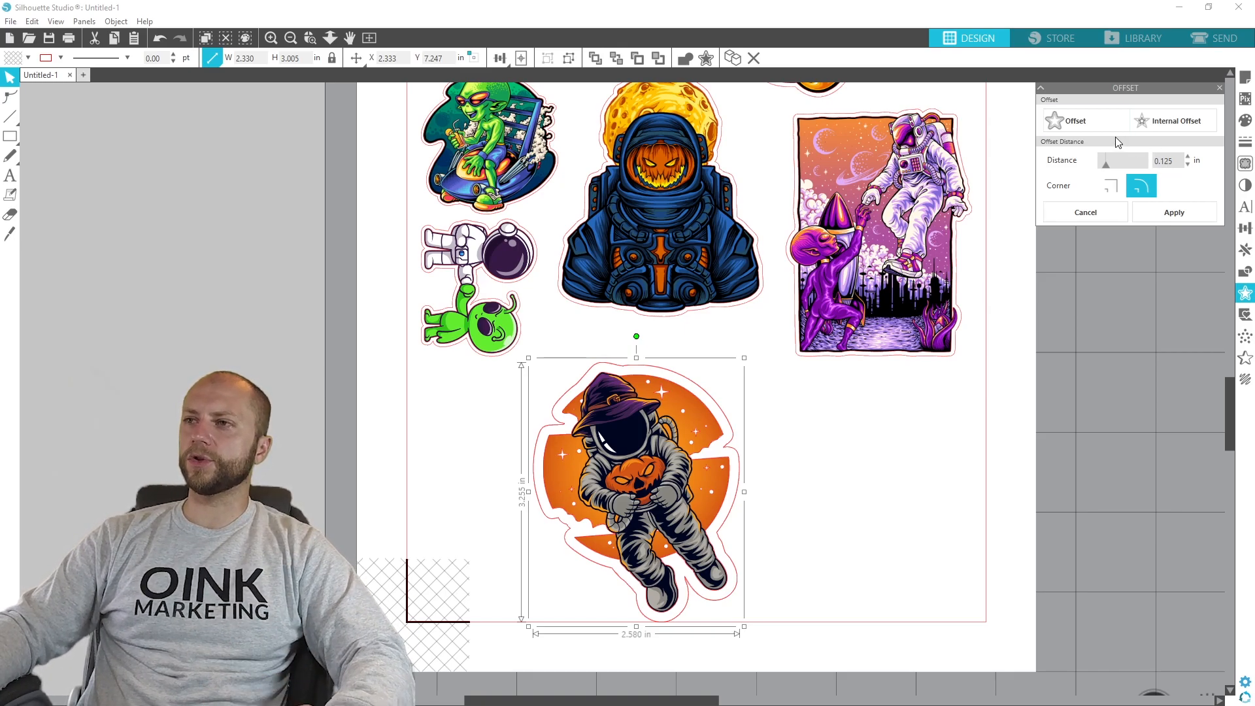
left_click(1188, 156)
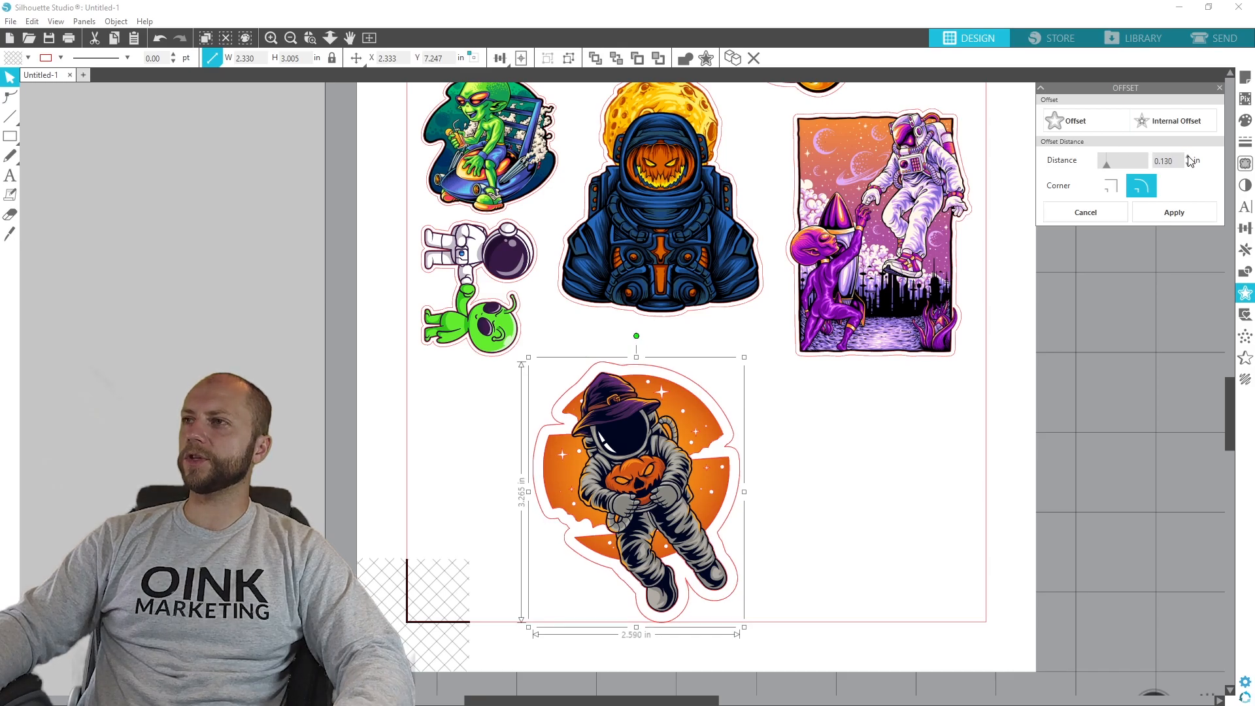
left_click(1187, 157)
left_click(1188, 157)
left_click(1187, 157)
left_click(1187, 157)
left_click(1187, 157)
left_click(1187, 156)
left_click(1187, 157)
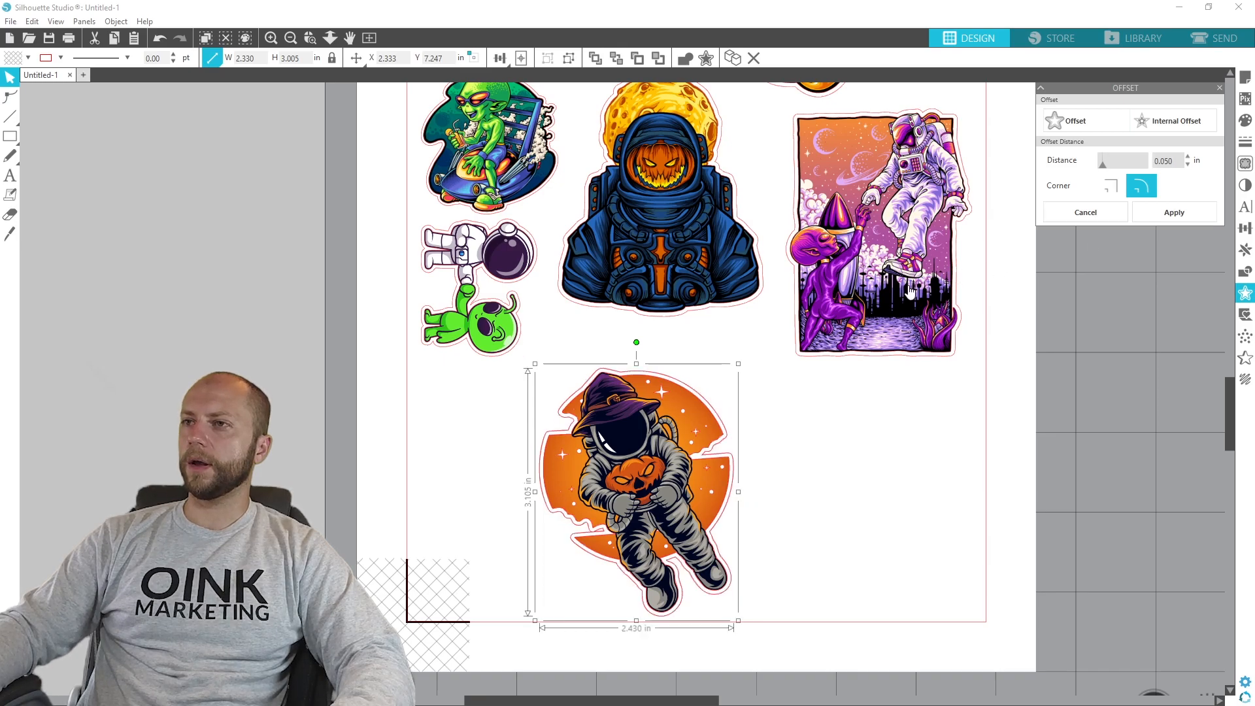
left_click(1189, 213)
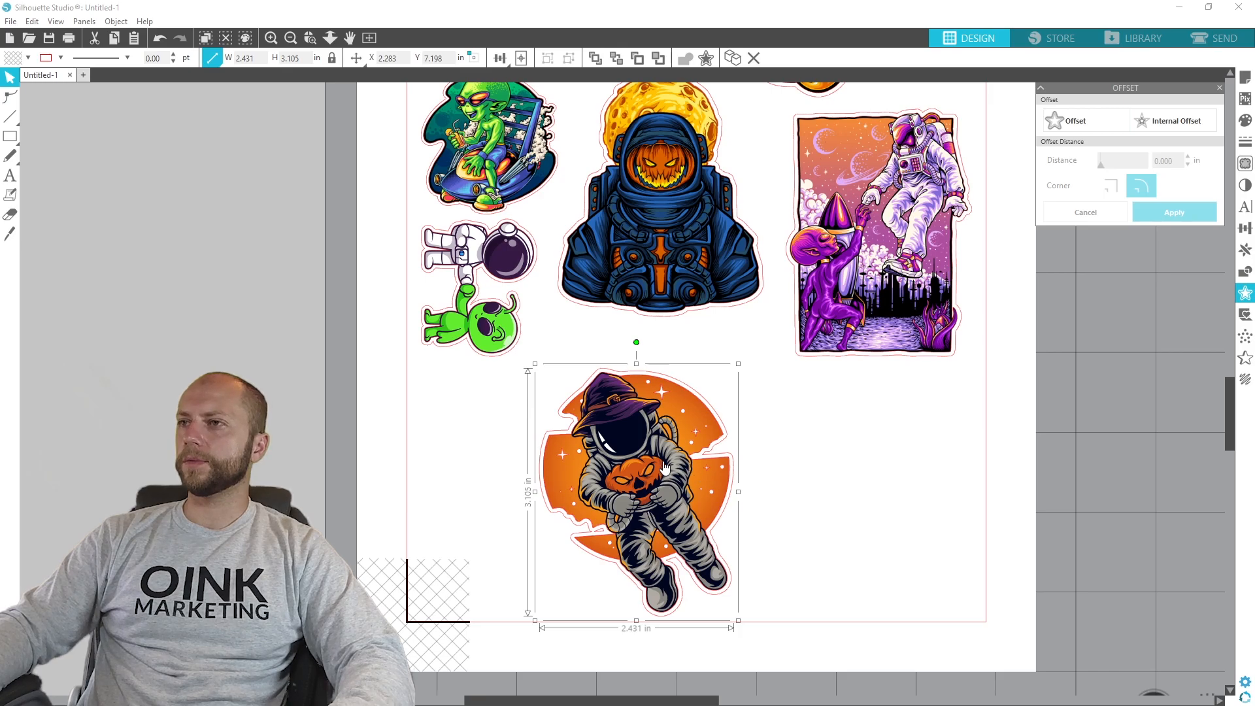
- Delete the inner traced outline of the witch-hat astronaut, moving the artwork aside and placing it back inside the offset line
left_click_drag(684, 464, 964, 487)
left_click(613, 539)
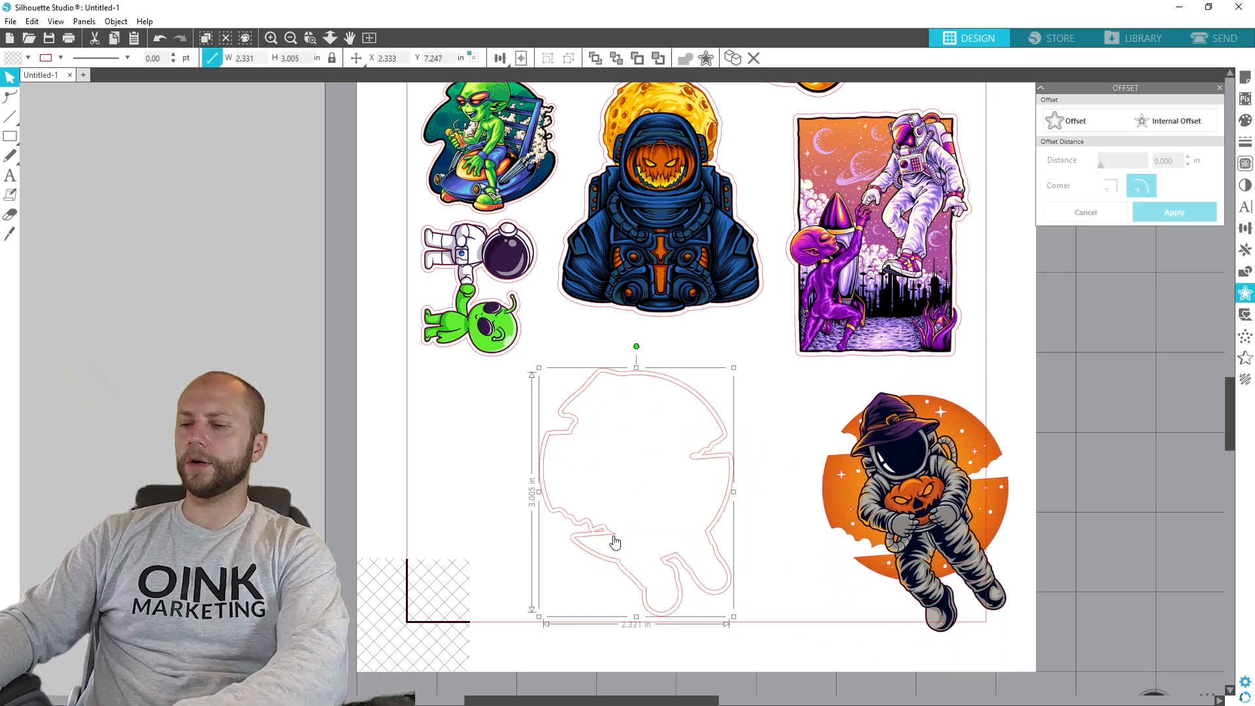
left_click(619, 545)
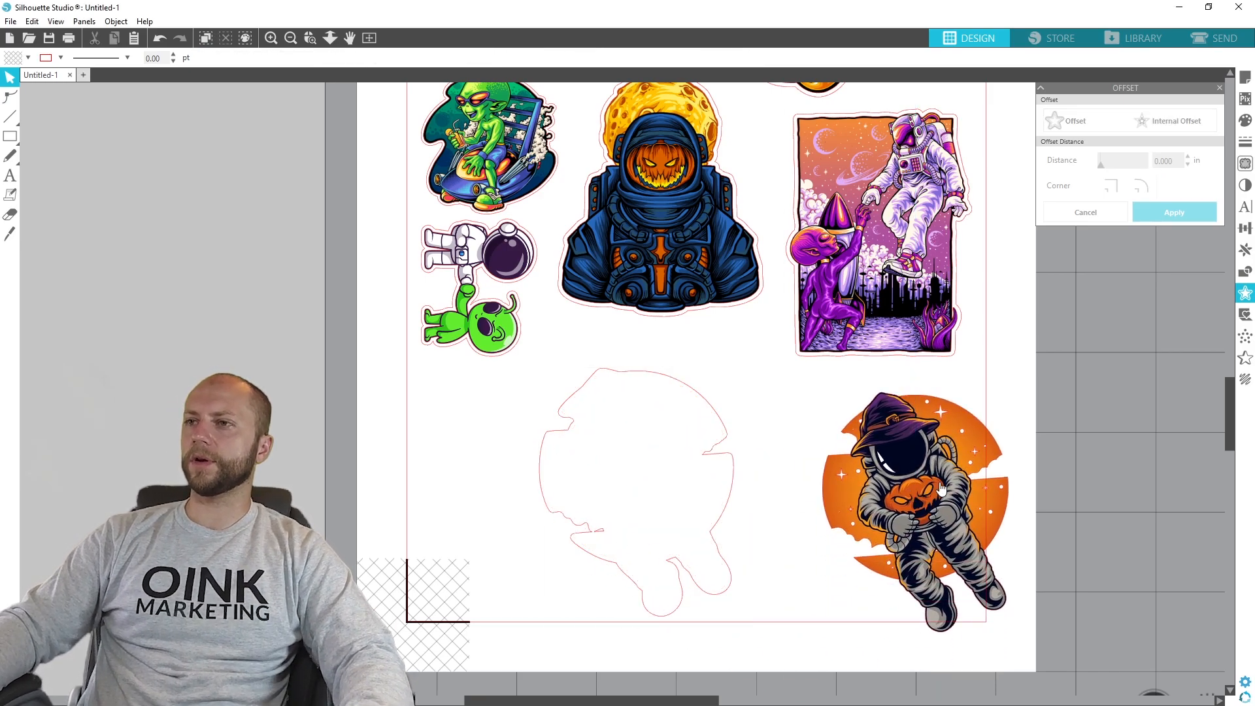
left_click_drag(940, 484, 653, 457)
left_click(774, 464)
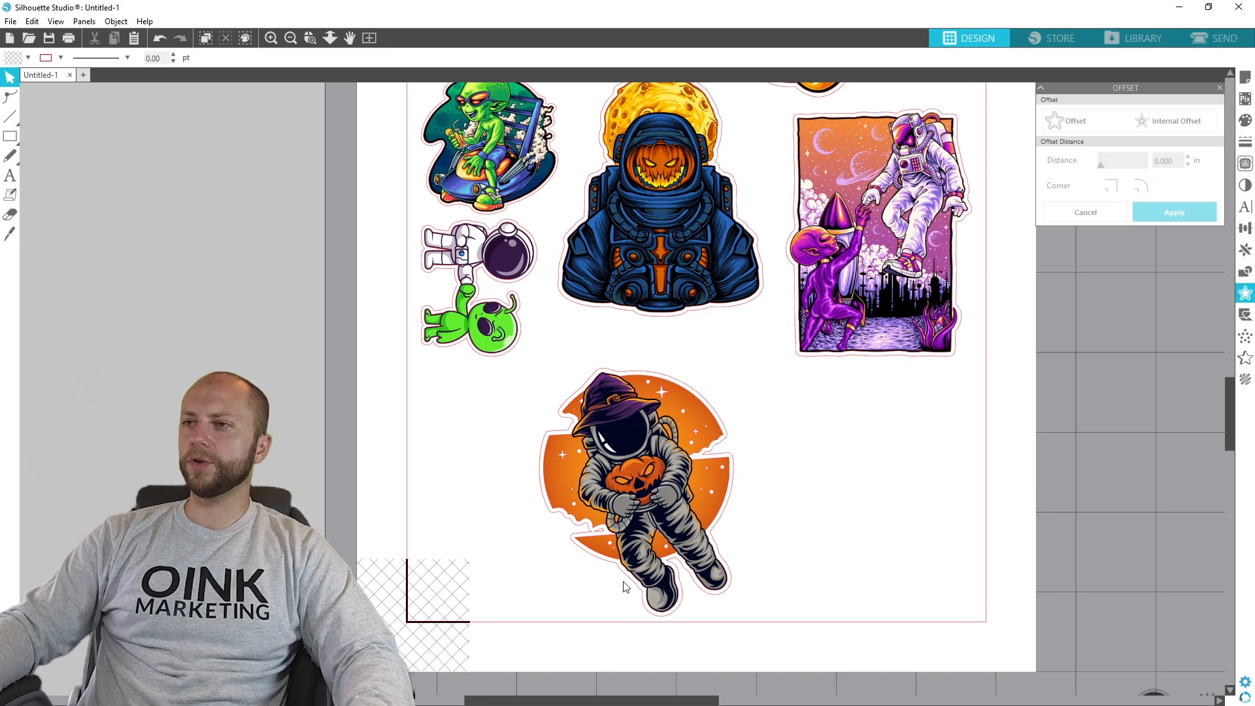
- Edit the points of the astronaut's cut line and delete those forming the inward spur in the moon's lower-left gap
scroll(706, 631, "up", 1)
scroll(693, 595, "up", 1)
scroll(638, 498, "up", 1)
key("alt")
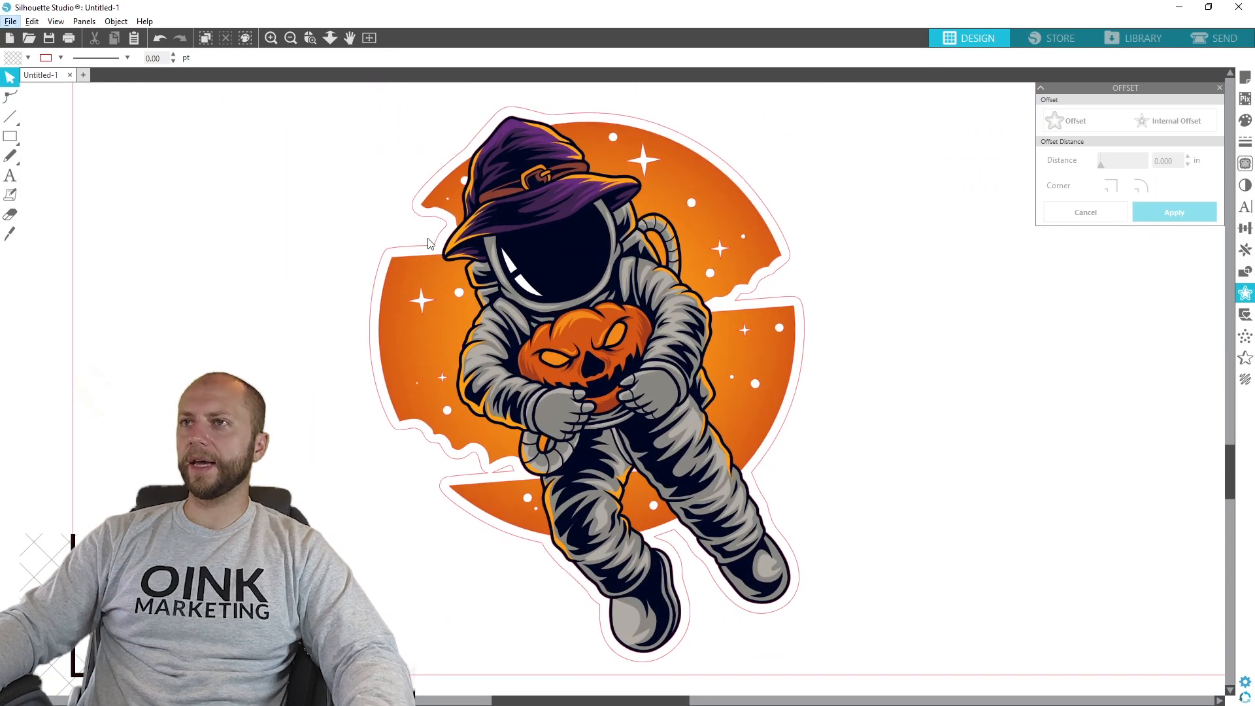
left_click(12, 98)
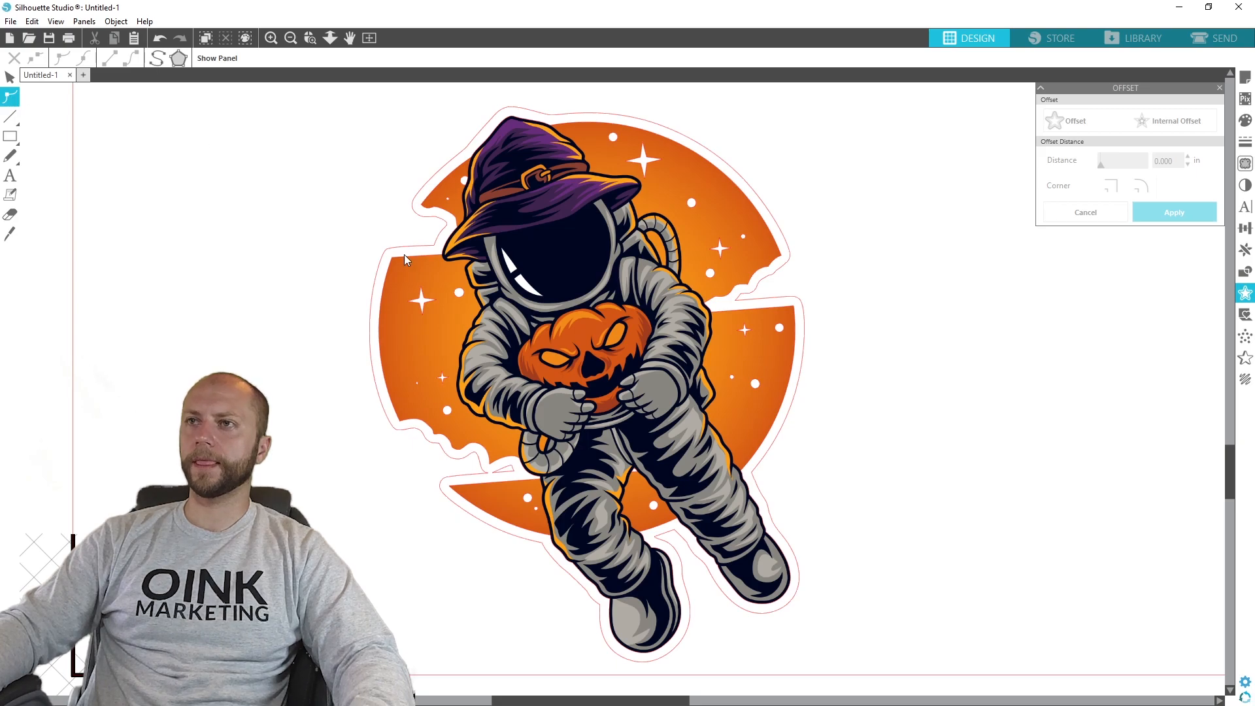
left_click(500, 476)
left_click(513, 470)
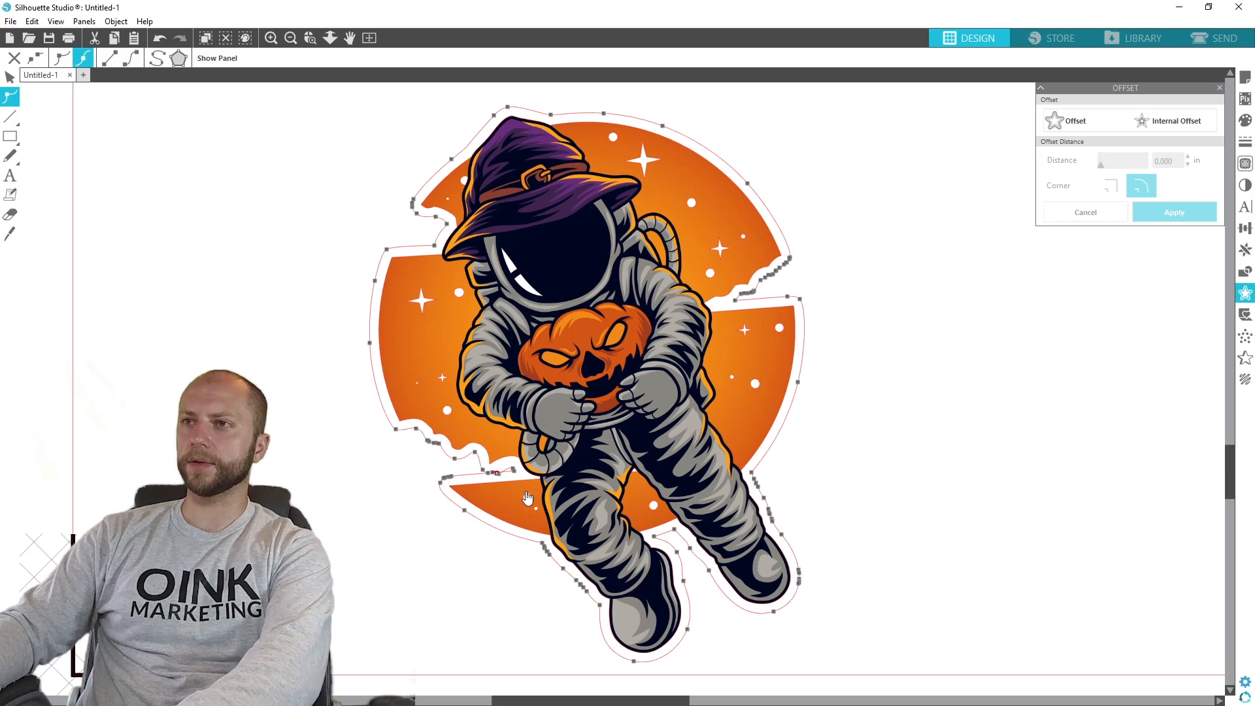
key("Delete")
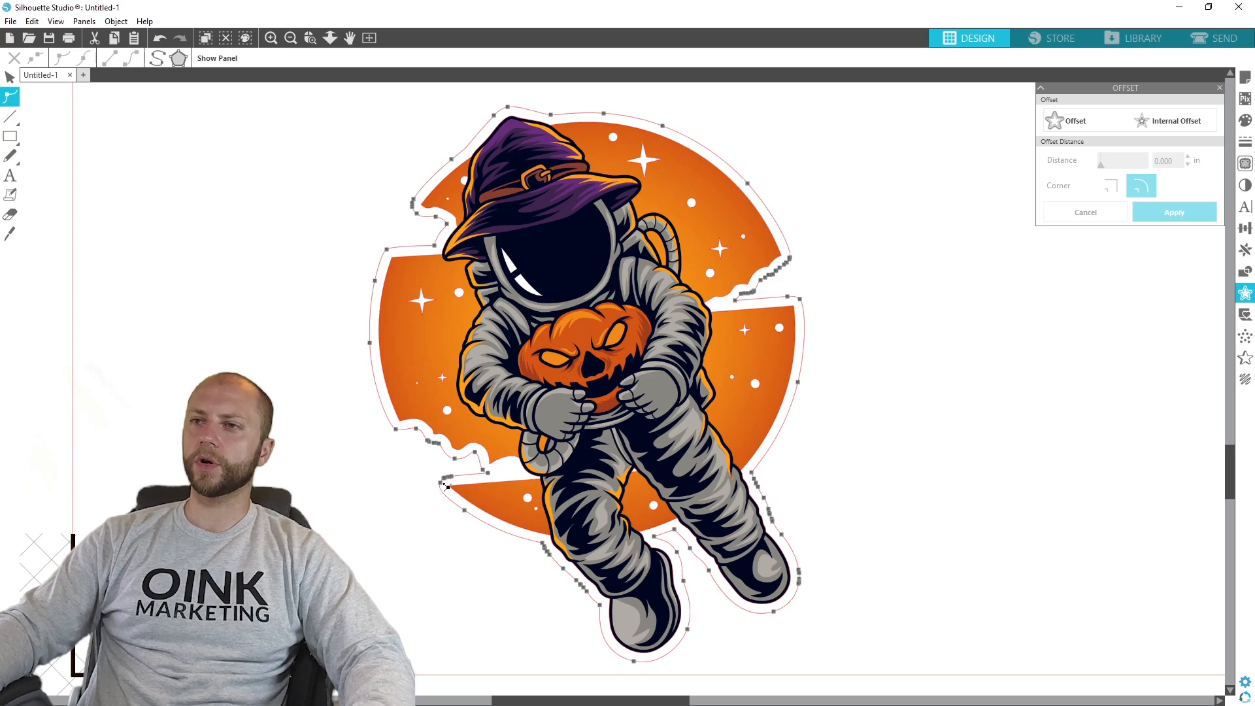
- Delete the remaining cut line points in the moon's lower-left gap so the line bridges it directly
left_click(446, 484)
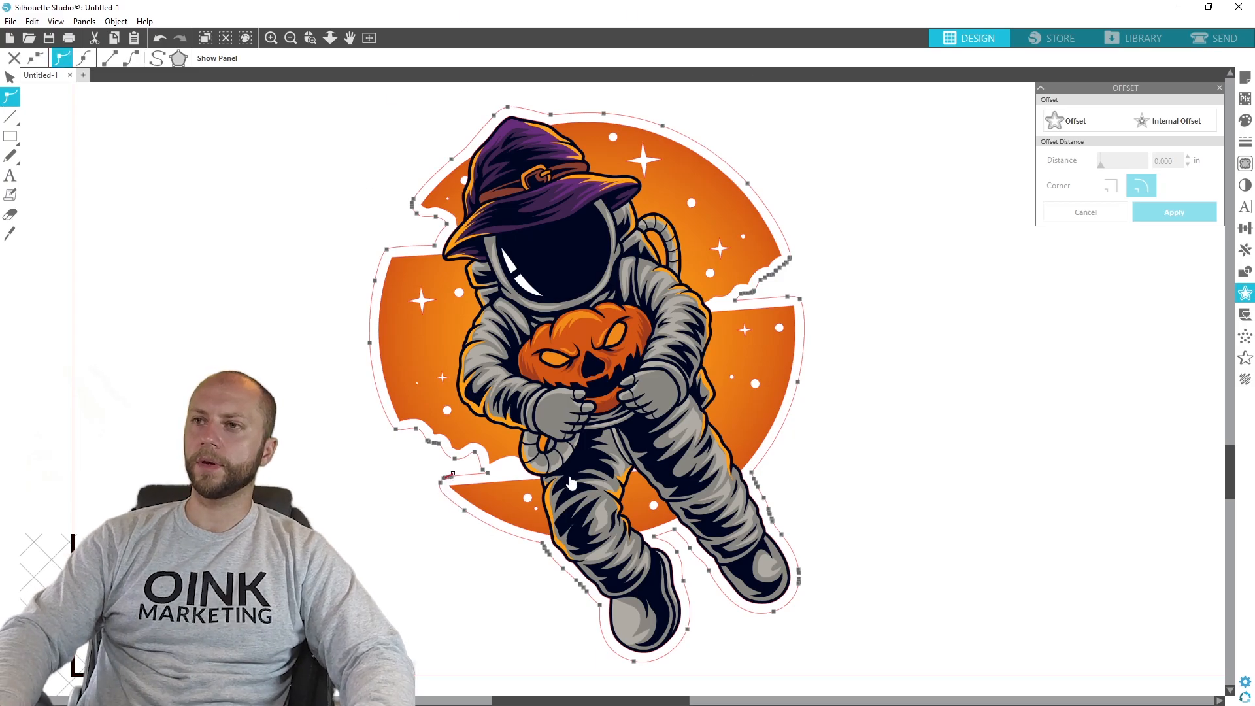
key("Delete")
key("Delete")
key("Delete")
key("Delete")
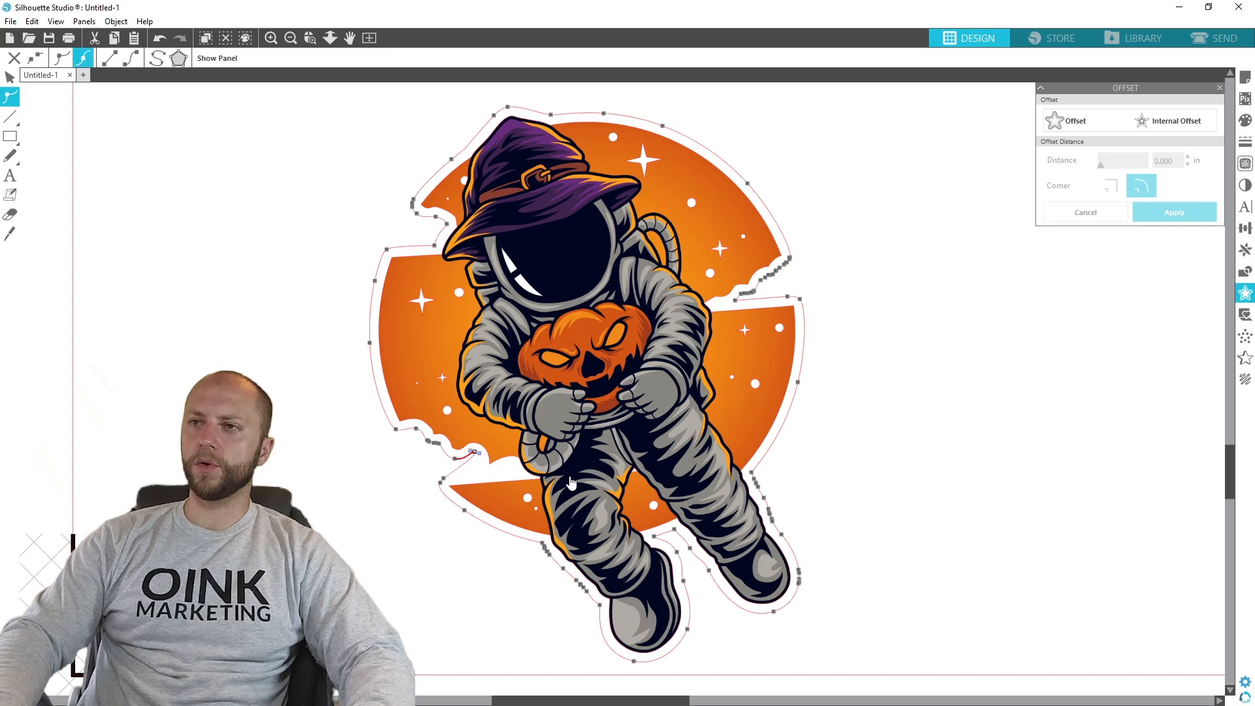
key("Delete")
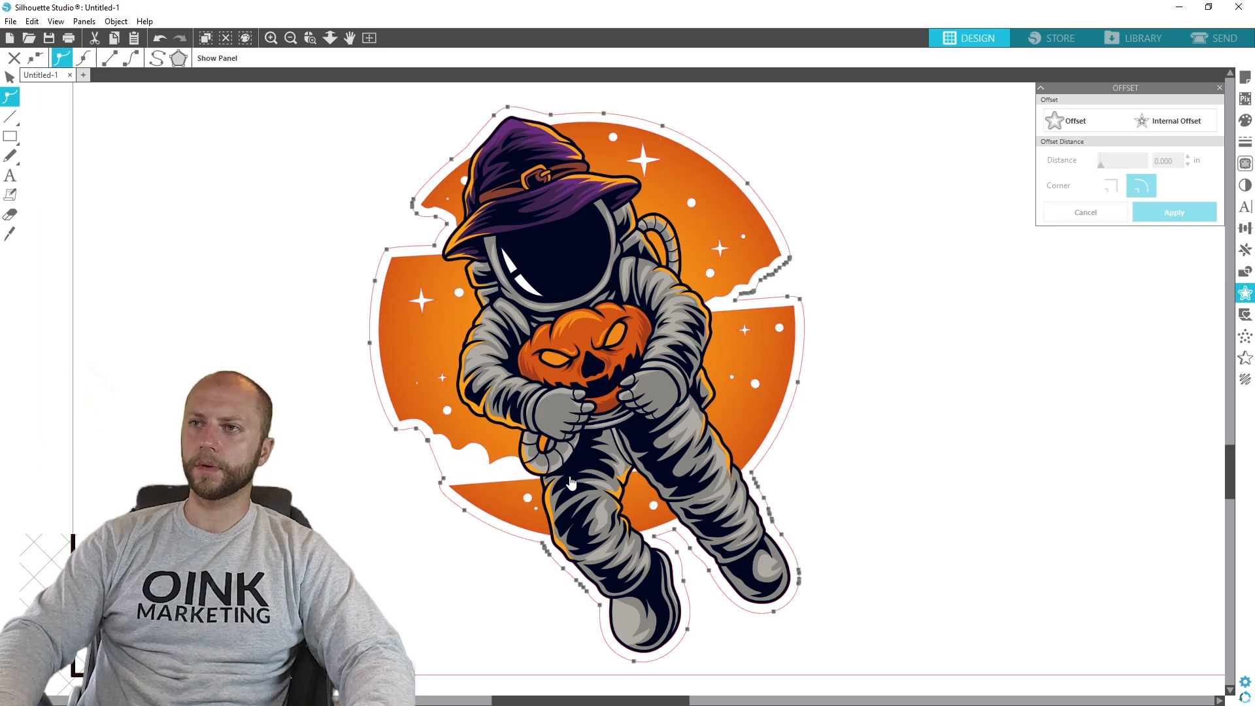
key("Delete")
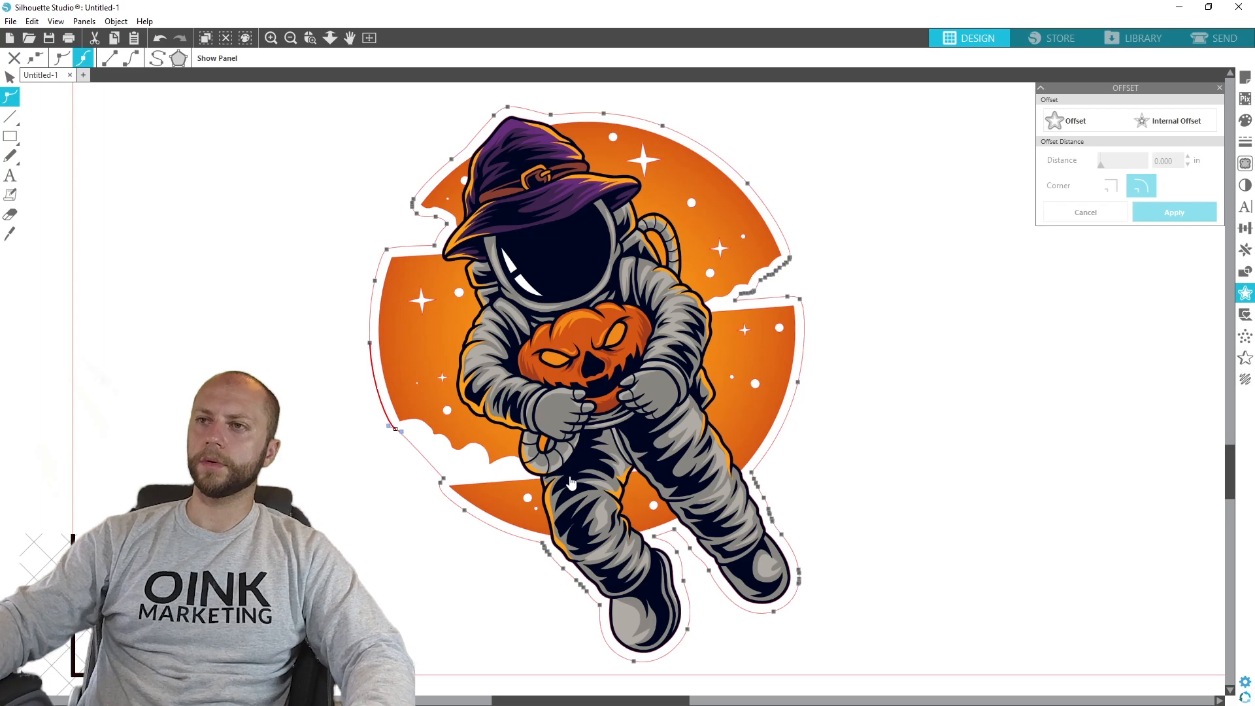
left_click(443, 483)
key("Delete")
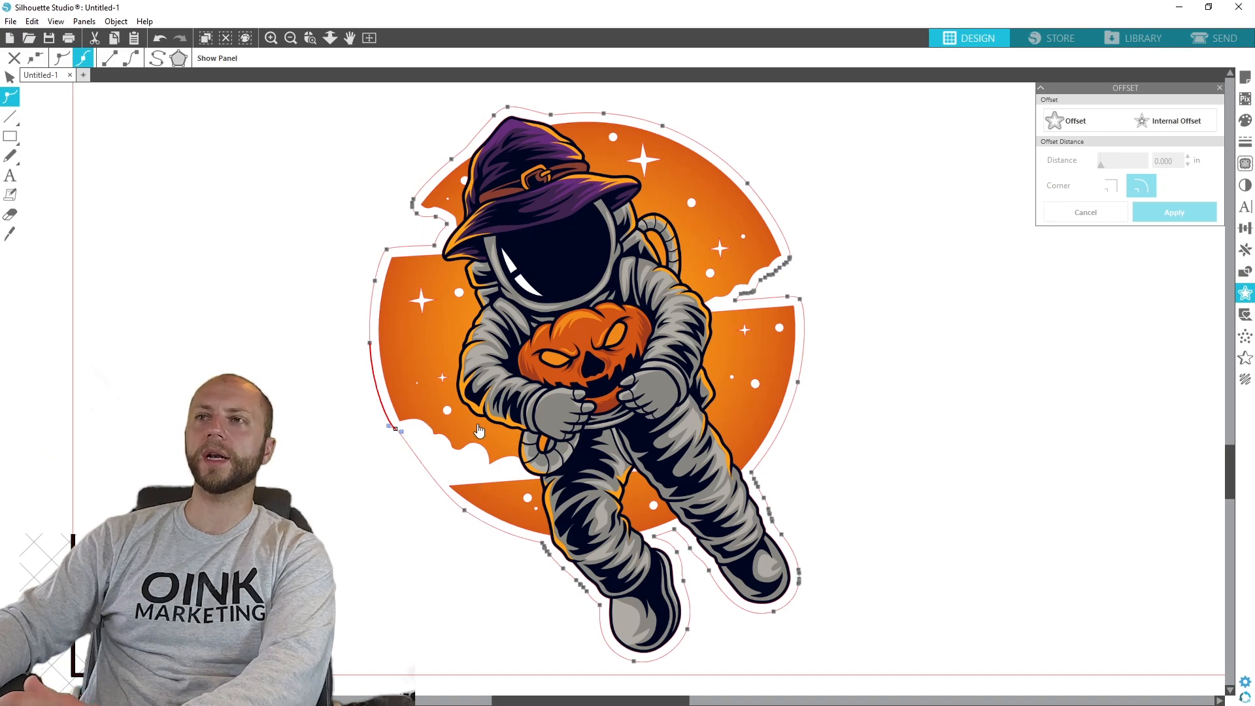
- Delete the cut line points in the moon's upper-left gap beside the witch hat so the line spans it
left_click(435, 247)
key("Delete")
key("Delete")
key("Delete")
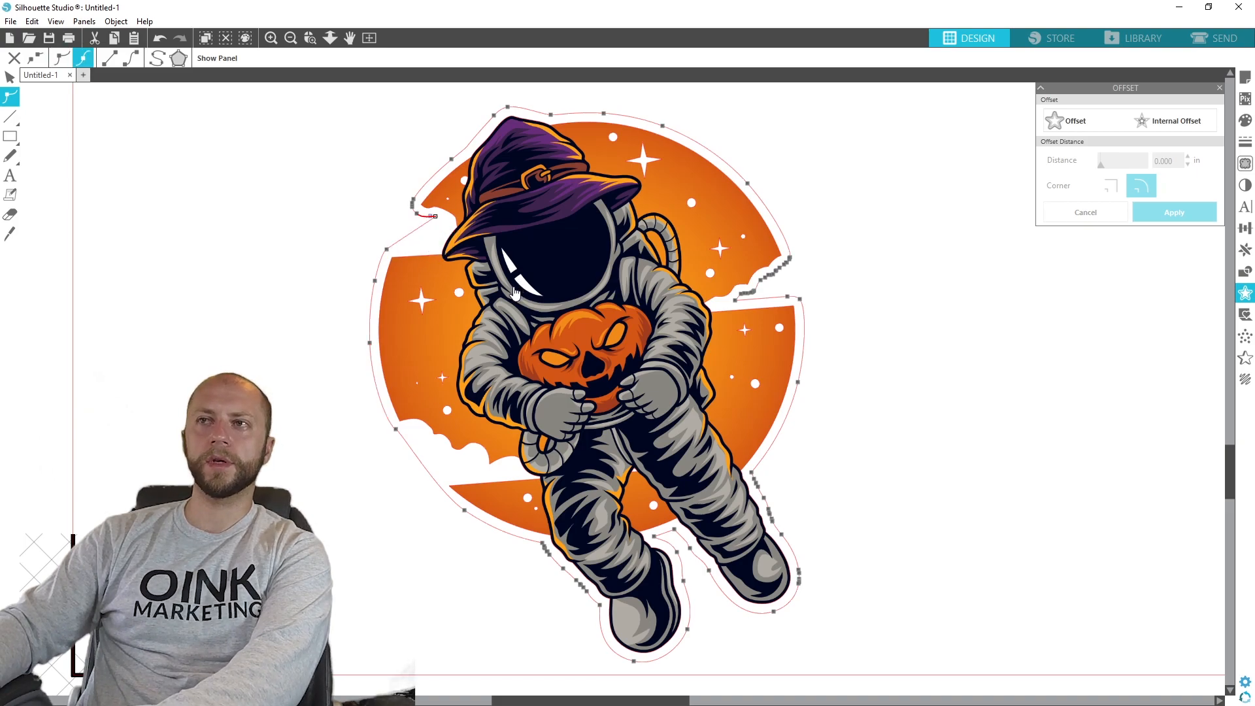
key("Delete")
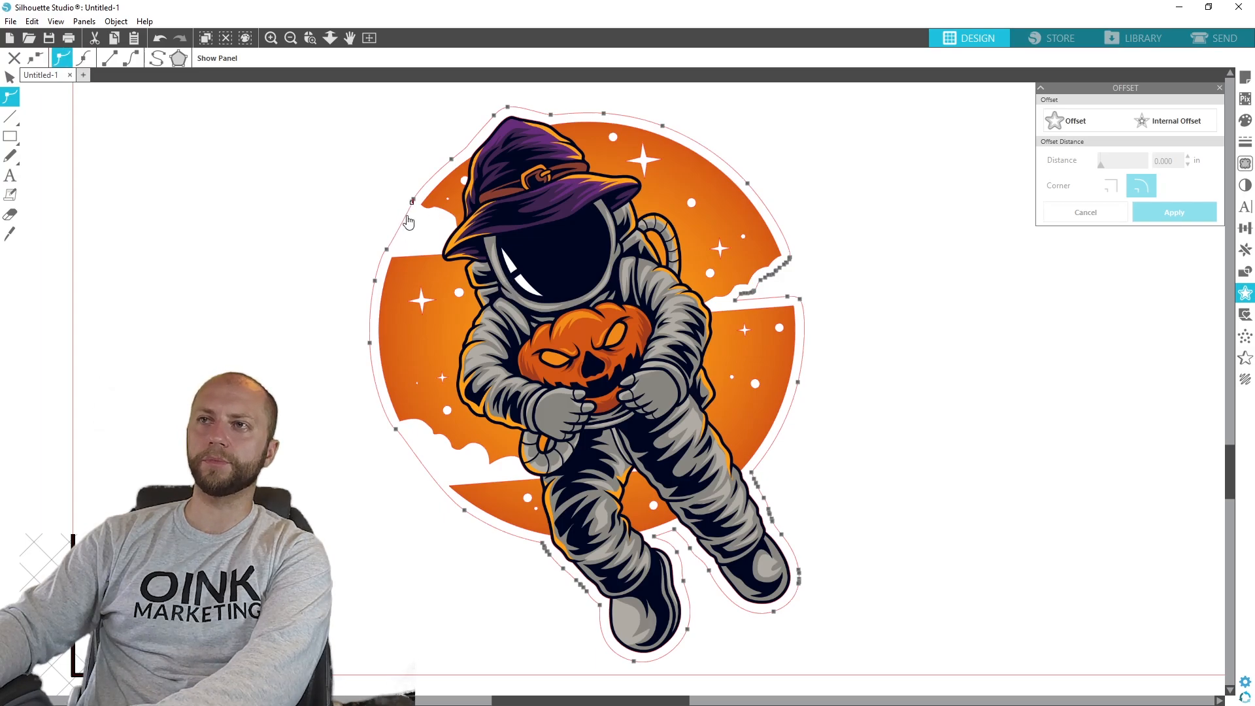
key("Delete")
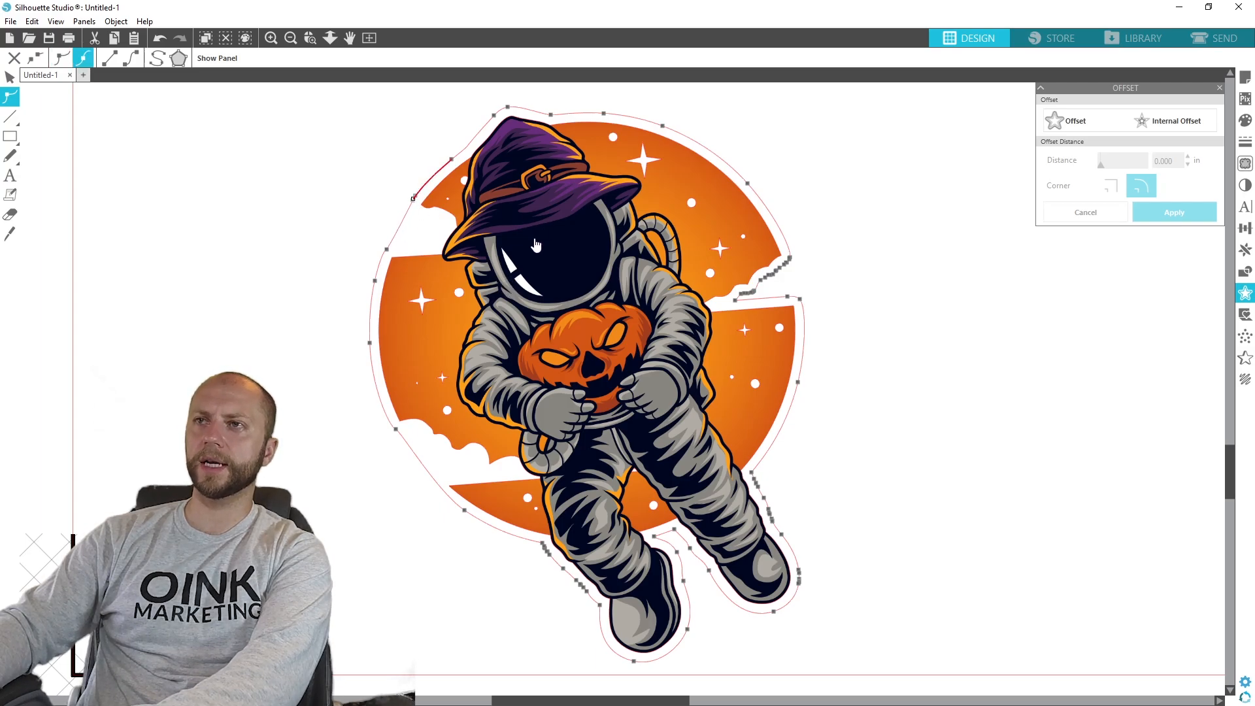
- Delete the cut line points in the moon's right-hand gap, restoring the curve point removed too far down the edge
left_click(789, 264)
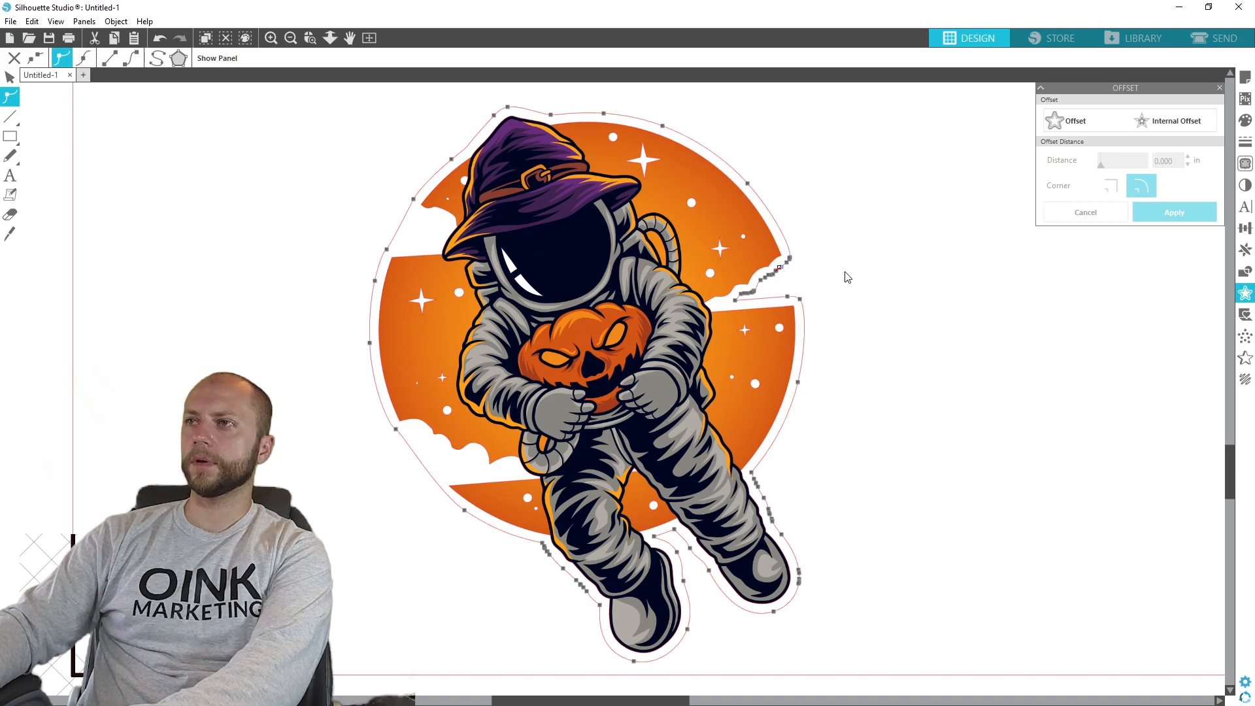
key("Delete")
key("Delete")
key("Delete")
key("Delete")
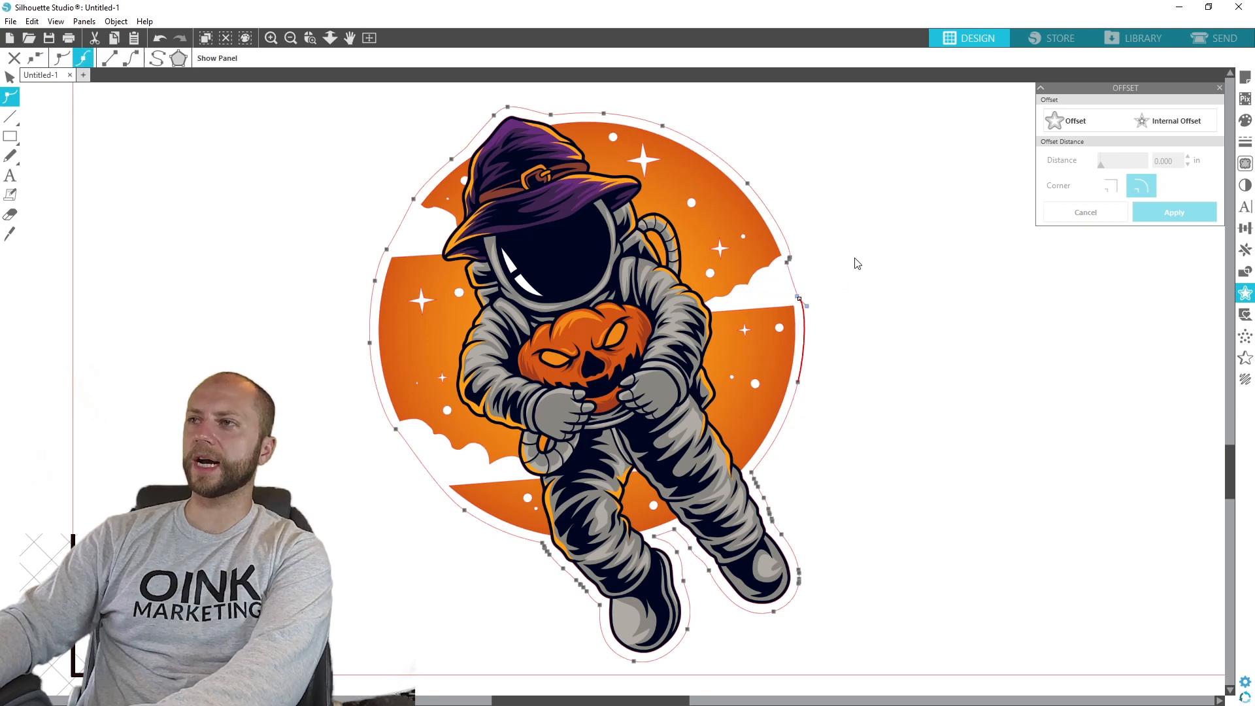
key("Delete")
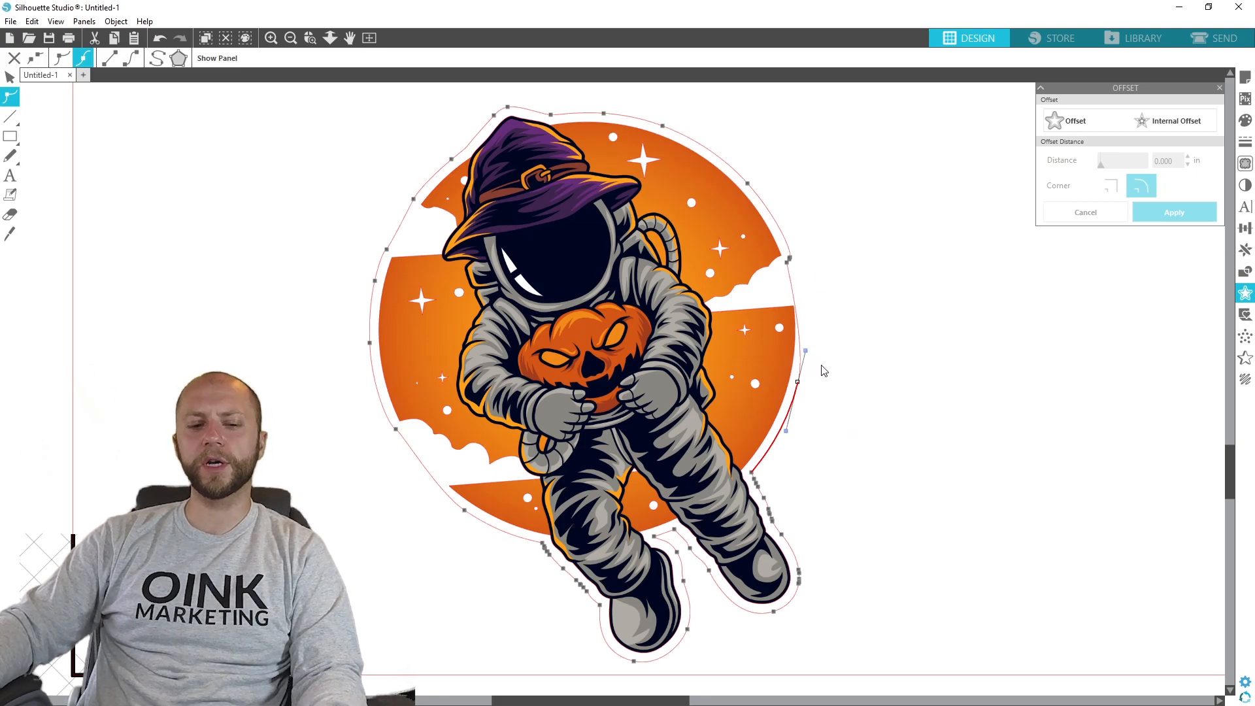
key("ctrl+z")
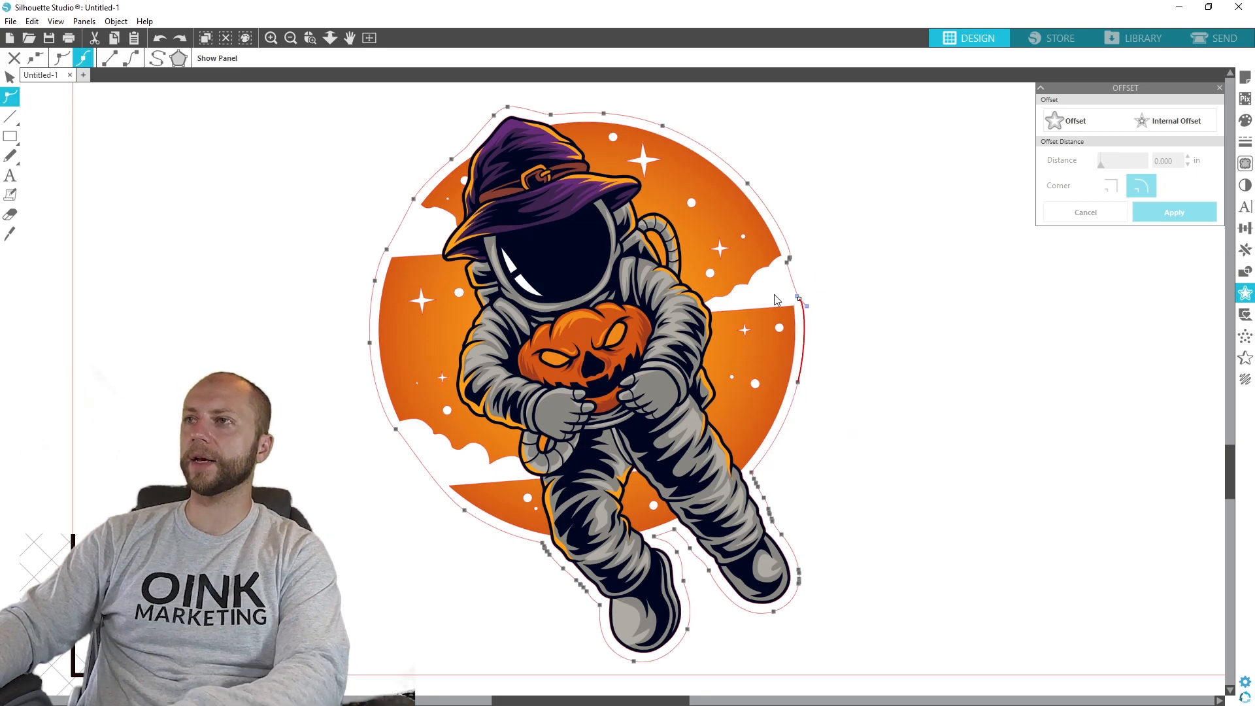
left_click(789, 260)
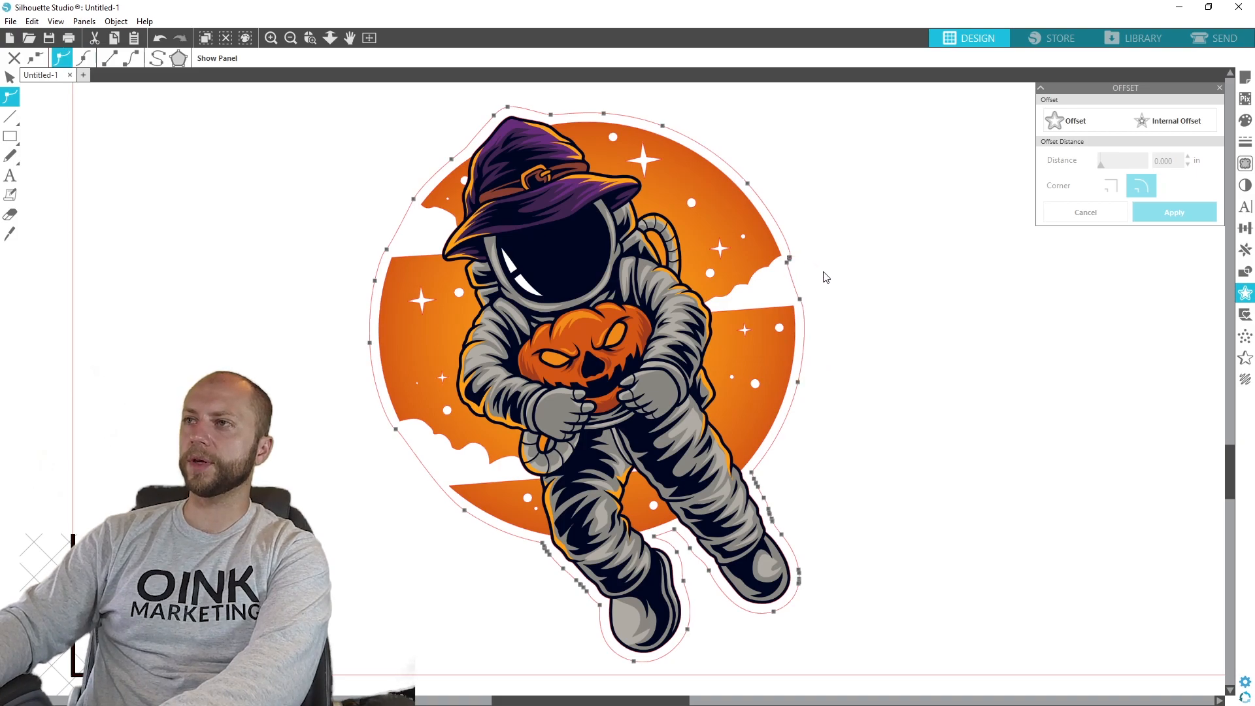
key("Delete")
key("Delete")
key("Delete")
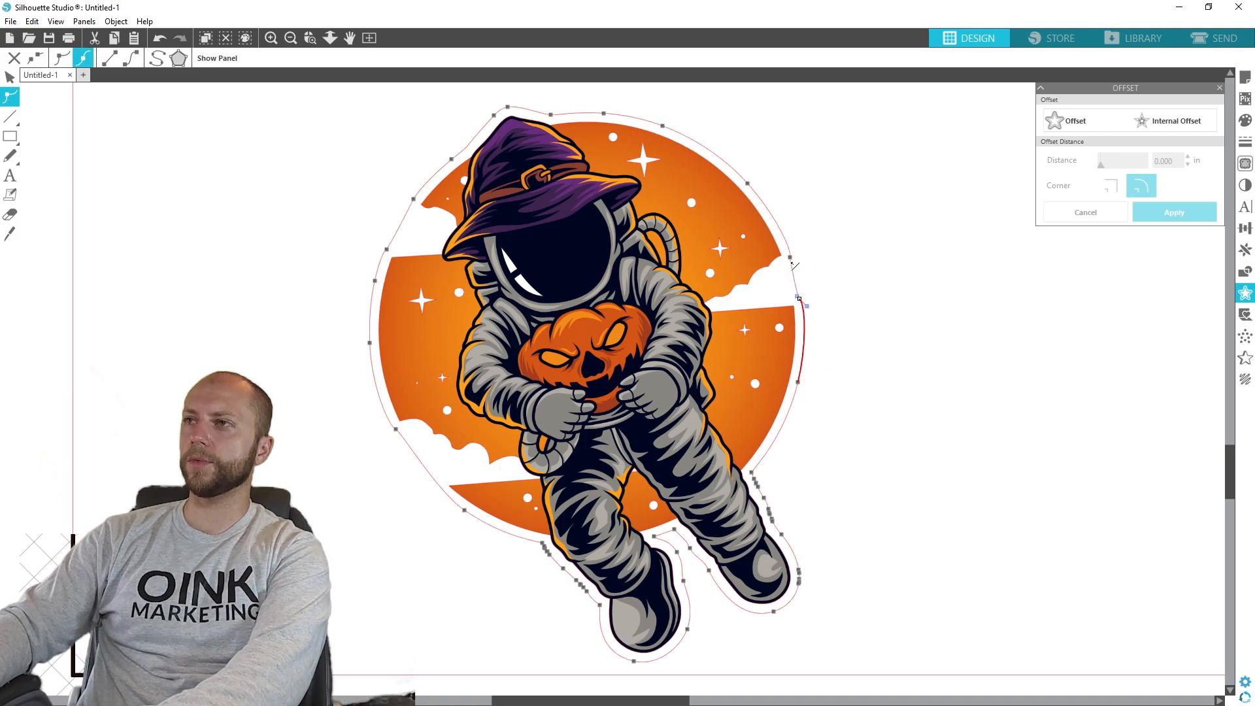
- Try to reshape the cut line beside the right-hand gap by adjusting its points and curve handle, and undo these edits
left_click_drag(792, 260, 810, 249)
key("Delete")
key("ctrl+z")
key("ctrl+z")
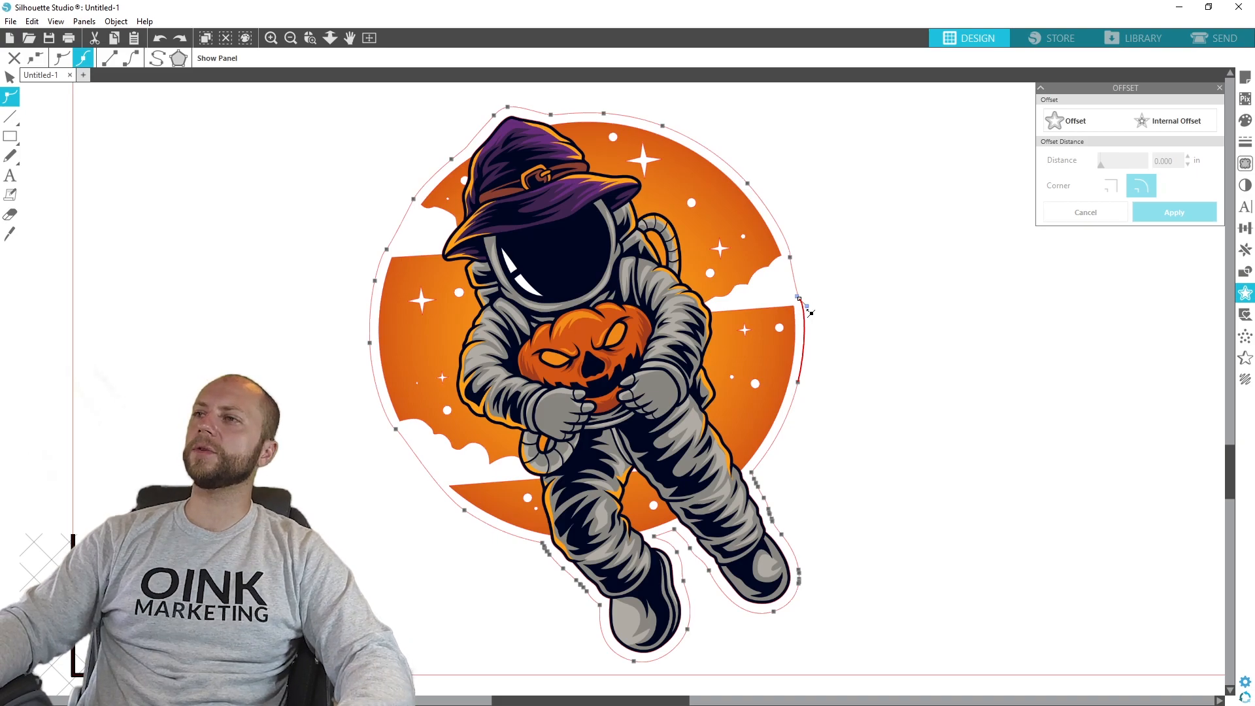
left_click_drag(811, 313, 812, 288)
key("ctrl+z")
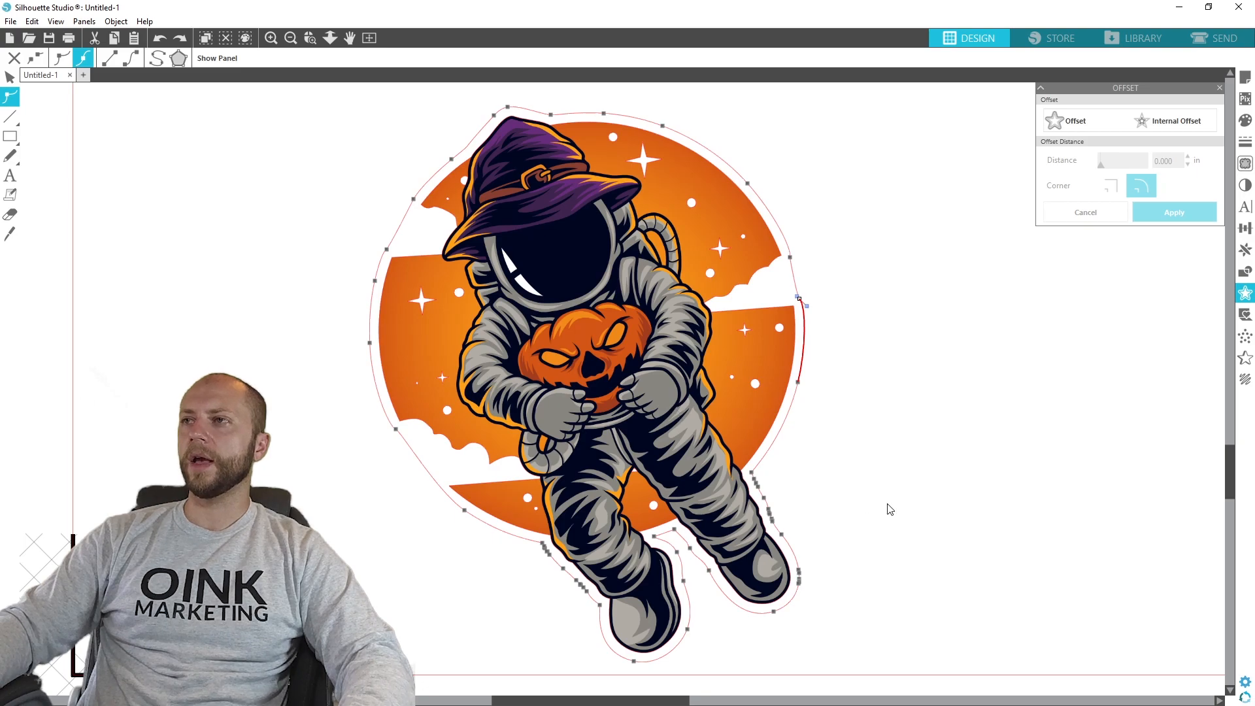
- Select the astronaut with its cut line, show the point editing options and apply Simplify at the right-hand gap's curve point
left_click(891, 509)
left_click_drag(885, 665, 308, 265)
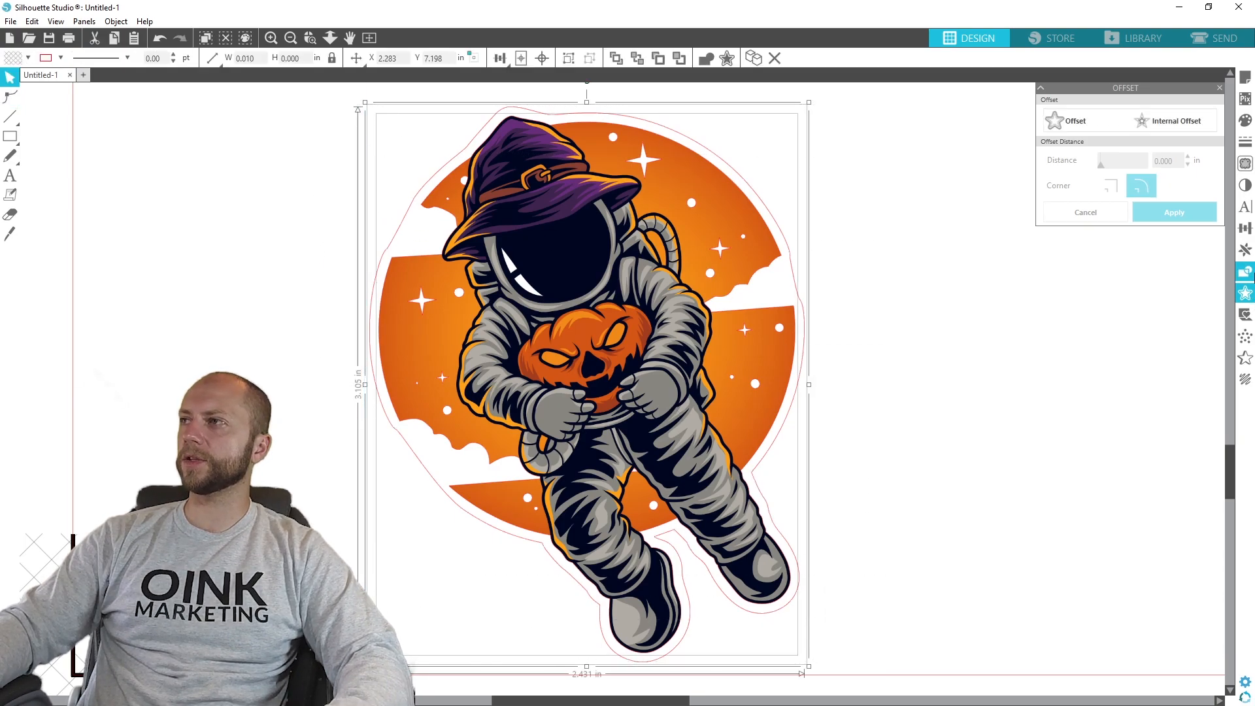
left_click(9, 99)
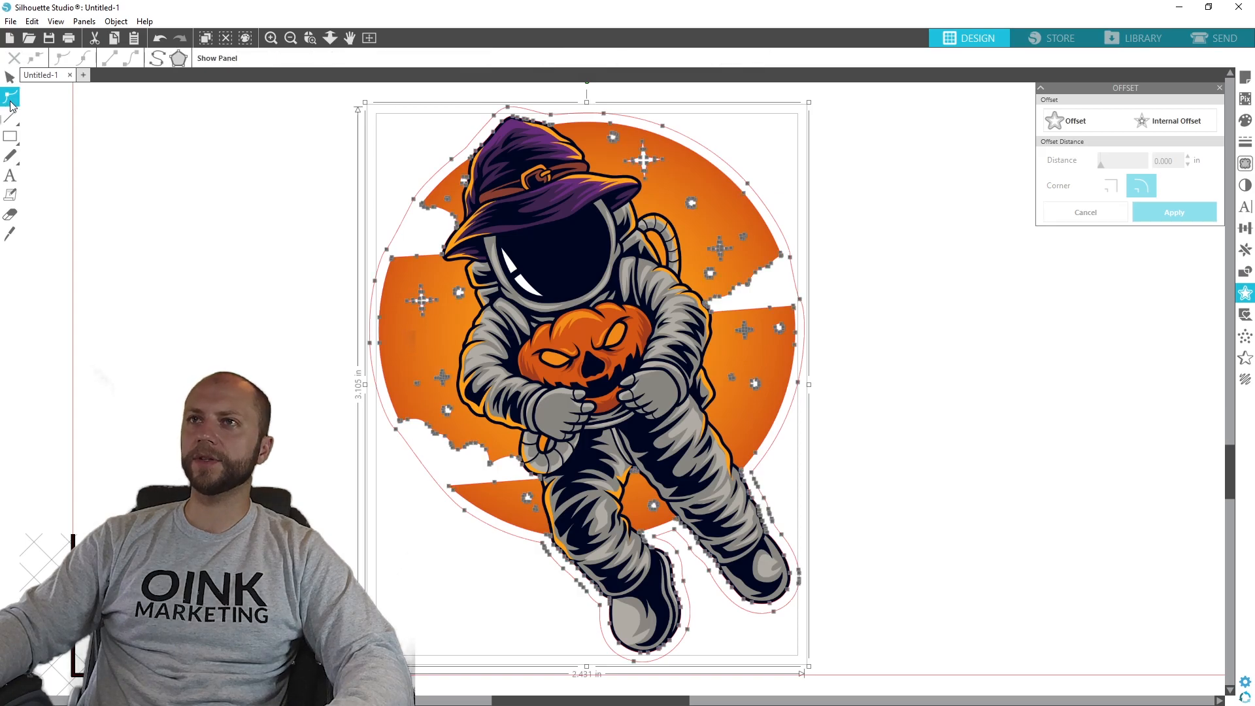
left_click(219, 58)
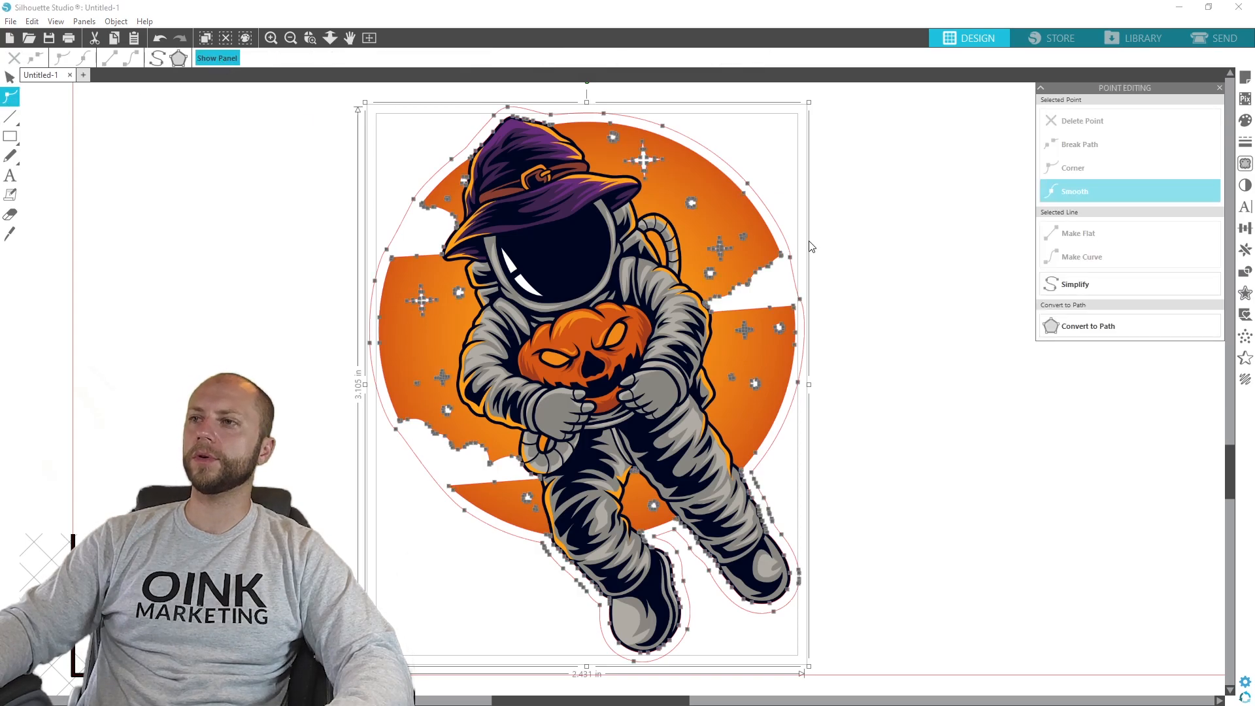
left_click(794, 396)
left_click(799, 299)
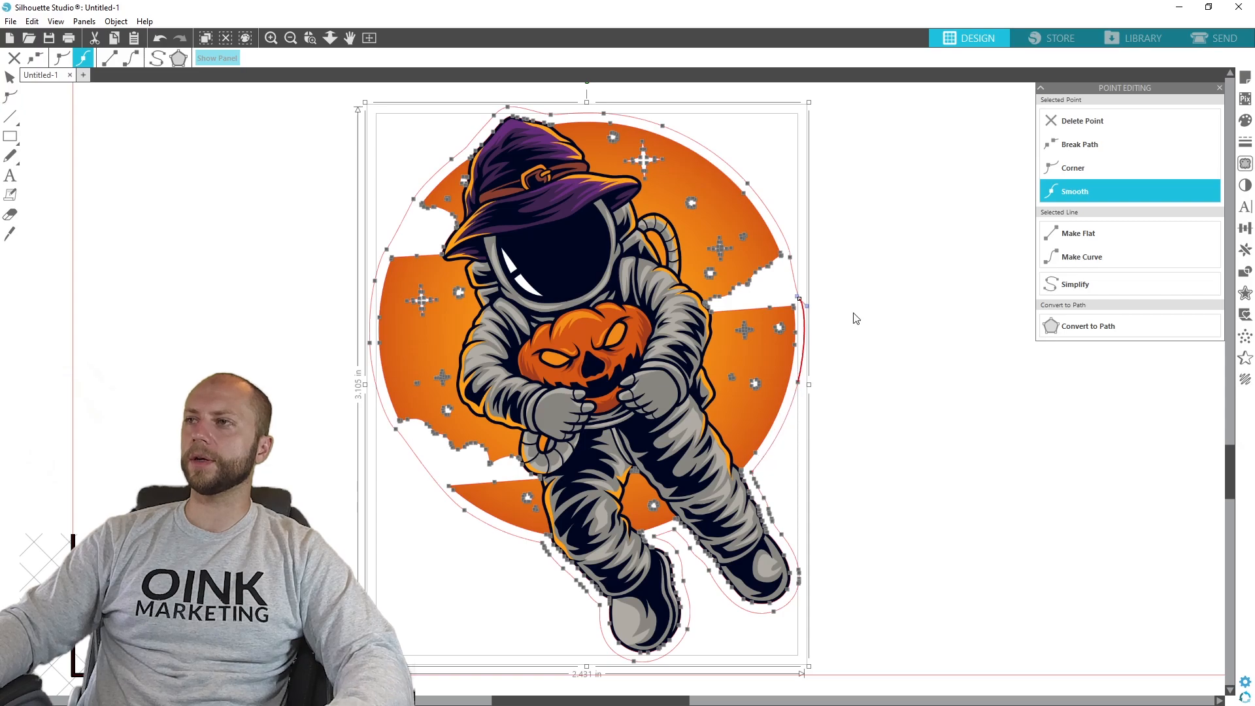
left_click(1000, 293)
left_click(804, 355)
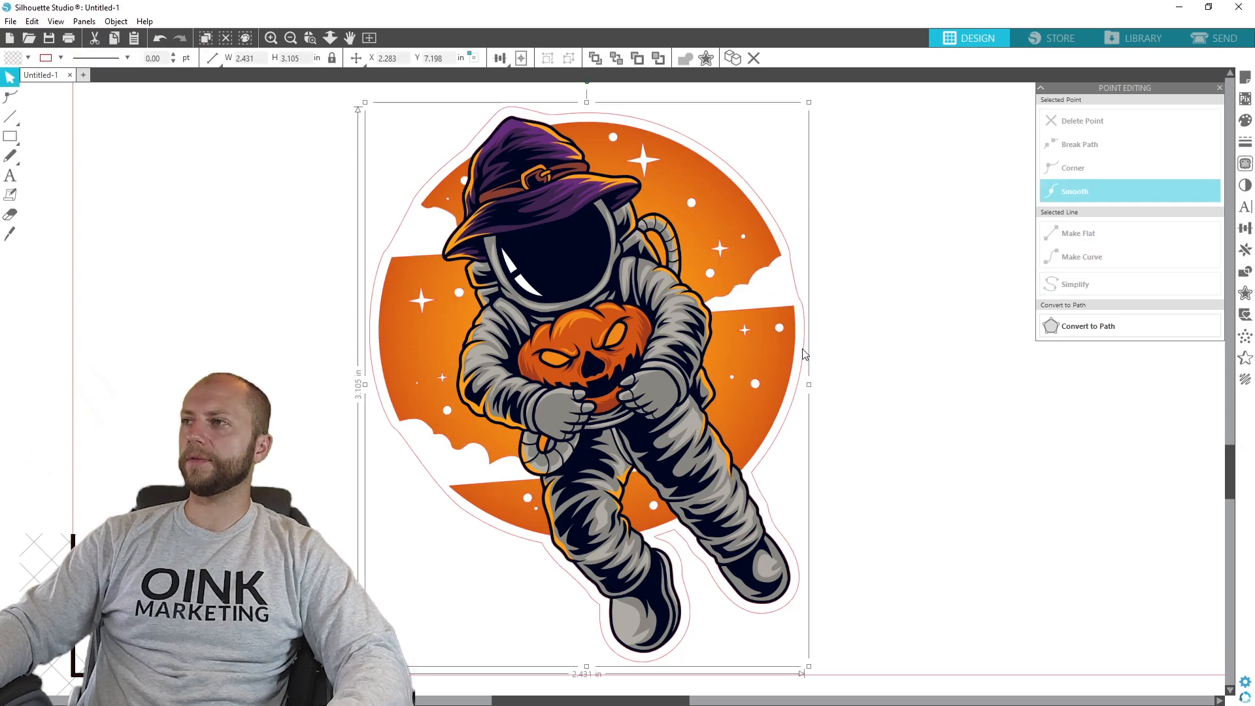
- Apply Simplify repeatedly to the witch-hat astronaut artwork
left_click(757, 359)
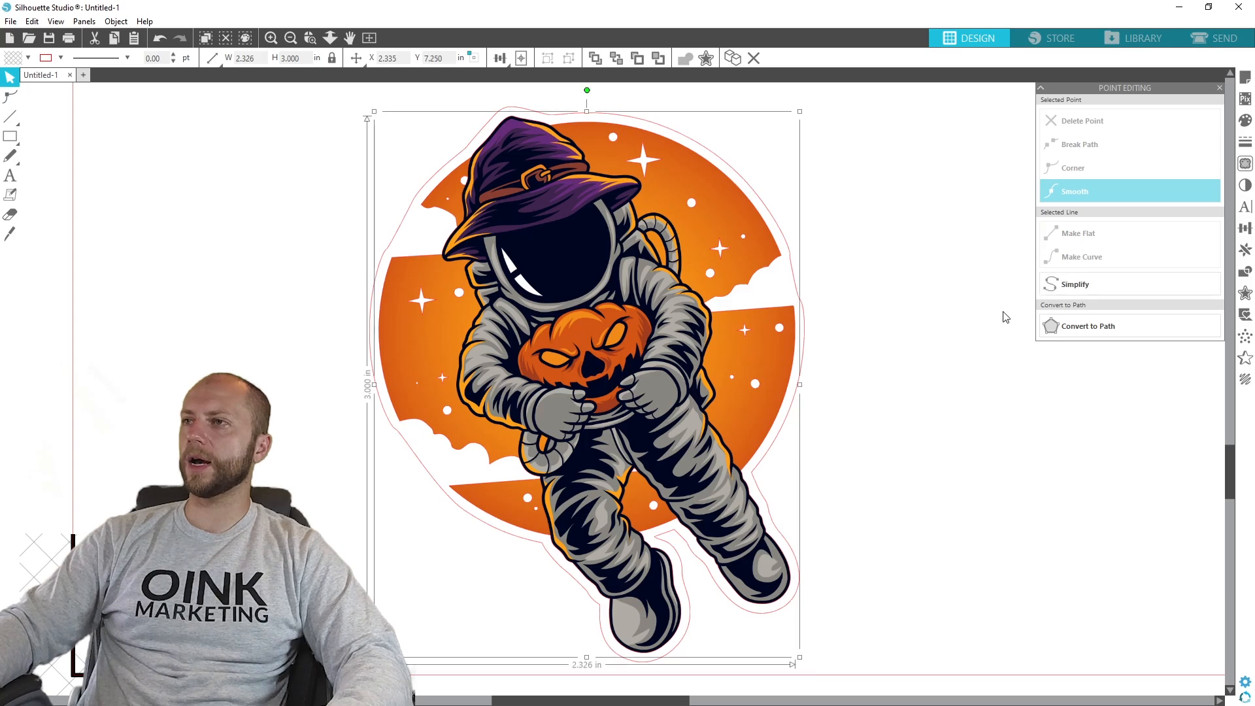
left_click(1087, 289)
left_click(1088, 289)
left_click(1088, 289)
left_click(1088, 289)
left_click(1088, 289)
left_click(1088, 289)
left_click(1088, 289)
left_click(1087, 289)
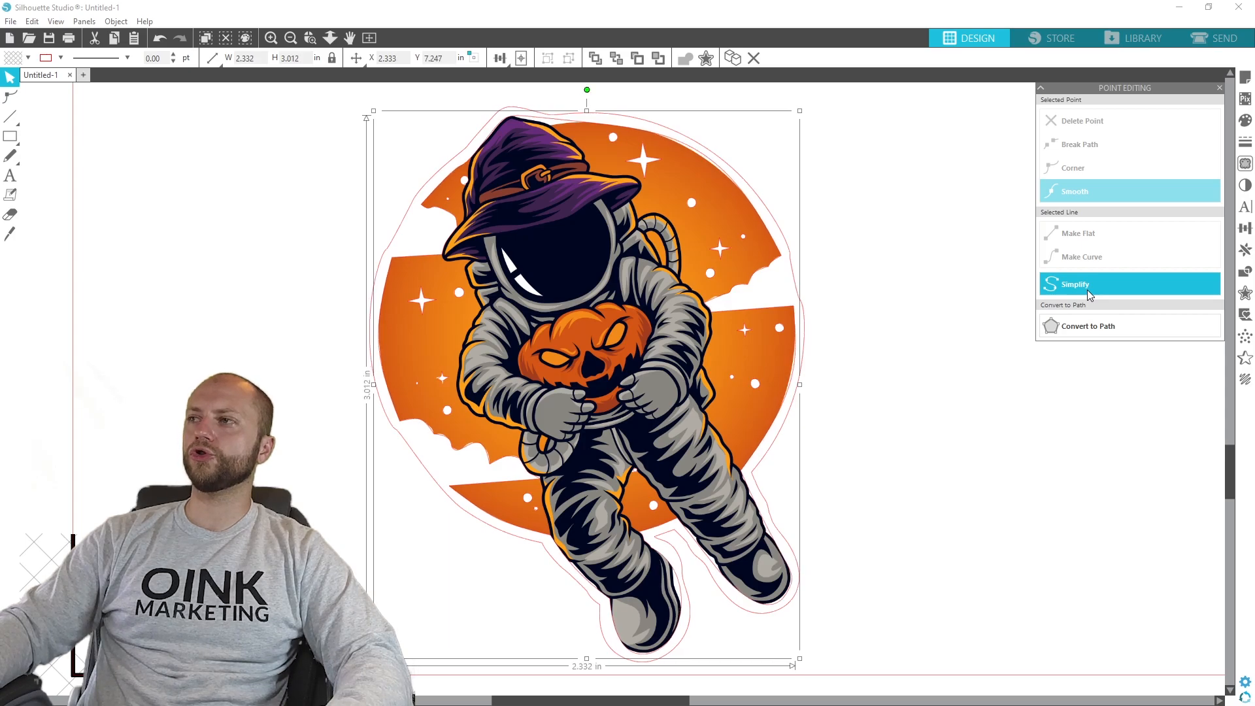
left_click(1088, 289)
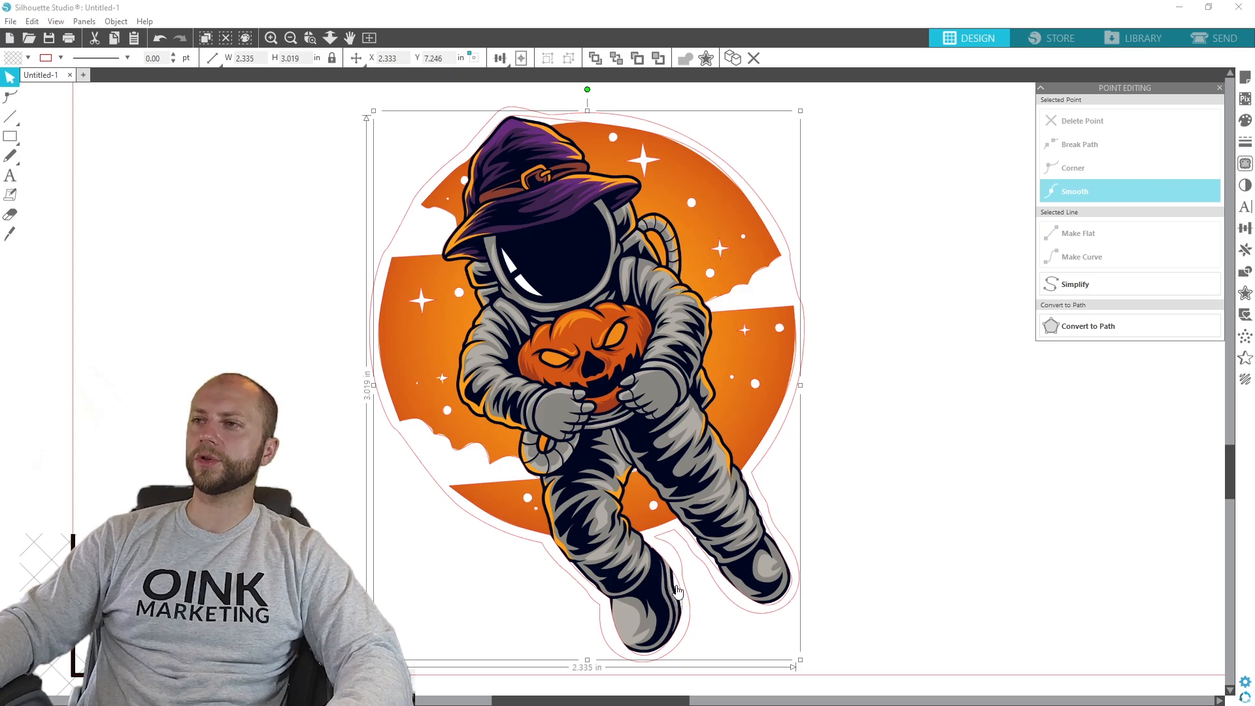
- Undo the repeated Simplify edits on the witch-hat astronaut and deselect the artwork
key("ctrl+z")
key("ctrl+z")
key("ctrl+z")
key("ctrl+z")
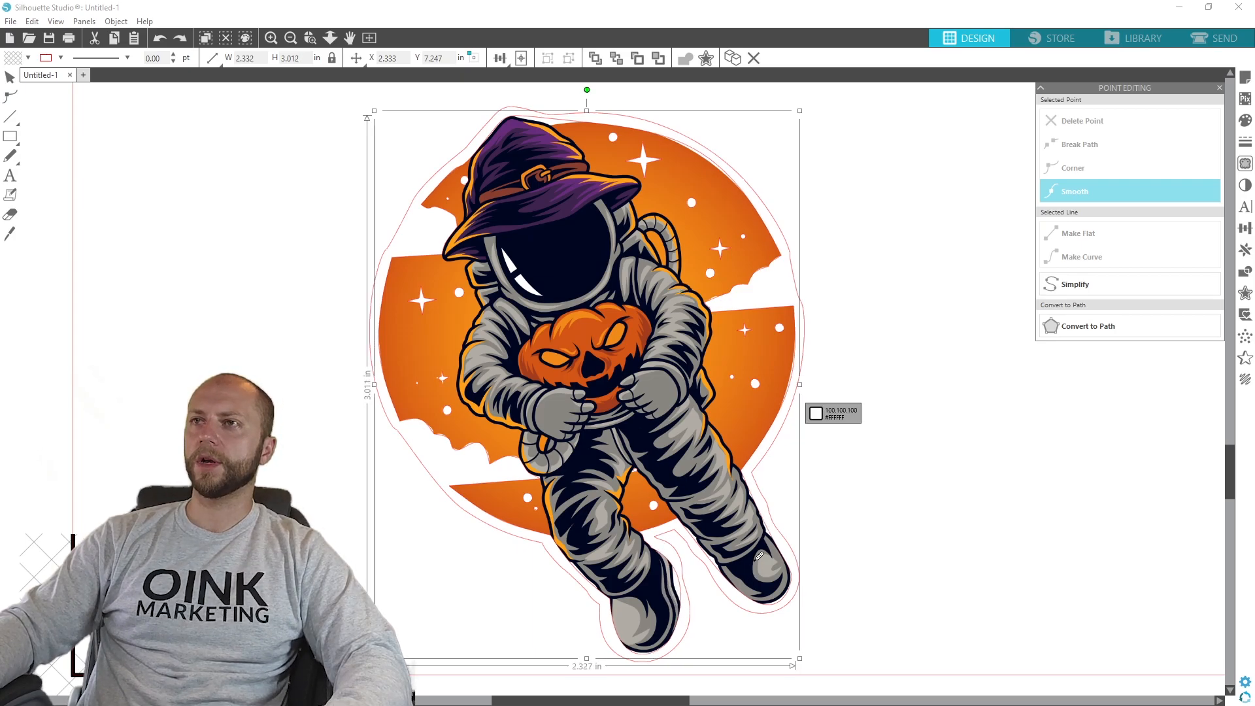
key("ctrl+z")
key("ctrl+z")
key("ctrl+z")
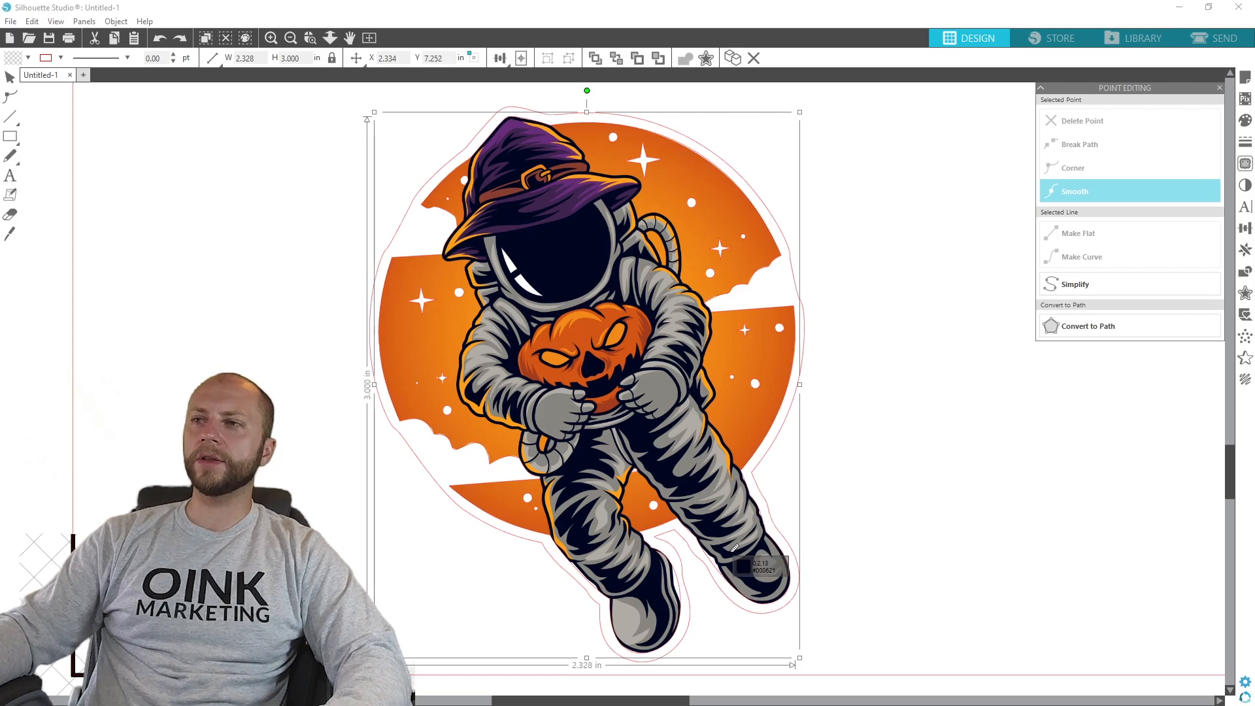
key("ctrl+z")
key("ctrl+z")
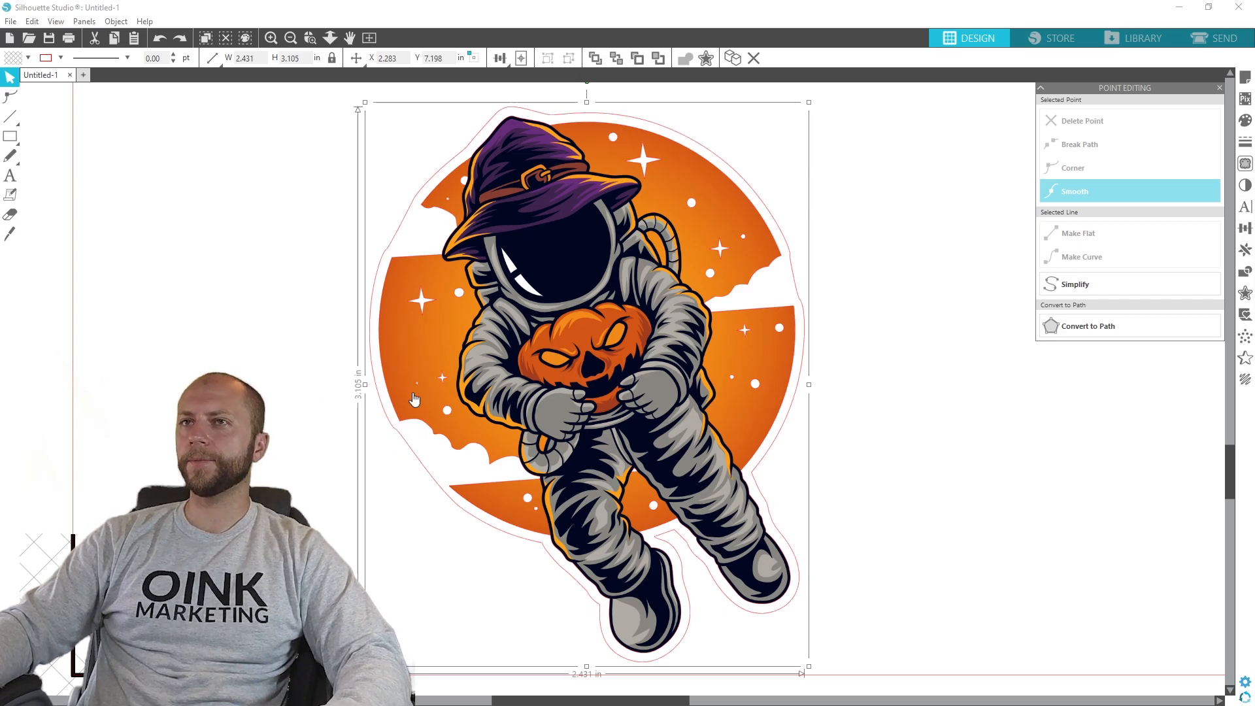
left_click(868, 466)
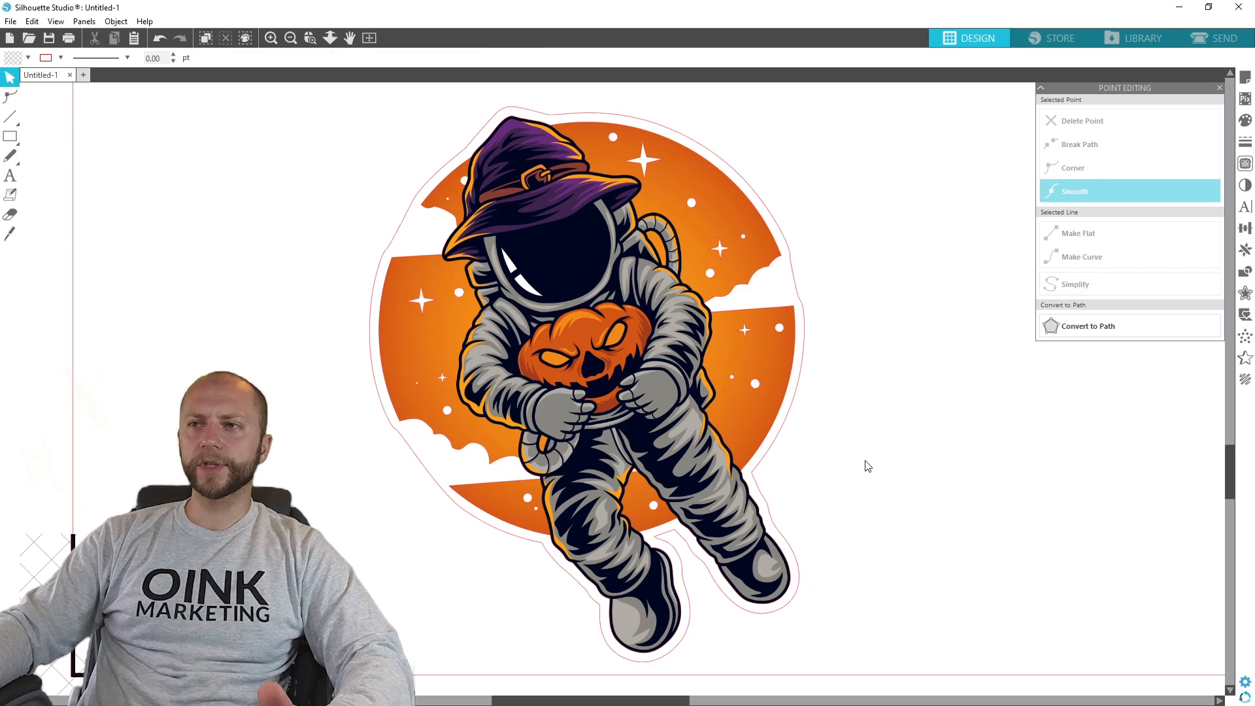
mouse_move(673, 468)
left_mouse_down()
mouse_move(763, 528)
mouse_move(661, 444)
mouse_move(671, 456)
left_mouse_up()
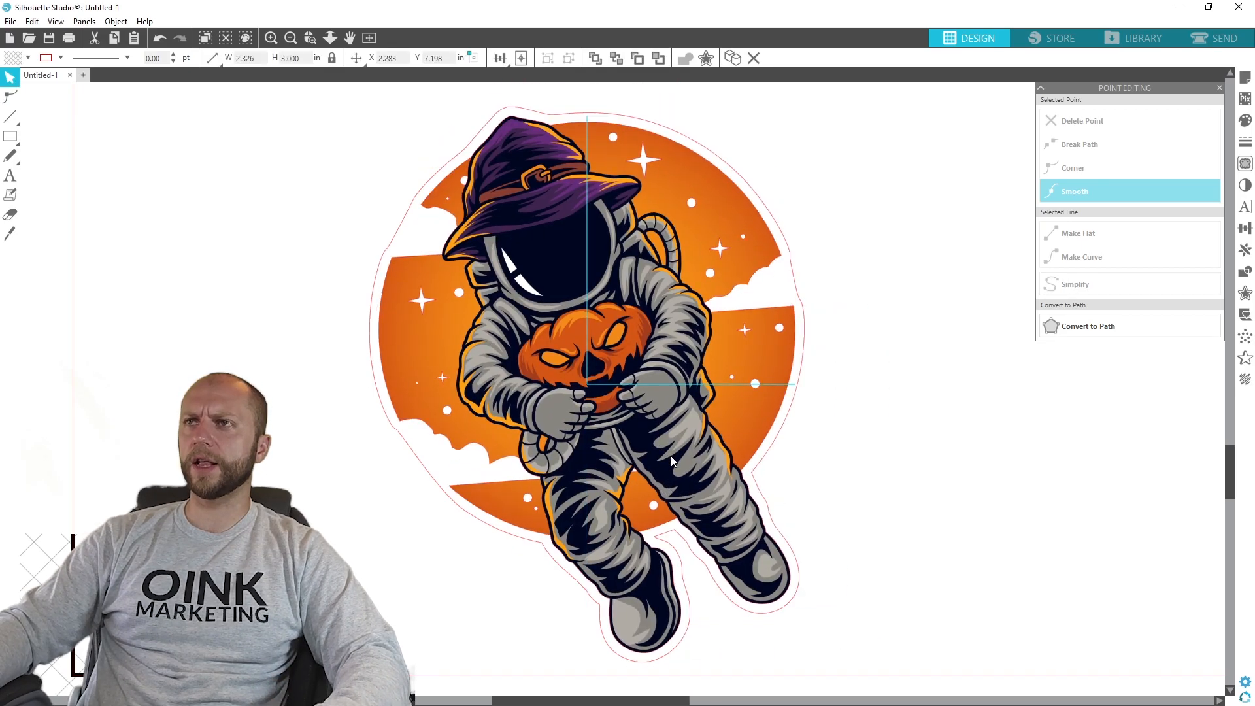
left_click(785, 448)
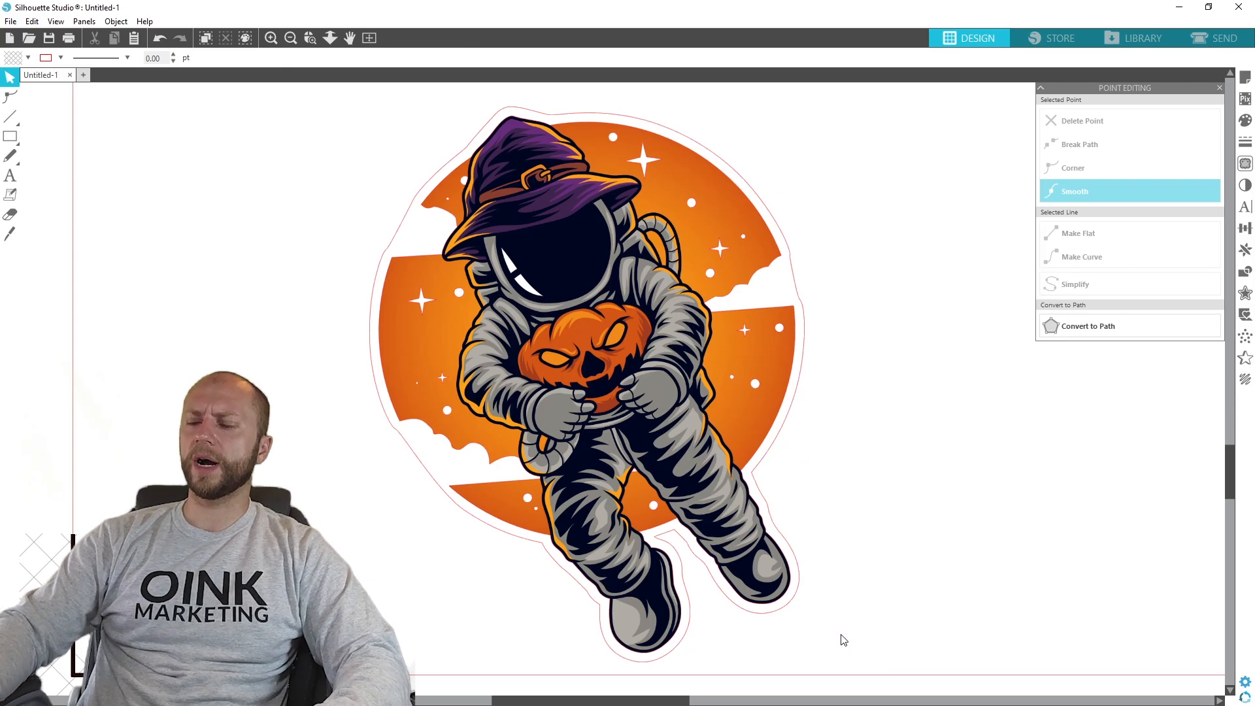
scroll(843, 639, "down", 4)
left_click_drag(738, 518, 468, 249)
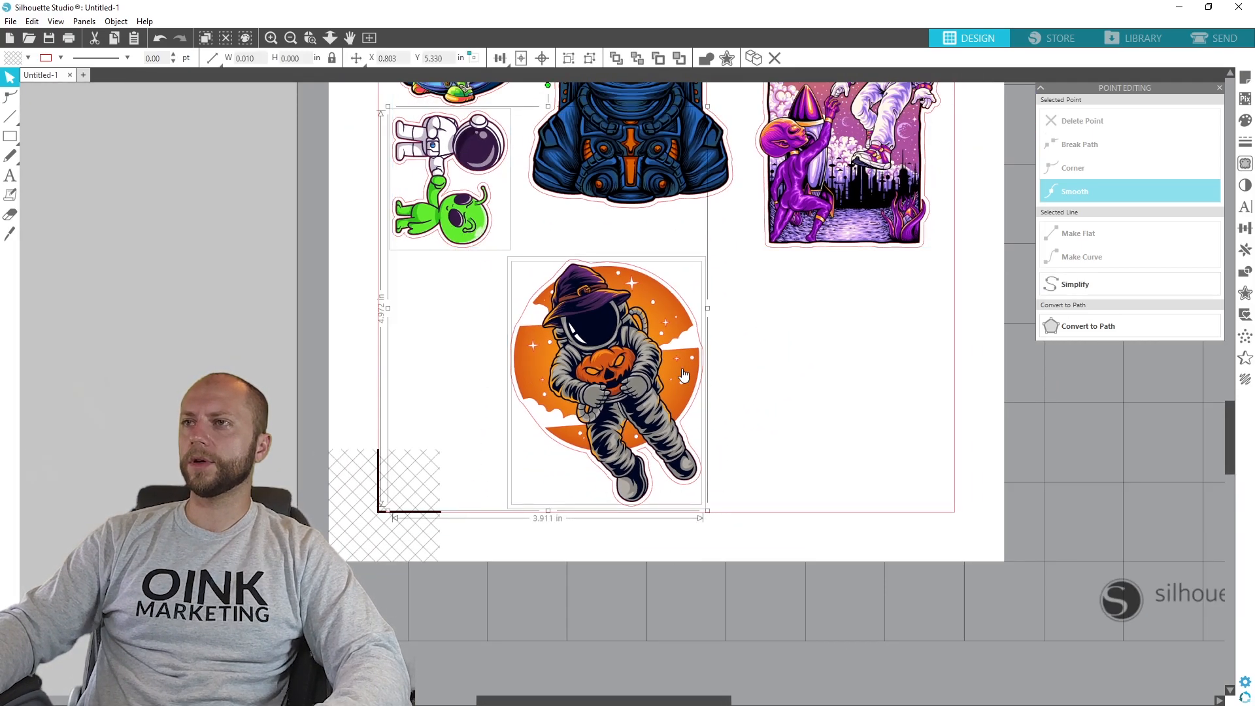
right_click(637, 353)
left_click(717, 563)
left_click_drag(597, 313, 606, 370)
left_click_drag(581, 433, 615, 413)
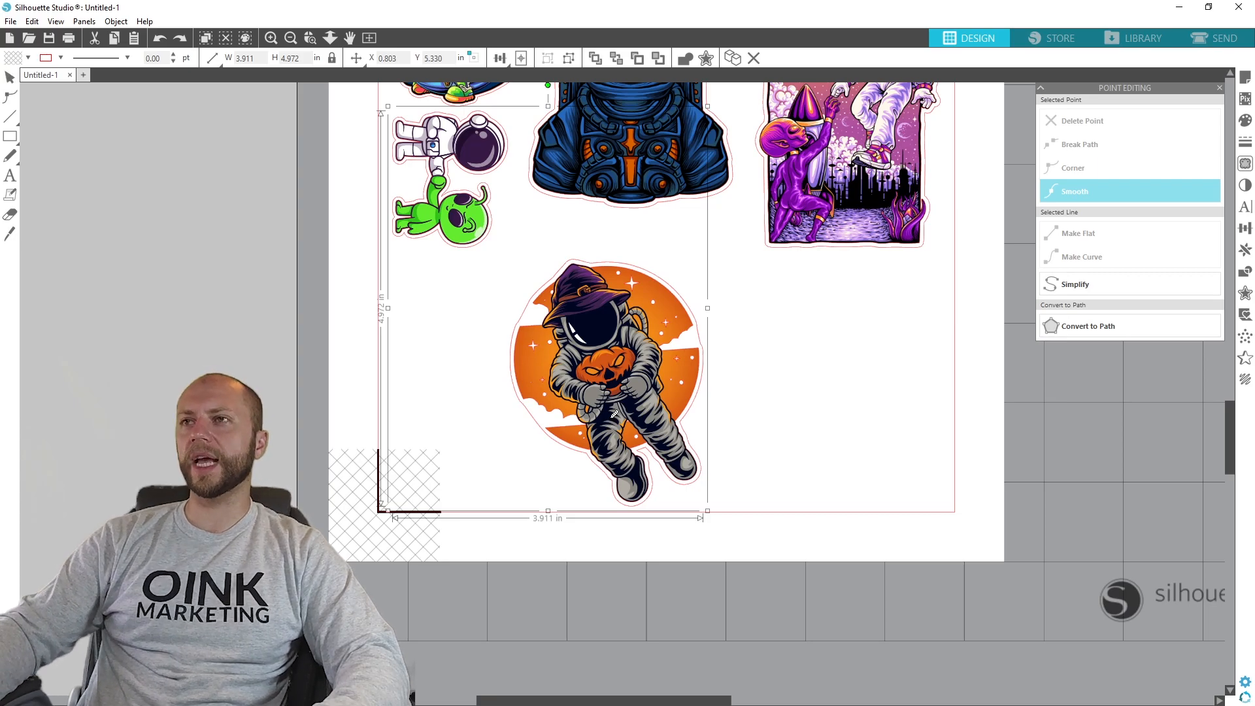
left_click(762, 398)
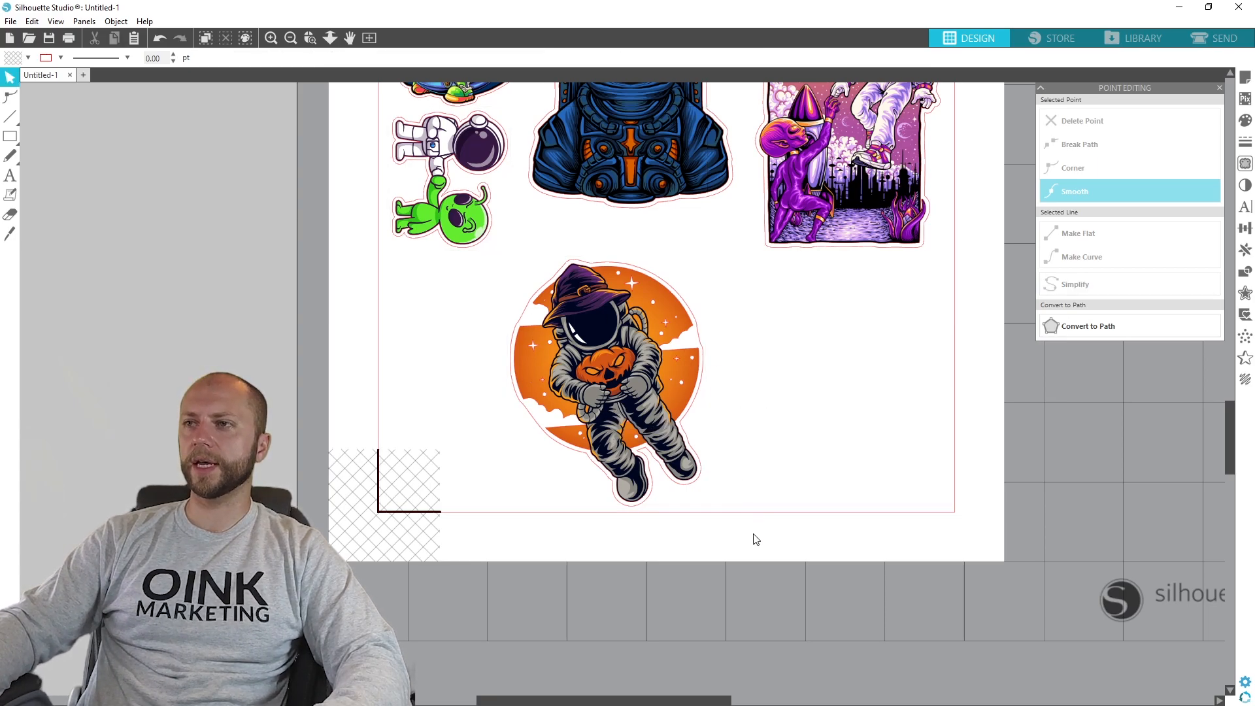
mouse_move(598, 346)
left_mouse_down()
mouse_move(642, 404)
mouse_move(856, 369)
mouse_move(621, 331)
mouse_move(599, 342)
left_mouse_up()
left_click(769, 500)
- Group the witch-hat astronaut with its cut line, scale the group down and move it up beneath the blue astronaut sticker
left_click_drag(761, 509, 492, 250)
right_click(614, 331)
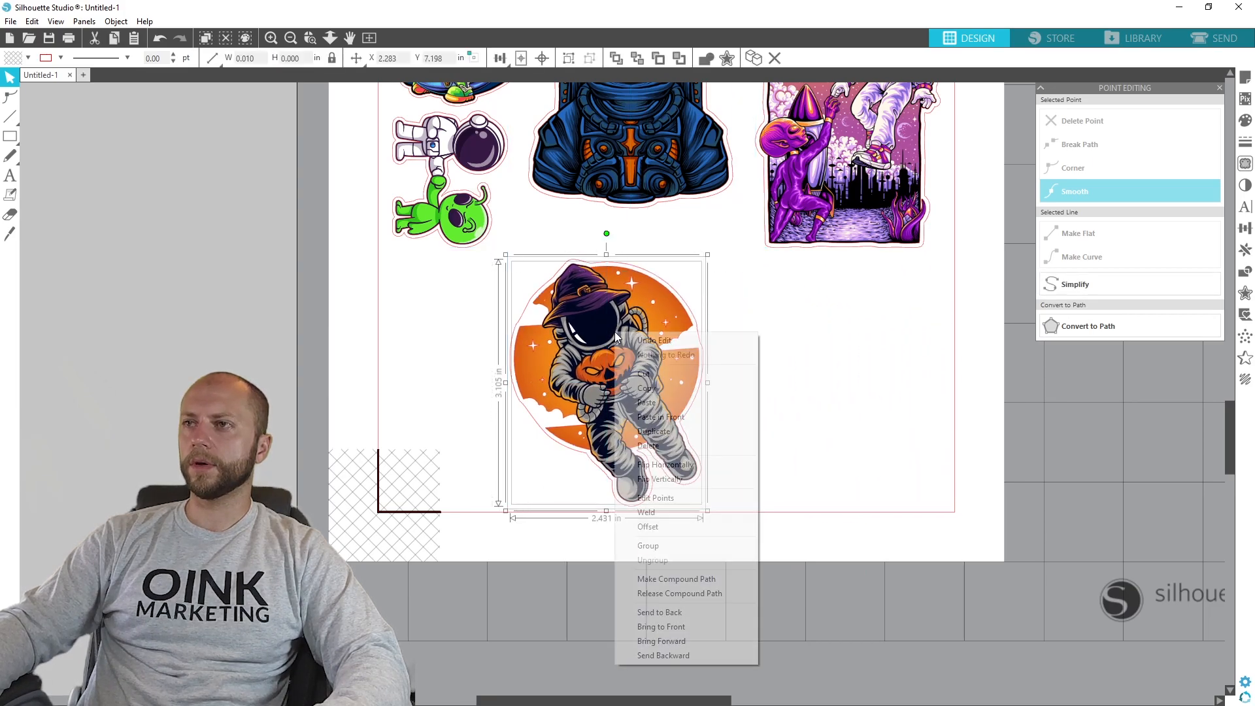
left_click(654, 546)
left_click_drag(696, 515, 629, 416)
left_click_drag(580, 302, 619, 281)
left_click(273, 386)
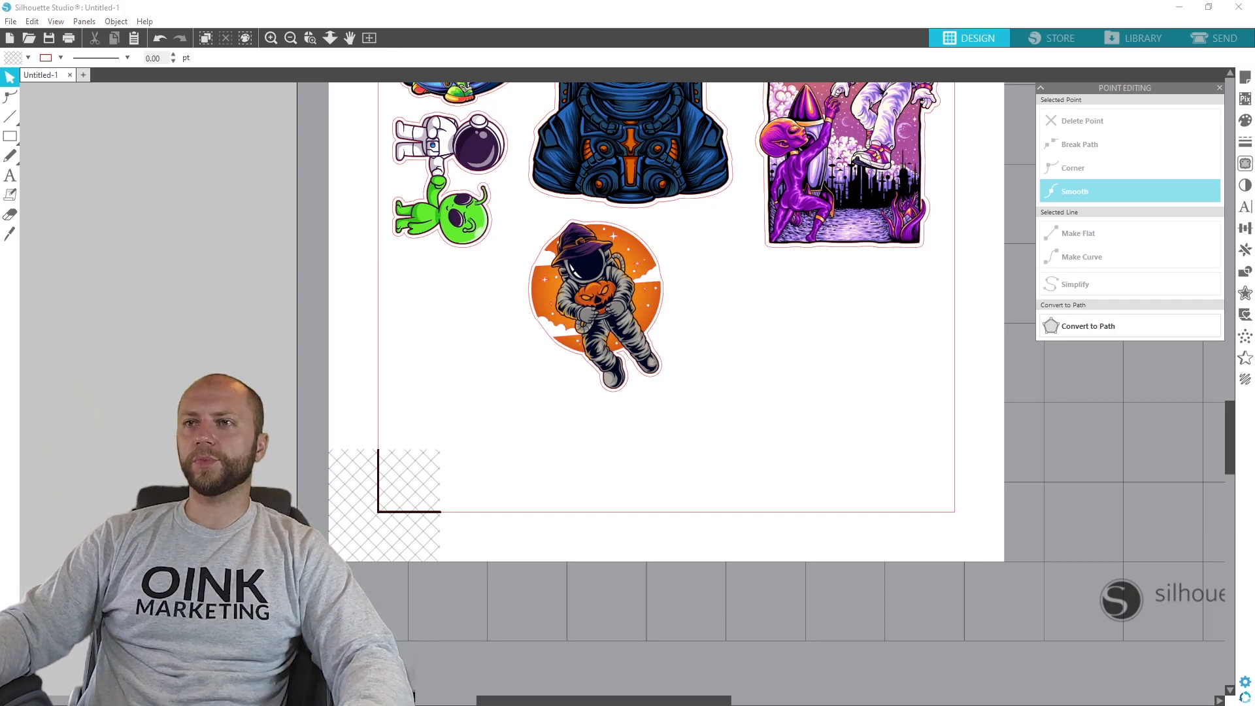
- Set the oversized fishing astronaut artwork's height to 4 in and place it in the empty area beside the page
left_click_drag(0, 507, 57, 508)
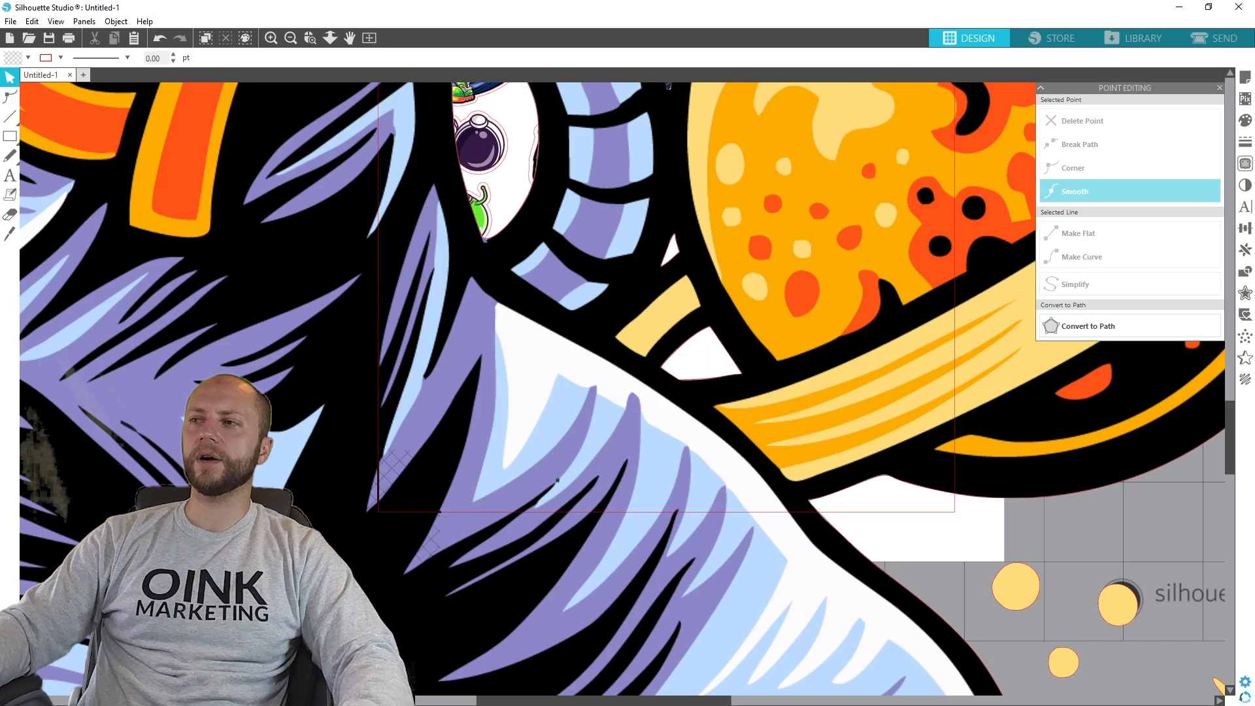
left_click(310, 58)
type("4")
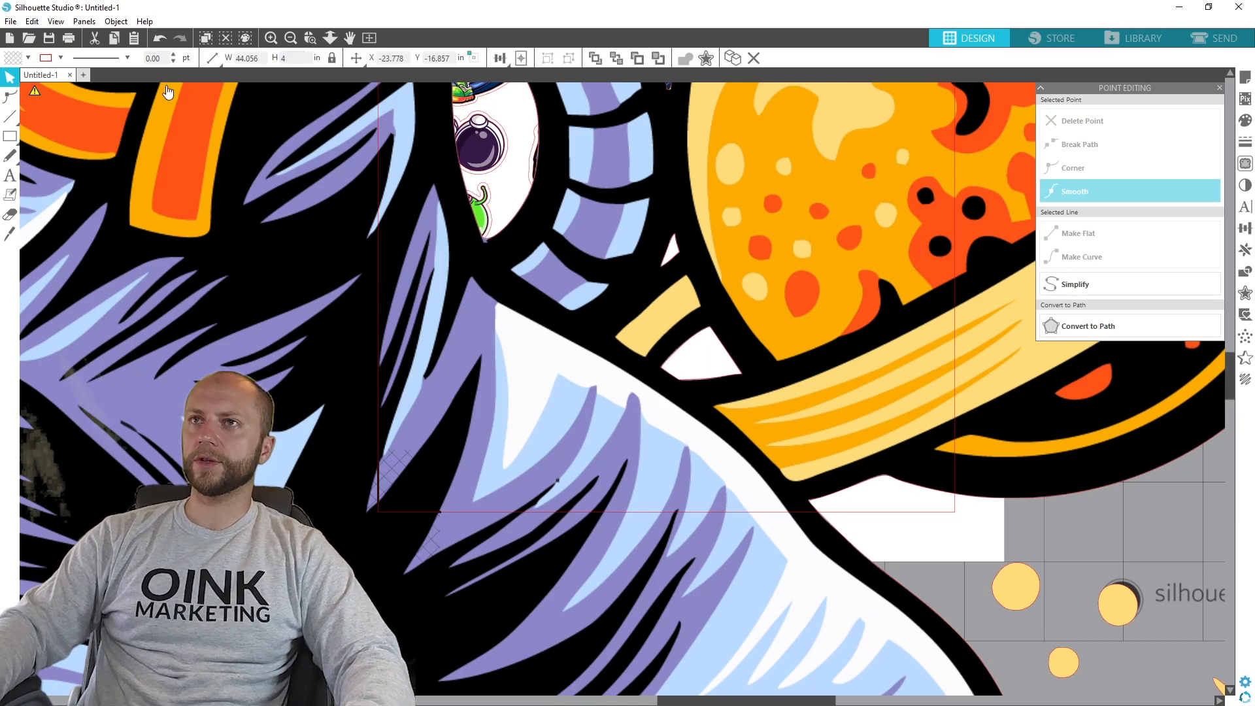
key("Return")
left_click_drag(555, 701, 421, 699)
left_click_drag(556, 434, 400, 383)
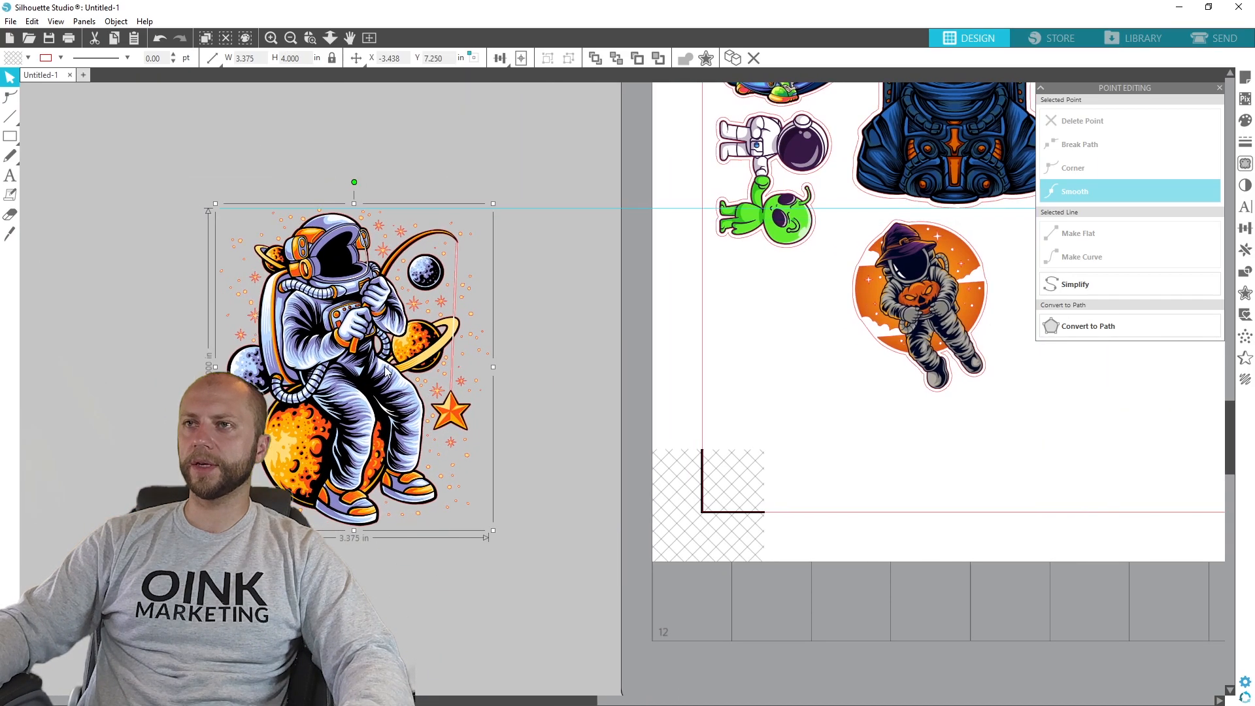
- Define a trace area of about 3.75 by 4.75 in around the whole fishing astronaut artwork
scroll(406, 418, "up", 1)
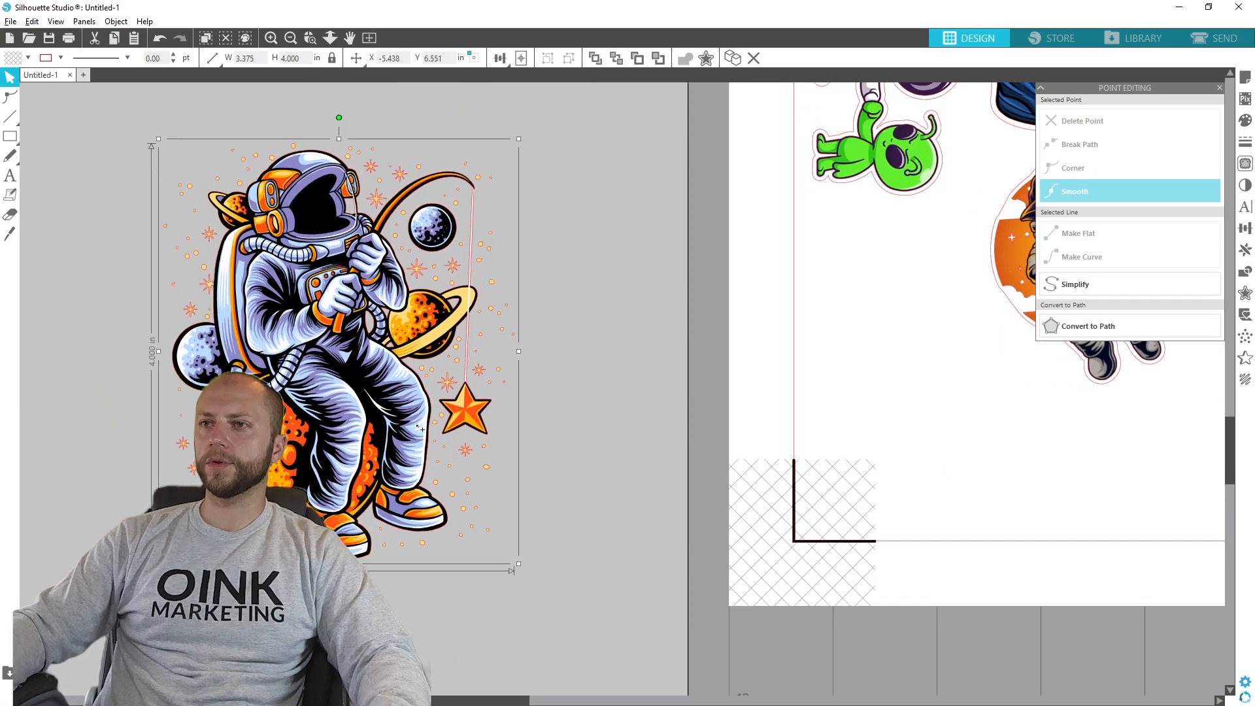
scroll(406, 417, "up", 1)
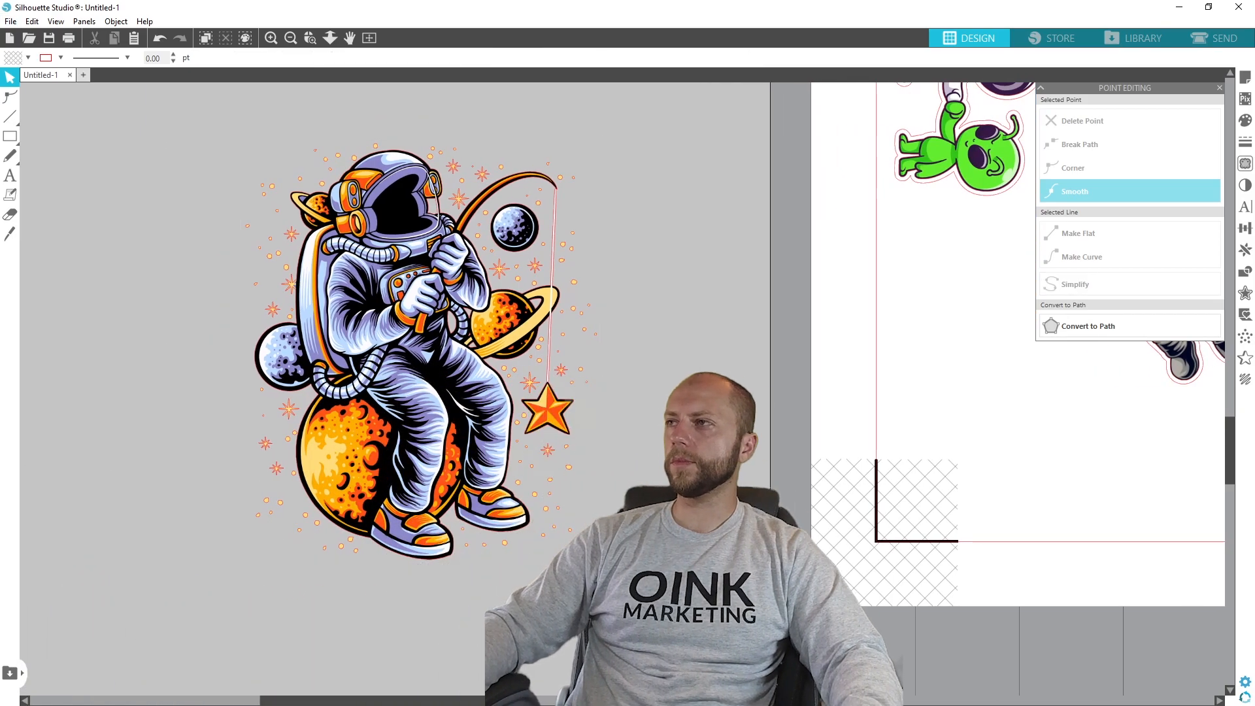
left_click(1244, 164)
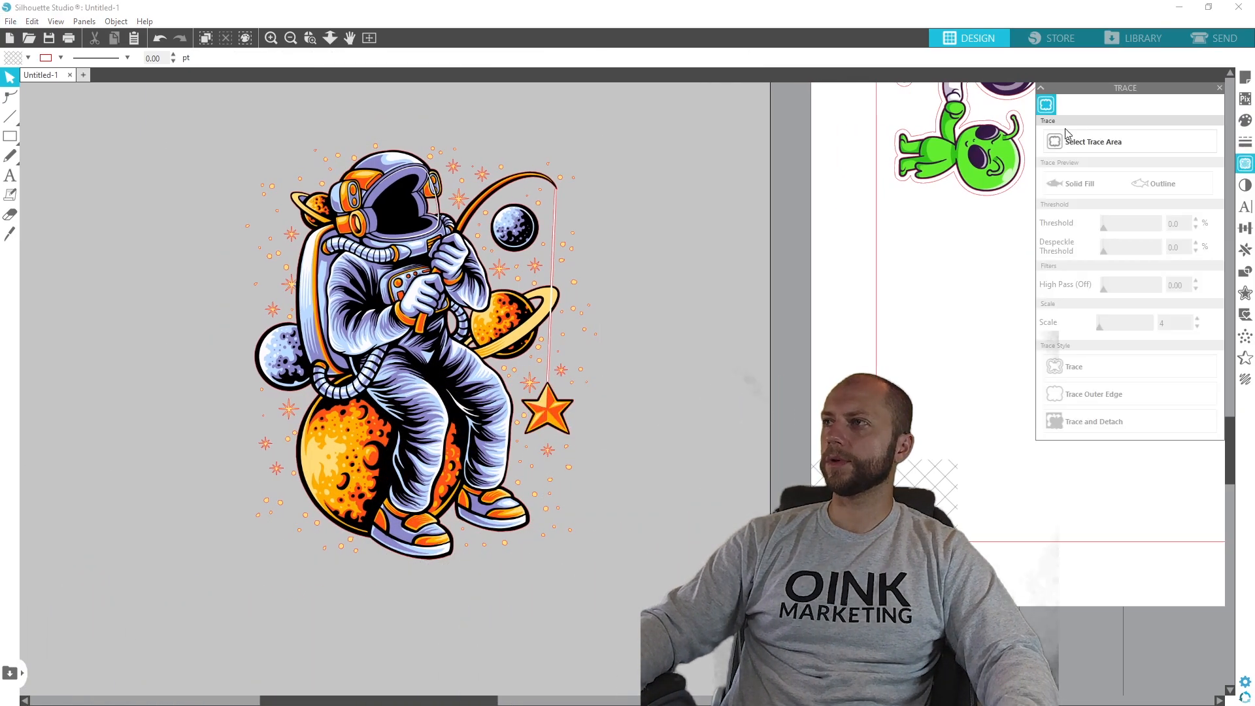
left_click(1093, 141)
mouse_move(212, 113)
left_mouse_down()
mouse_move(344, 397)
mouse_move(617, 608)
mouse_move(598, 589)
left_mouse_up()
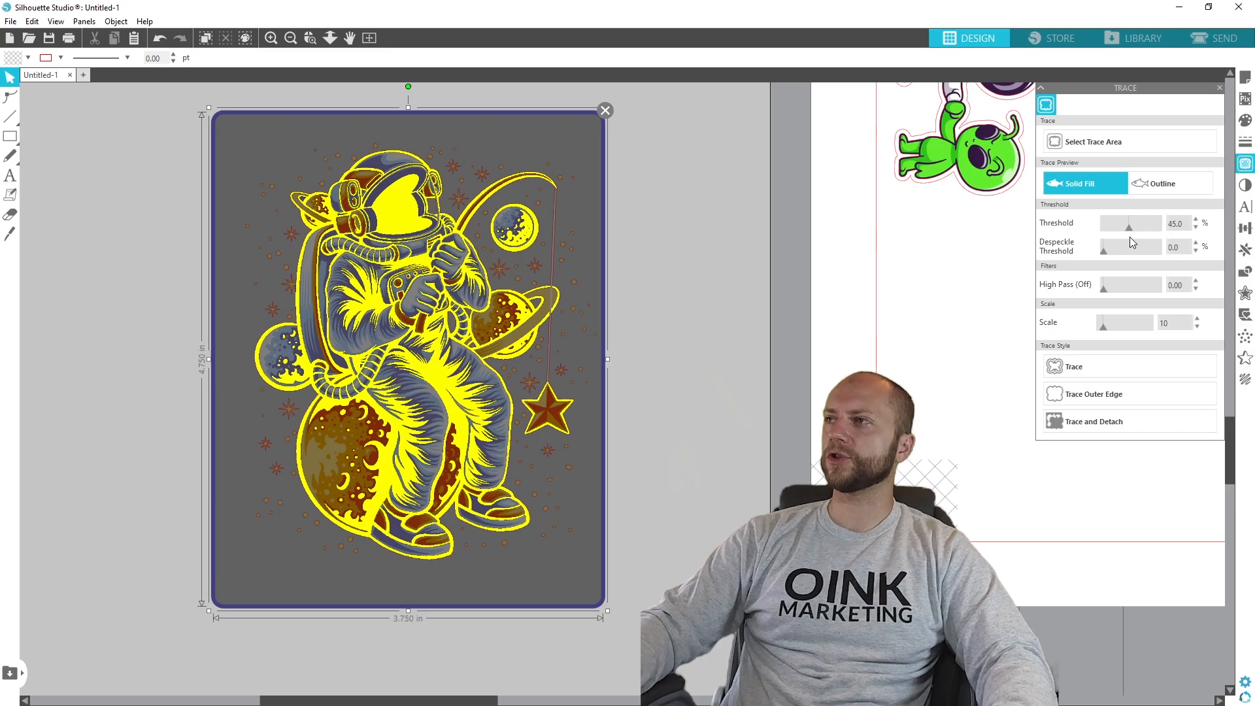
- Set the trace threshold to 100%, trace the outer edge and check the outline by moving the artwork aside and back
left_click_drag(1129, 226, 1133, 227)
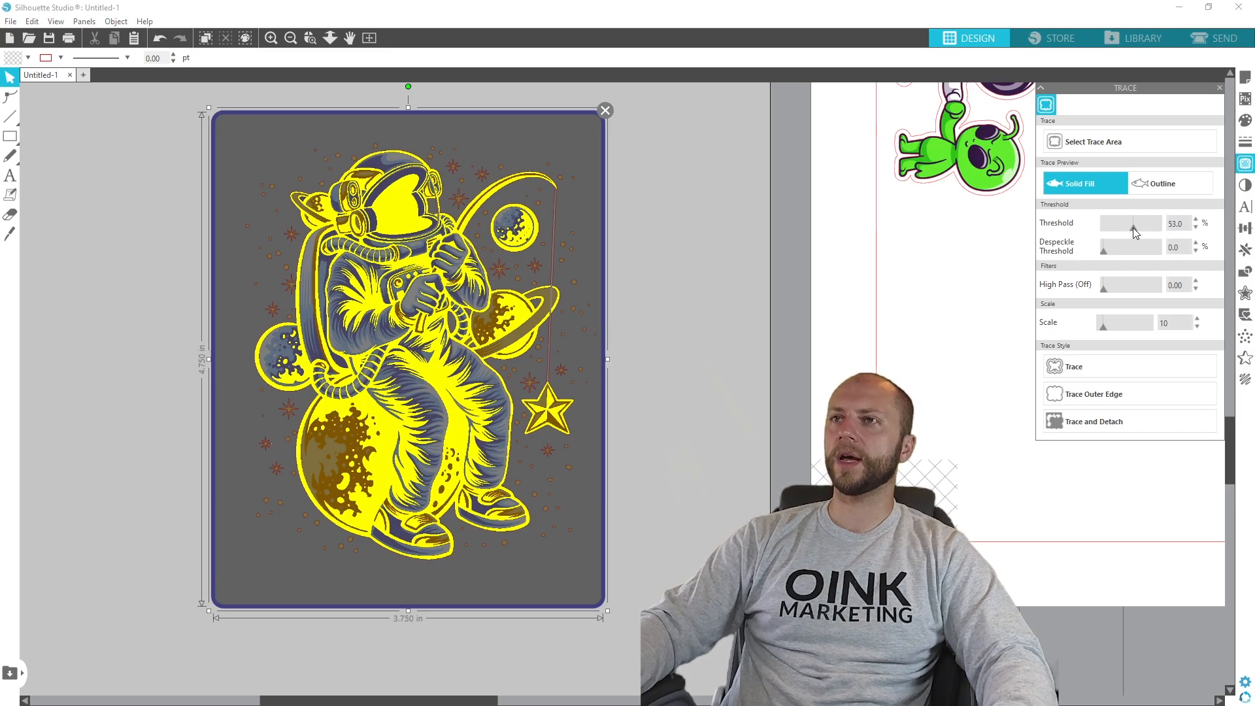
left_click_drag(1132, 228, 1192, 237)
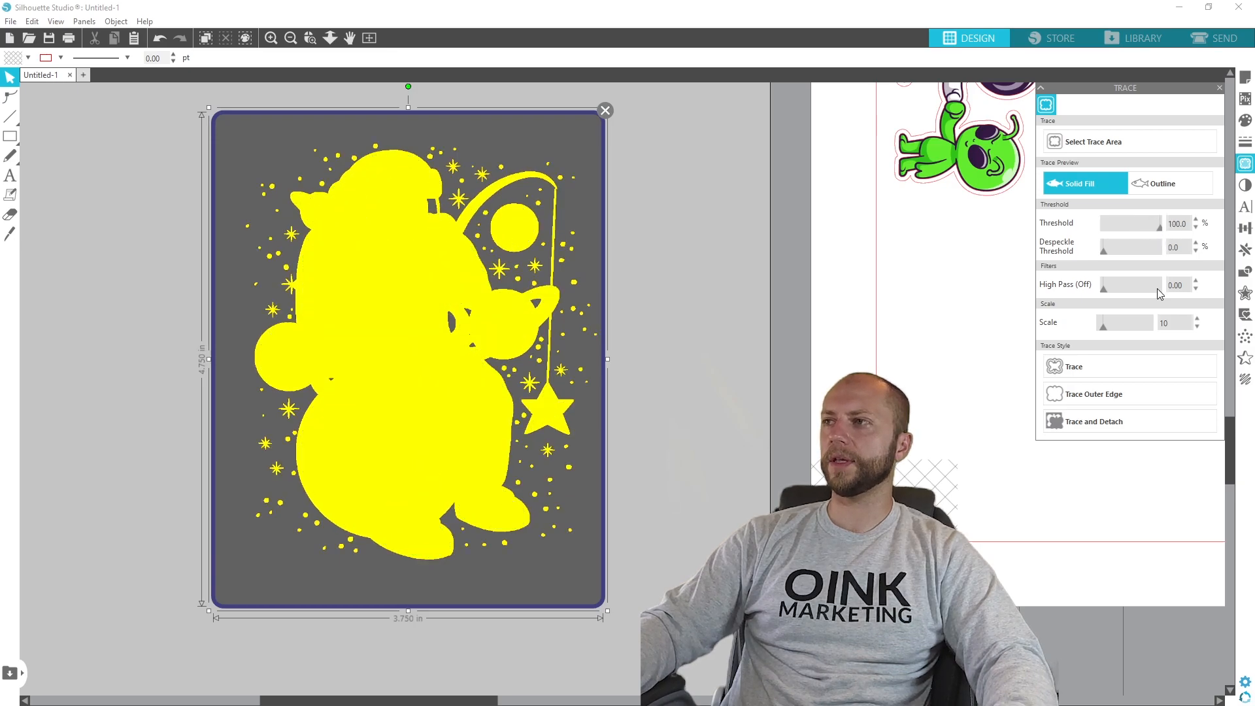
left_click(1148, 391)
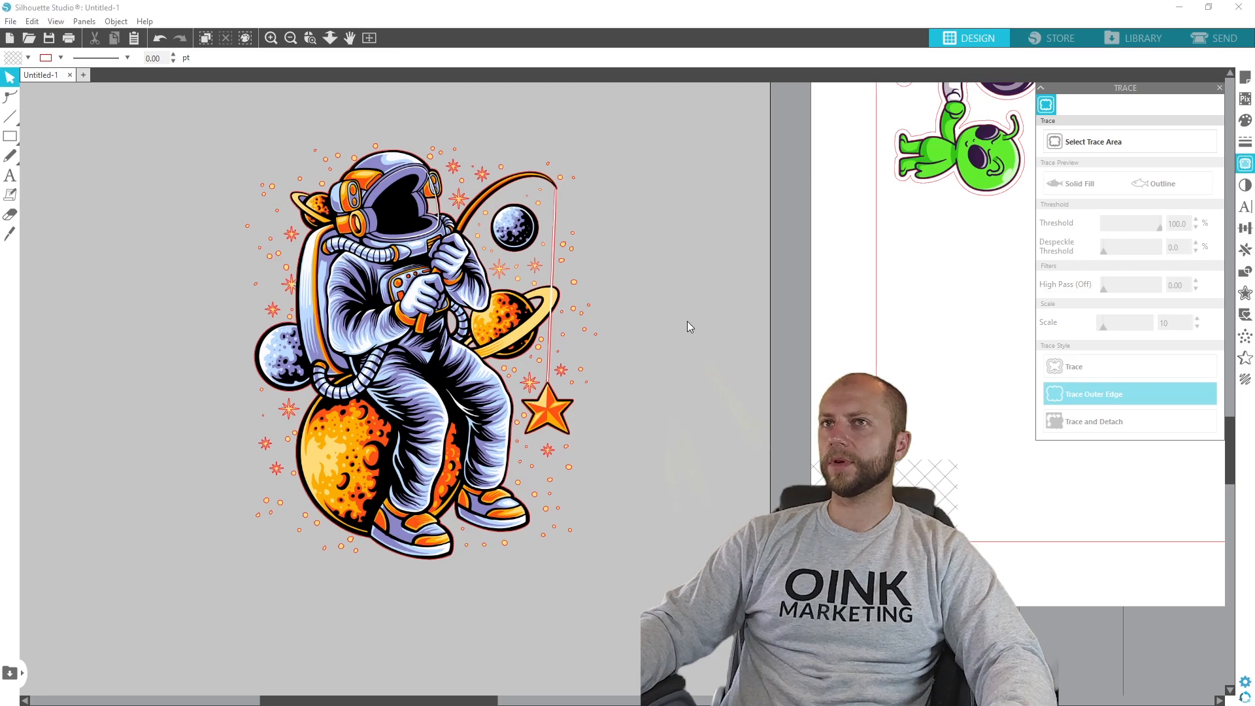
mouse_move(400, 317)
left_mouse_down()
mouse_move(676, 406)
mouse_move(763, 410)
left_mouse_up()
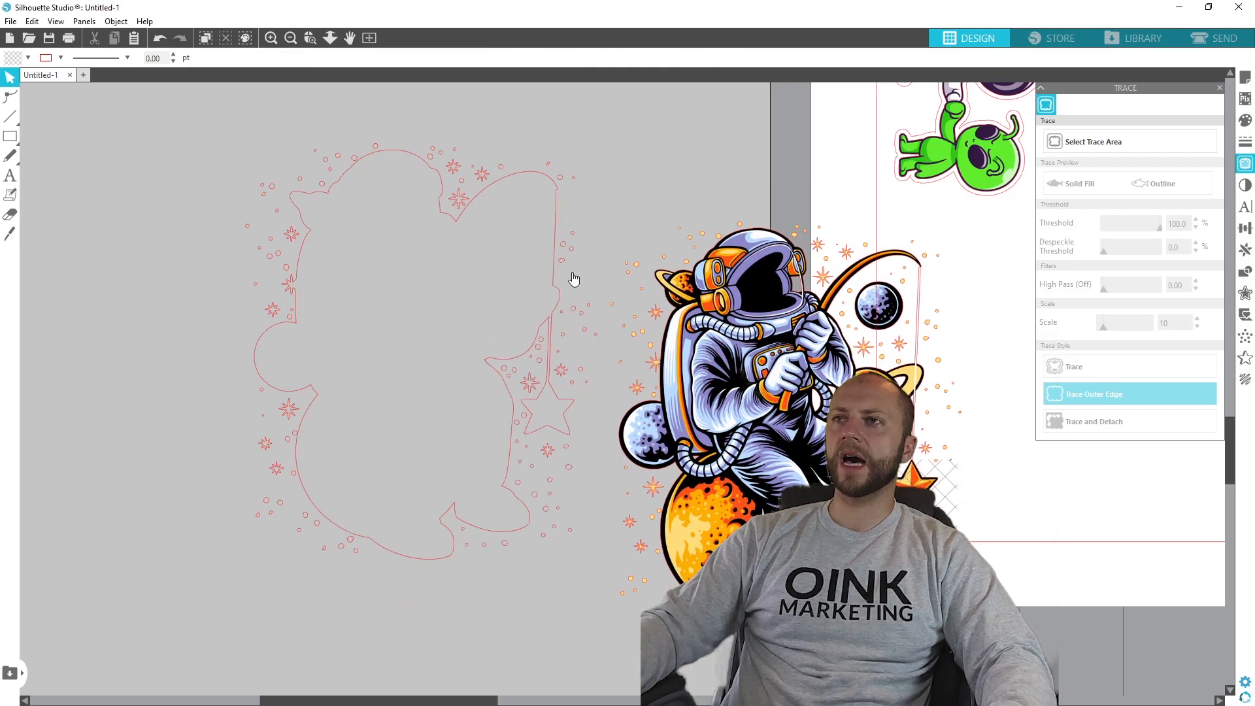
mouse_move(783, 430)
left_mouse_down()
mouse_move(394, 350)
mouse_move(421, 348)
left_mouse_up()
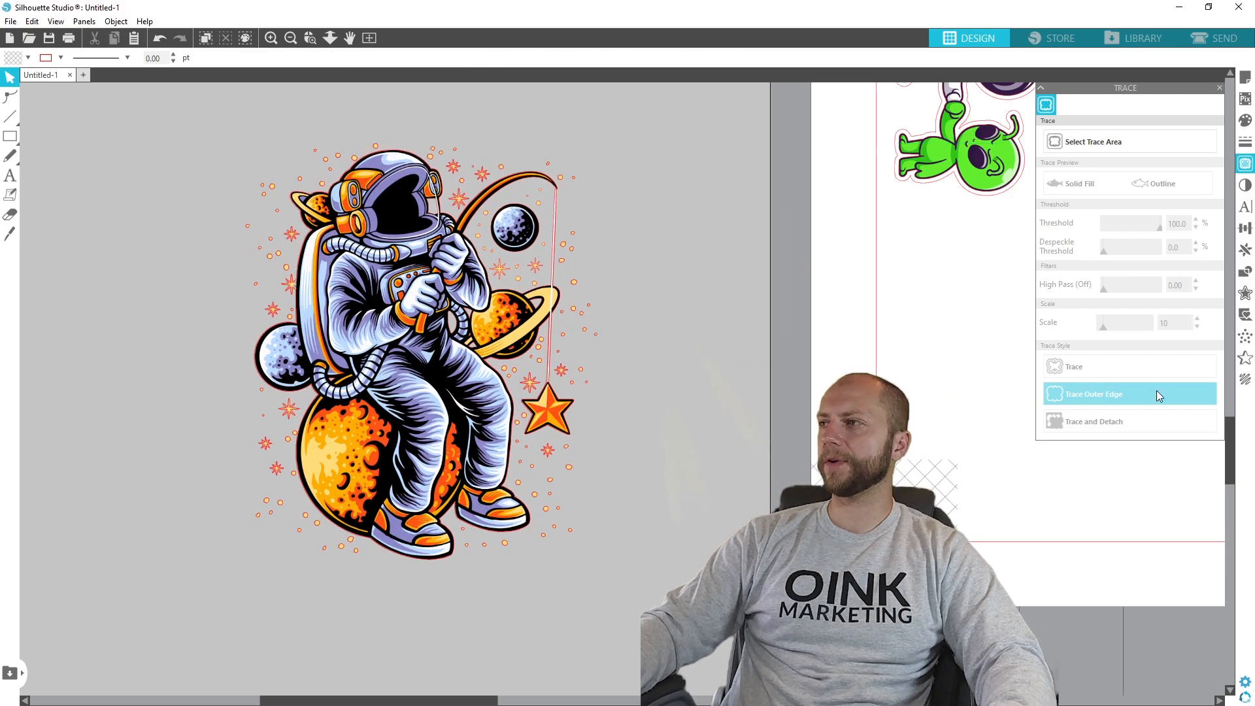
- Start an Offset with rounded corners on the fishing astronaut artwork and reduce the offset distance to 0.100 in
left_click(1245, 293)
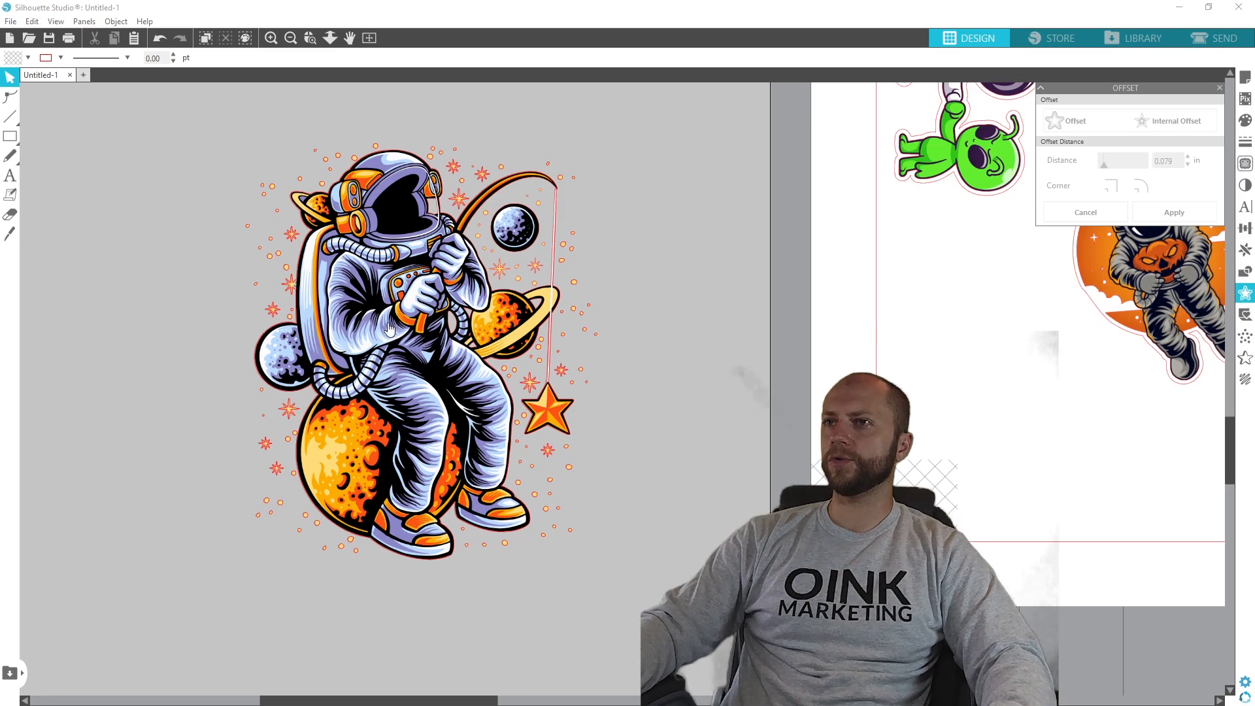
left_click(411, 328)
left_click(1072, 121)
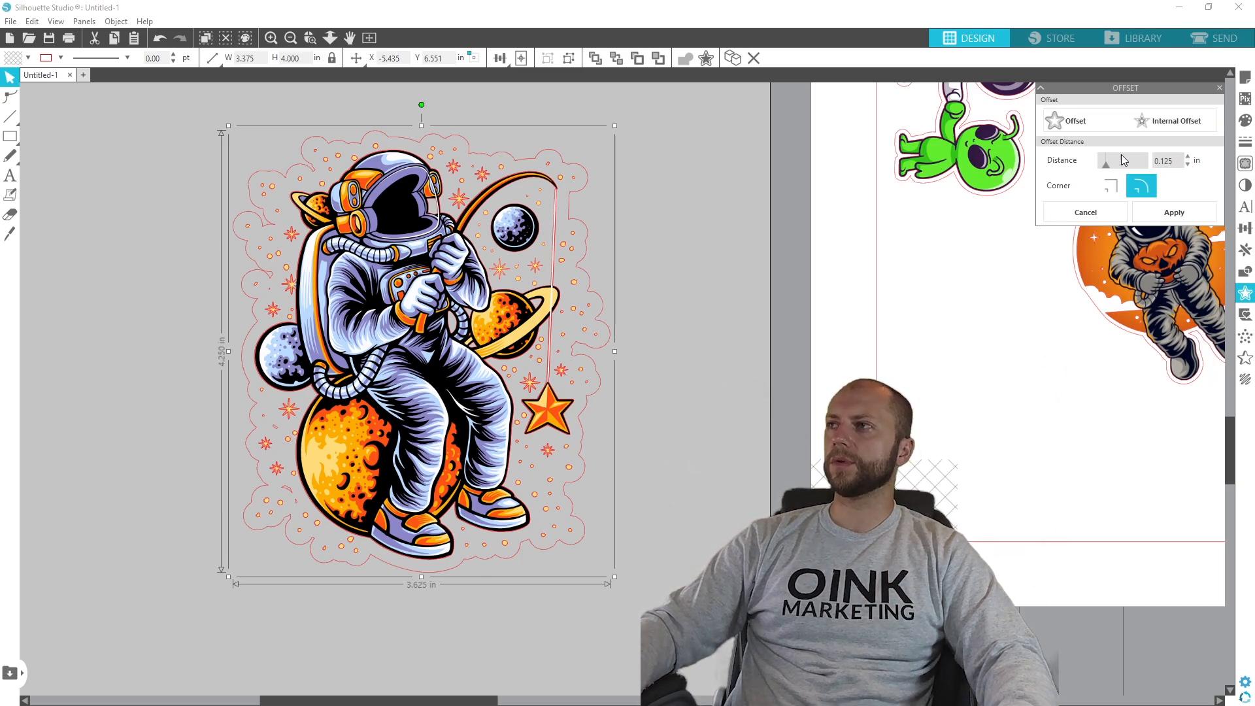
left_click(1188, 166)
left_click(1189, 165)
left_click(1188, 165)
left_click(1189, 166)
- Try an offset distance of 0.050 in, set it back to 0.1 in and apply the offset
left_click(1189, 166)
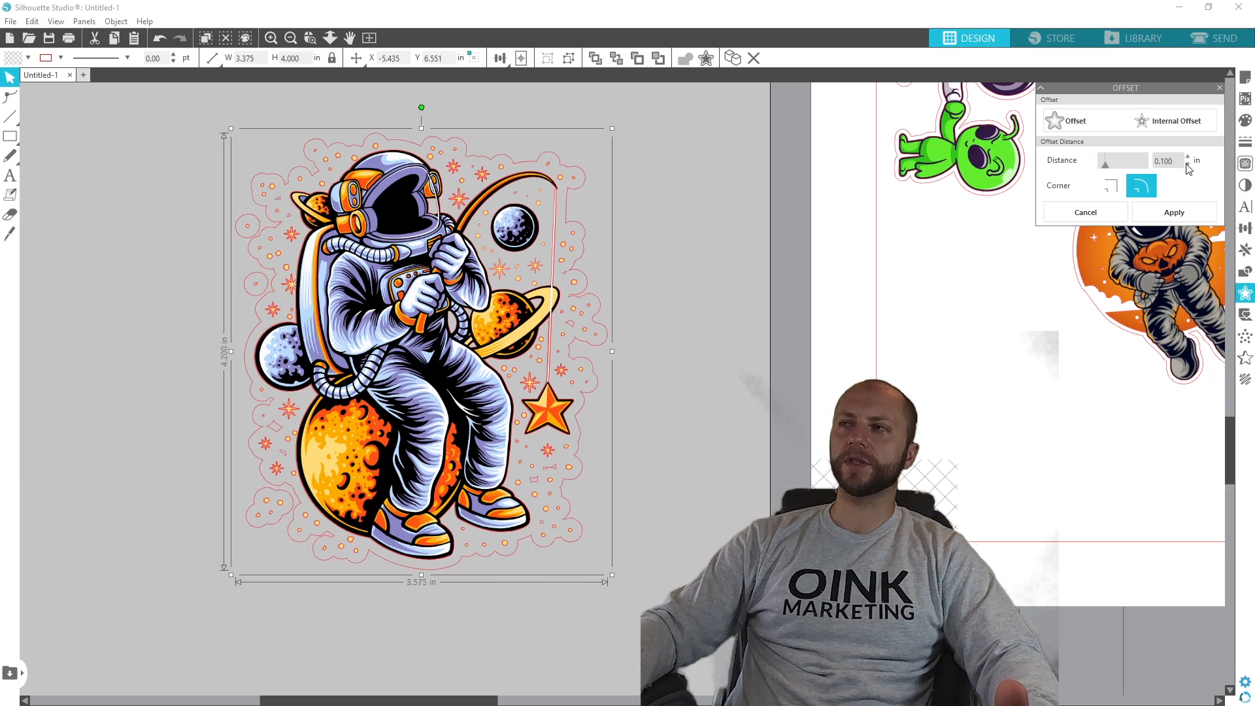
left_click(1189, 166)
left_click(1188, 166)
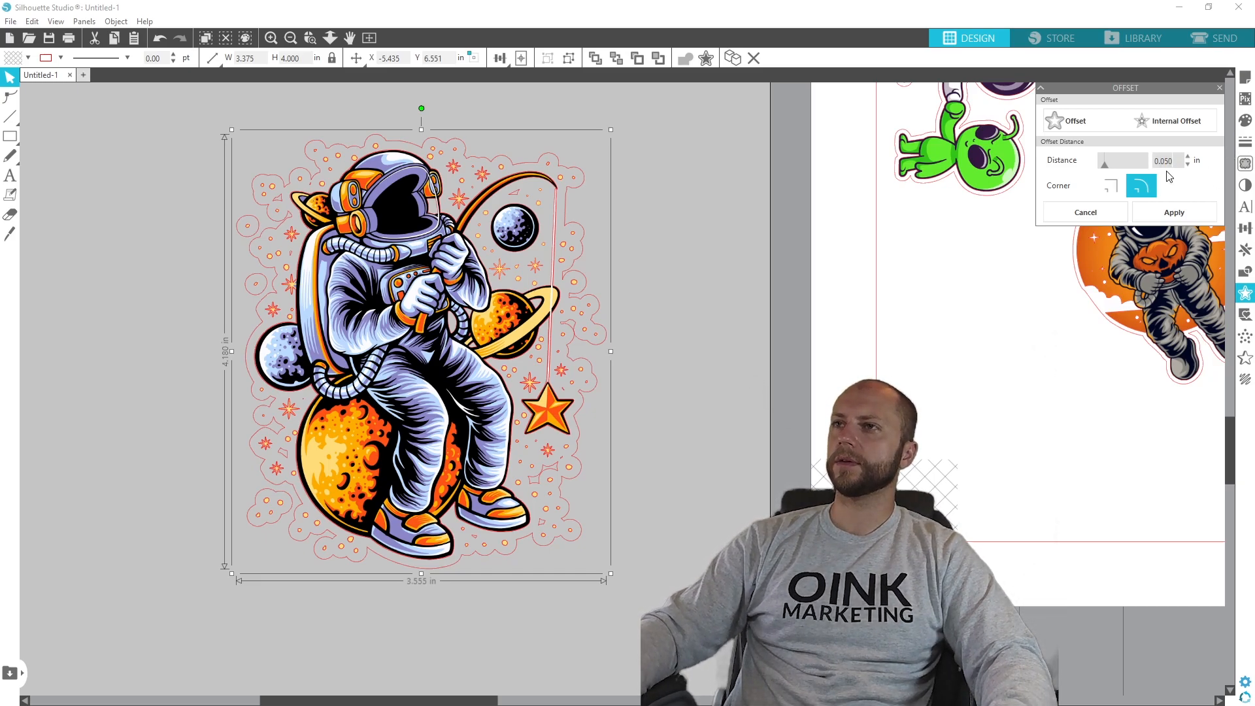
key("Return")
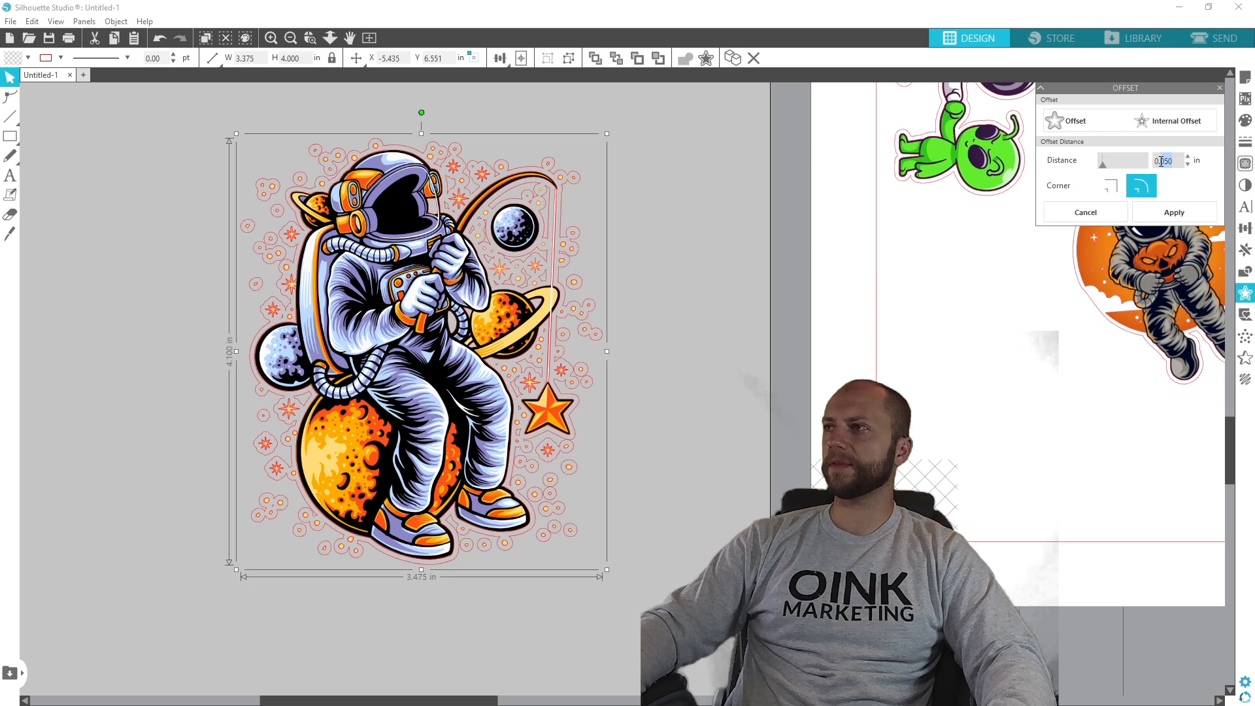
type("0.1")
key("Return")
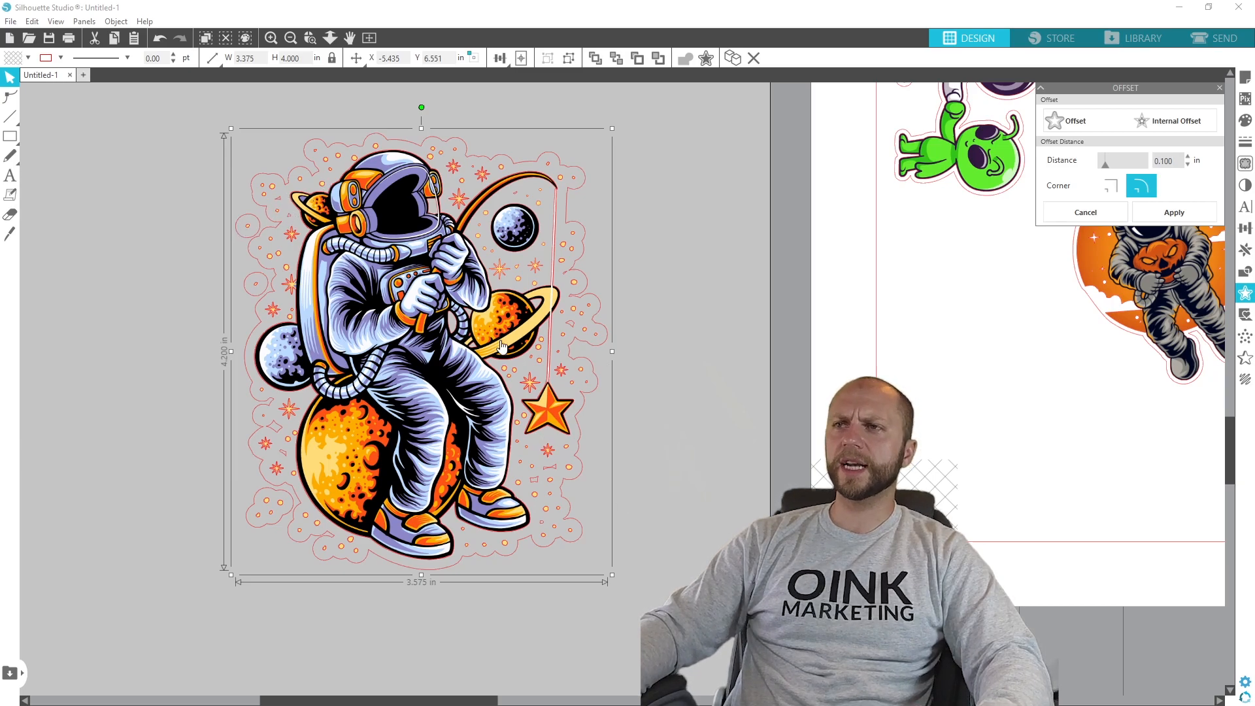
left_click(1175, 213)
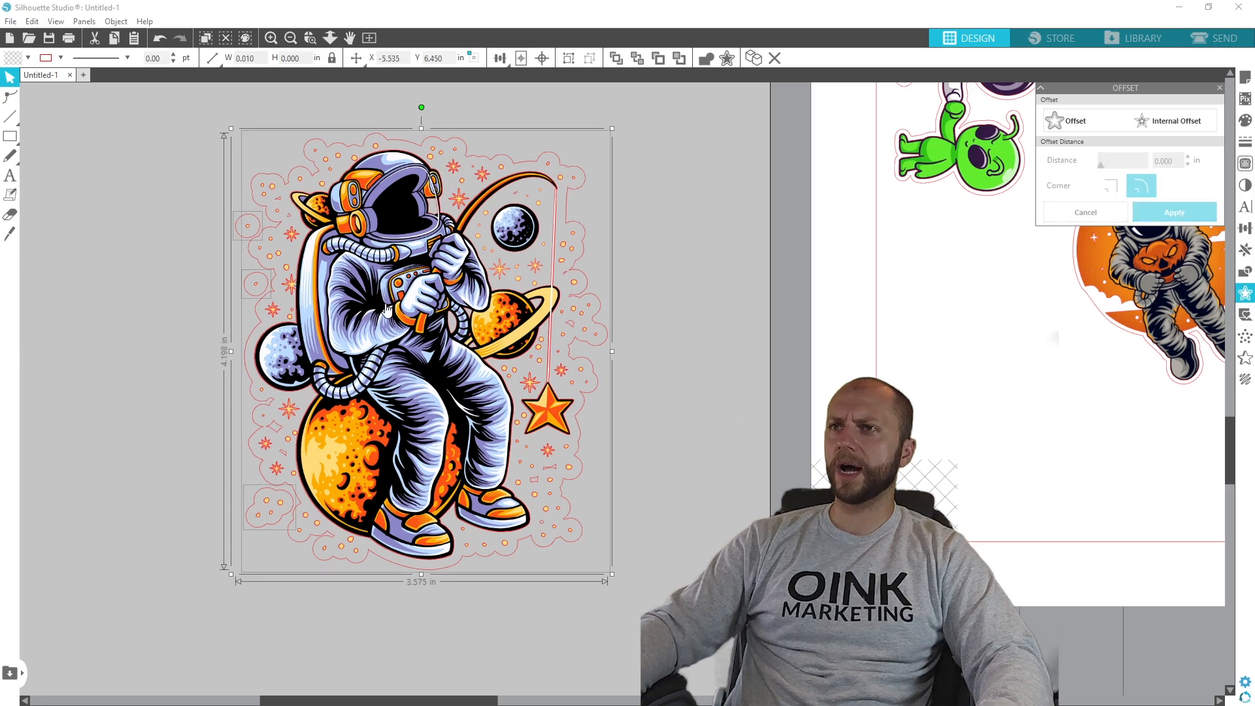
- Move the fishing astronaut artwork aside and delete the traced outline and the large scalloped offset outline left behind
left_click_drag(398, 306, 840, 331)
left_click(644, 255)
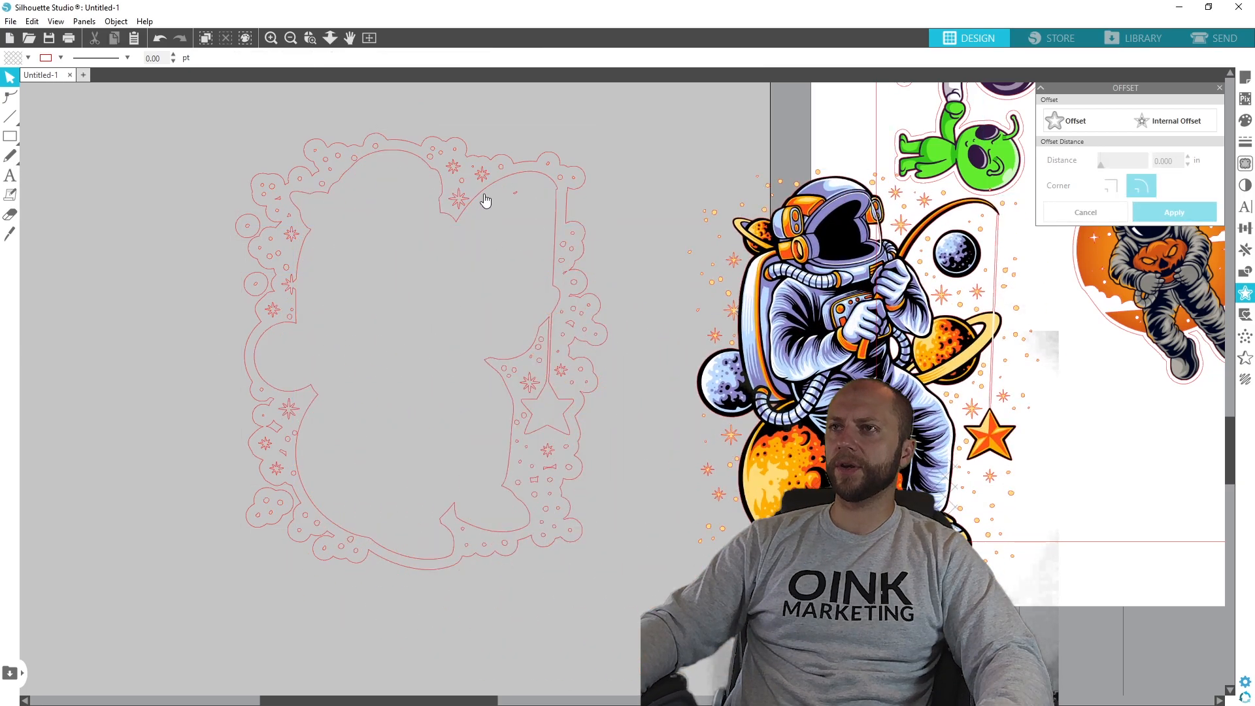
left_click(456, 222)
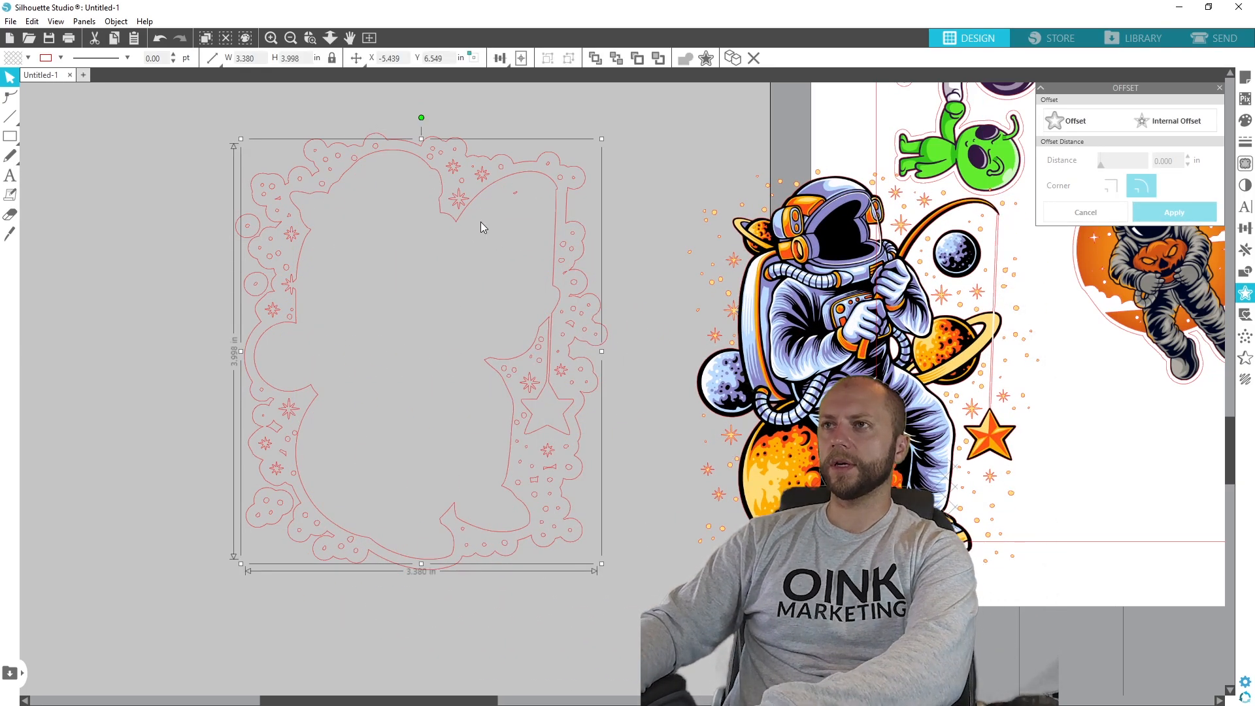
key("Delete")
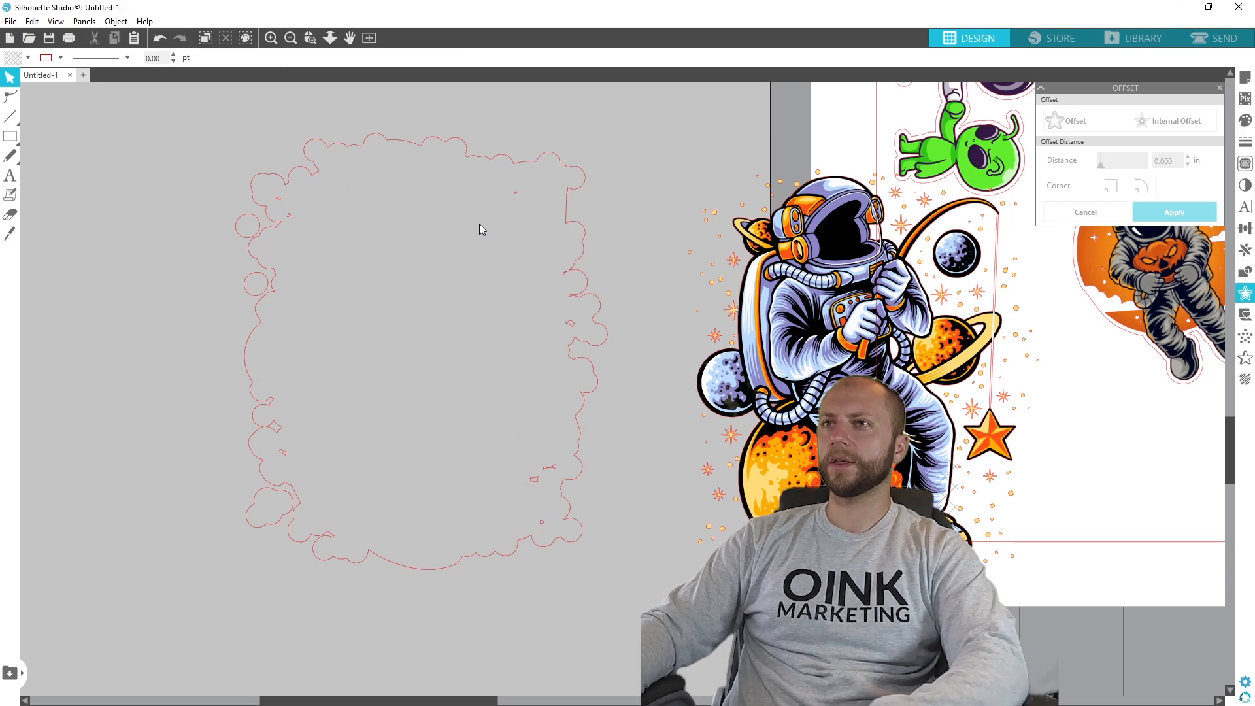
left_click(520, 196)
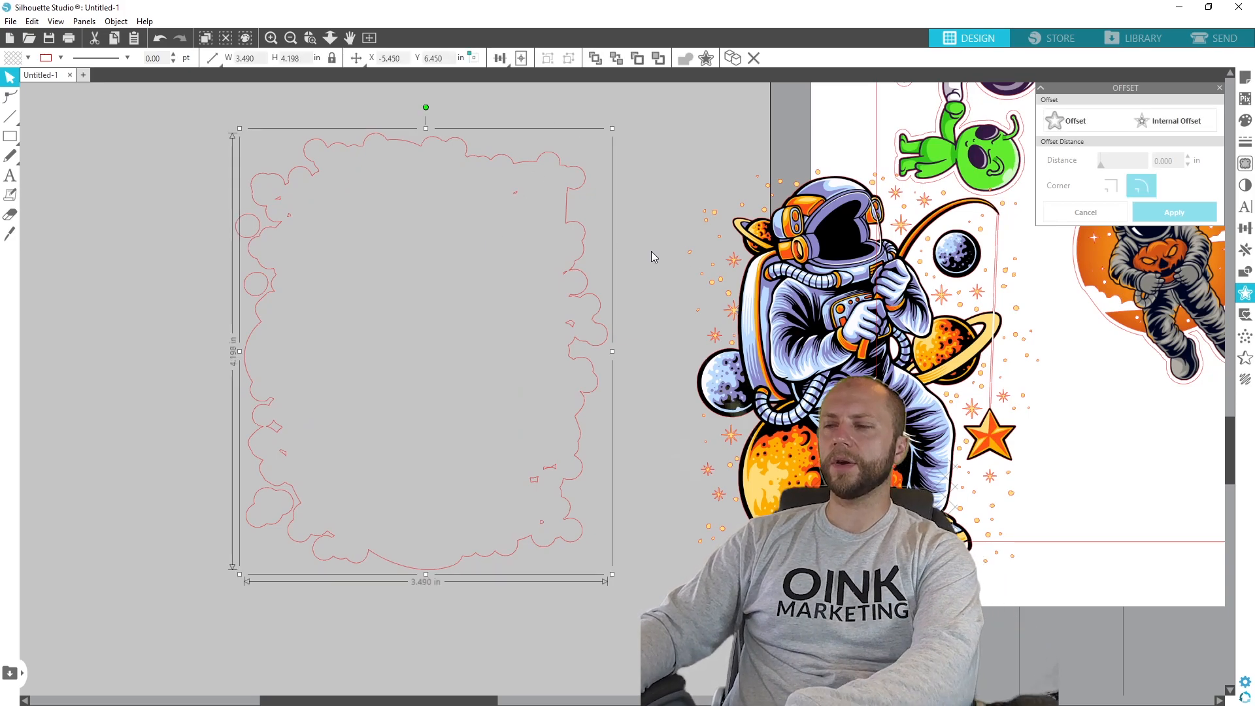
key("Delete")
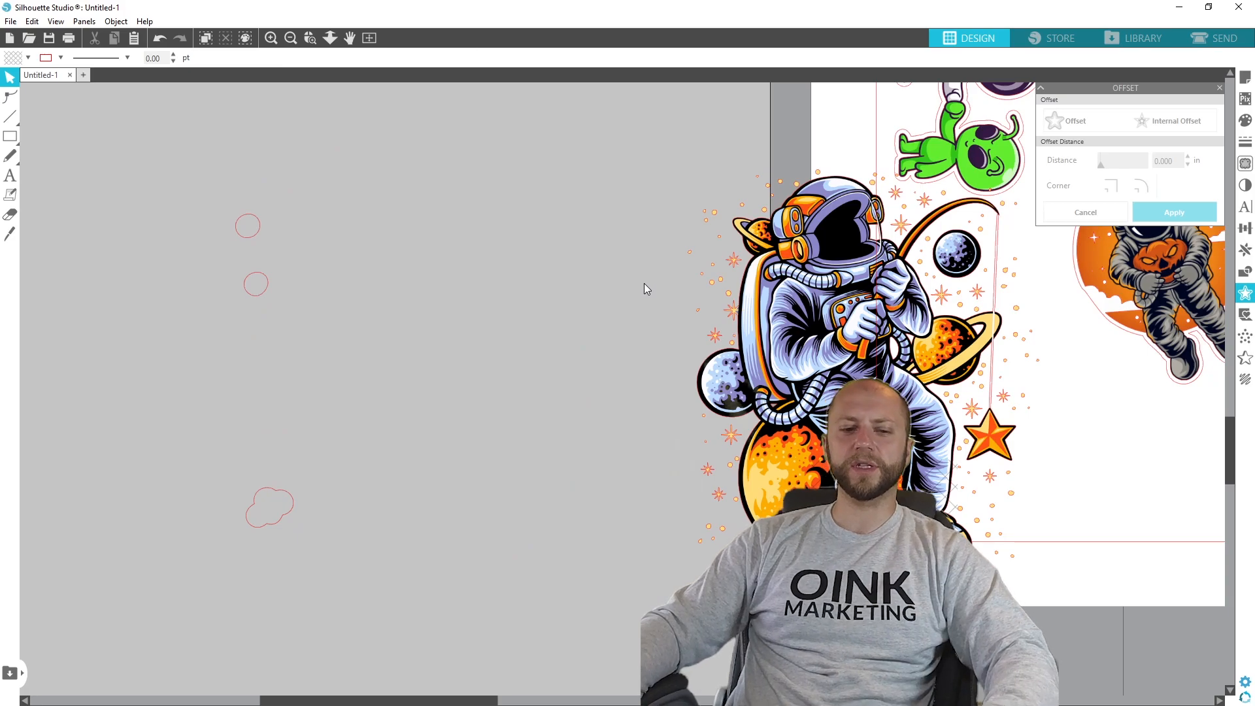
- Undo the deletion of the scalloped offset outline and move the fishing astronaut artwork back inside it
key("ctrl+z")
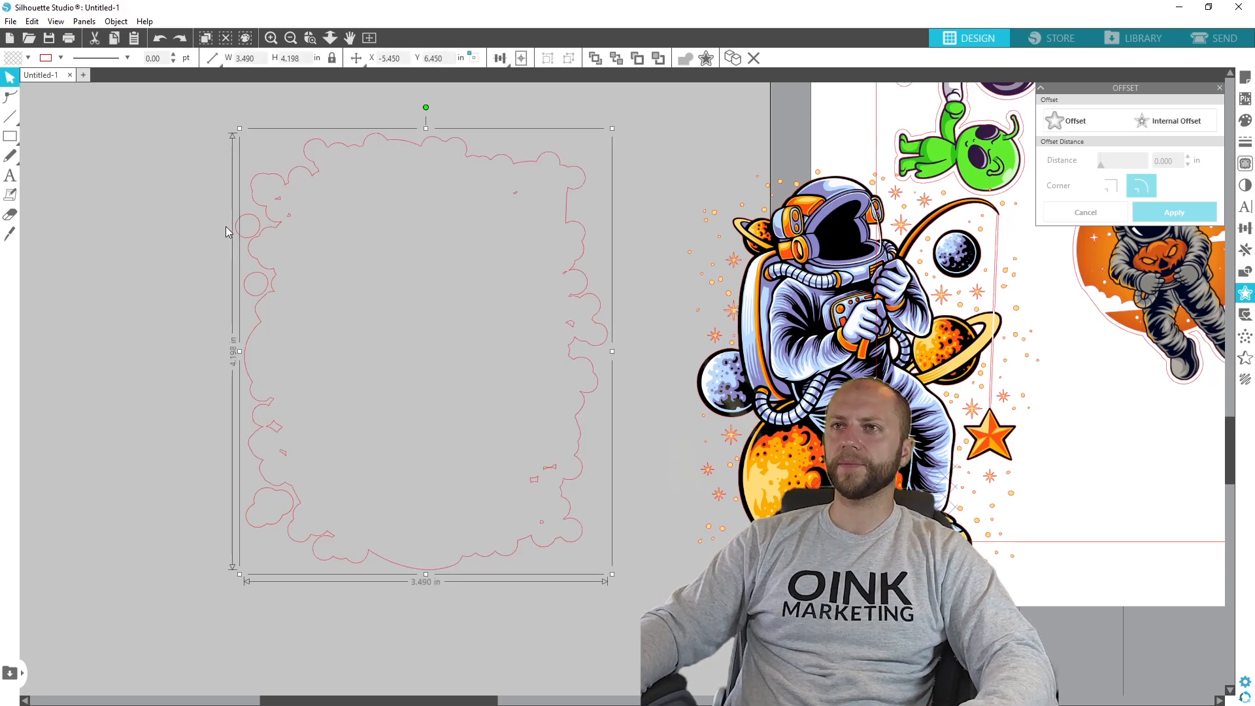
left_click_drag(827, 346, 461, 336)
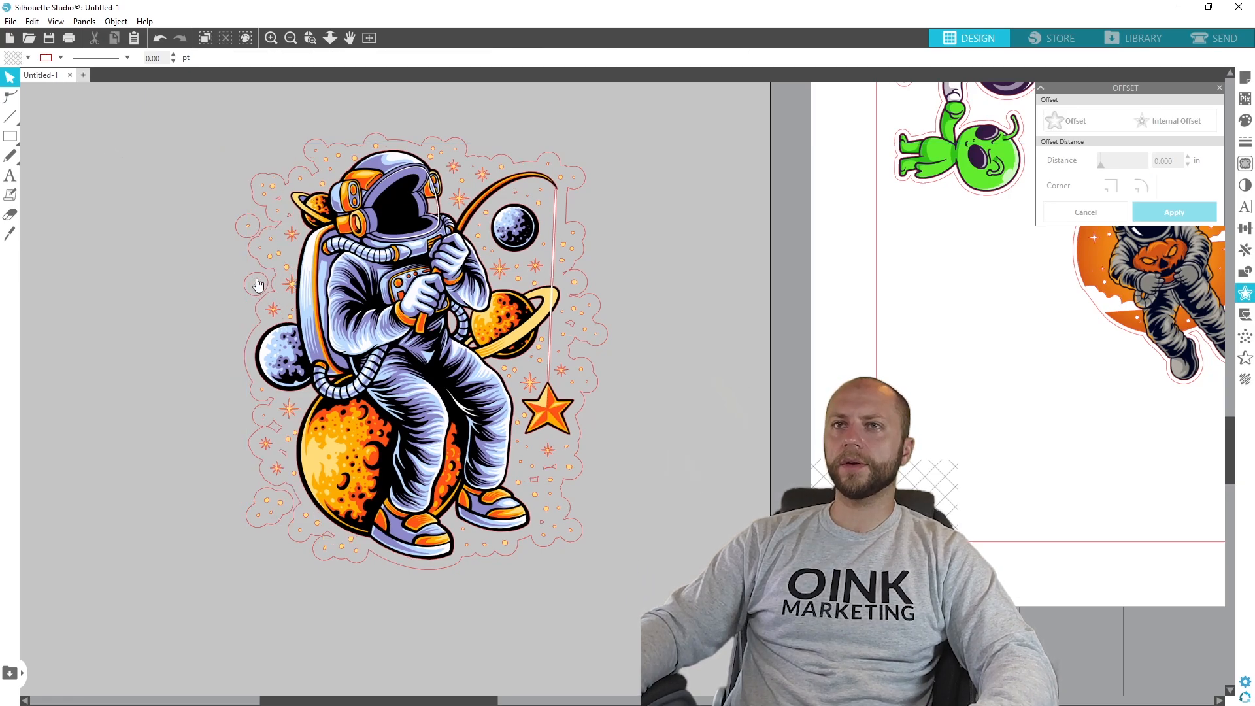
- Edit the points of the scalloped offset outline and delete the small stray shapes below the hanging star
left_click(9, 97)
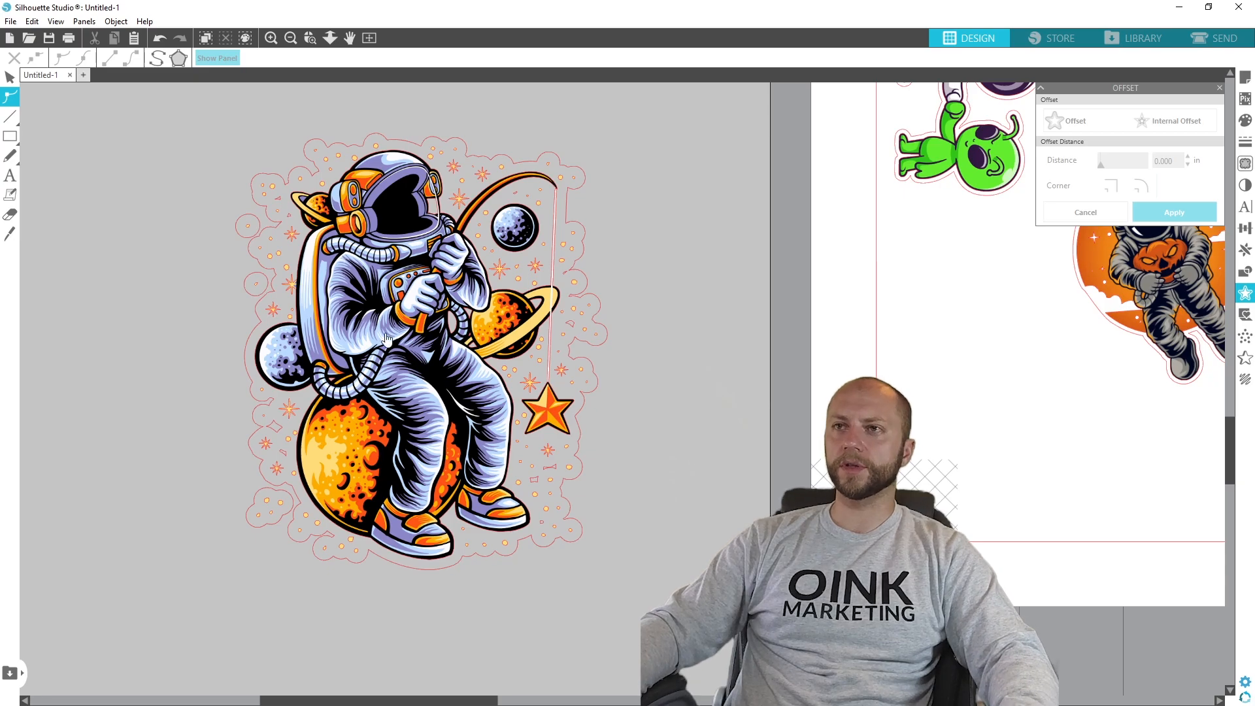
scroll(374, 335, "up", 2)
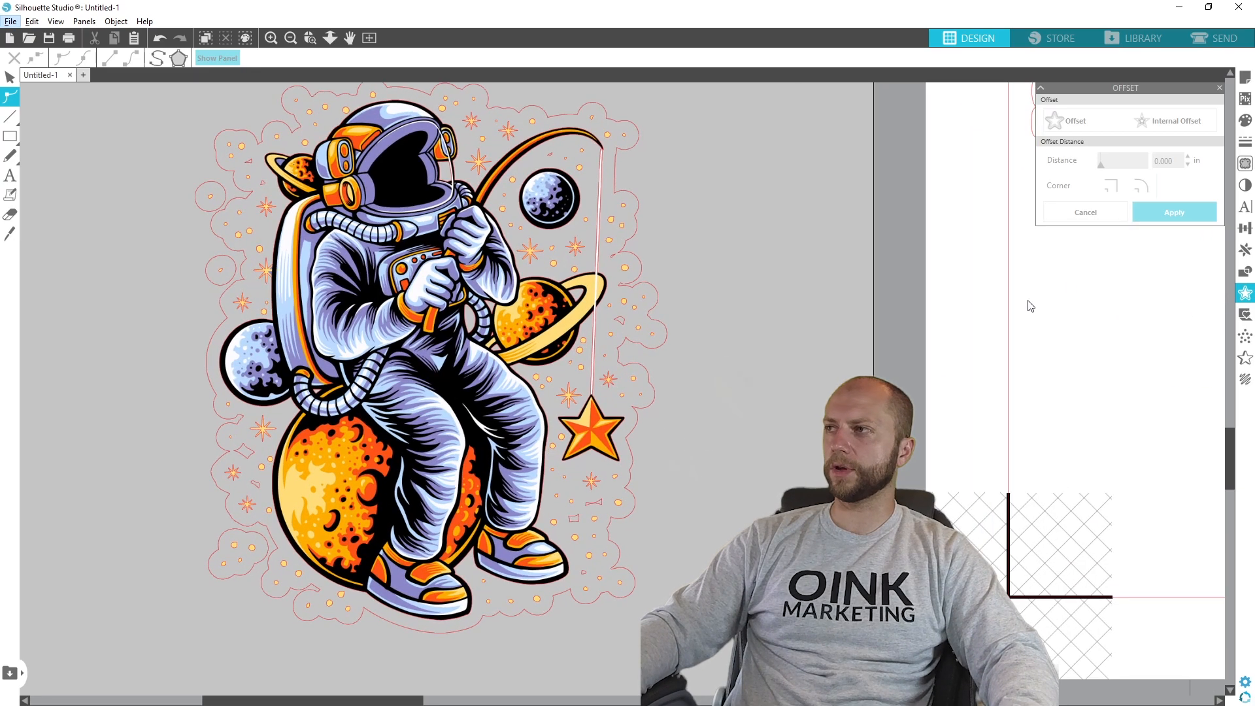
left_click_drag(1231, 445, 1233, 449)
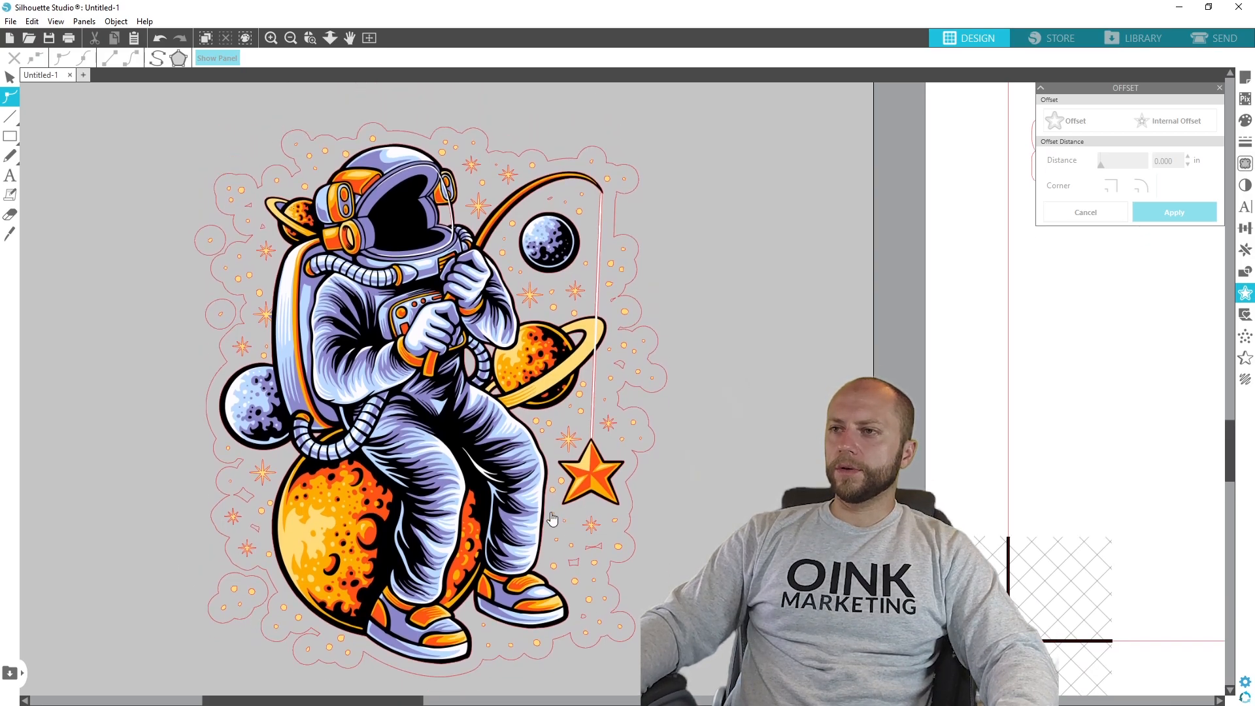
double_click(588, 553)
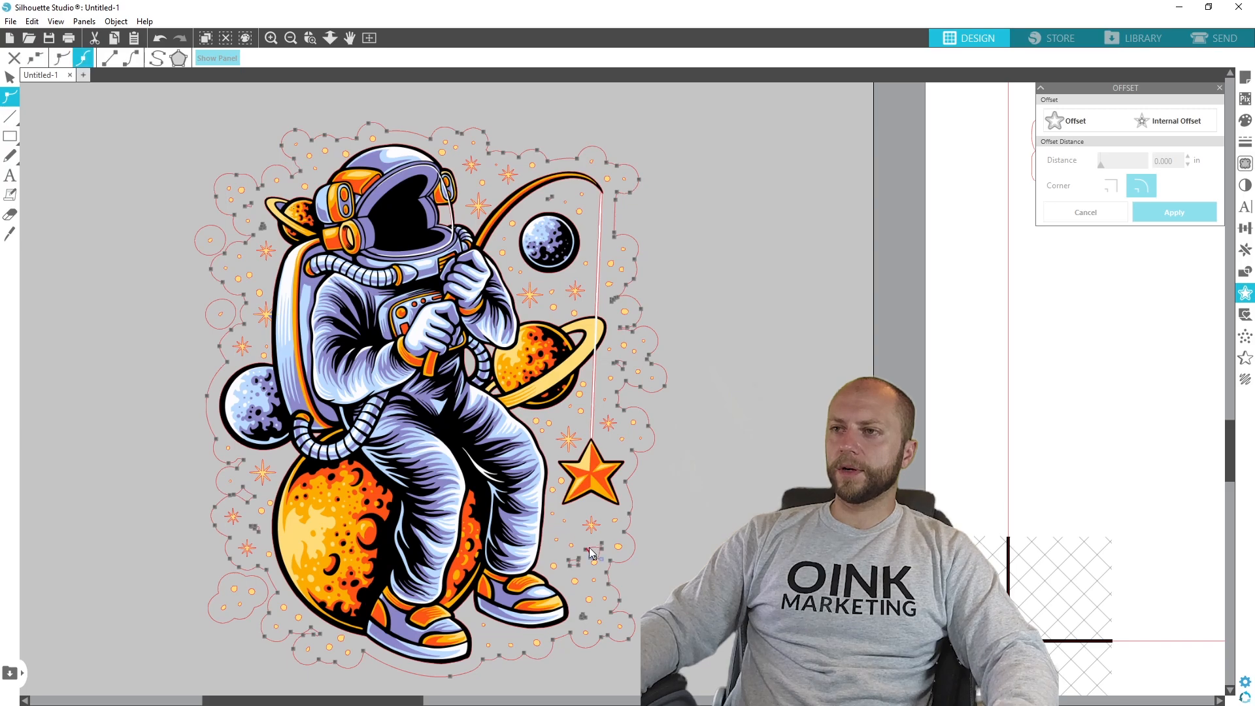
key("Delete")
key("Delete")
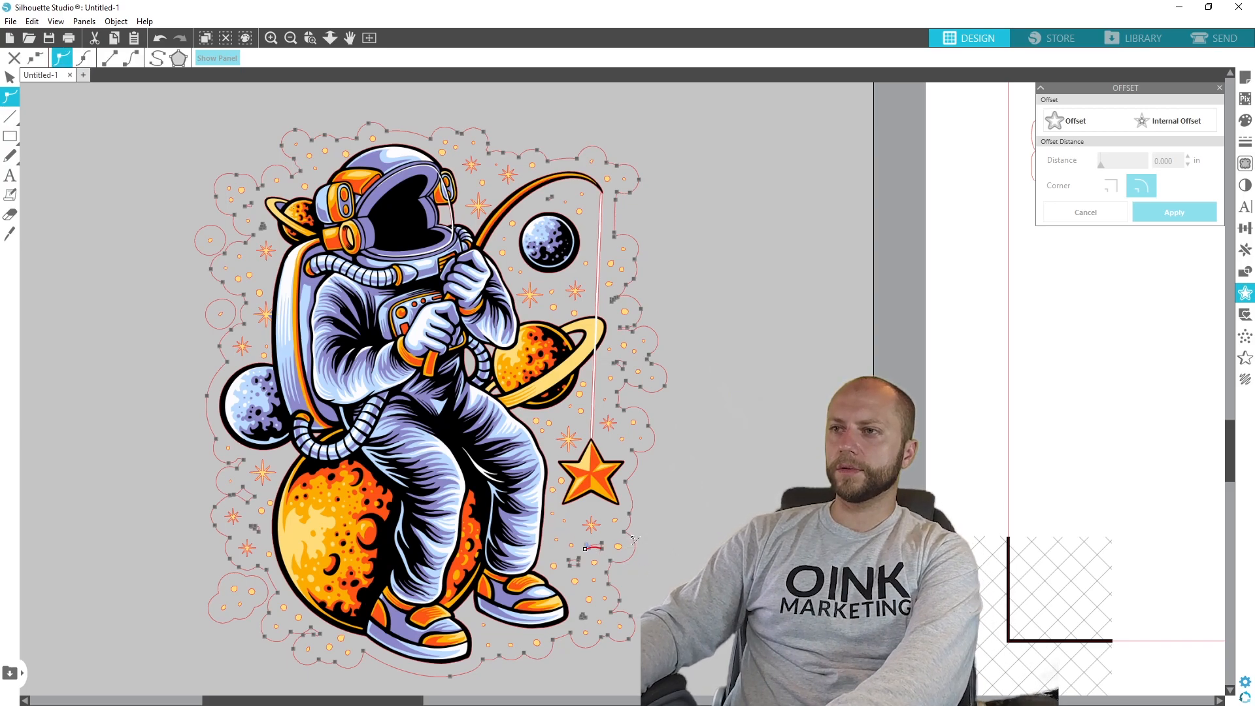
left_click(579, 567)
key("Delete")
key("Delete")
key("Delete")
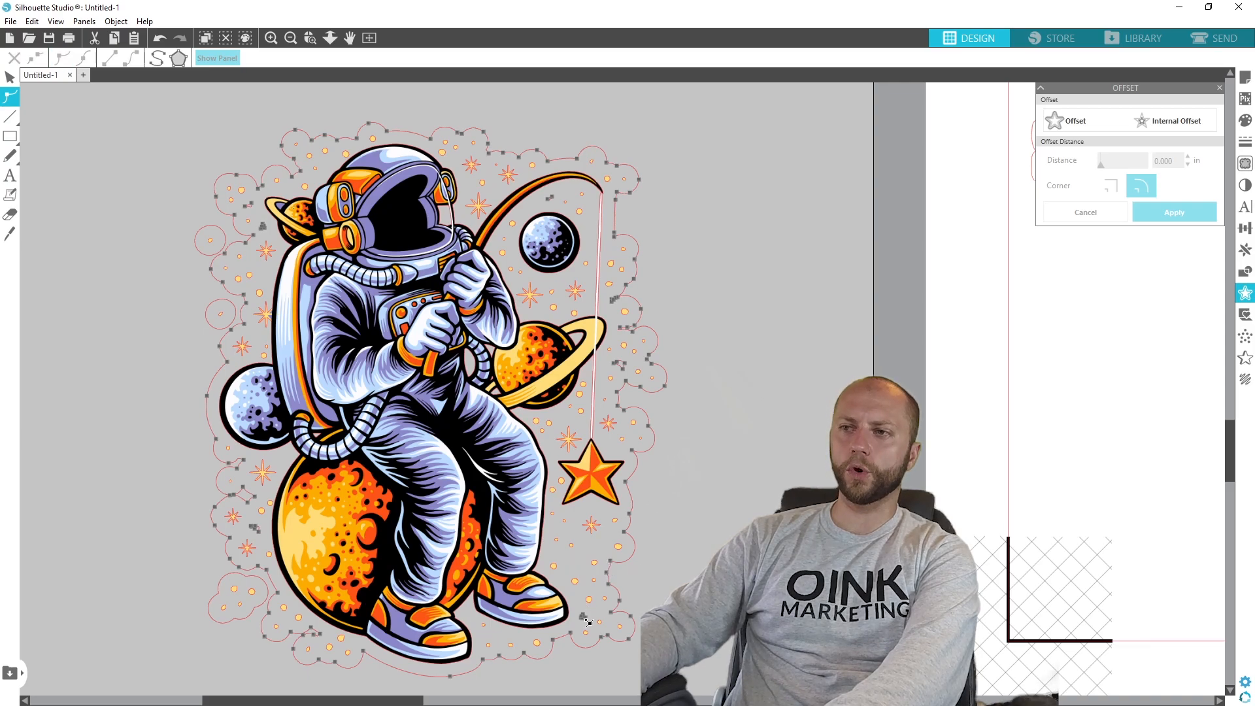
- Delete the stray shapes right of the large ringed planet and beside the small ringed planet near the helmet
left_click(626, 366)
key("Delete")
key("Delete")
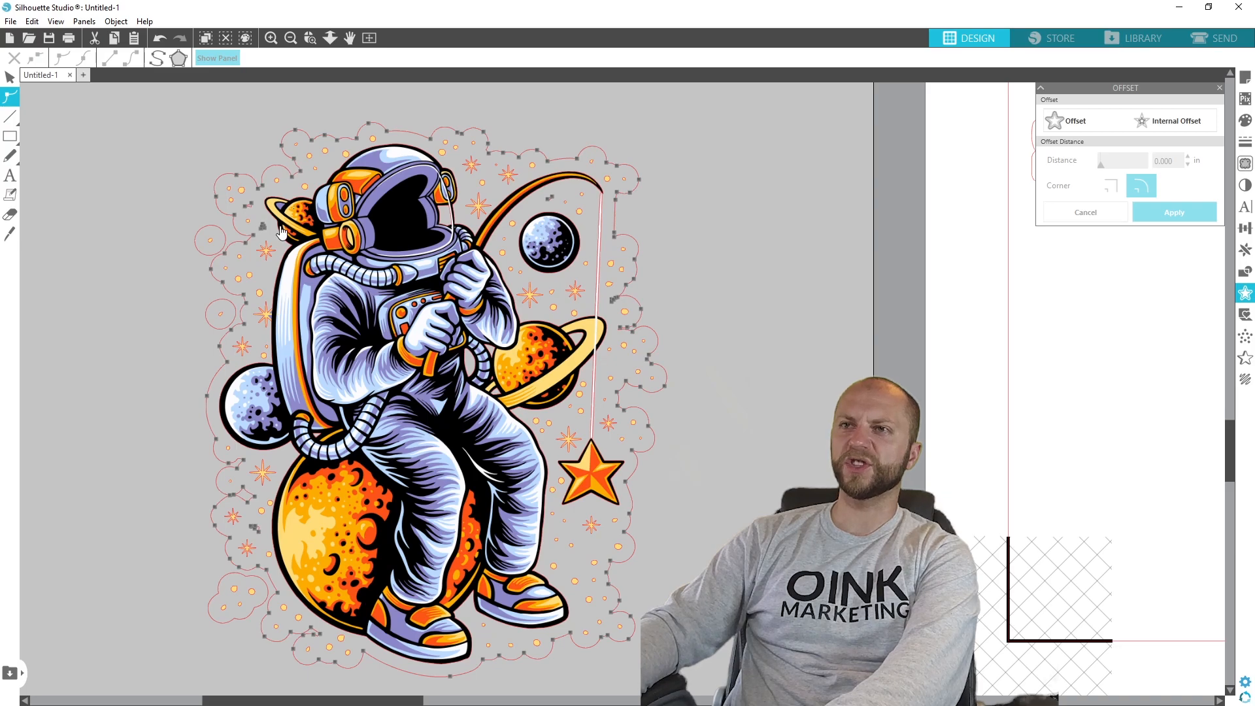
left_click(264, 229)
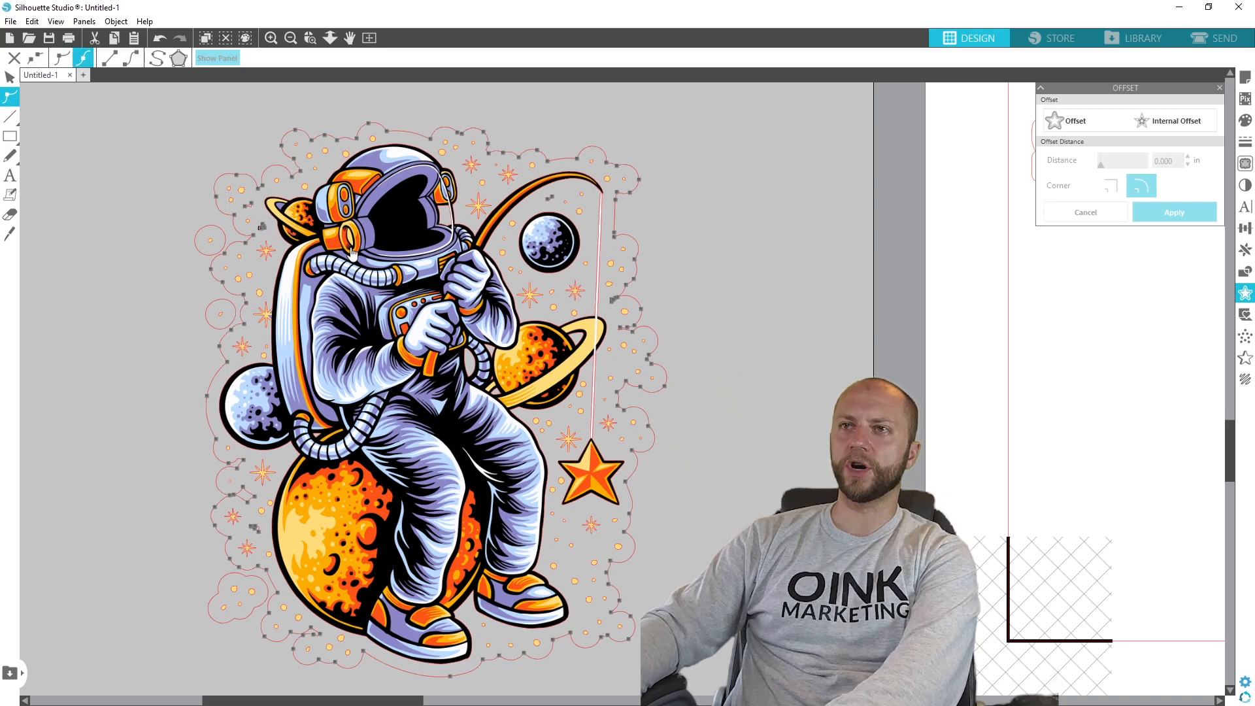
key("Delete")
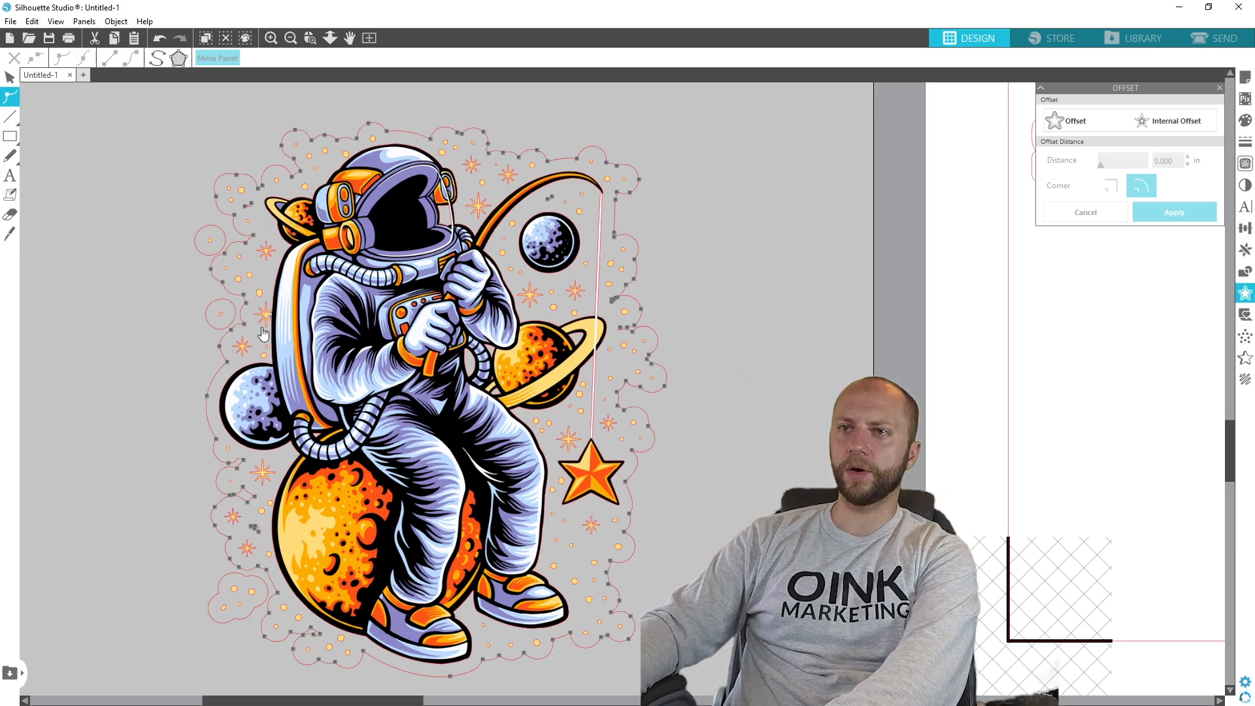
- Try deleting outline points between the grey moon and the large orange planet, and undo those deletions
left_click(234, 497)
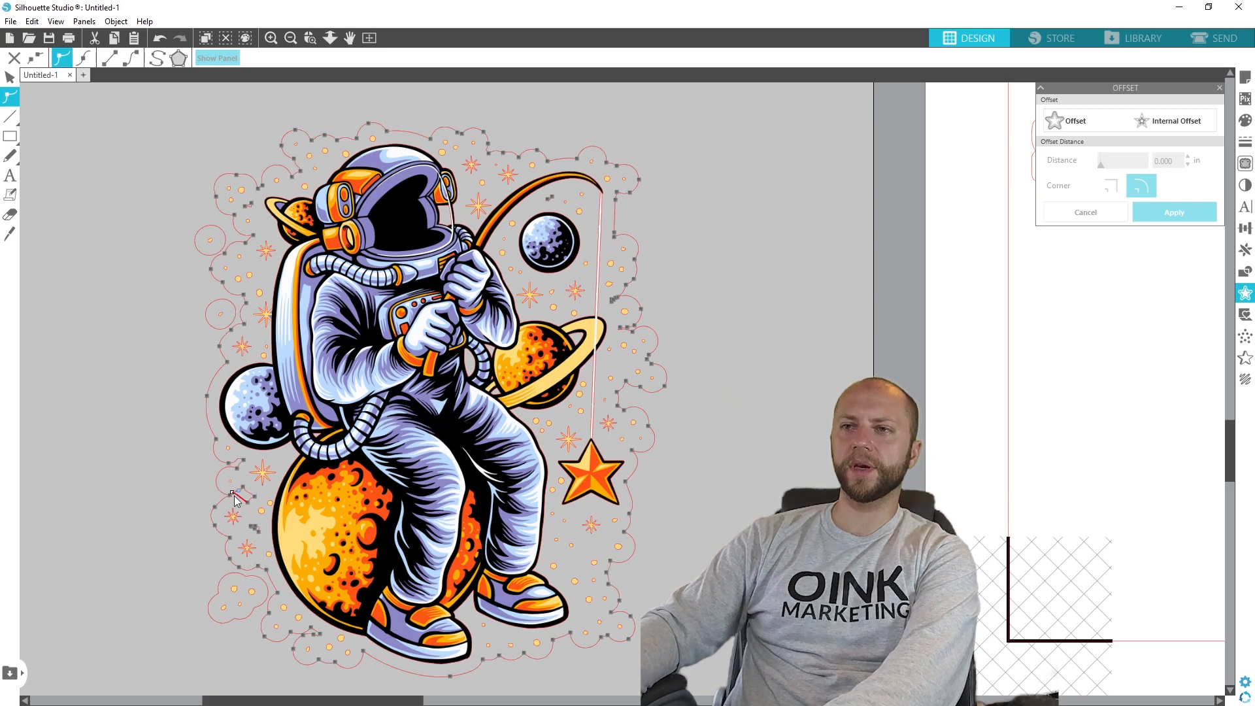
key("Delete")
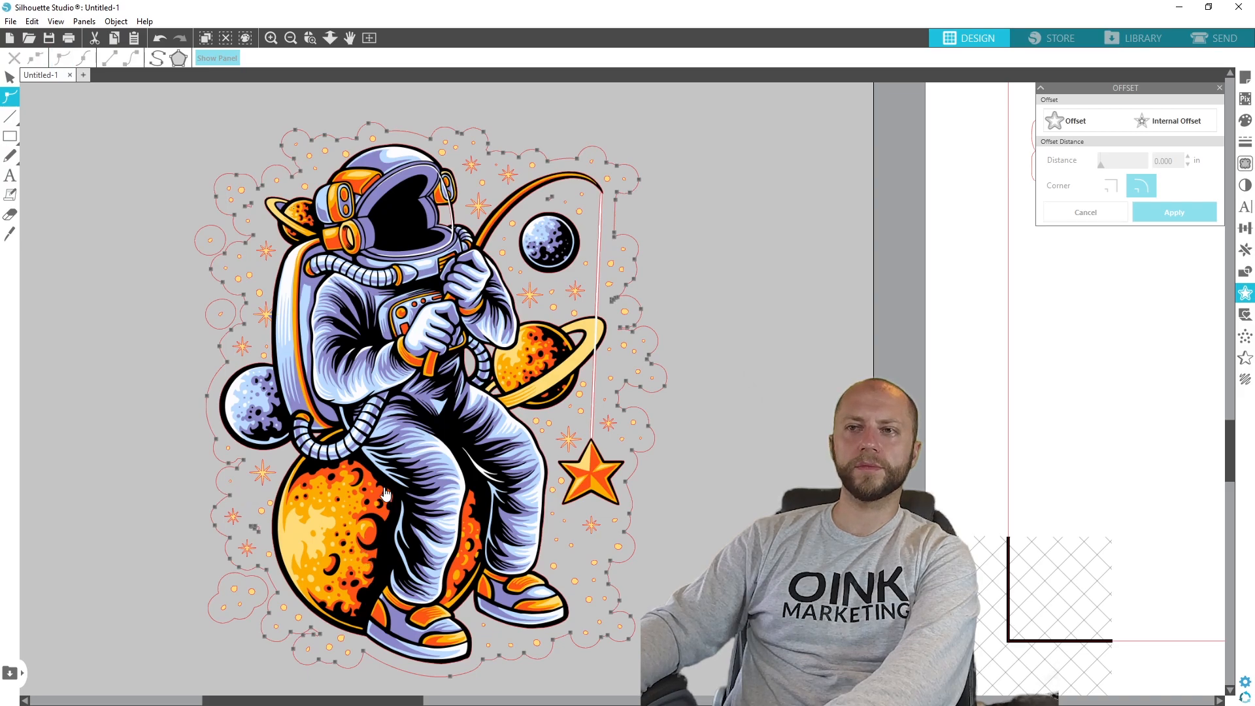
left_click(239, 473)
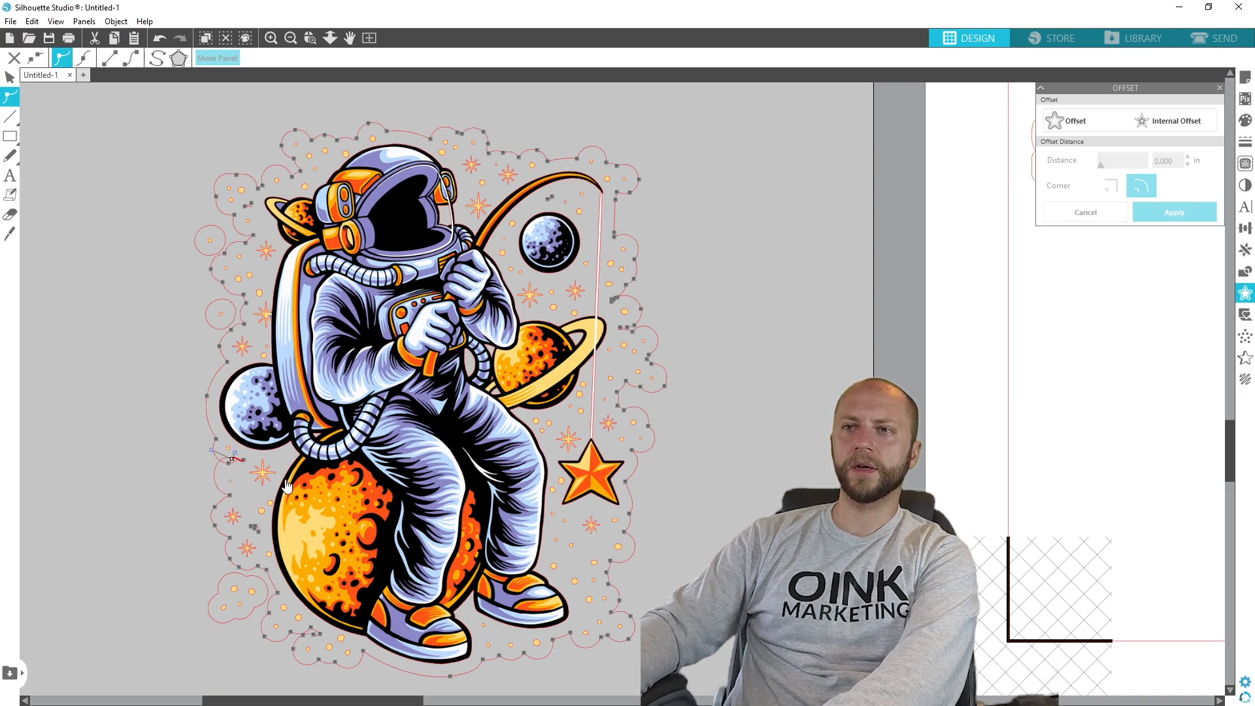
key("Delete")
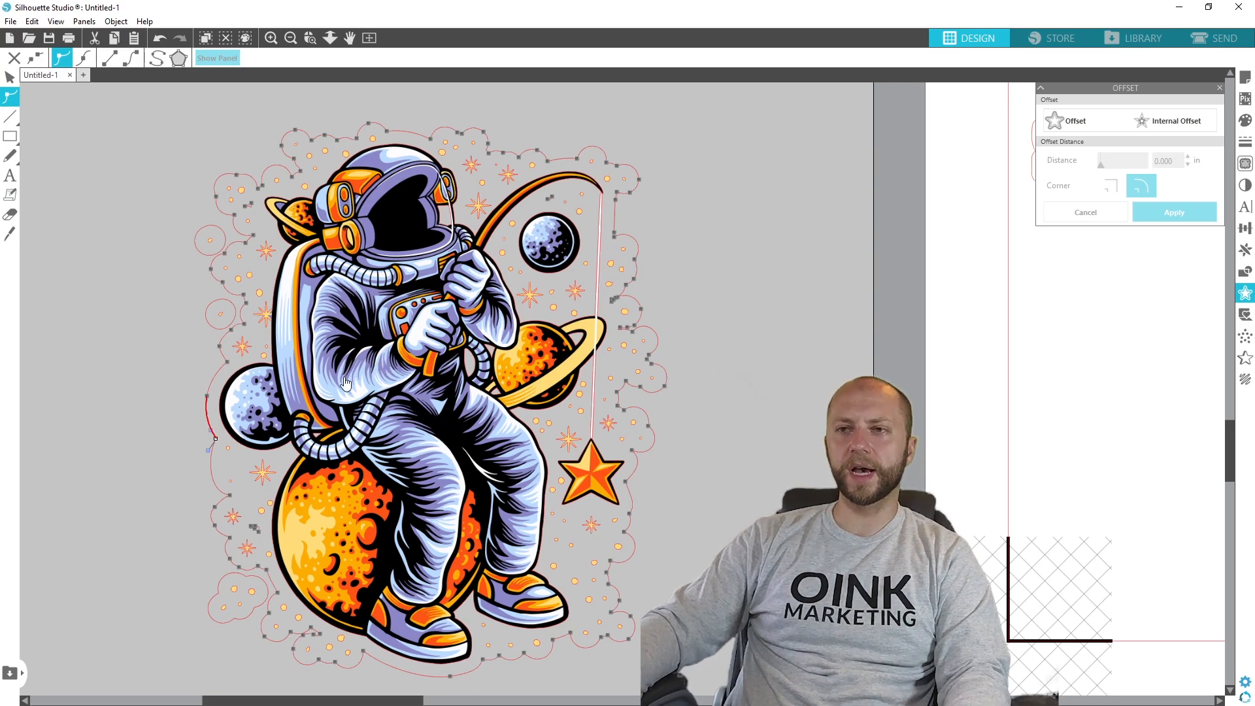
key("ctrl+z")
key("ctrl+z")
key("ctrl+z")
key("ctrl+z")
key("ctrl+z")
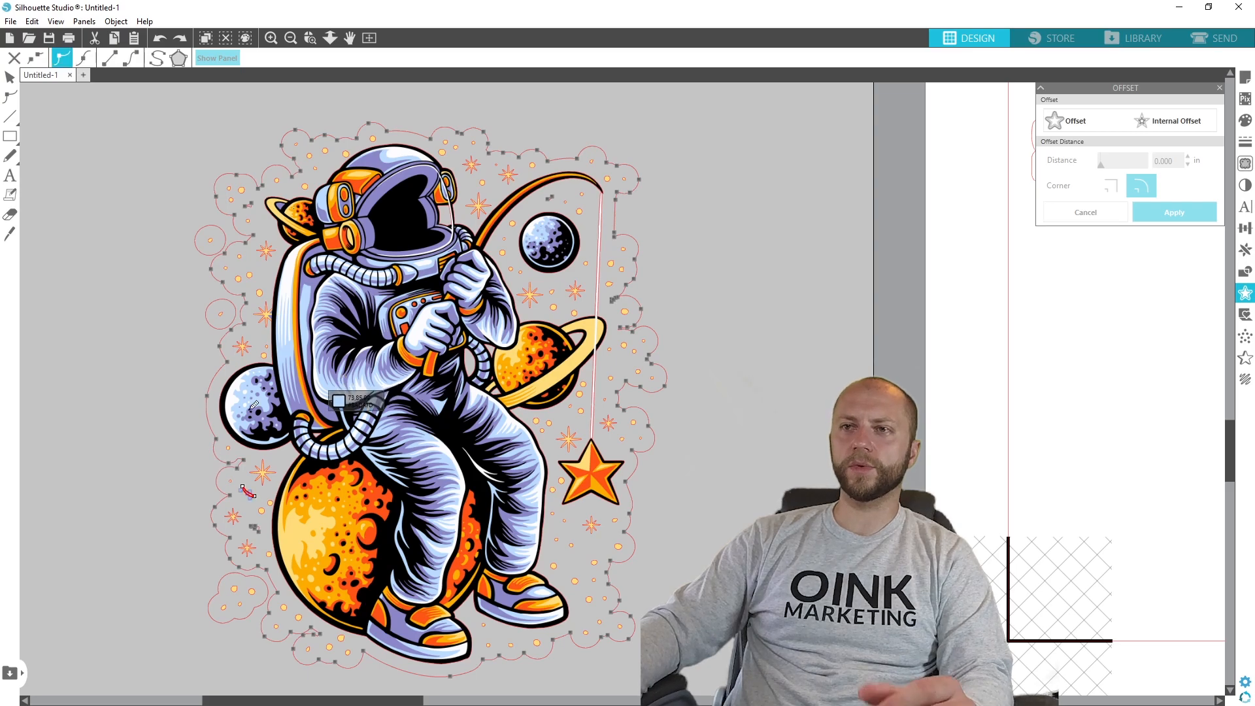
- Delete the stray shape left of the large orange planet, clean up the nearby outline notch and leave point editing
left_click(249, 501)
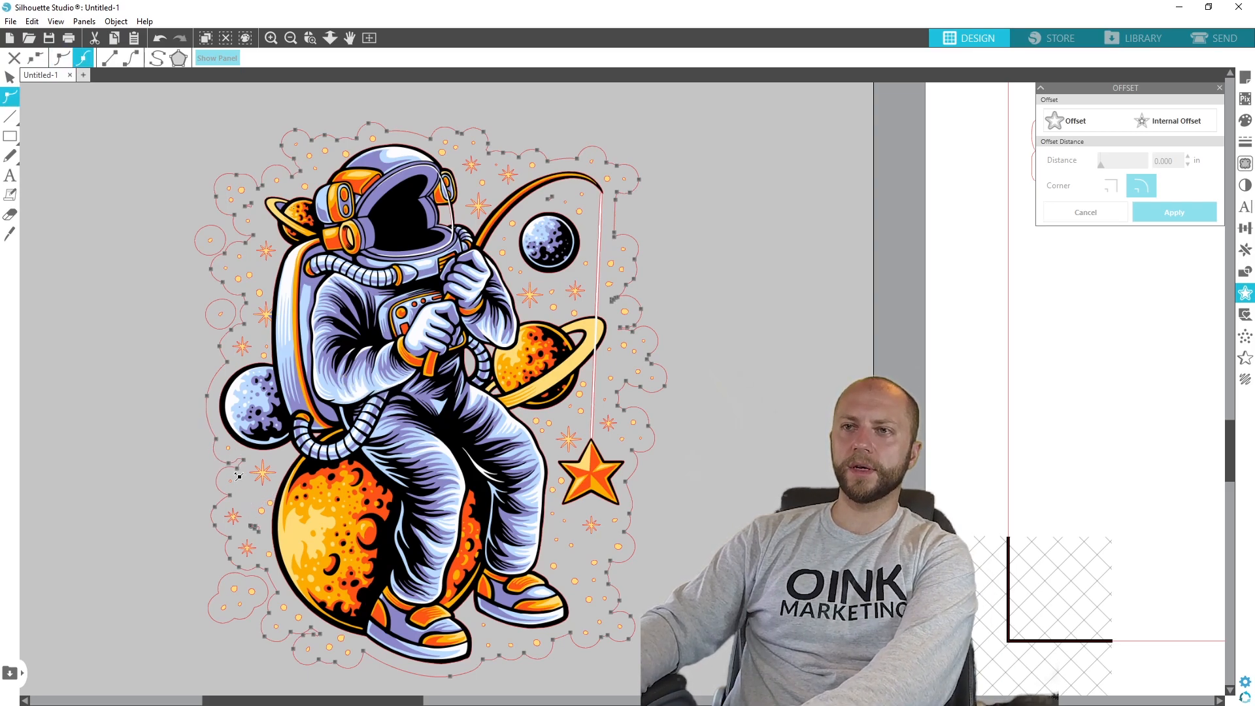
left_click(240, 470)
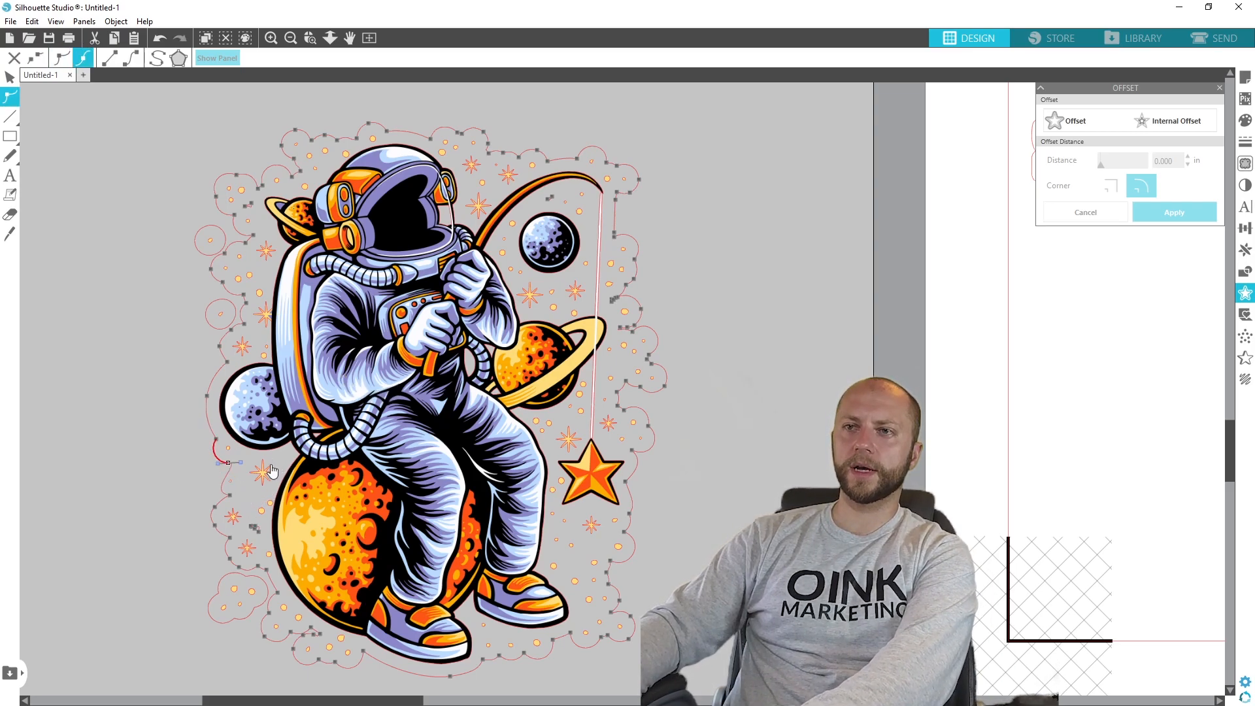
key("Escape")
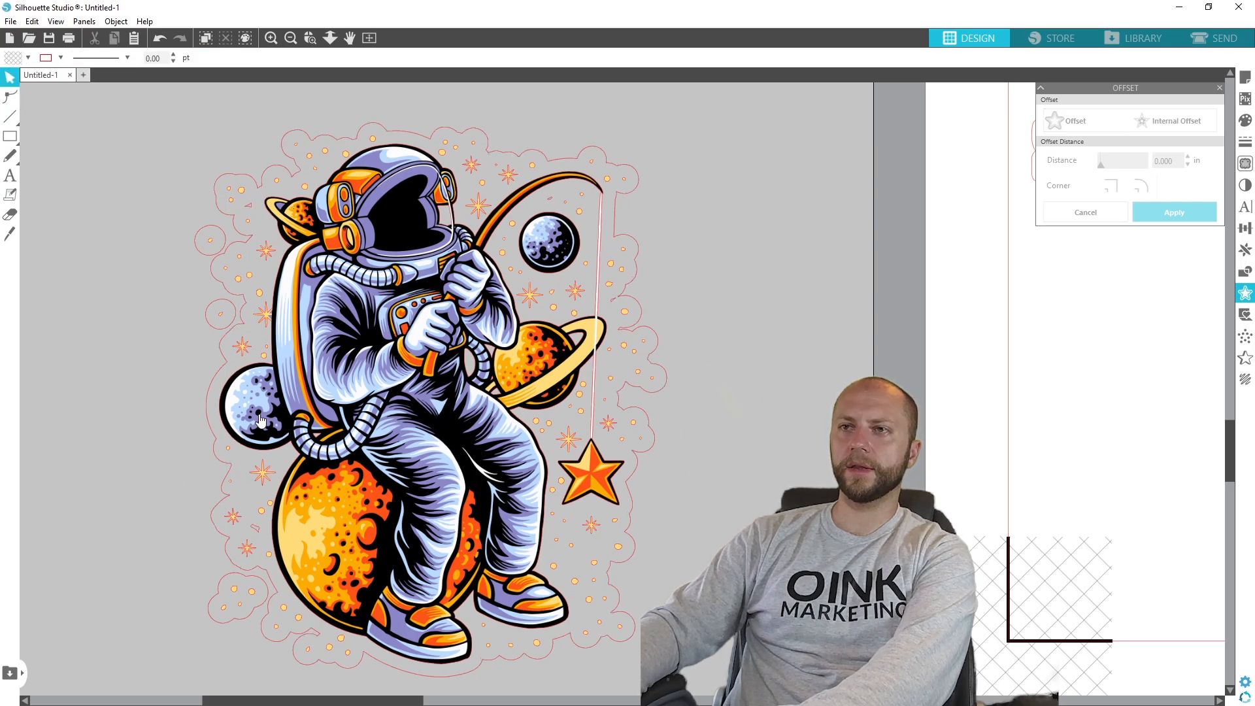
- Reopen the offset outline for point editing and delete the stray points and shape beside and below the large orange planet
left_click(243, 207)
left_click(12, 99)
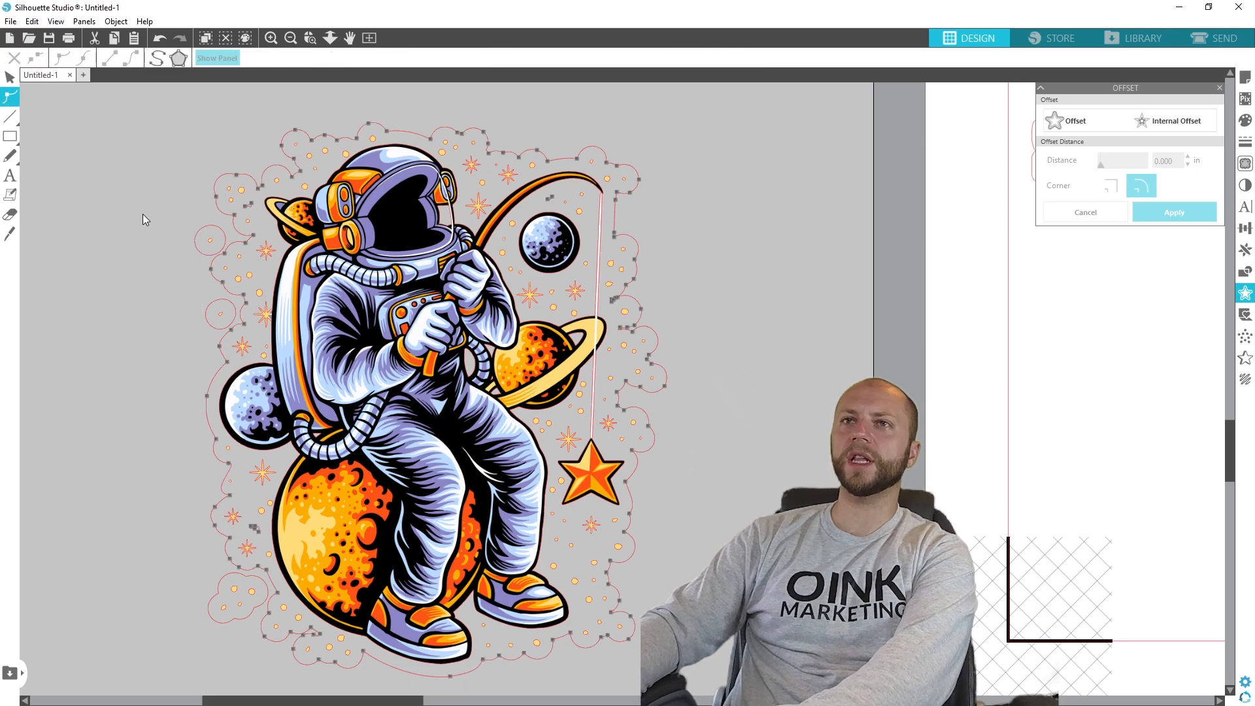
key("Escape")
left_click(10, 98)
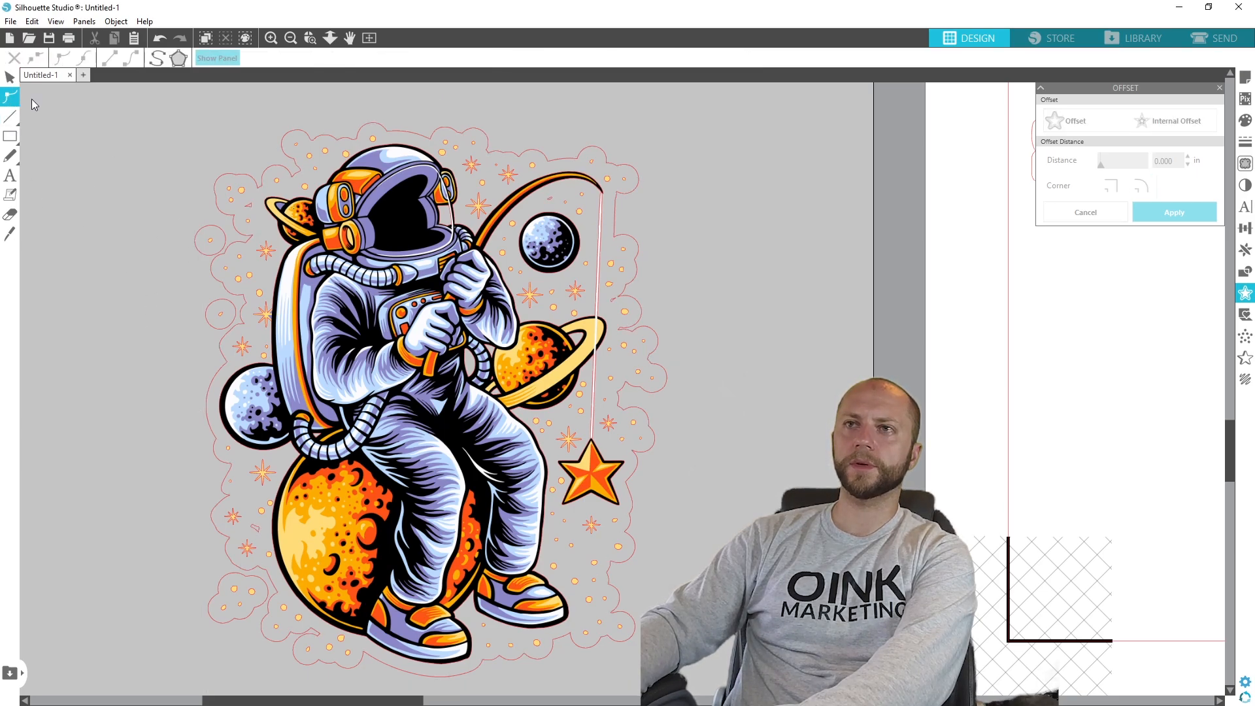
left_click(250, 210)
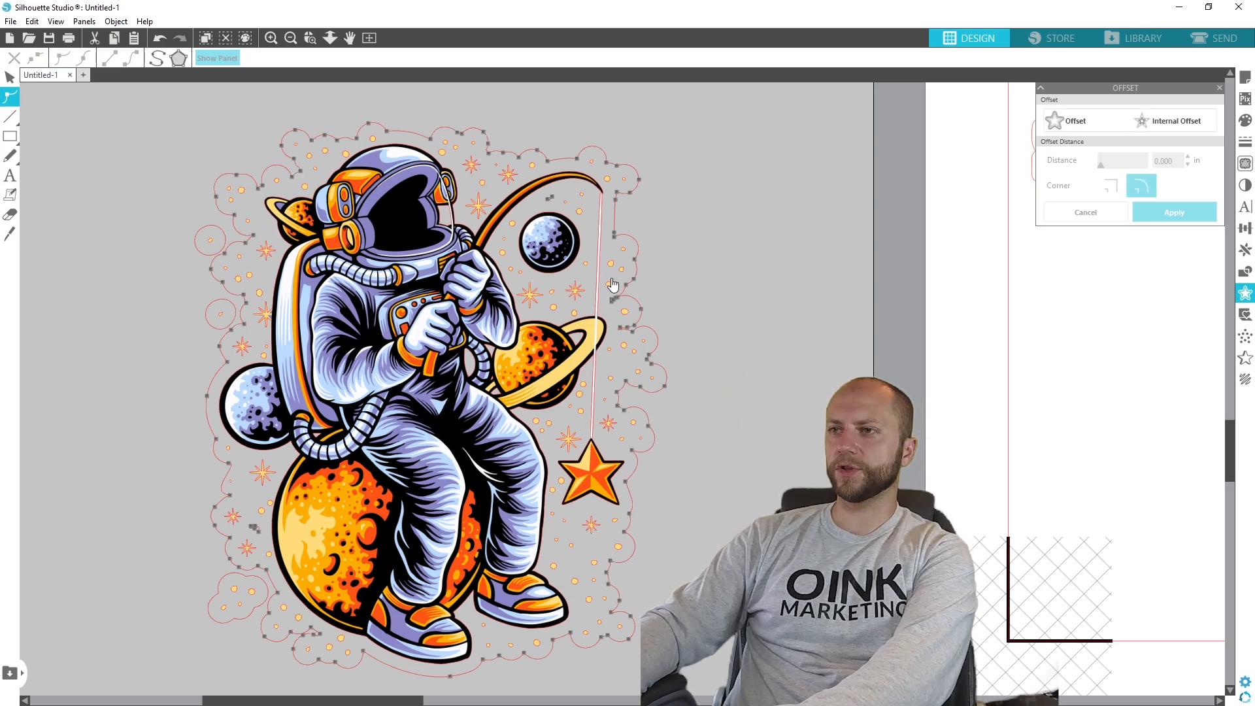
left_click(308, 638)
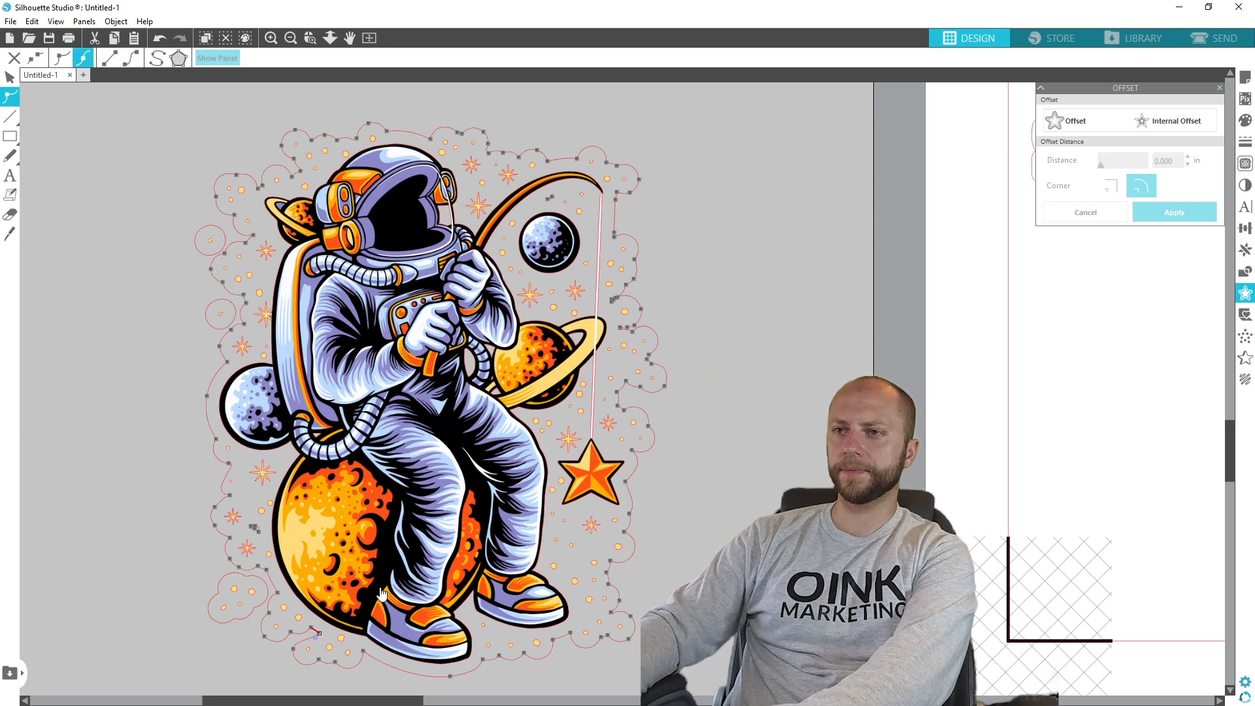
left_click(264, 634)
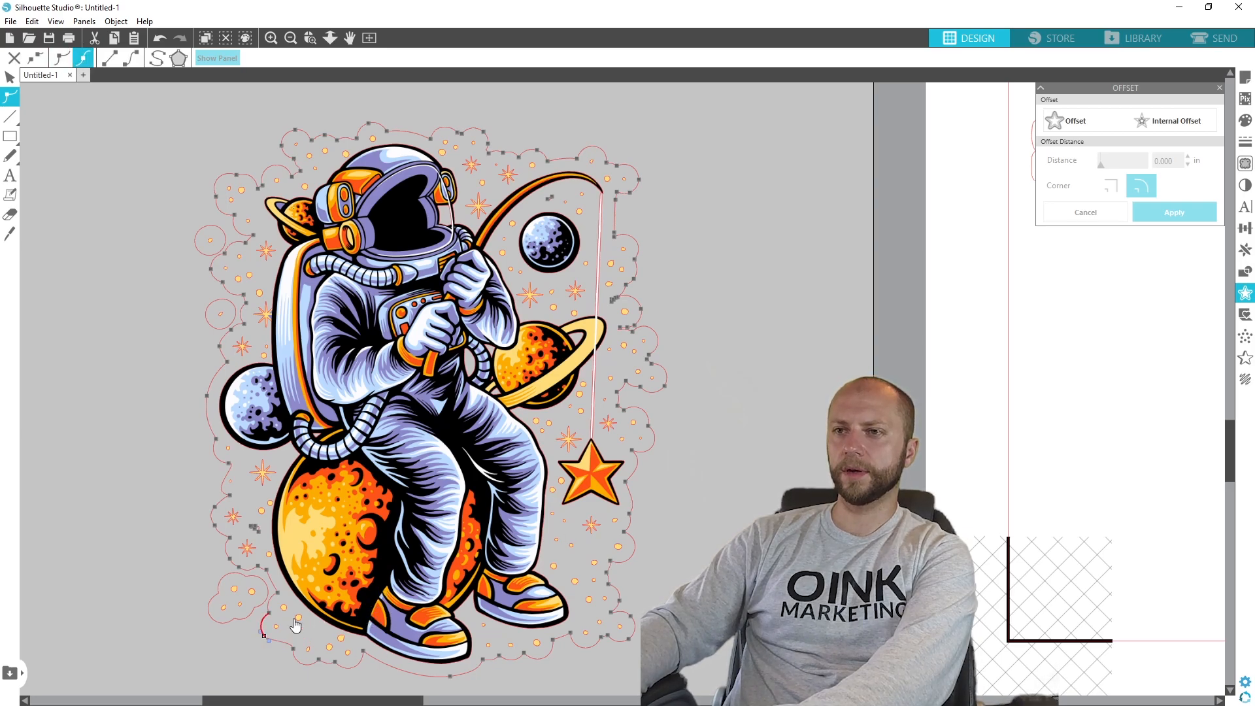
left_click(251, 526)
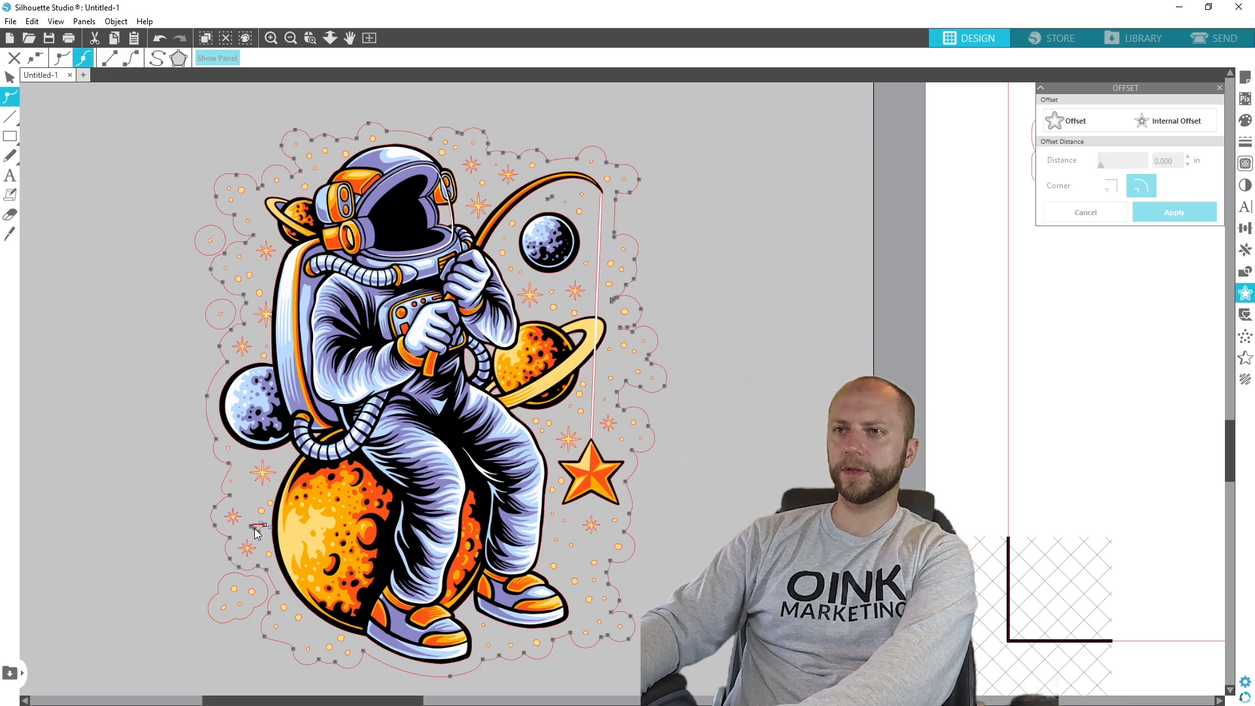
left_click(285, 537)
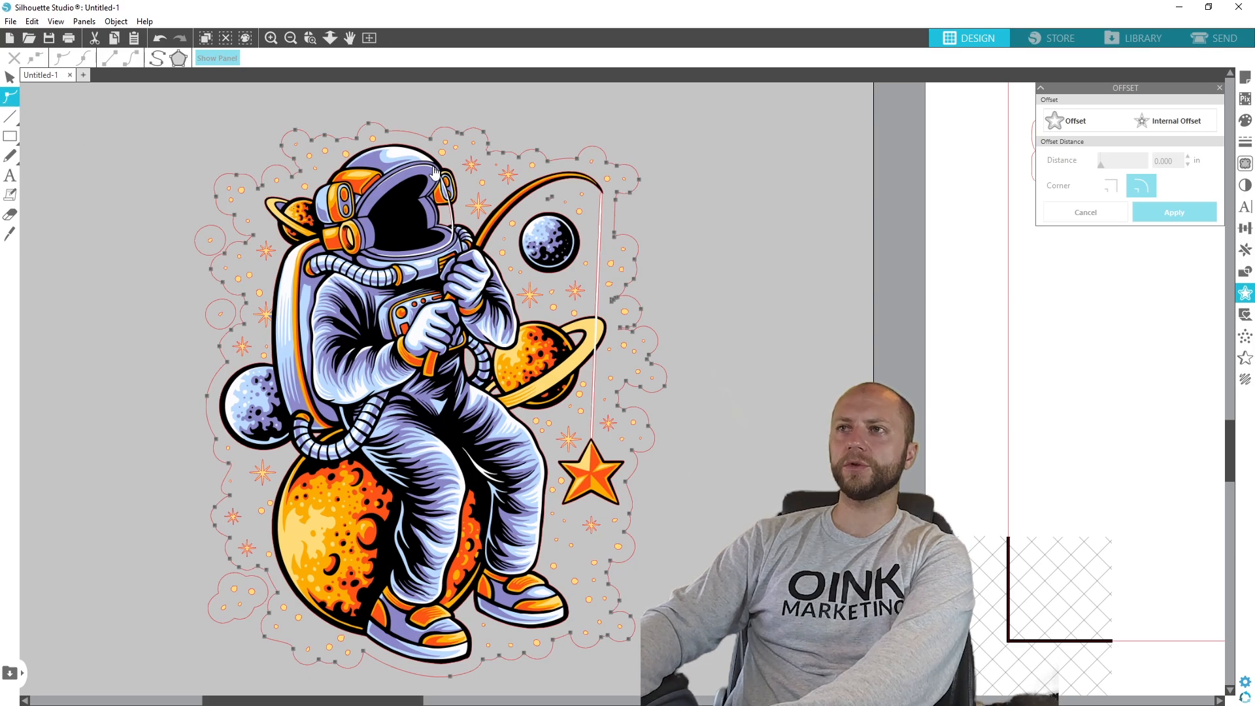
- Delete the stray shape under the fishing rod and the stray outline points right of the fishing line
left_click(553, 200)
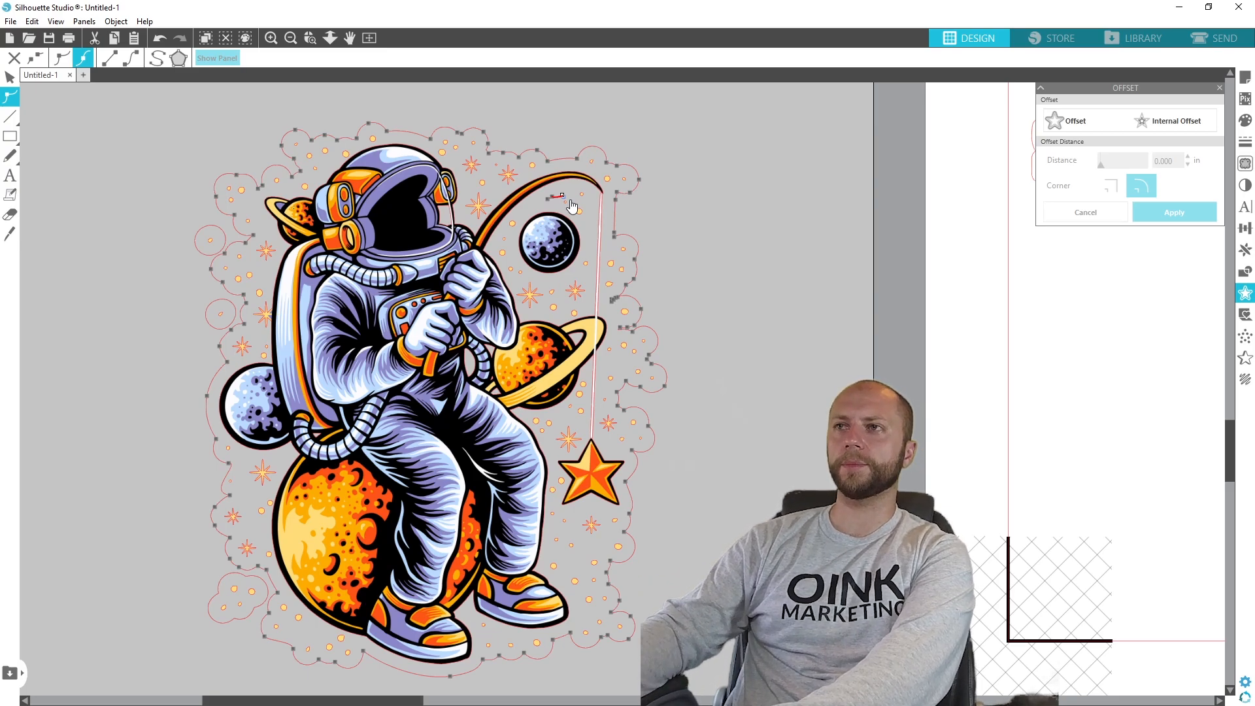
left_click(653, 187)
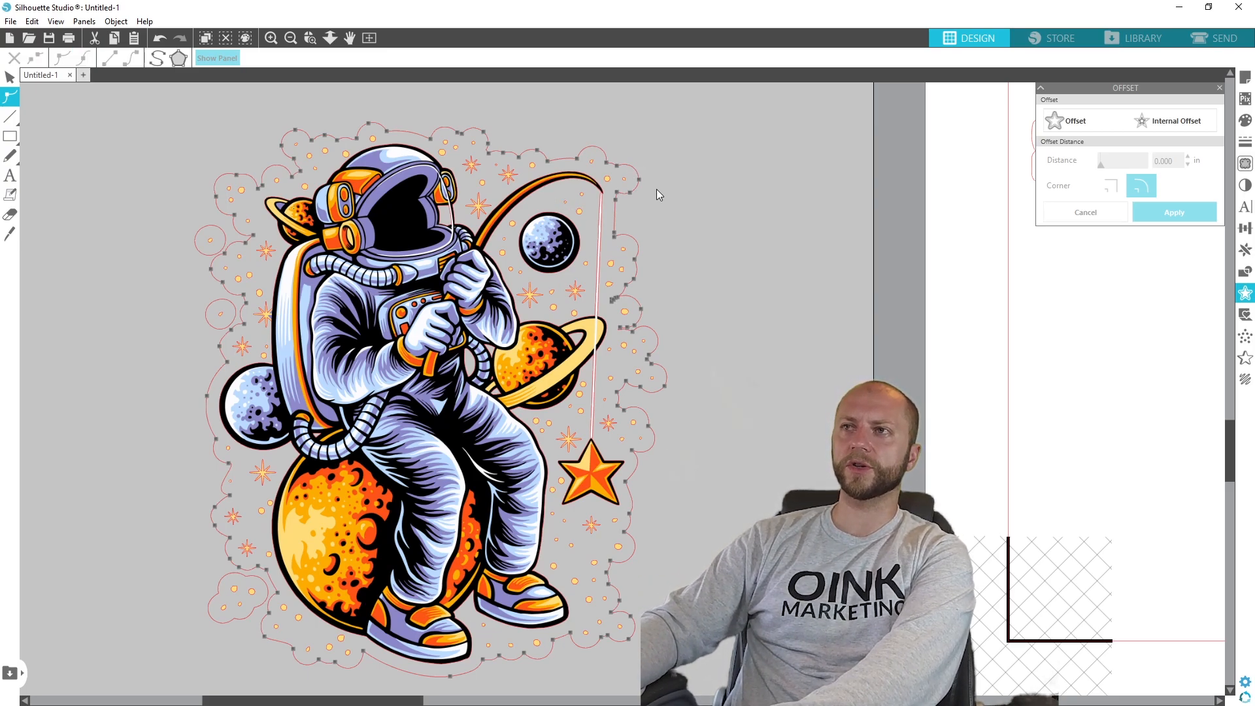
left_click(614, 302)
key("Delete")
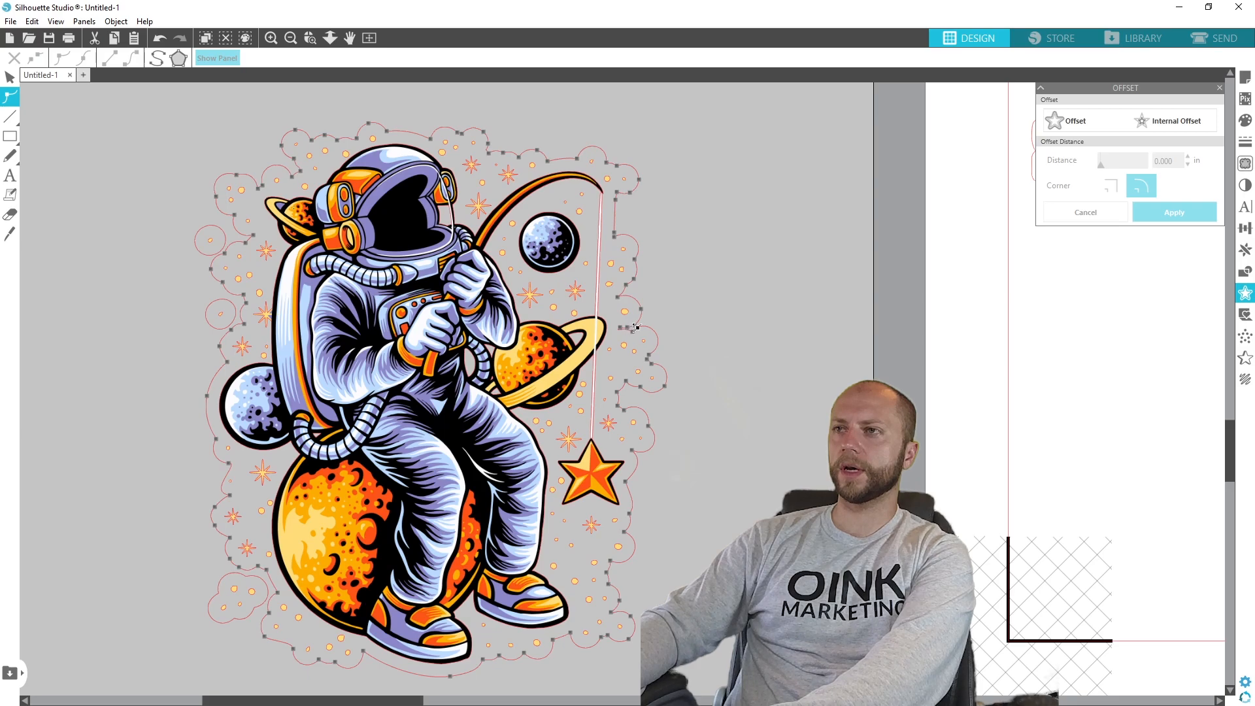
left_click(650, 327)
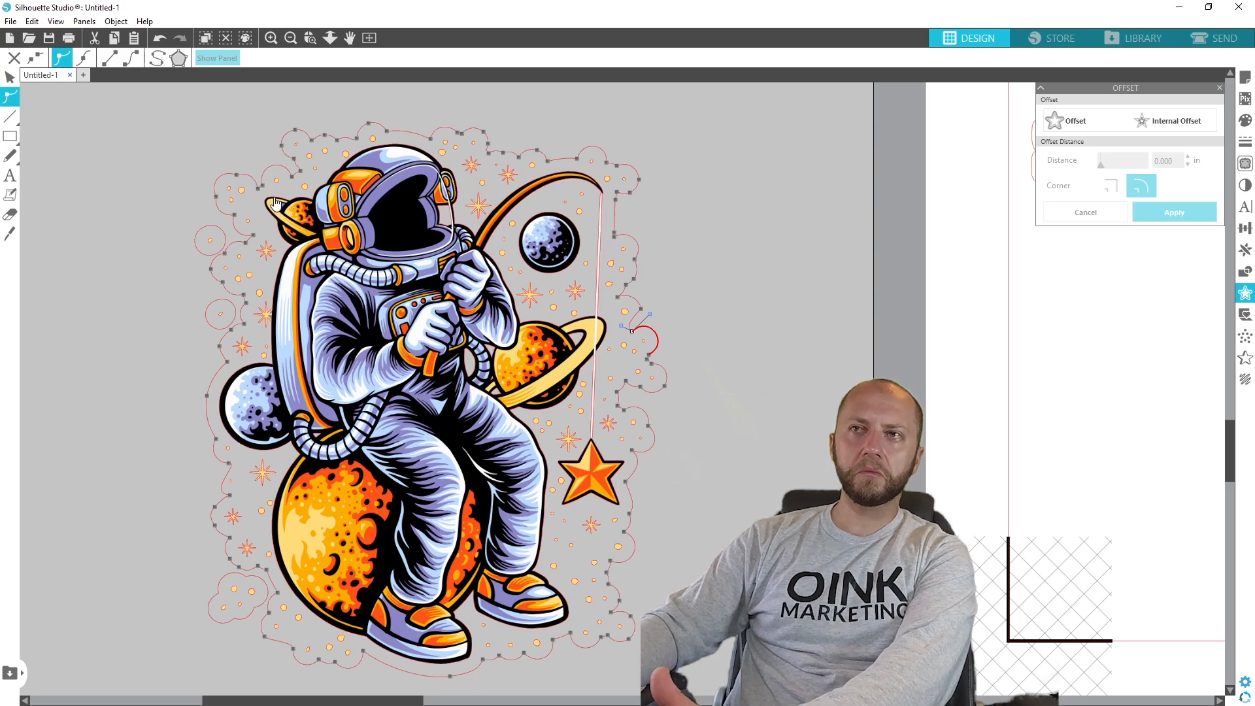
- Delete the two detached circular offsets and the detached cloud-shaped offset on the astronaut's backpack side
left_click(212, 232)
left_click(208, 227)
key("Delete")
left_click(228, 307)
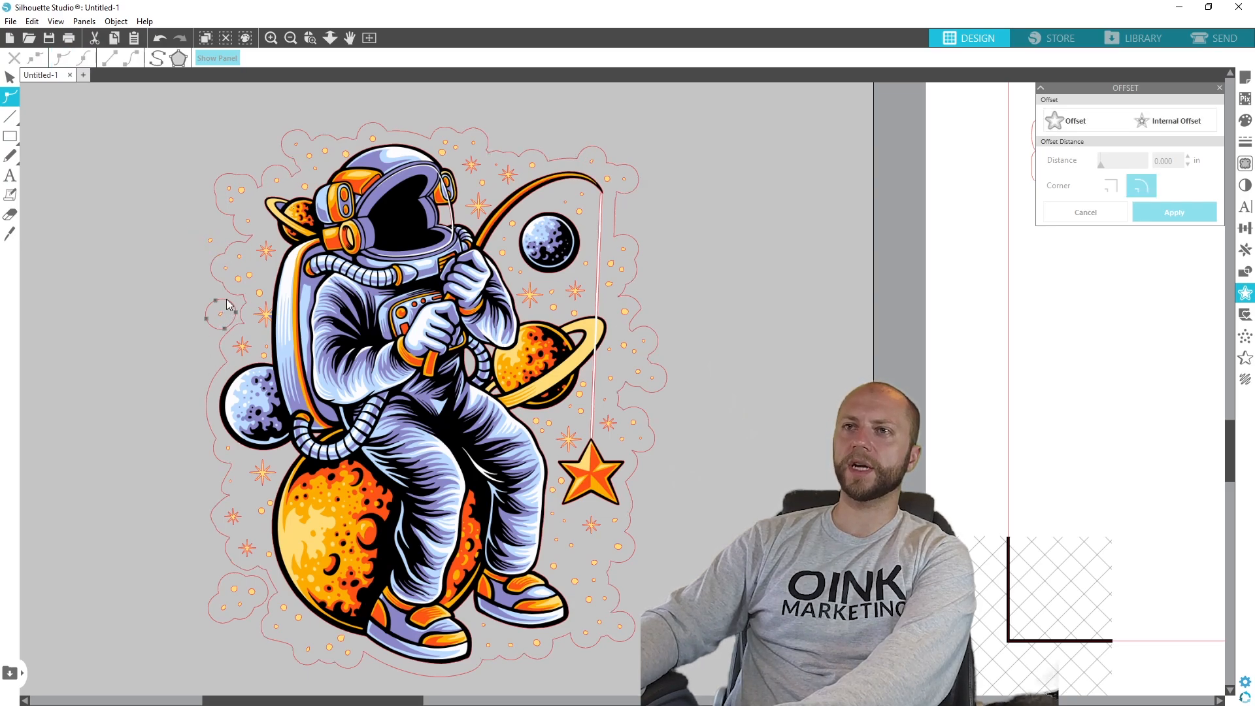
key("Delete")
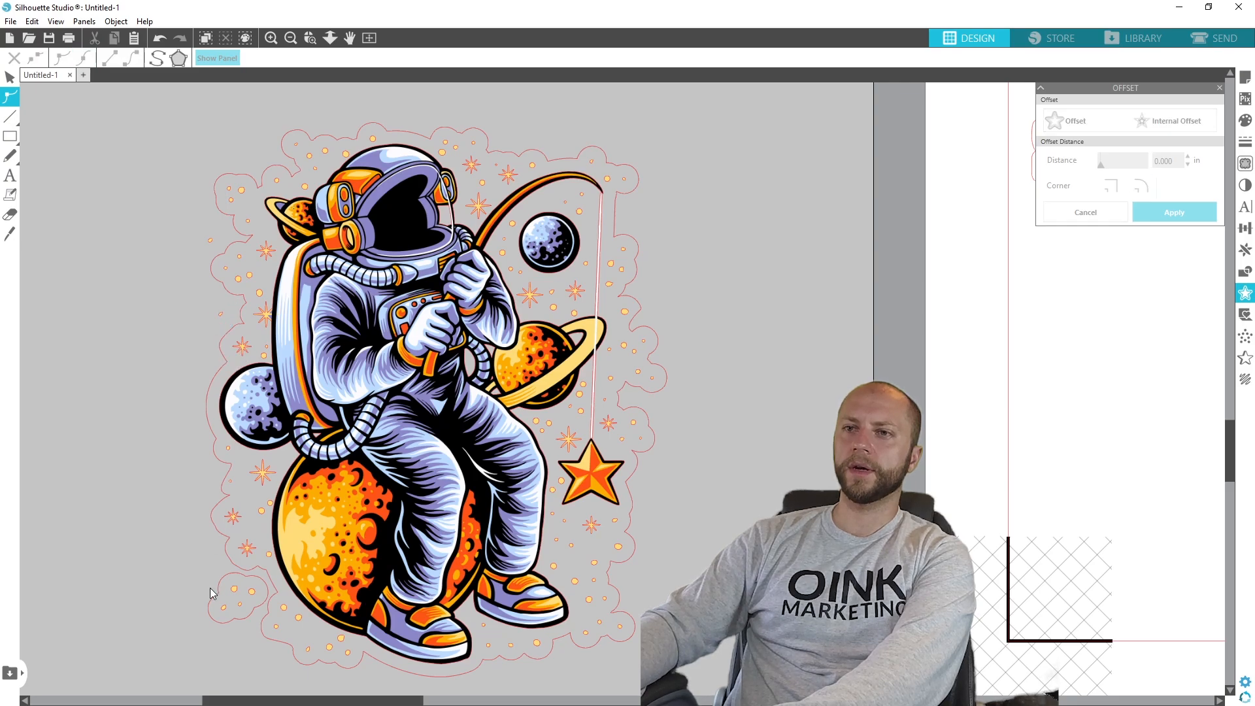
left_click(232, 577)
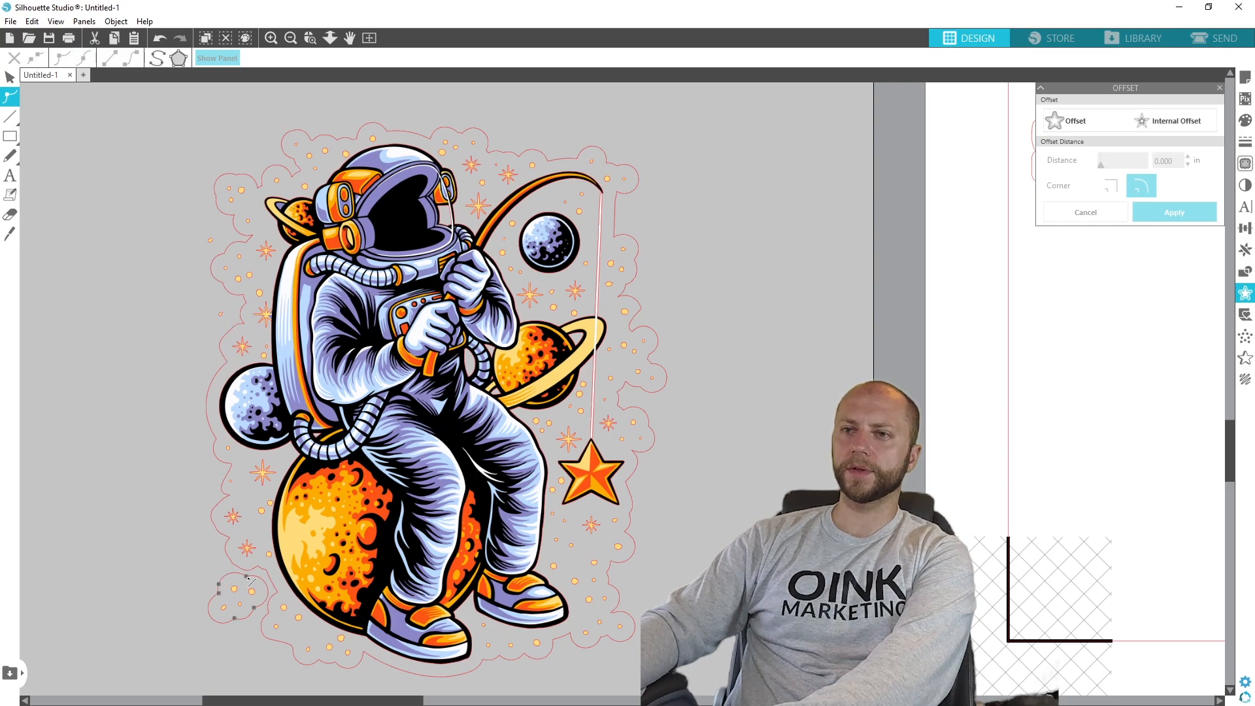
key("Delete")
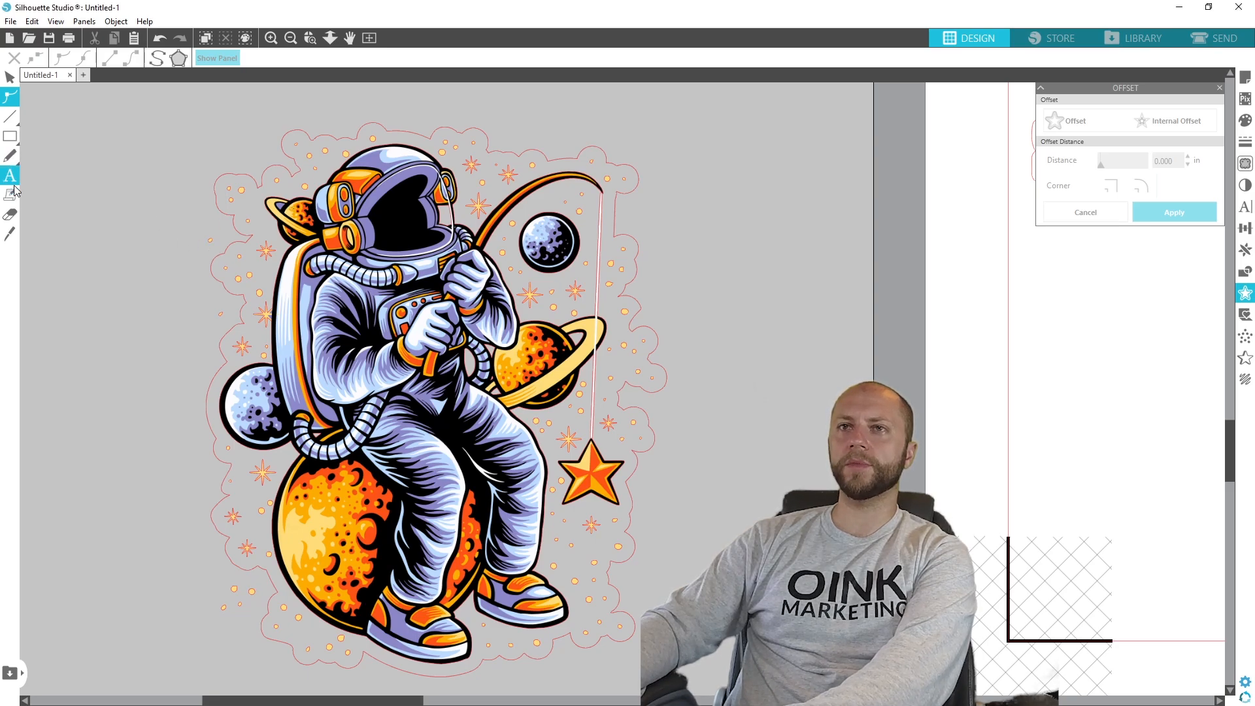
- Reduce the Eraser size to 0.125 in and try erasing small spots along the backpack-side edge of the fishing astronaut's outline
left_click(11, 216)
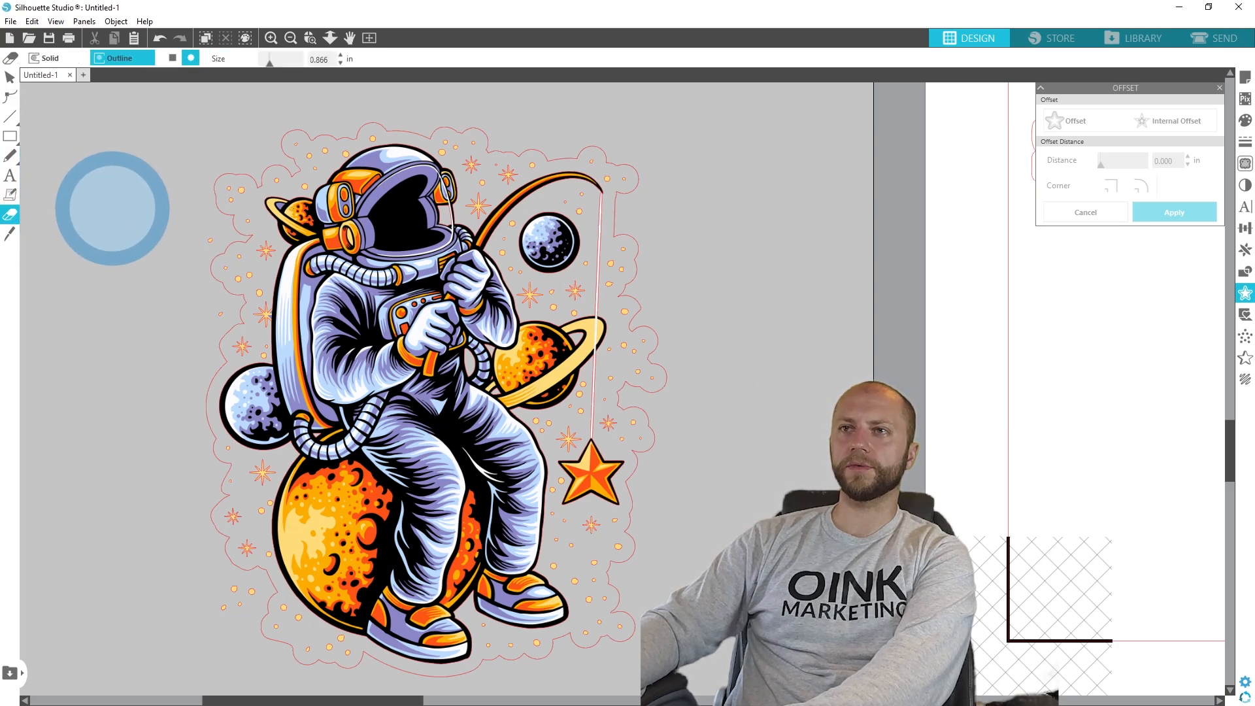
left_click_drag(268, 65, 262, 64)
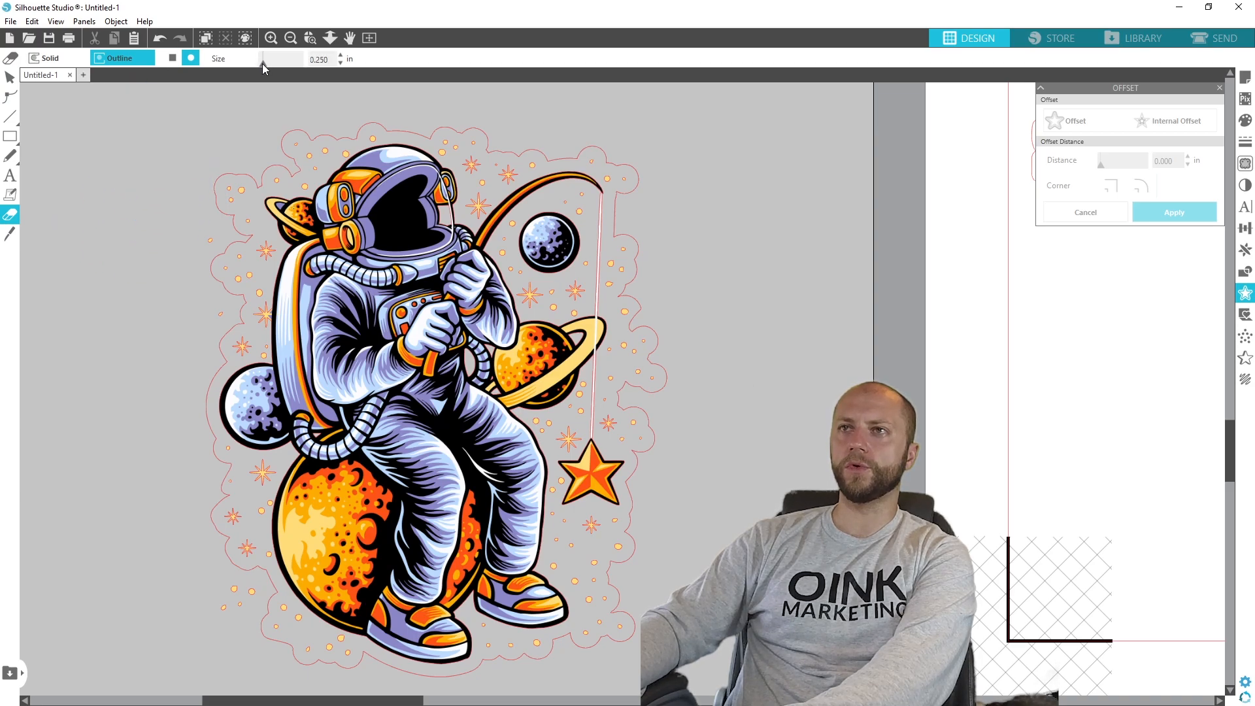
left_click_drag(213, 239, 208, 244)
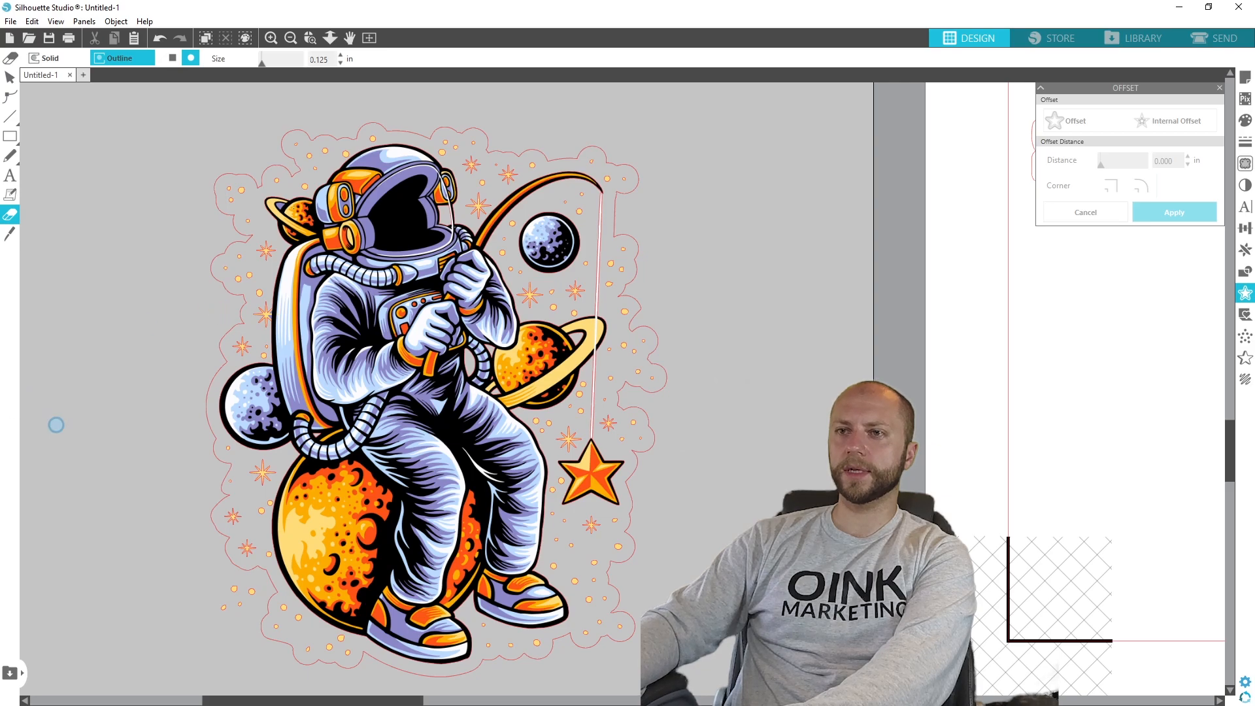
mouse_move(233, 589)
left_mouse_down()
mouse_move(208, 611)
mouse_move(248, 594)
left_mouse_up()
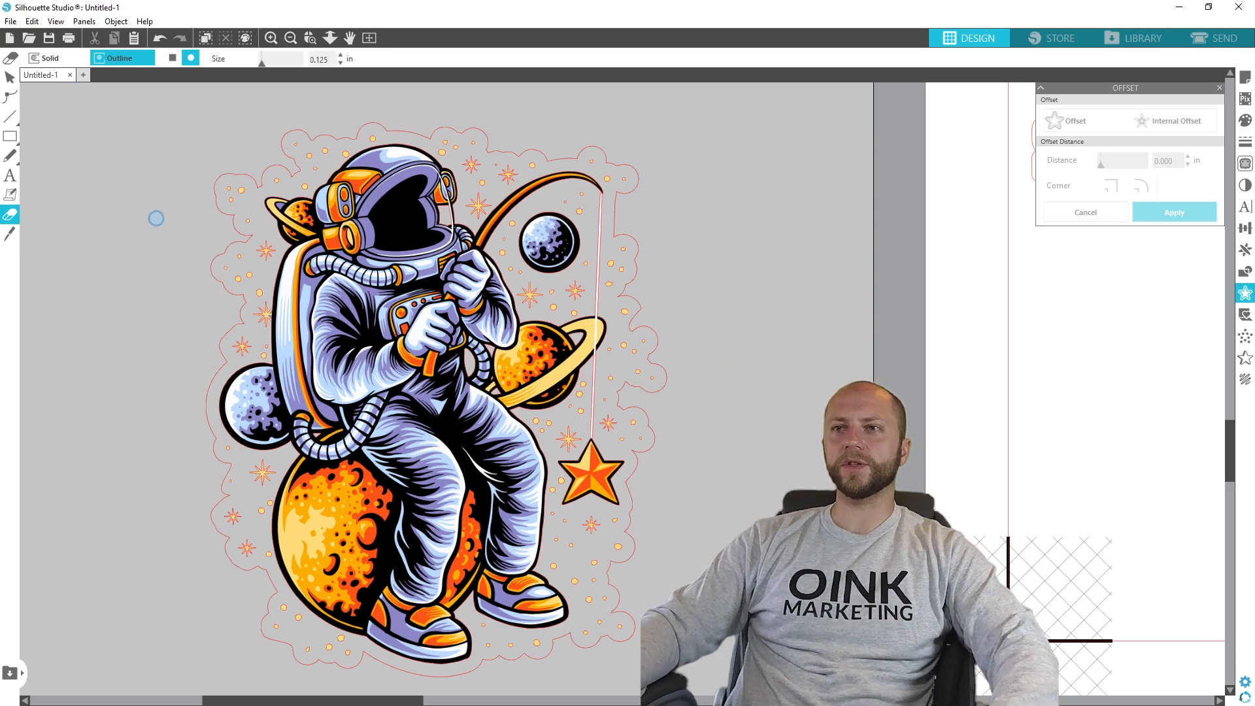
left_click(10, 77)
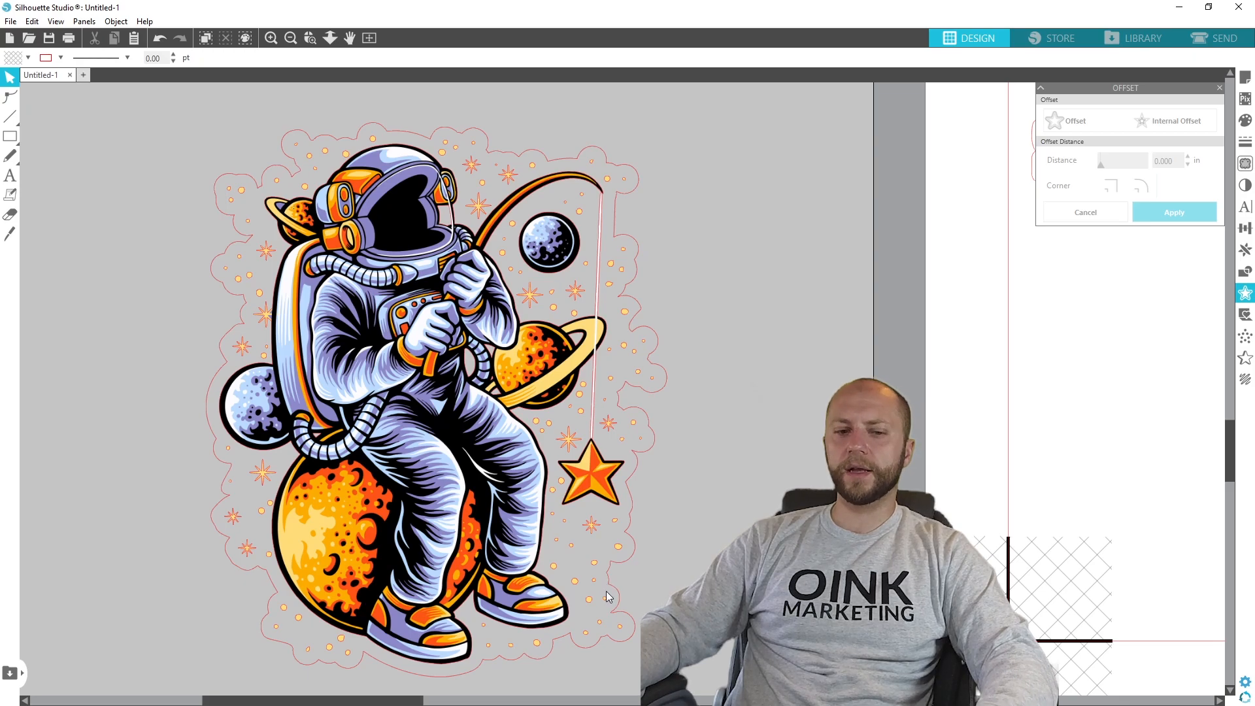
- Group all pieces of the fishing astronaut artwork, its surrounding stars and its offset outline into one object
key("ctrl+a")
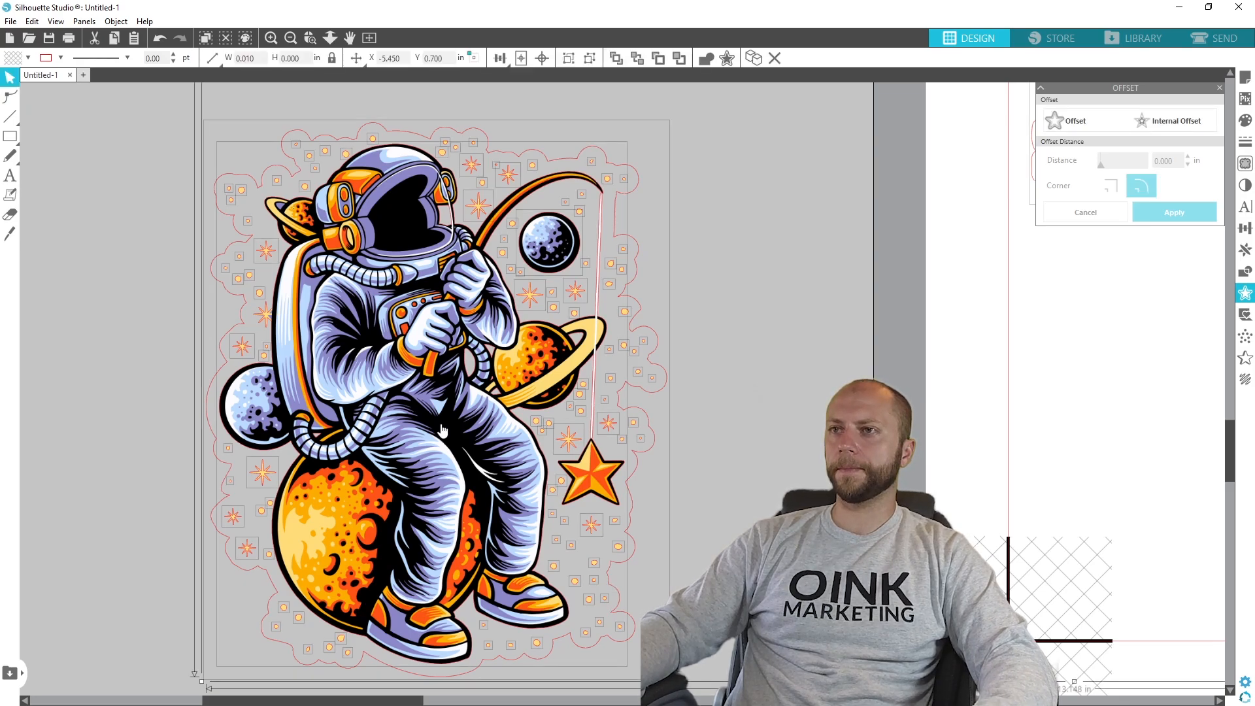
mouse_move(418, 358)
left_mouse_down()
mouse_move(657, 428)
mouse_move(471, 385)
mouse_move(721, 408)
mouse_move(454, 391)
mouse_move(424, 364)
left_mouse_up()
left_click(742, 418)
key("ctrl+a")
right_click(426, 280)
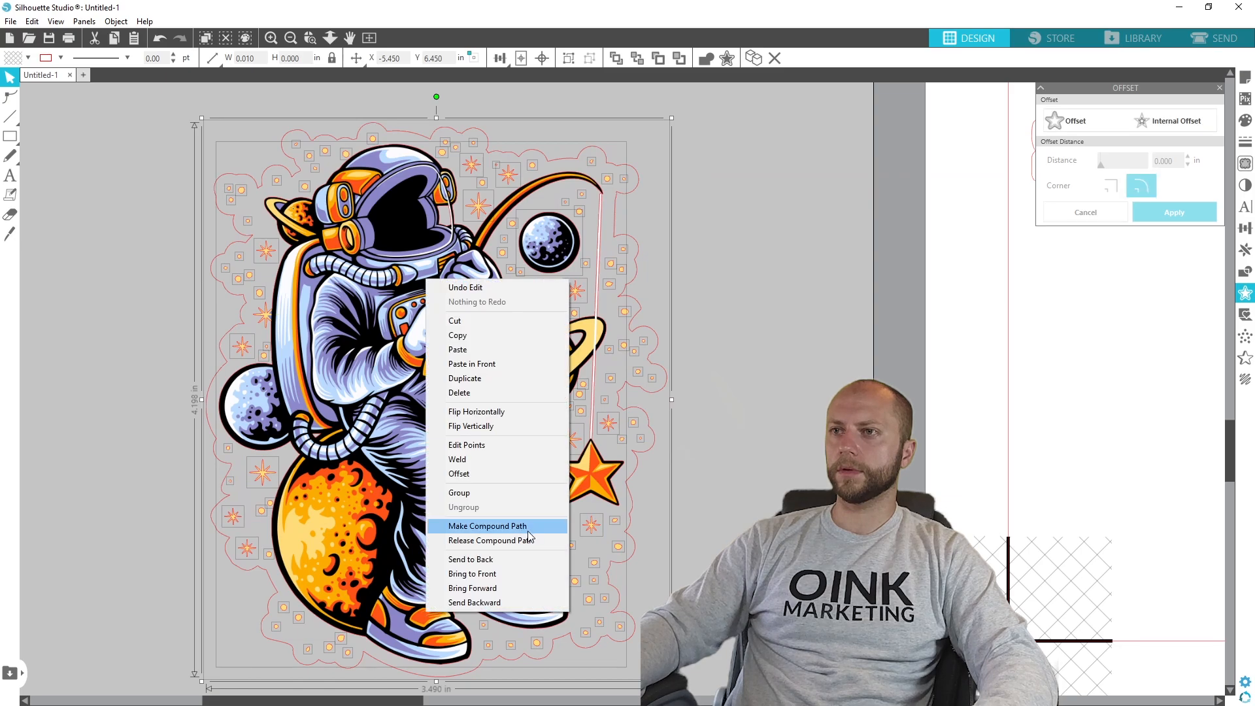
left_click(514, 497)
left_click(742, 453)
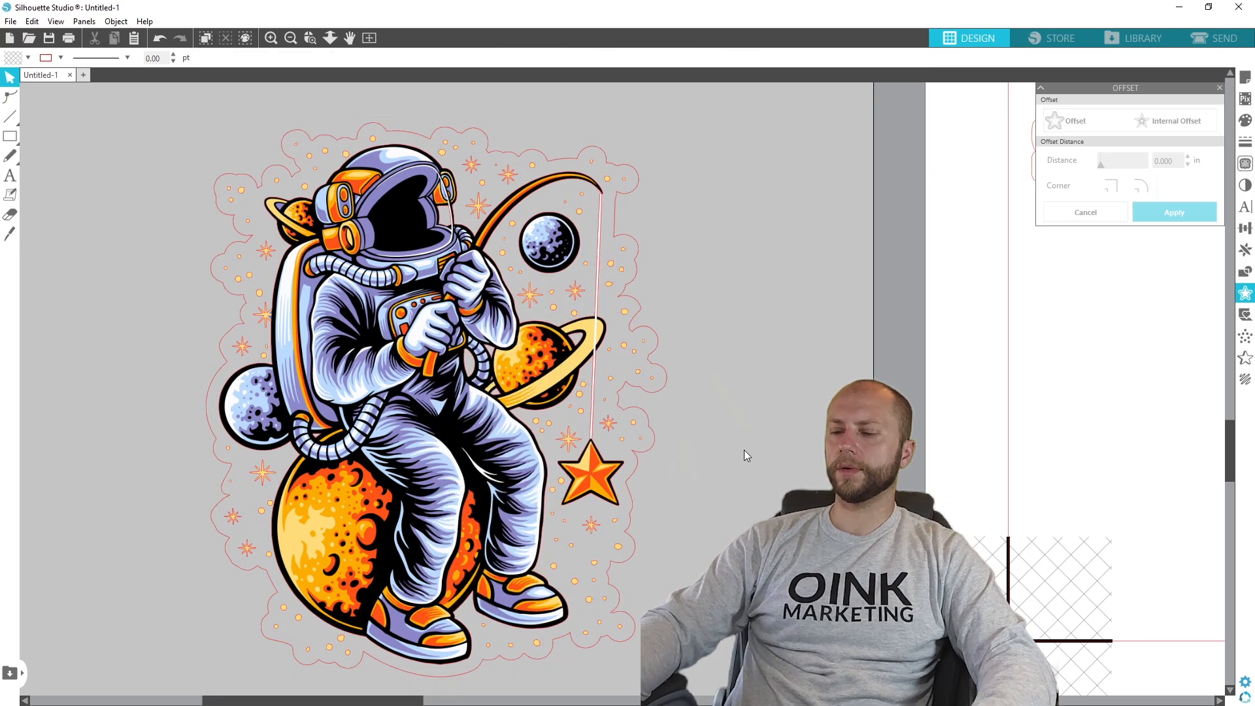
- Move the grouped fishing astronaut from the work area onto the lower part of the sticker page
scroll(743, 450, "down", 5)
left_click_drag(544, 345, 1070, 389)
left_click(850, 490)
left_click_drag(552, 701, 641, 701)
left_click(695, 496)
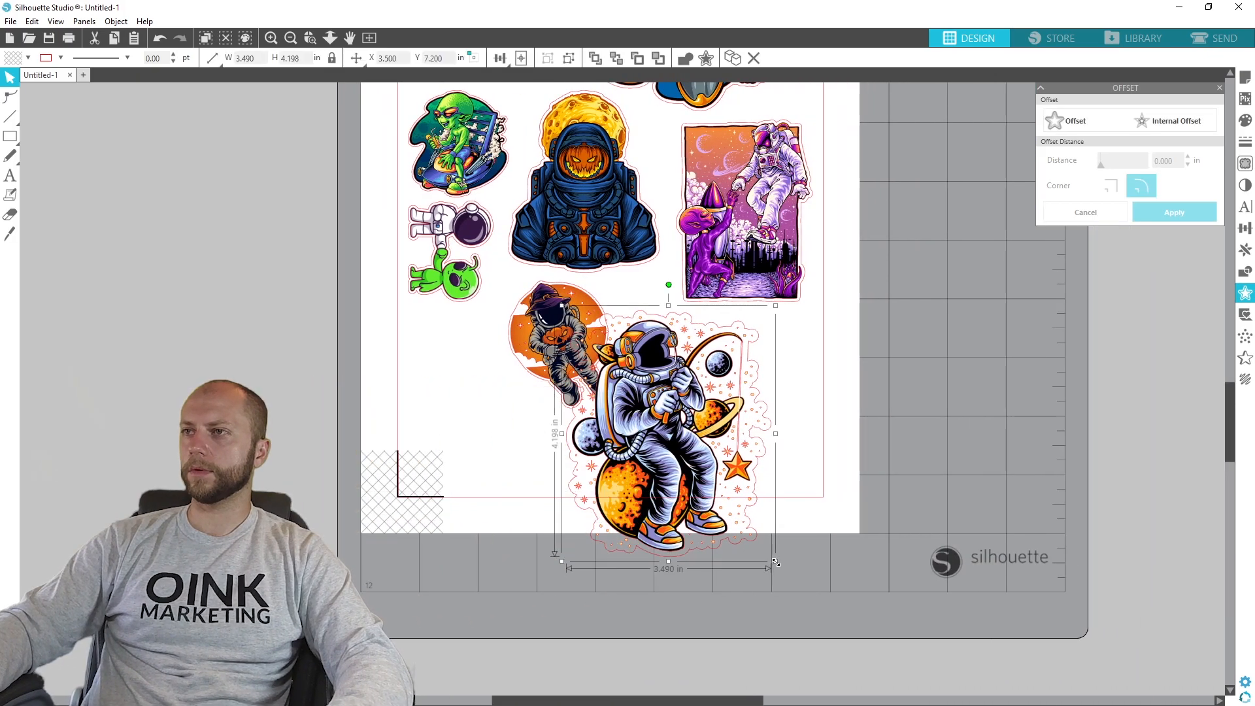
- Scale the fishing astronaut down proportionally and place it inside the cut border below the purple alien sticker
left_click_drag(776, 562, 709, 482)
left_click_drag(647, 416, 752, 415)
left_click(1148, 352)
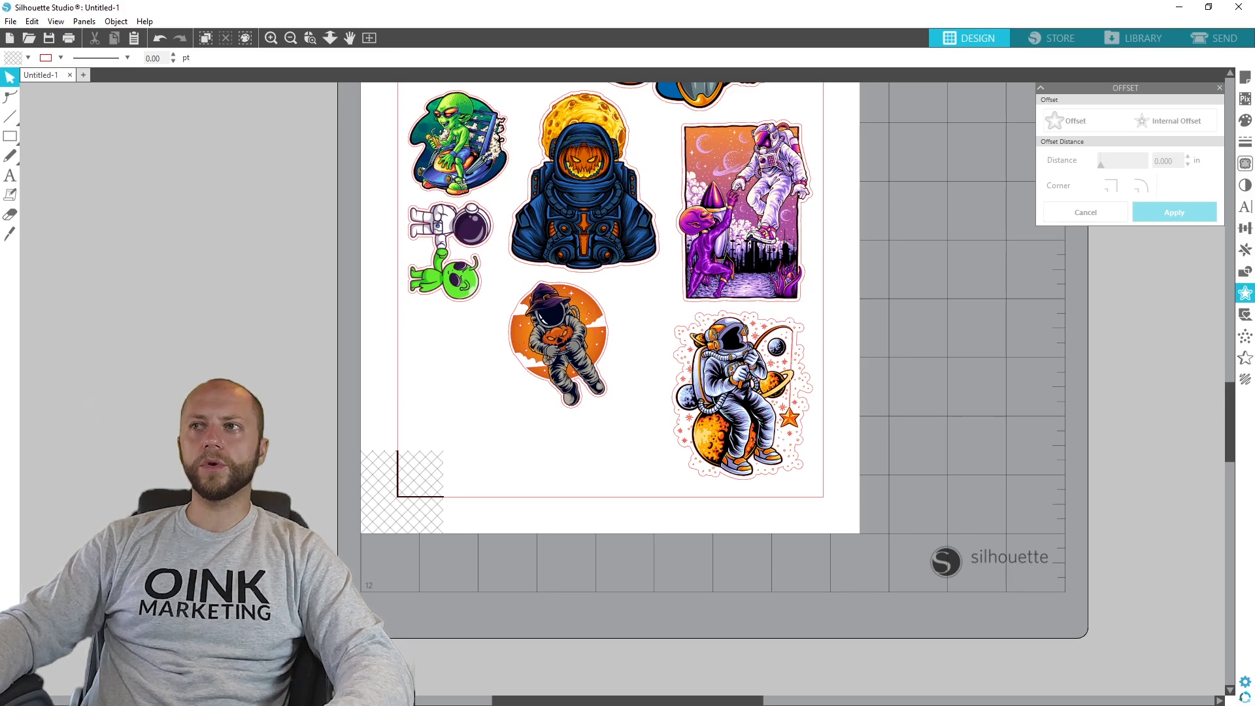
scroll(316, 406, "up", 3)
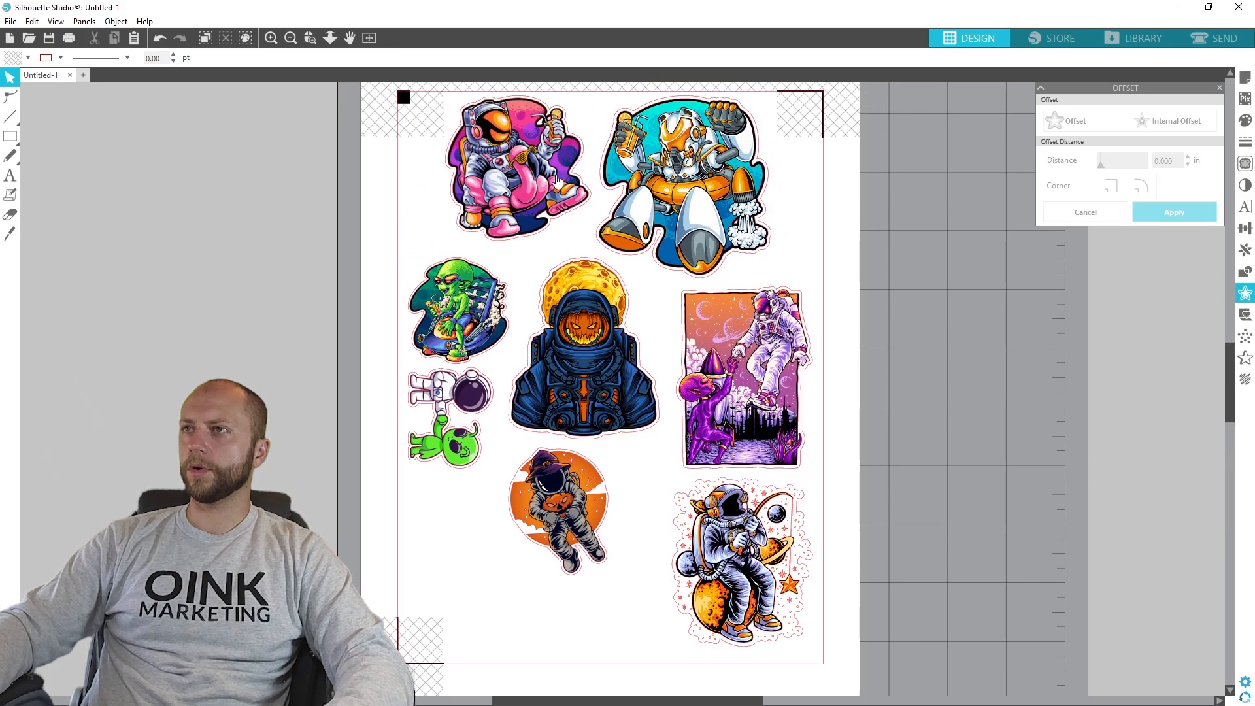
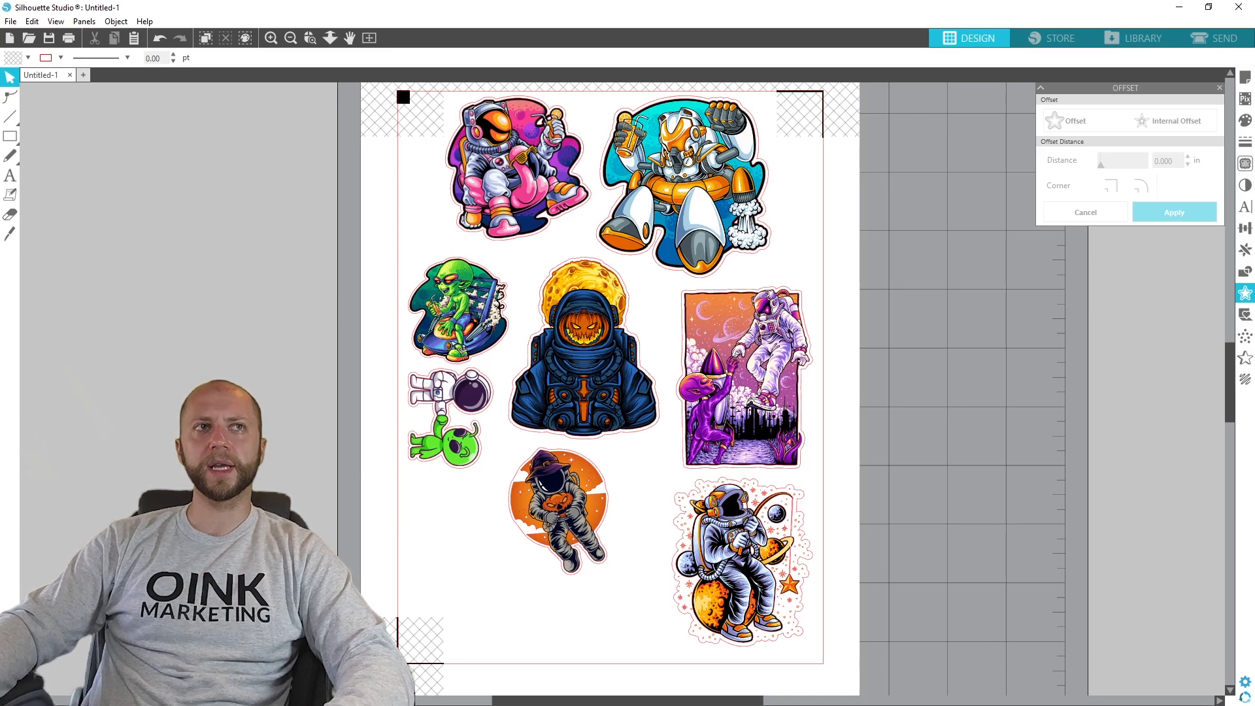
- Bring the astronaut-on-a-moon artwork into the work area and scale it proportionally to a height of 4 in
left_click_drag(0, 419, 202, 394)
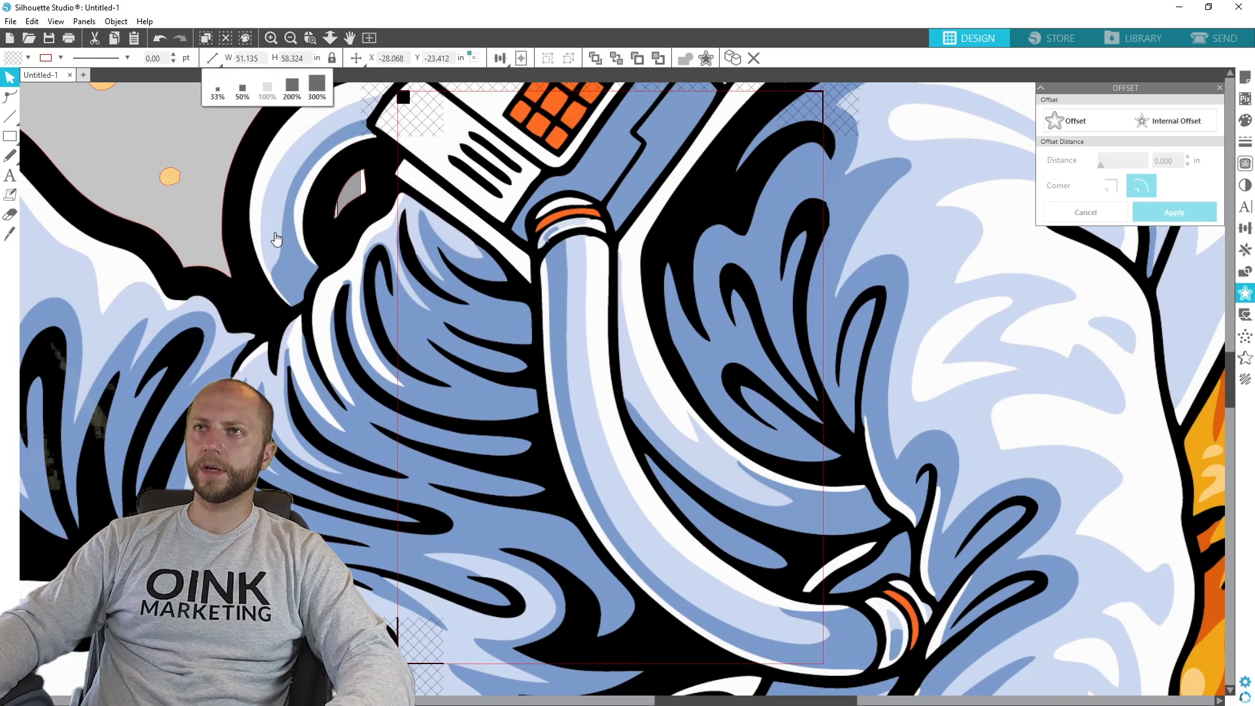
double_click(300, 57)
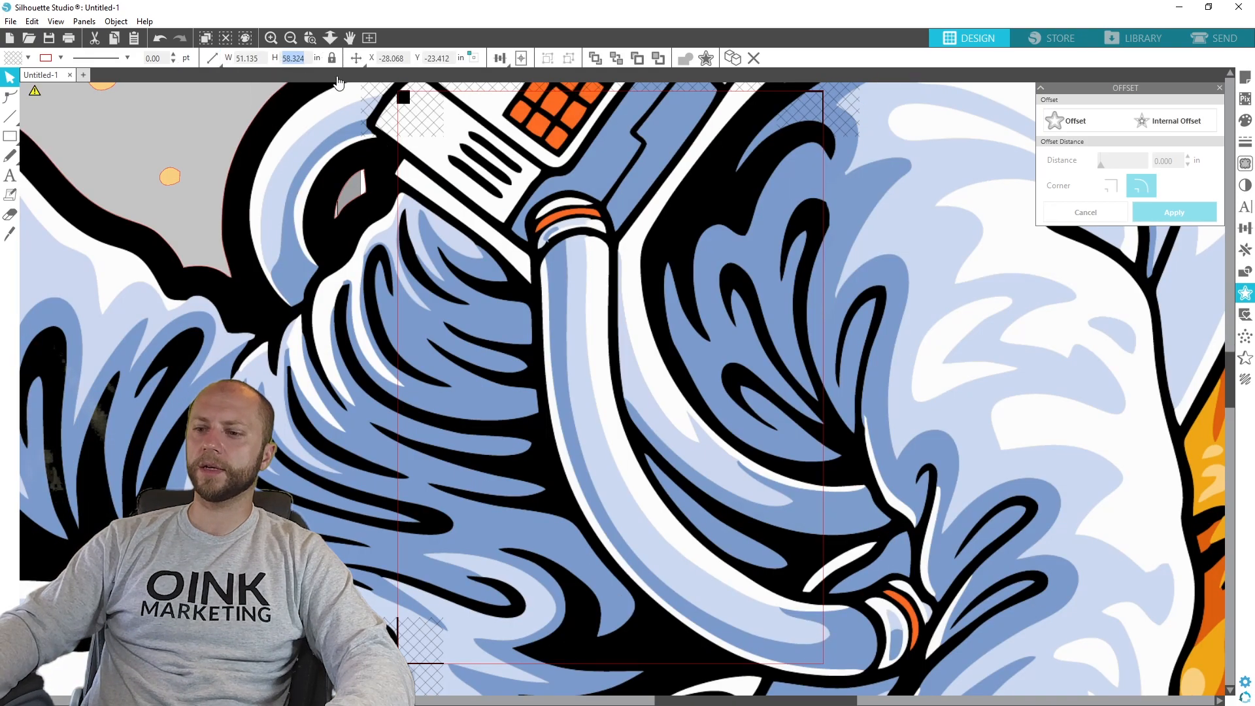
type("4")
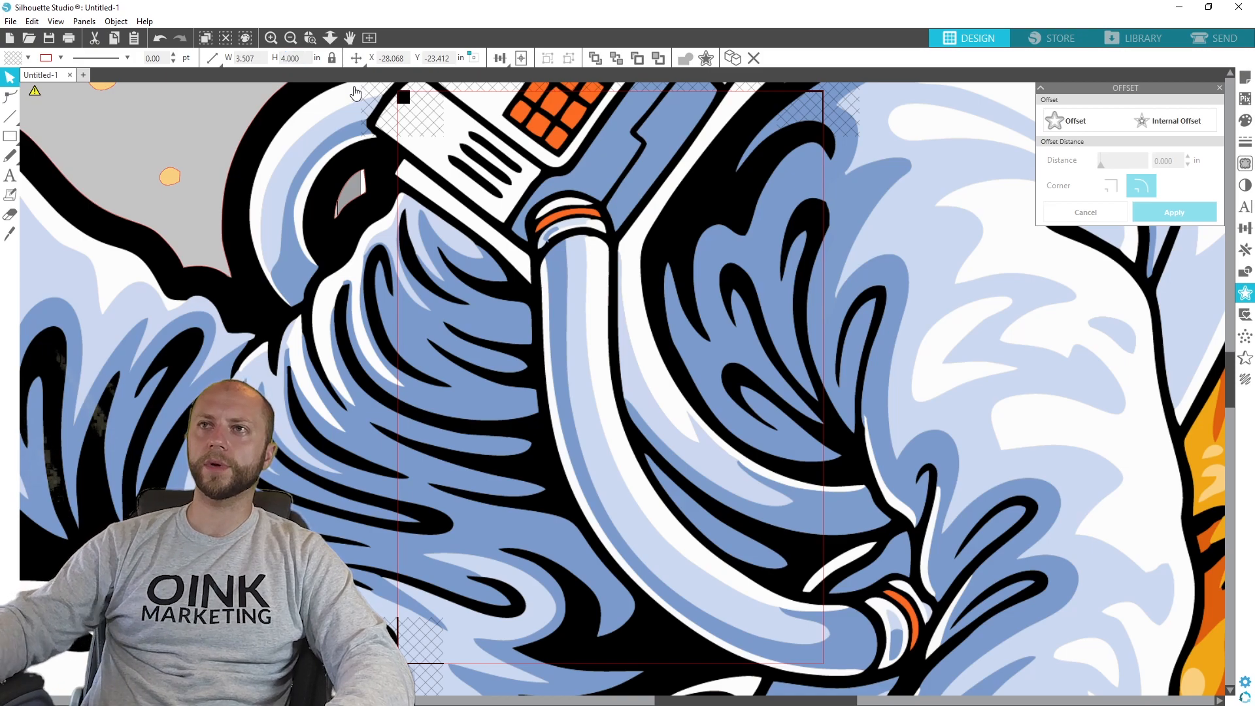
key("Return")
scroll(457, 556, "left", 5)
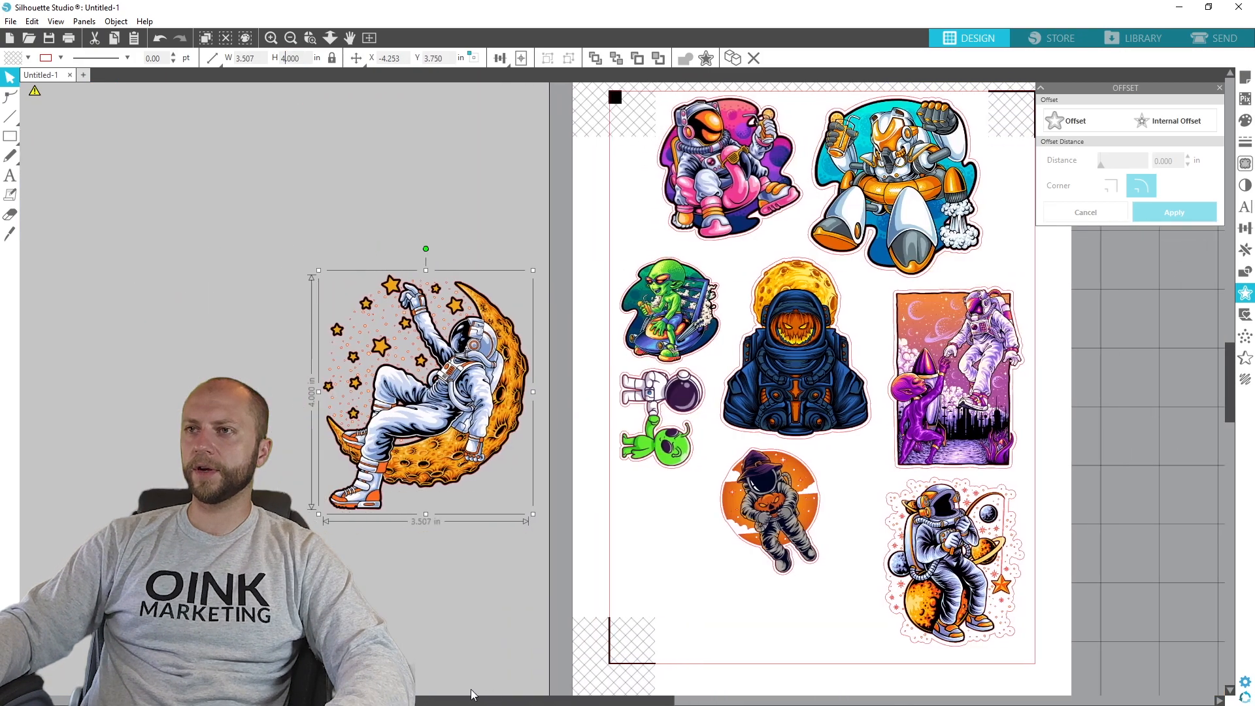
left_click(399, 559)
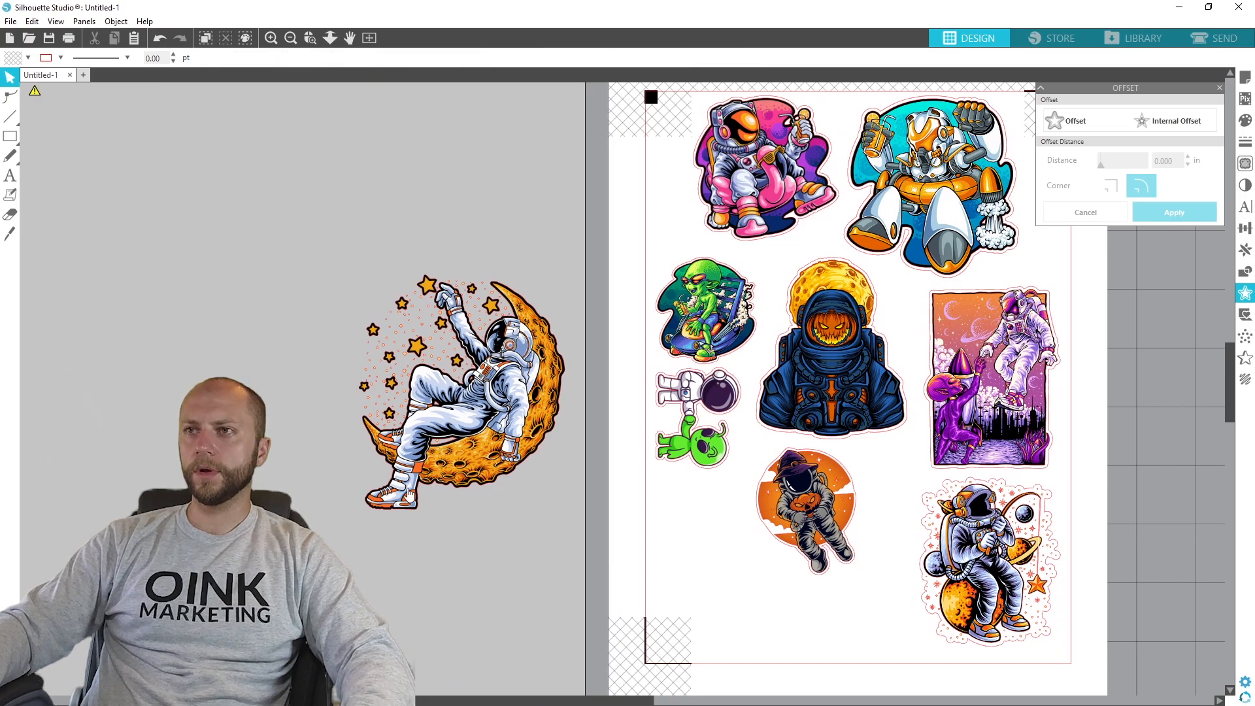
- Reposition the moon astronaut in the work area and trace its outer edge with the threshold at 100%
scroll(446, 419, "up", 2)
scroll(466, 426, "up", 1)
key("alt")
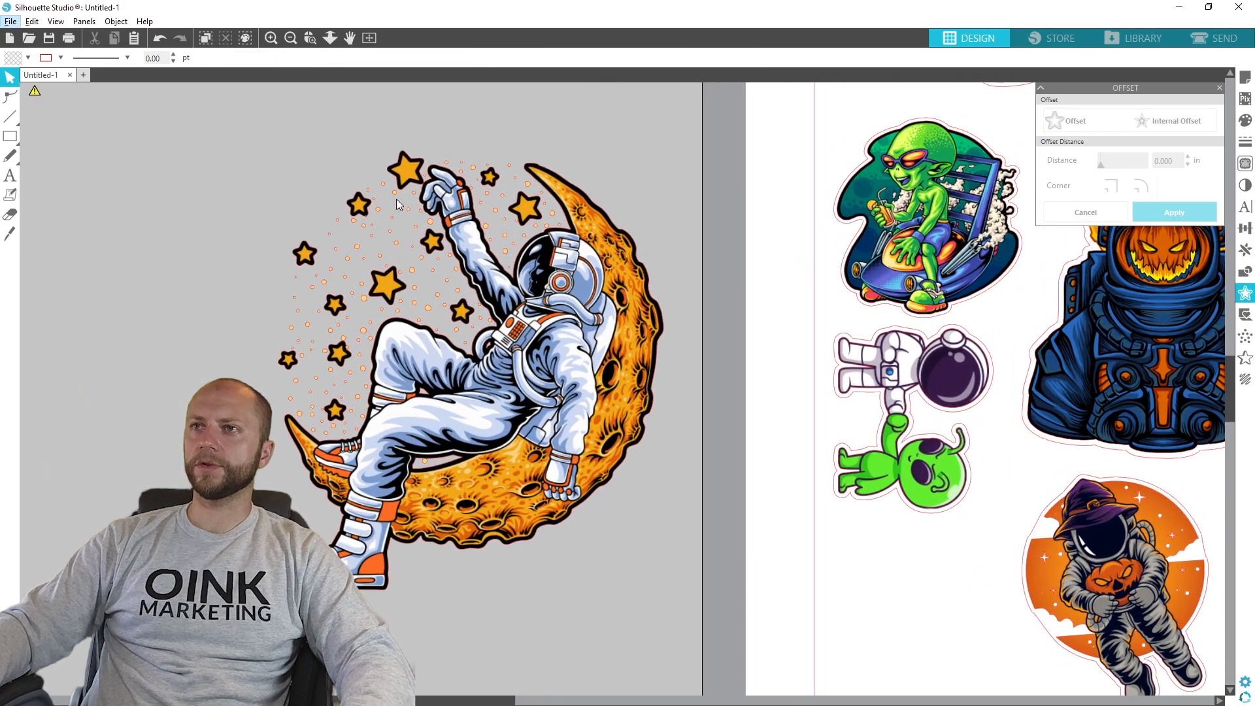
left_click_drag(569, 415, 541, 438)
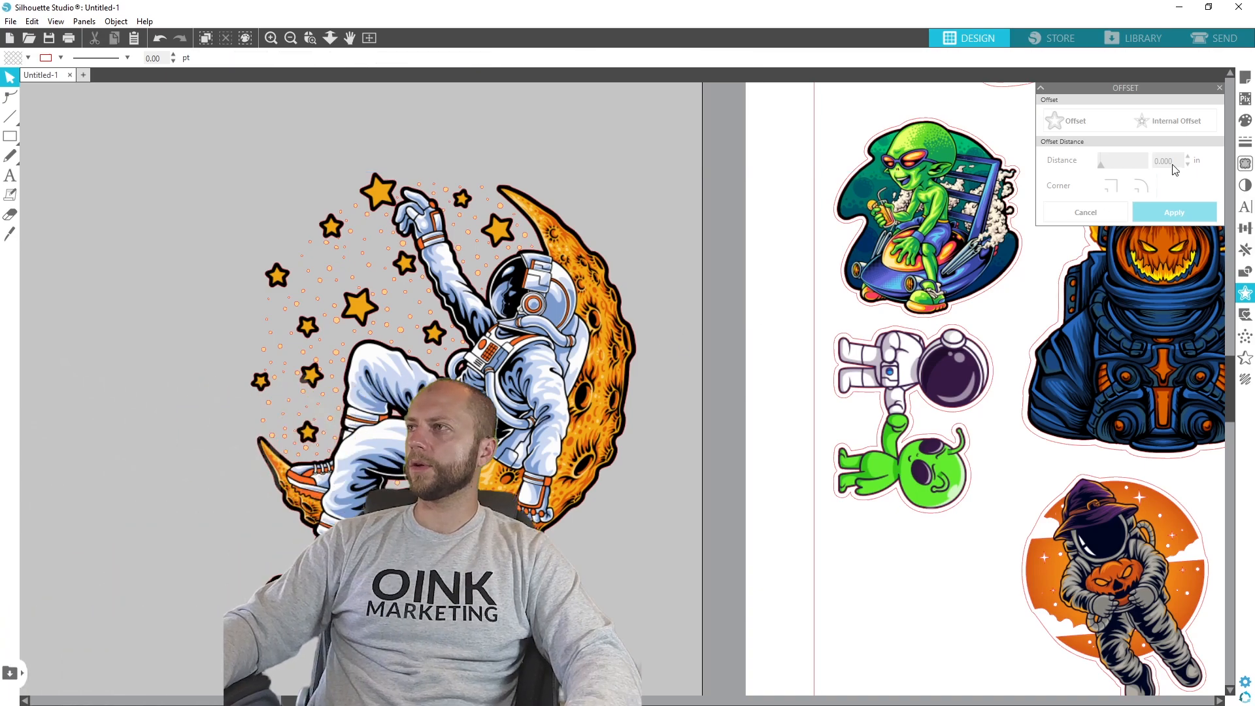
left_click(1245, 163)
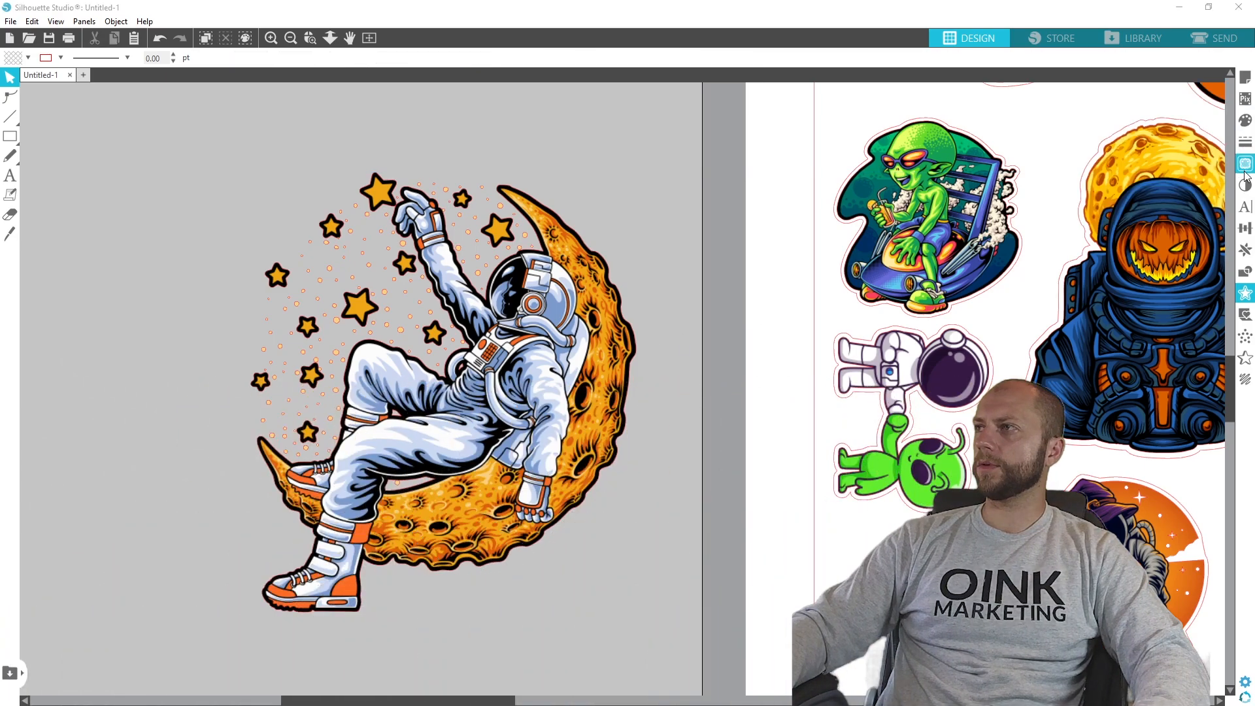
mouse_move(168, 122)
left_mouse_down()
mouse_move(202, 291)
mouse_move(602, 635)
mouse_move(664, 644)
mouse_move(667, 674)
left_mouse_up()
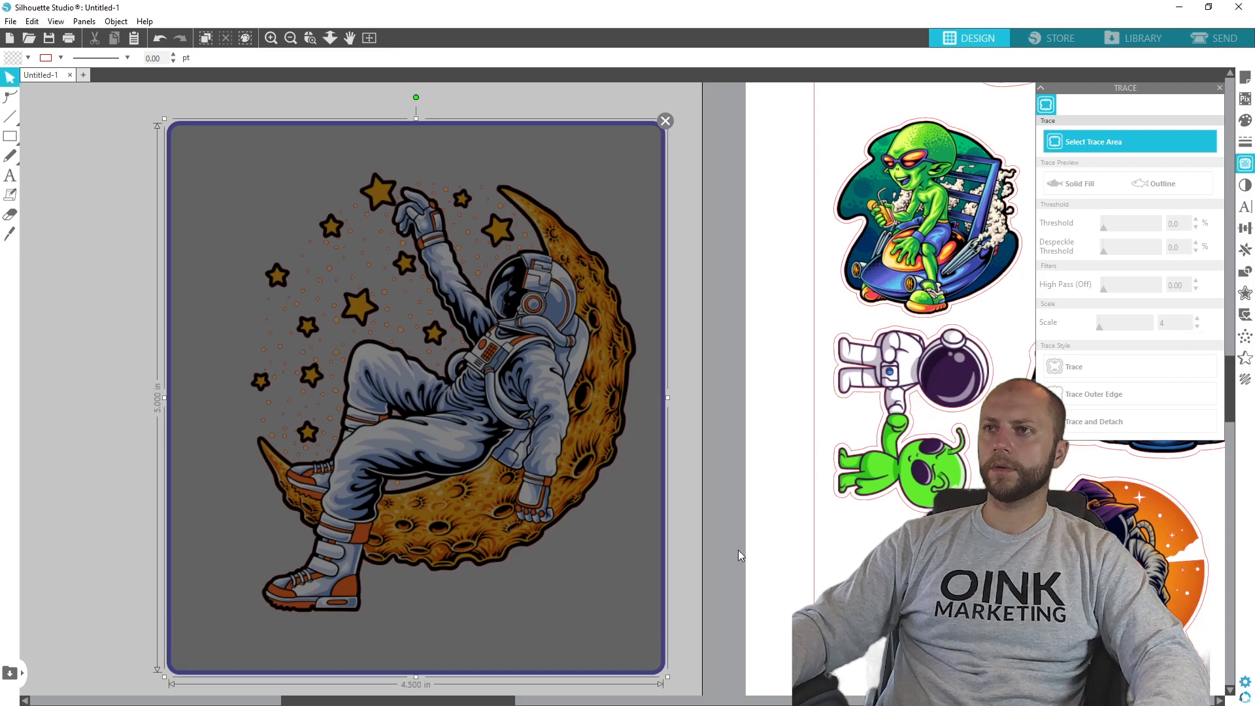
left_click_drag(1129, 227, 1162, 226)
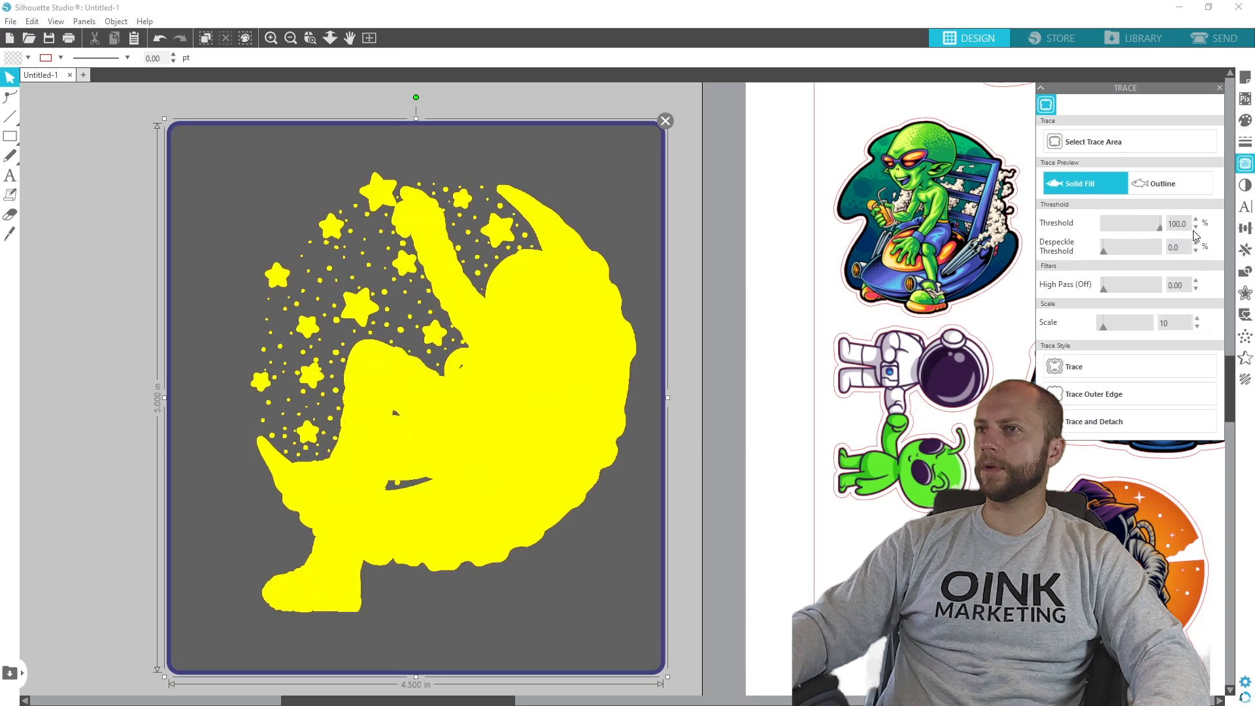
left_click(1104, 393)
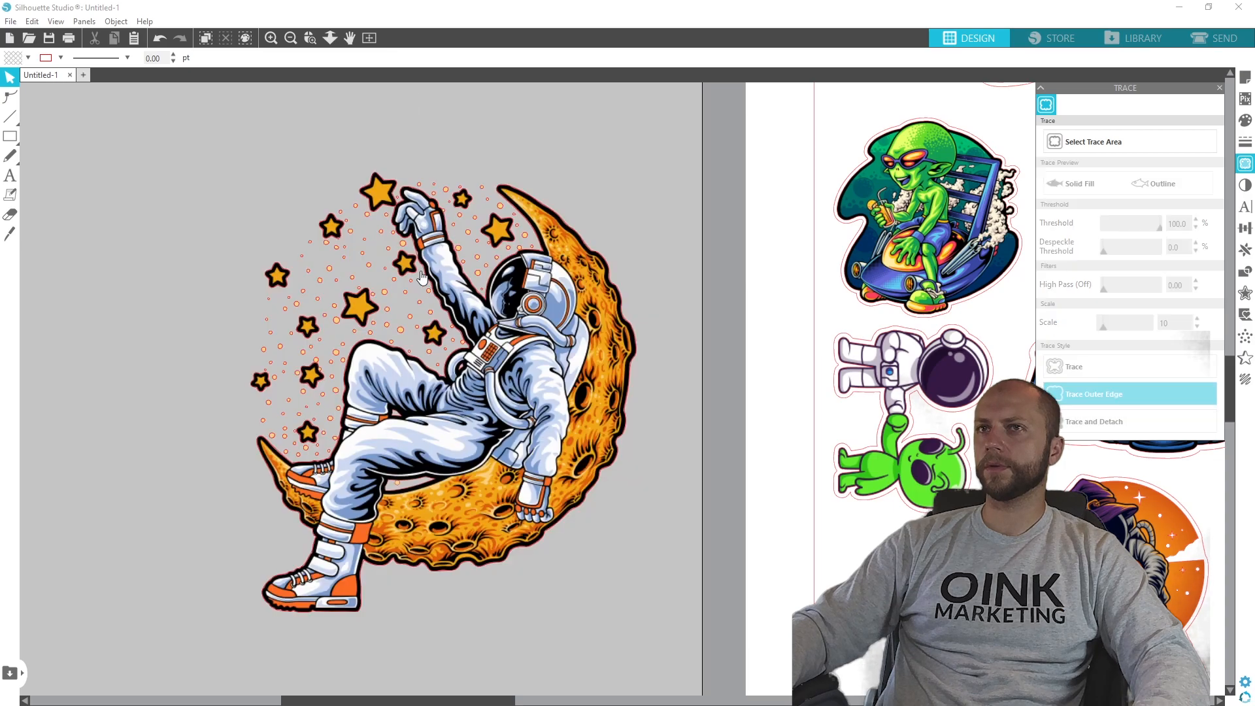
mouse_move(288, 462)
left_mouse_down()
mouse_move(687, 436)
mouse_move(259, 519)
mouse_move(287, 463)
left_mouse_up()
left_click(792, 334)
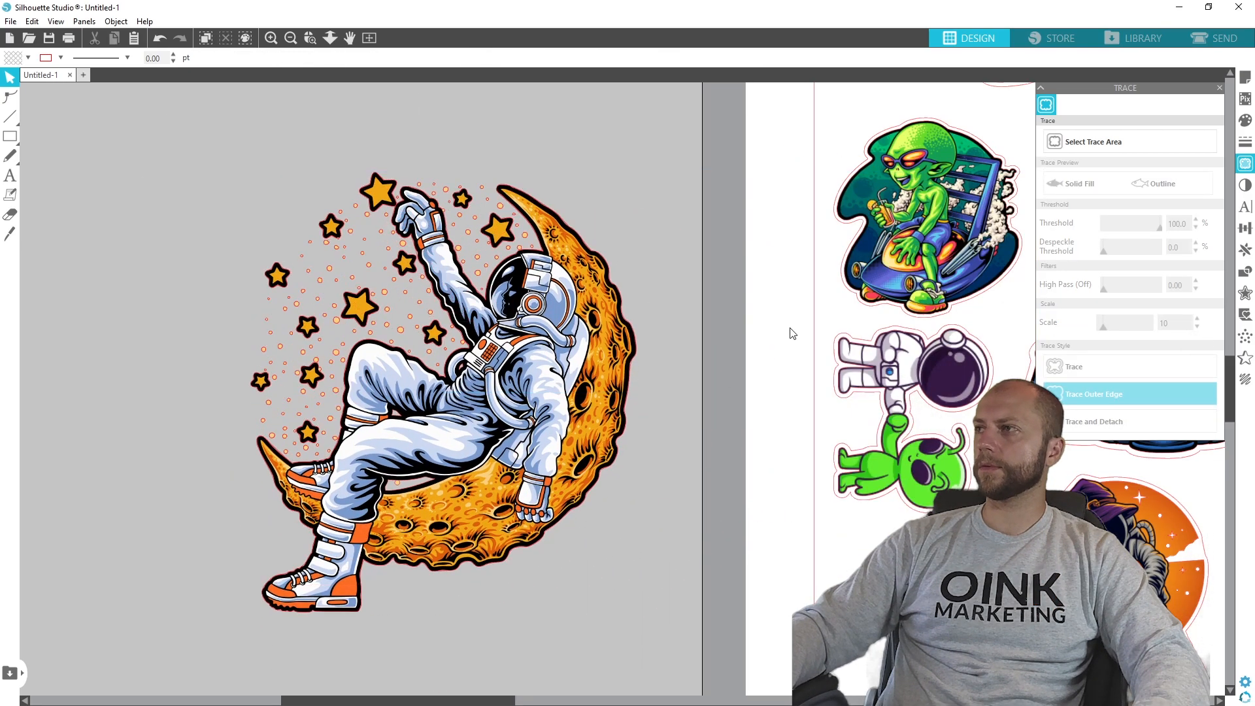
- Offset the traced outline of the moon astronaut by 0.085 in
left_click(1246, 293)
left_click(542, 369)
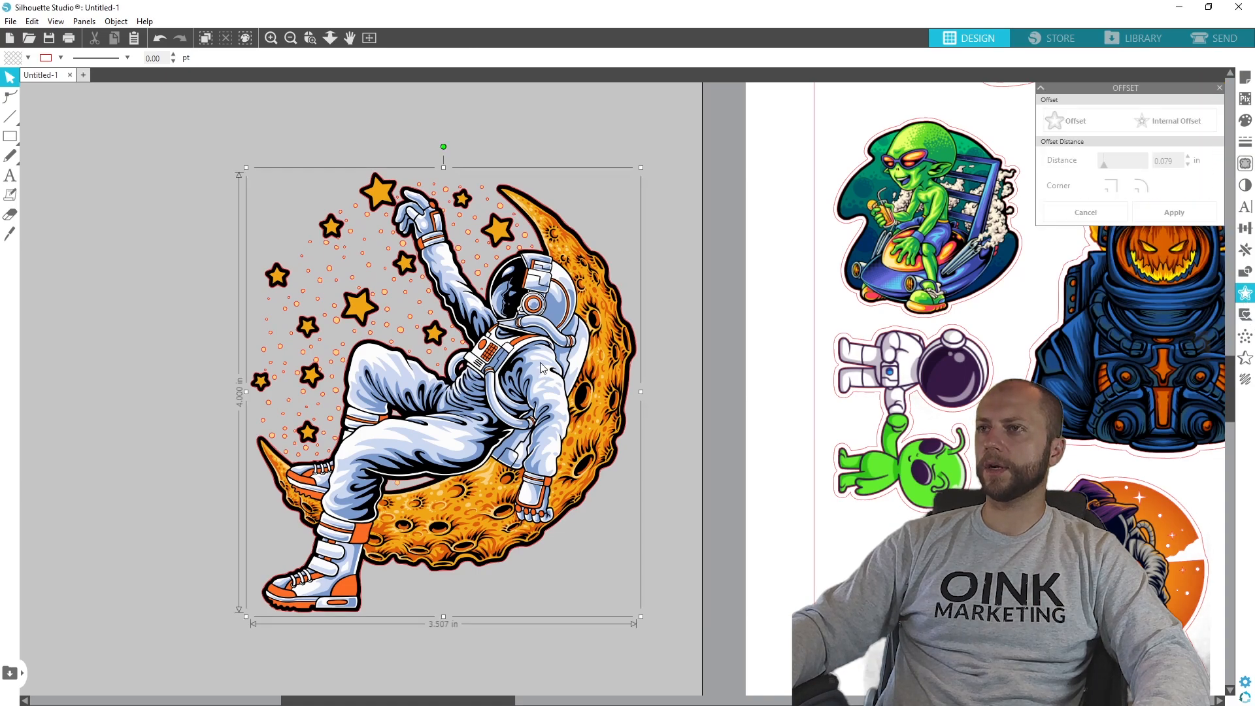
left_click(1072, 121)
left_click_drag(1178, 162, 1161, 161)
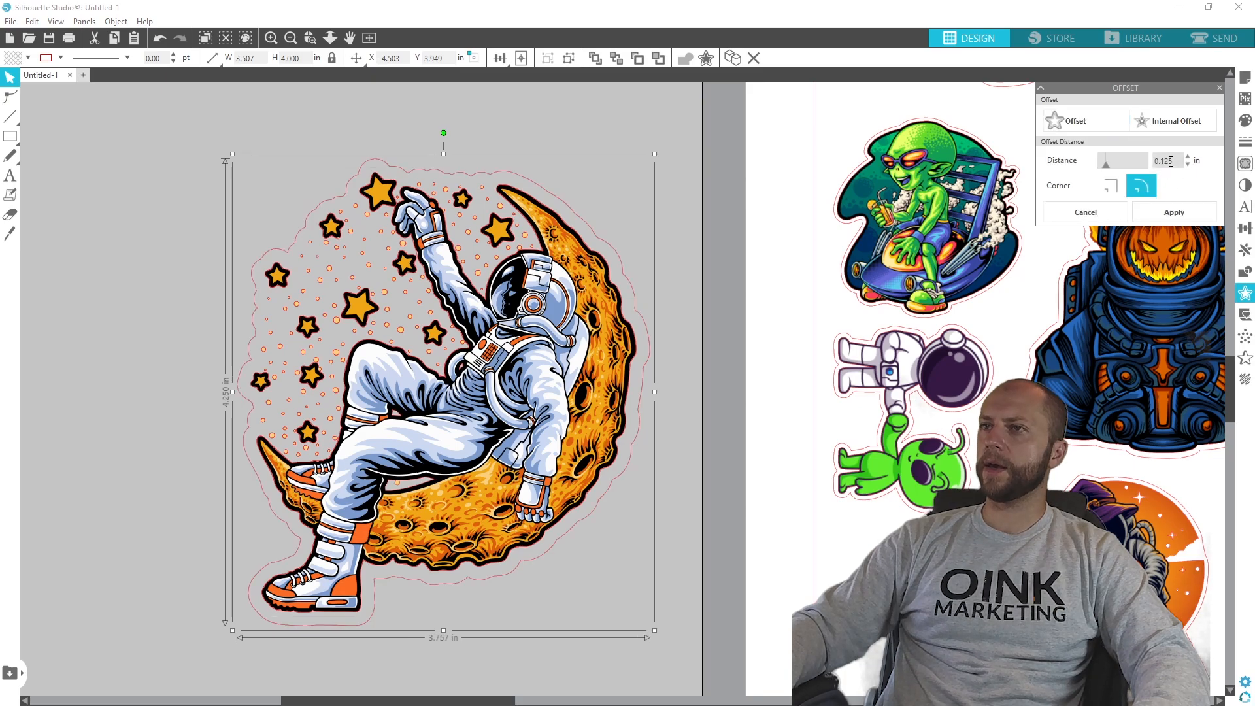
type("050")
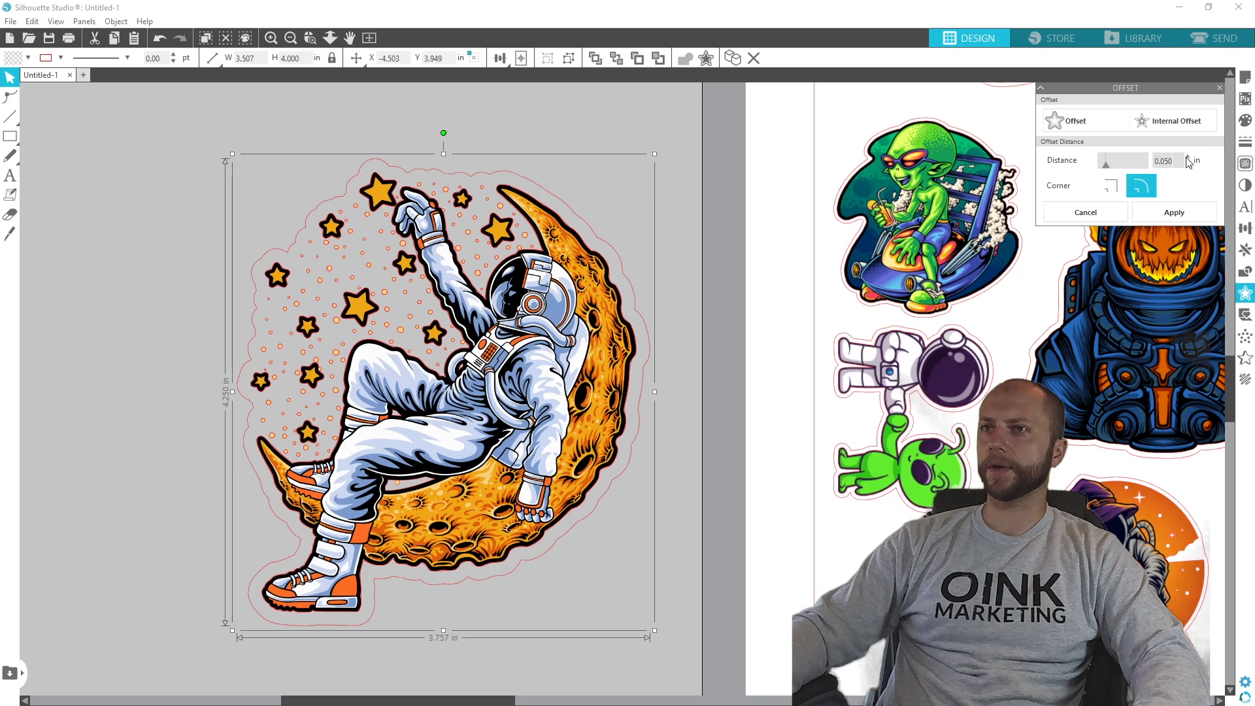
key("Return")
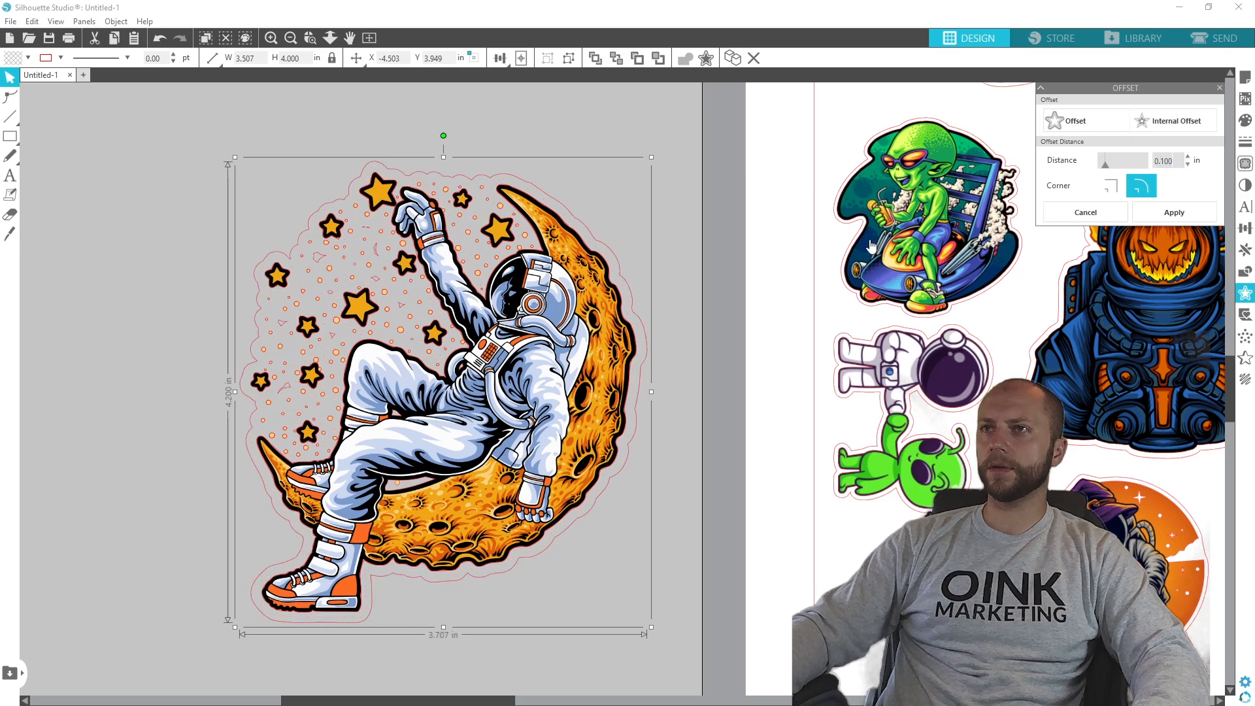
left_click(1187, 164)
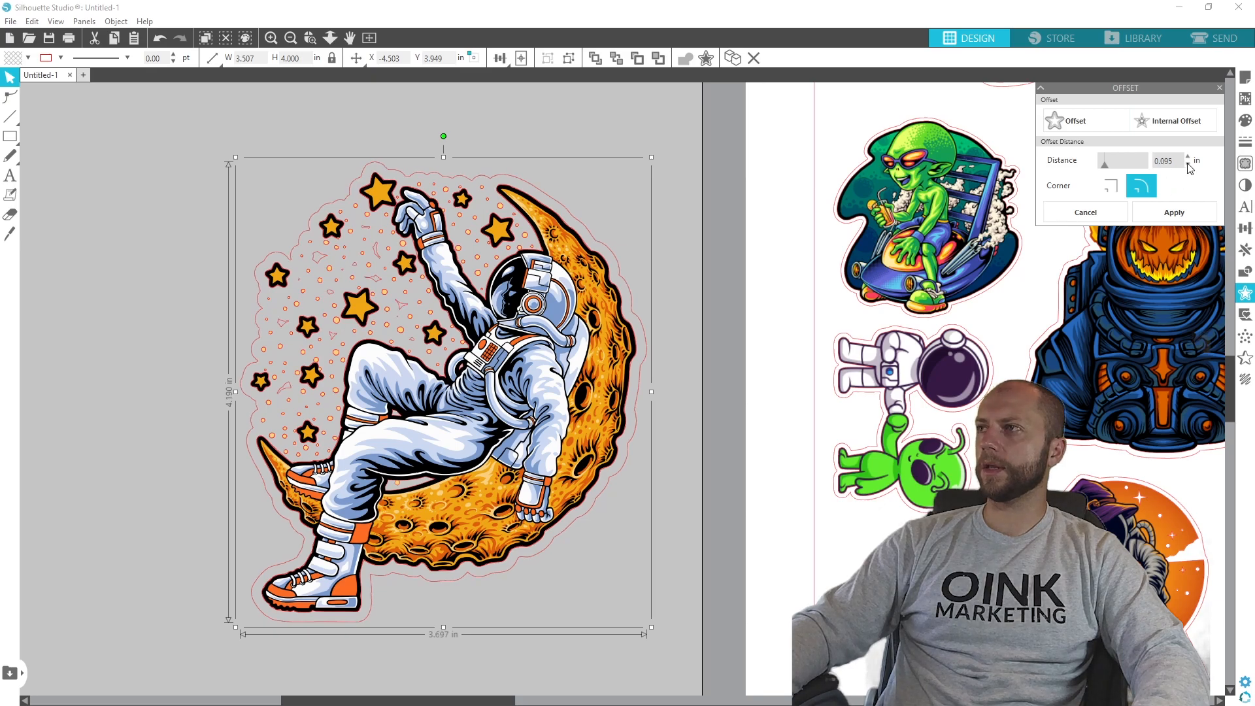
left_click(1188, 165)
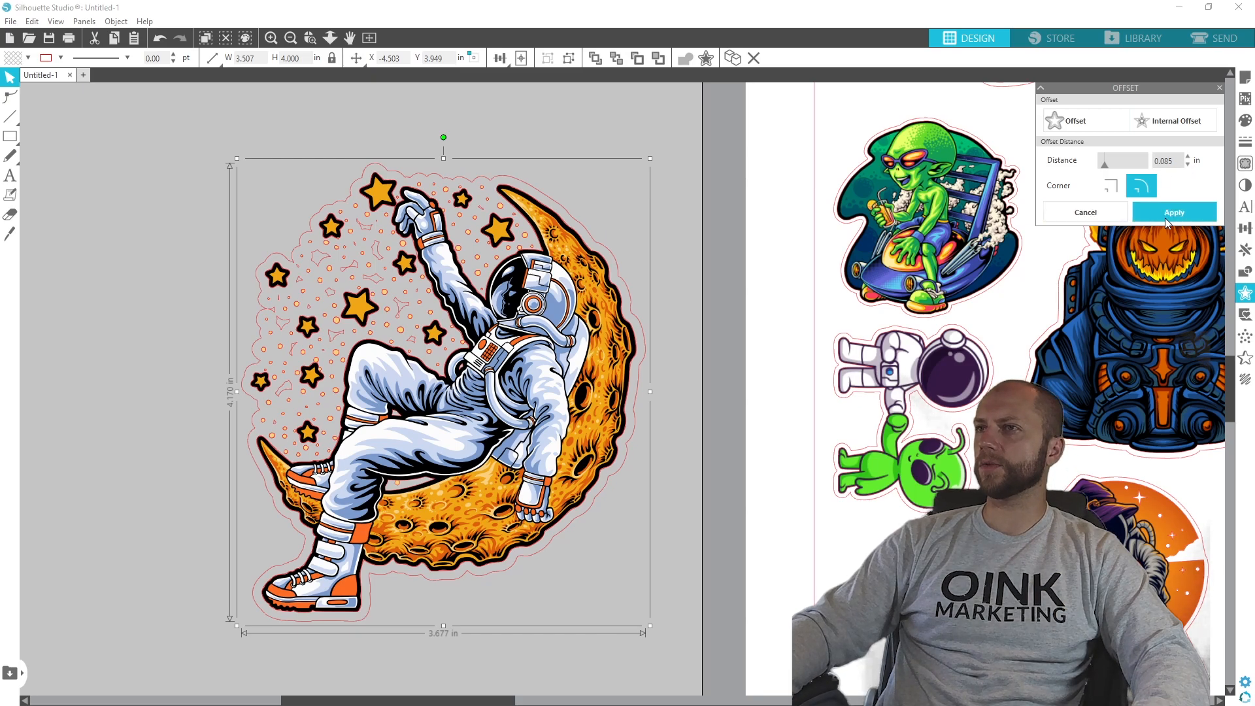
- Move the moon astronaut artwork aside and delete the original trace lines, keeping the offset outline
left_click_drag(502, 399, 888, 400)
left_click(465, 402)
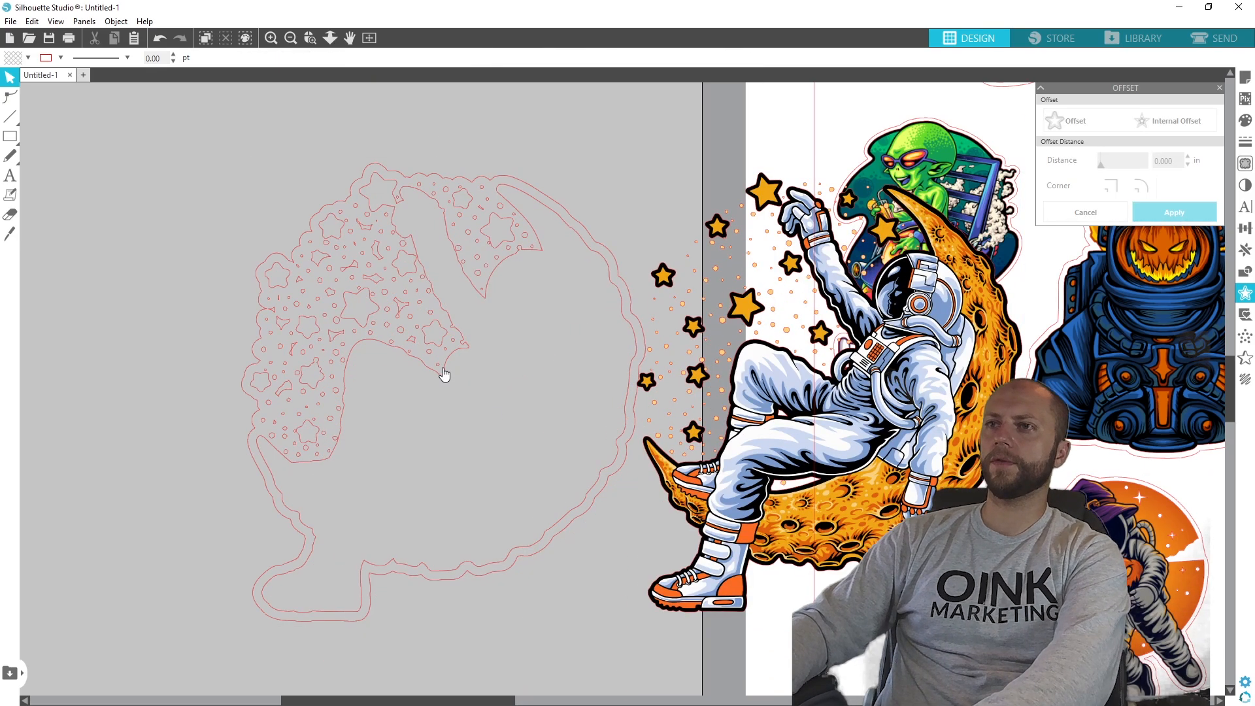
left_click(444, 382)
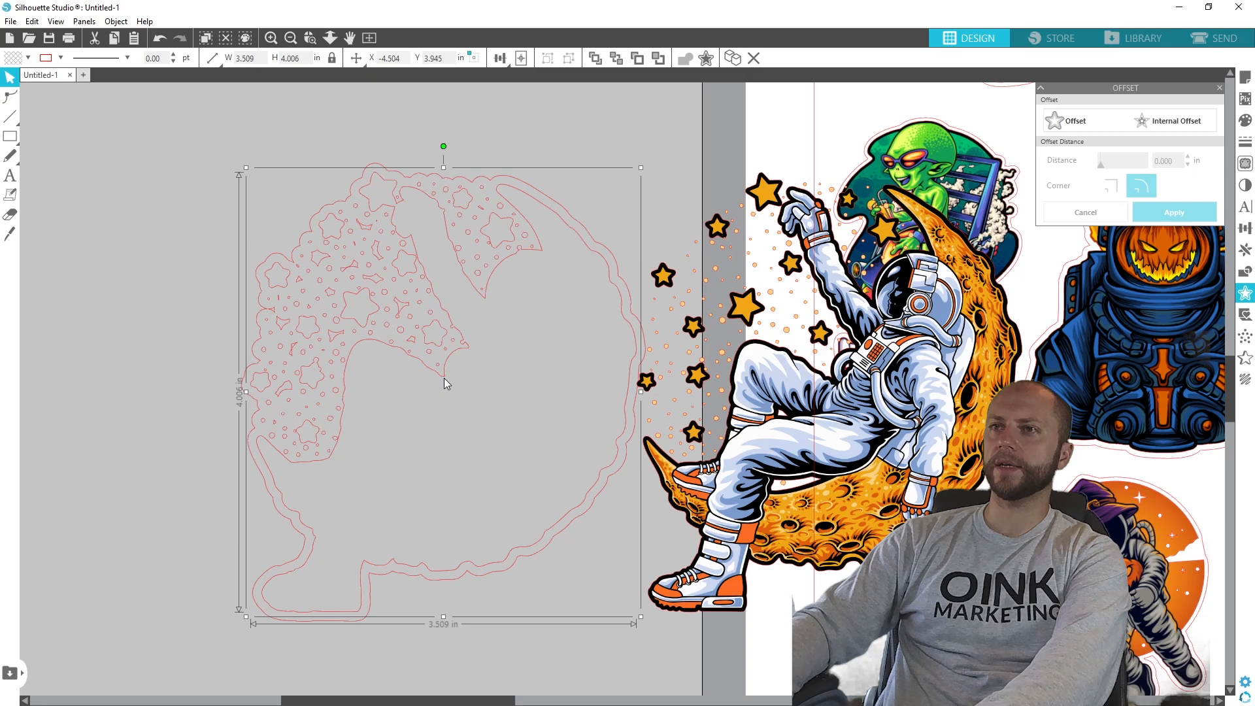
key("Delete")
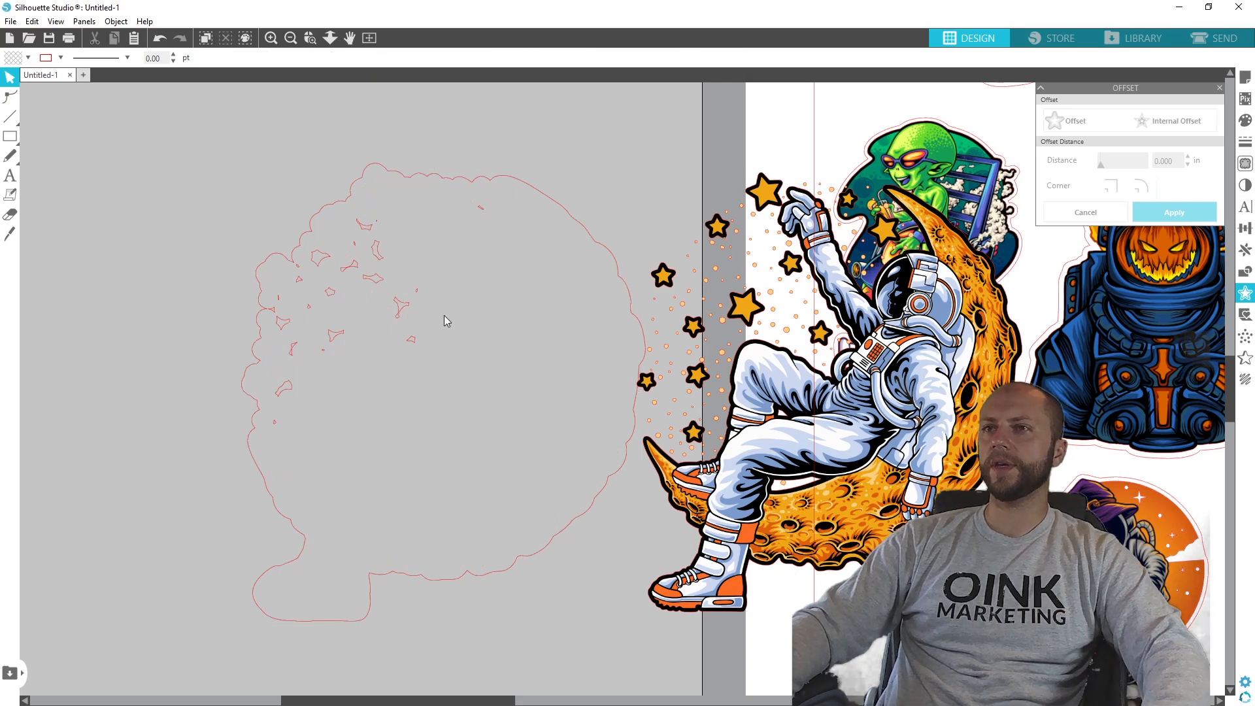
- Erase the small leftover shapes inside the moon astronaut's offset outline with a round 0.250 in Eraser, keeping the outer contour intact
left_click(10, 215)
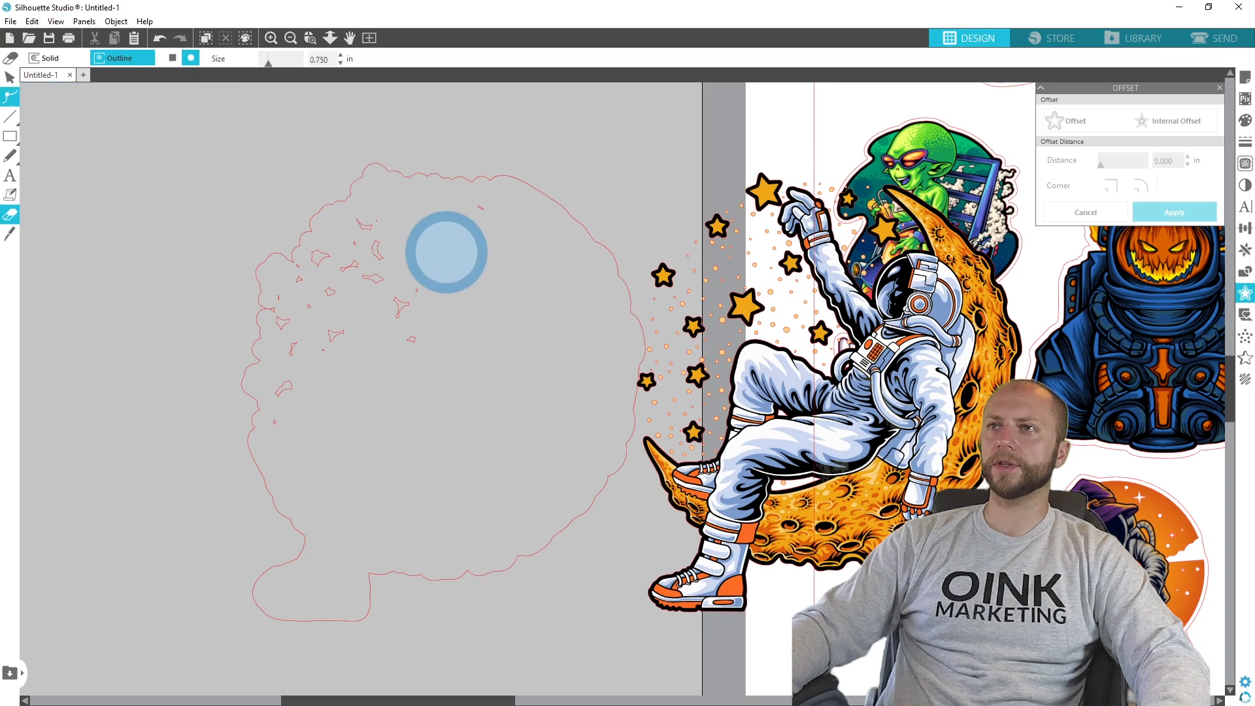
mouse_move(474, 232)
left_mouse_down()
mouse_move(417, 268)
mouse_move(376, 238)
mouse_move(406, 328)
left_mouse_up()
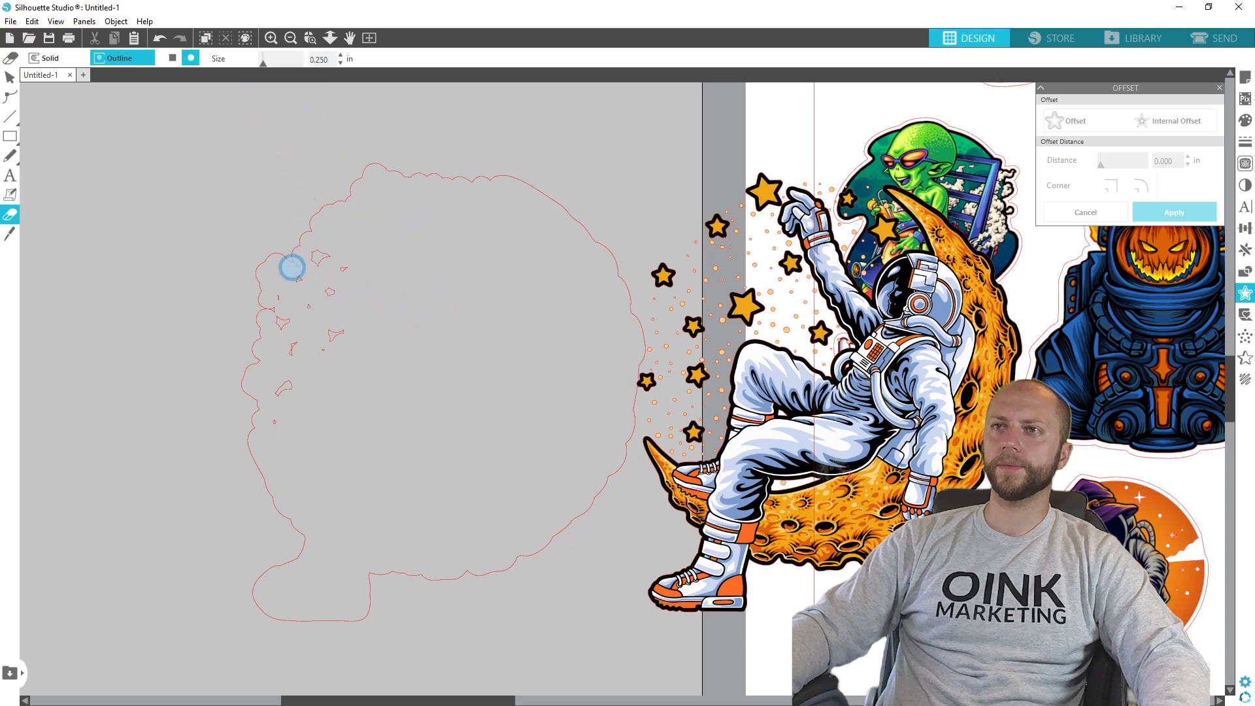
scroll(331, 274, "up", 3)
scroll(349, 282, "up", 2)
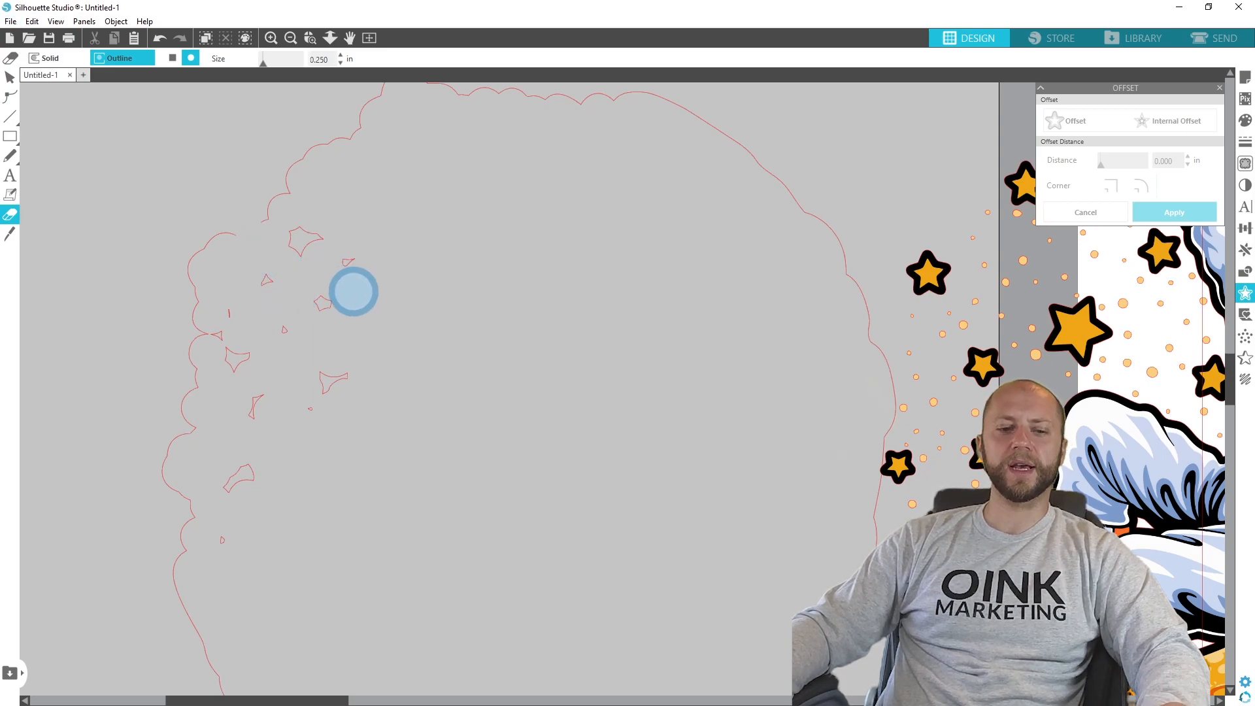
scroll(412, 309, "down", 3)
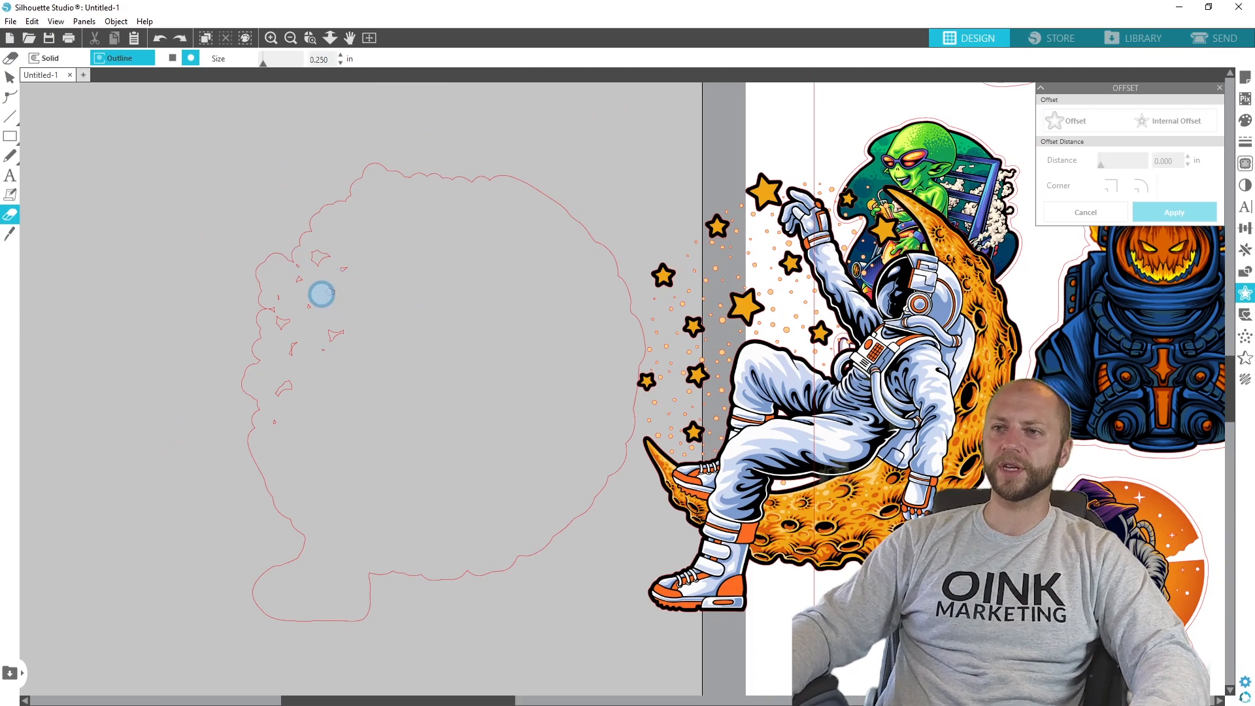
scroll(321, 294, "up", 2)
scroll(325, 294, "up", 2)
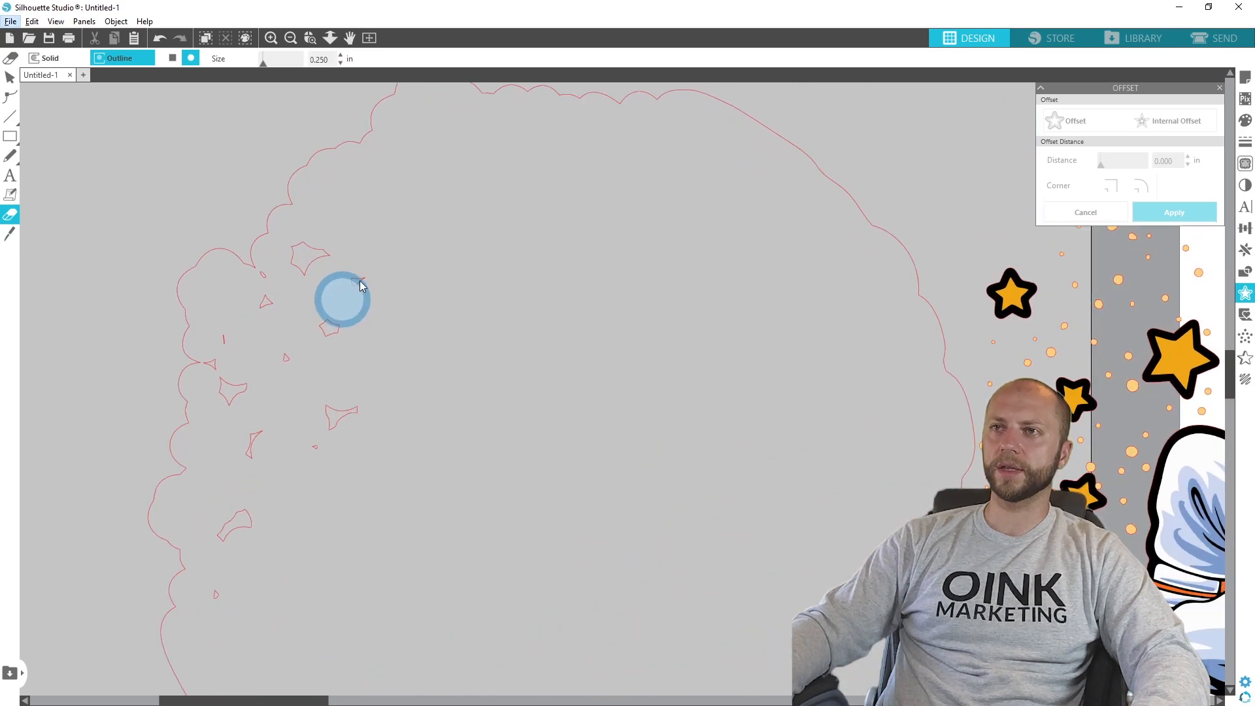
mouse_move(330, 327)
left_mouse_down()
mouse_move(334, 420)
mouse_move(341, 412)
mouse_move(317, 453)
mouse_move(236, 382)
mouse_move(252, 449)
mouse_move(229, 524)
mouse_move(247, 521)
left_mouse_up()
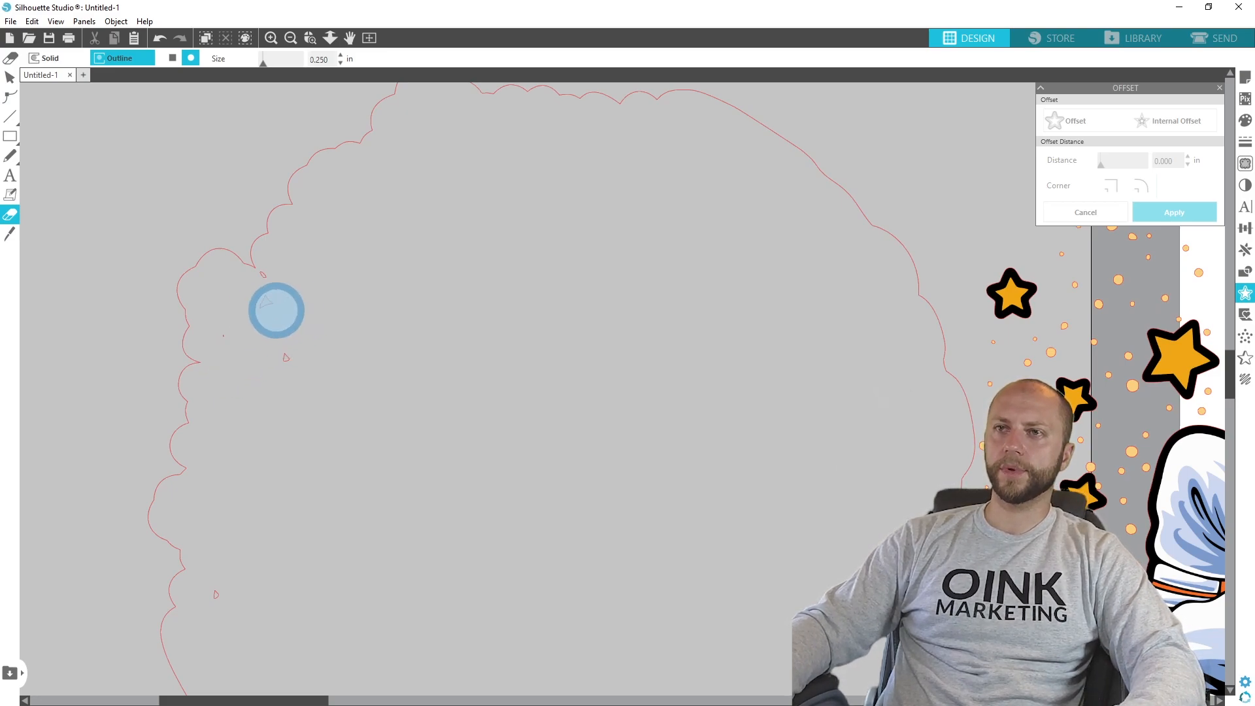
mouse_move(232, 335)
left_mouse_down()
mouse_move(291, 323)
mouse_move(270, 312)
mouse_move(286, 314)
mouse_move(276, 288)
mouse_move(314, 341)
mouse_move(296, 370)
mouse_move(283, 347)
left_mouse_up()
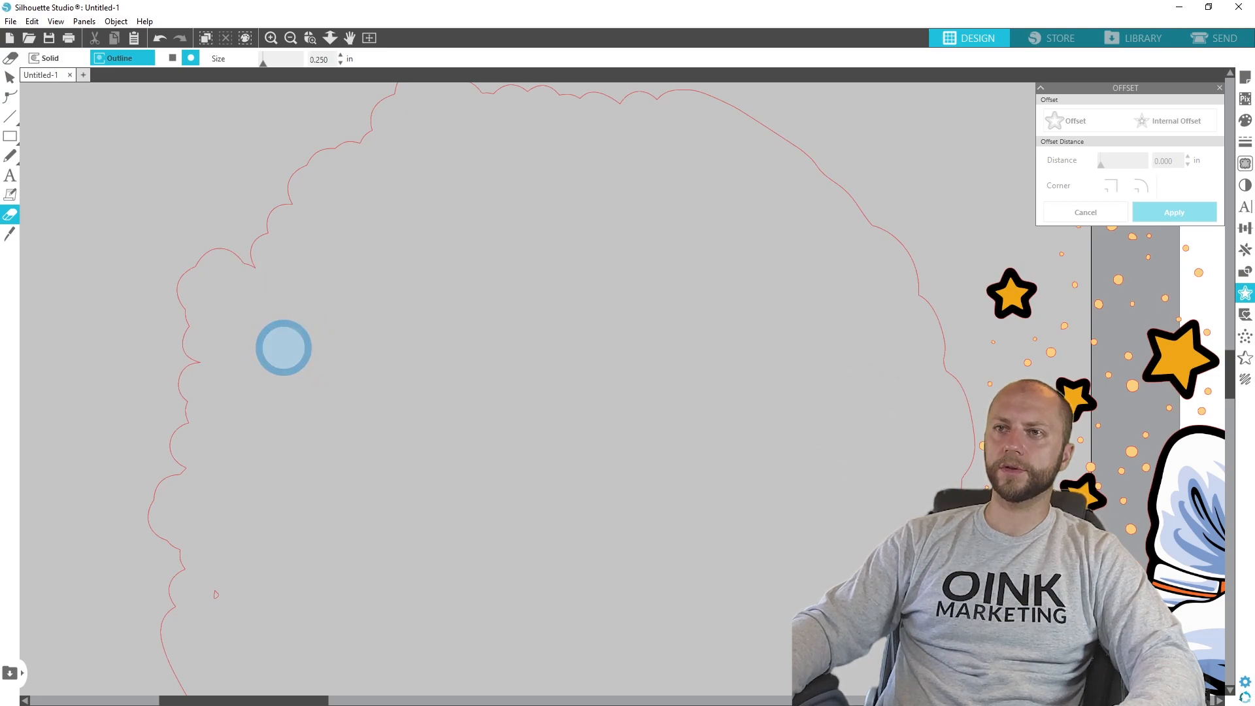
left_click_drag(200, 664, 216, 591)
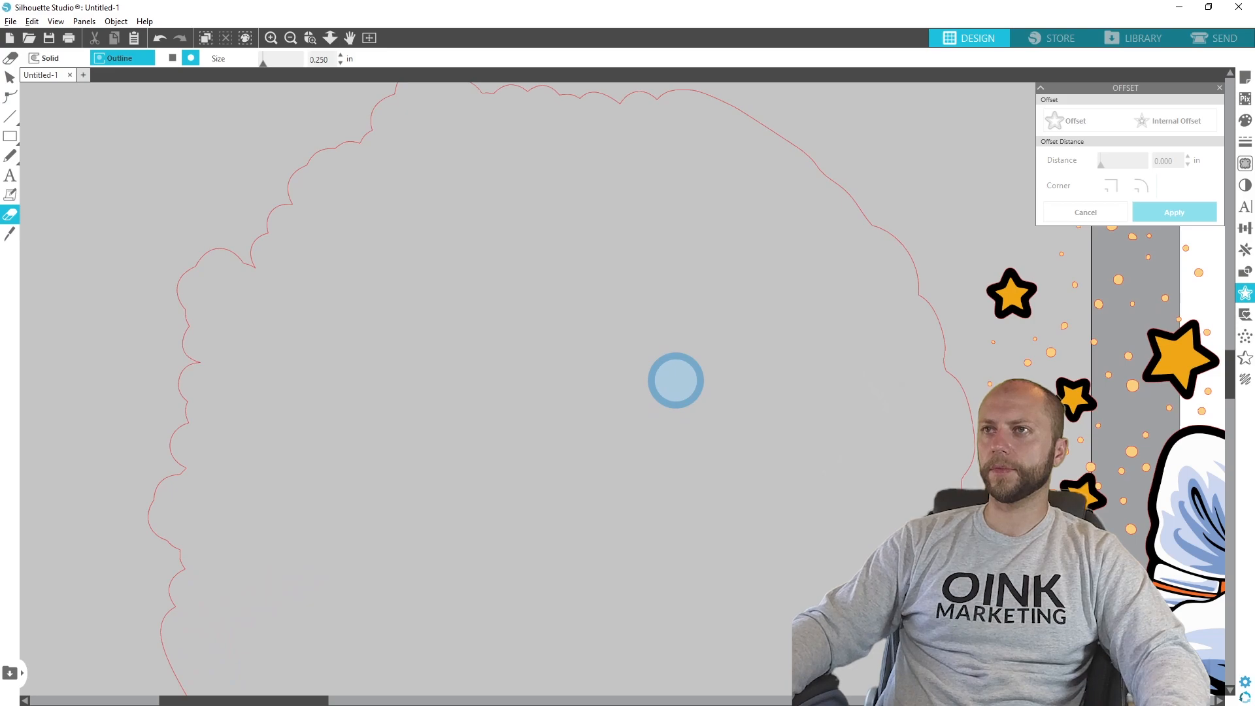
- Move the moon astronaut artwork back into place inside its cleaned offset outline
scroll(676, 380, "down", 5)
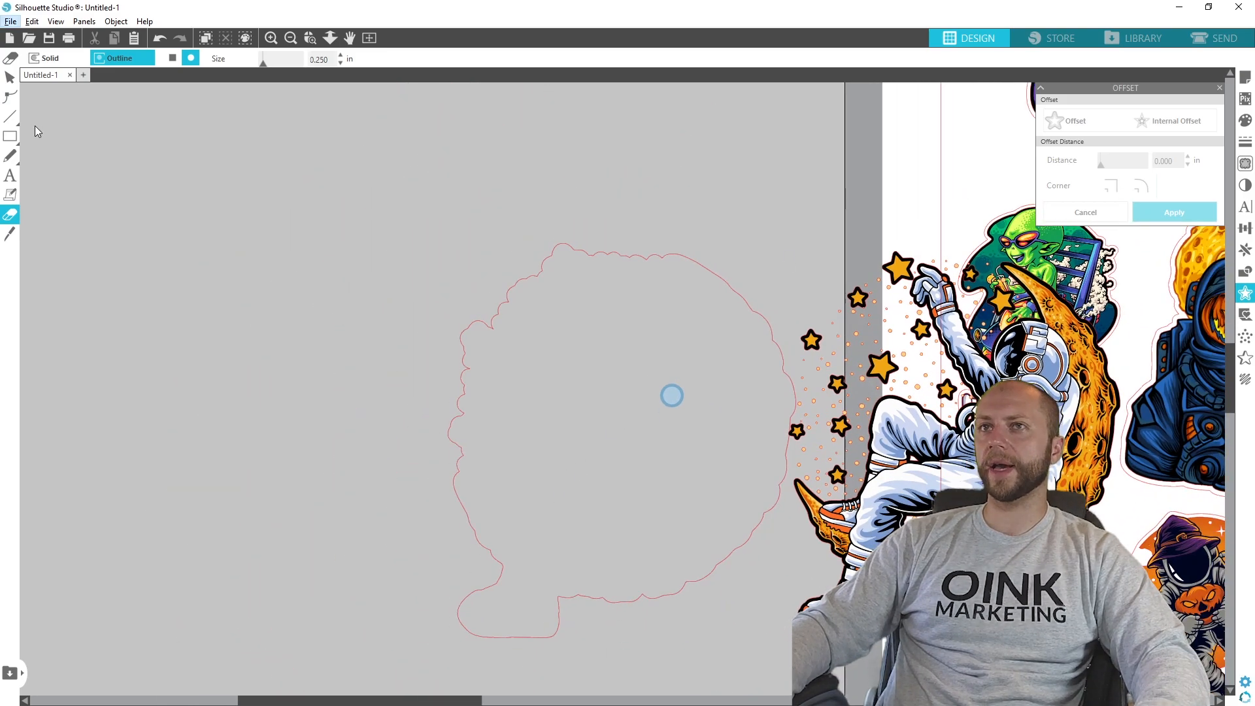
left_click(10, 78)
left_click_drag(963, 400, 637, 400)
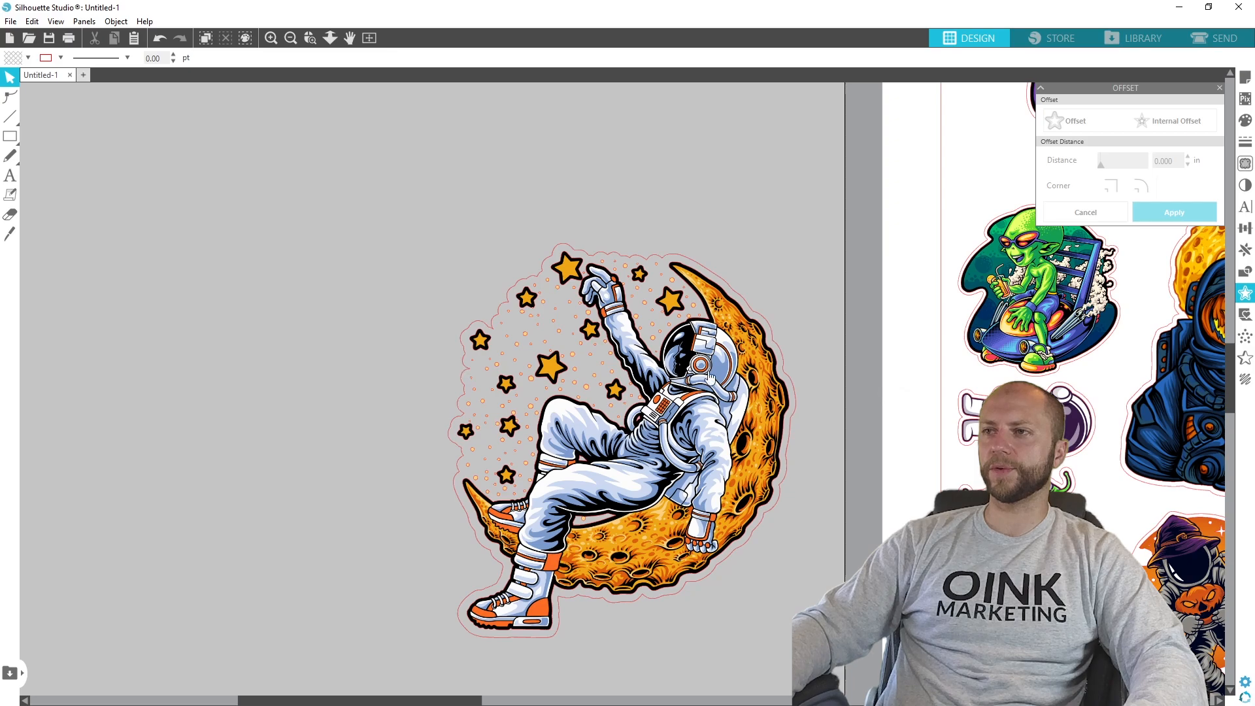
mouse_move(650, 445)
left_mouse_down()
mouse_move(1072, 542)
mouse_move(631, 452)
left_mouse_up()
left_click(126, 182)
- Group the moon astronaut artwork with its offset outline and shift the group within the work area
mouse_move(9, 118)
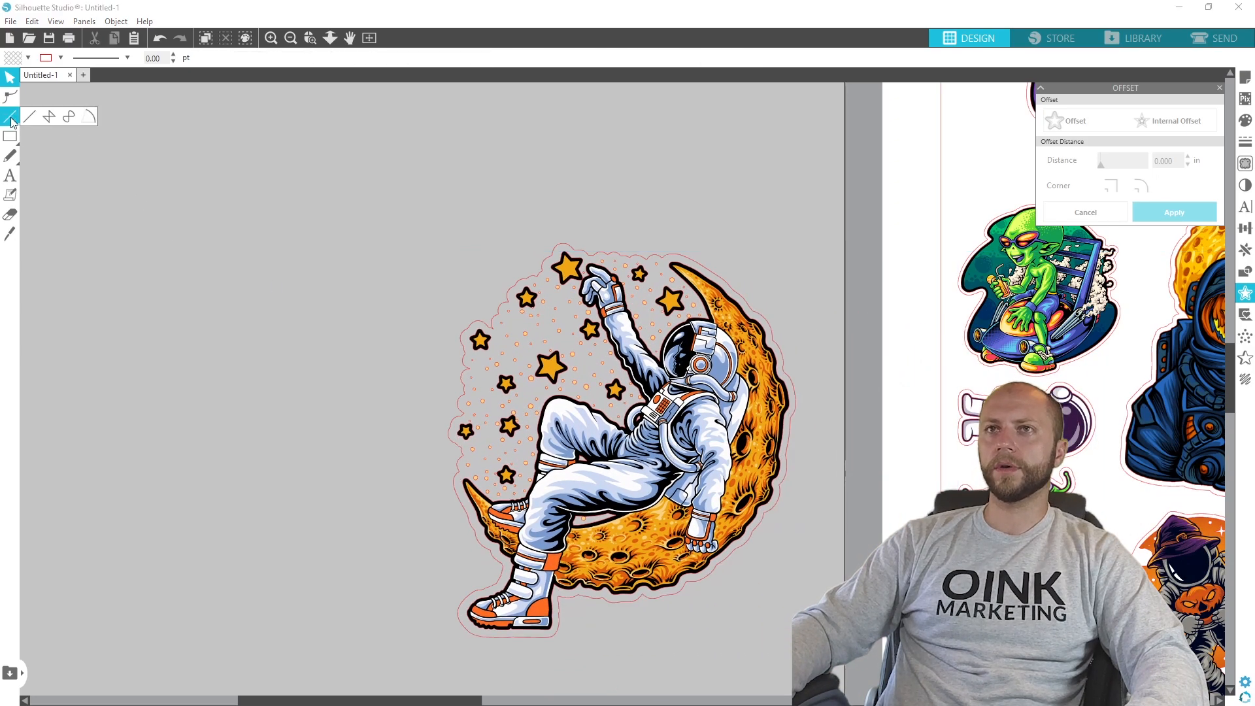
left_click_drag(789, 651, 392, 222)
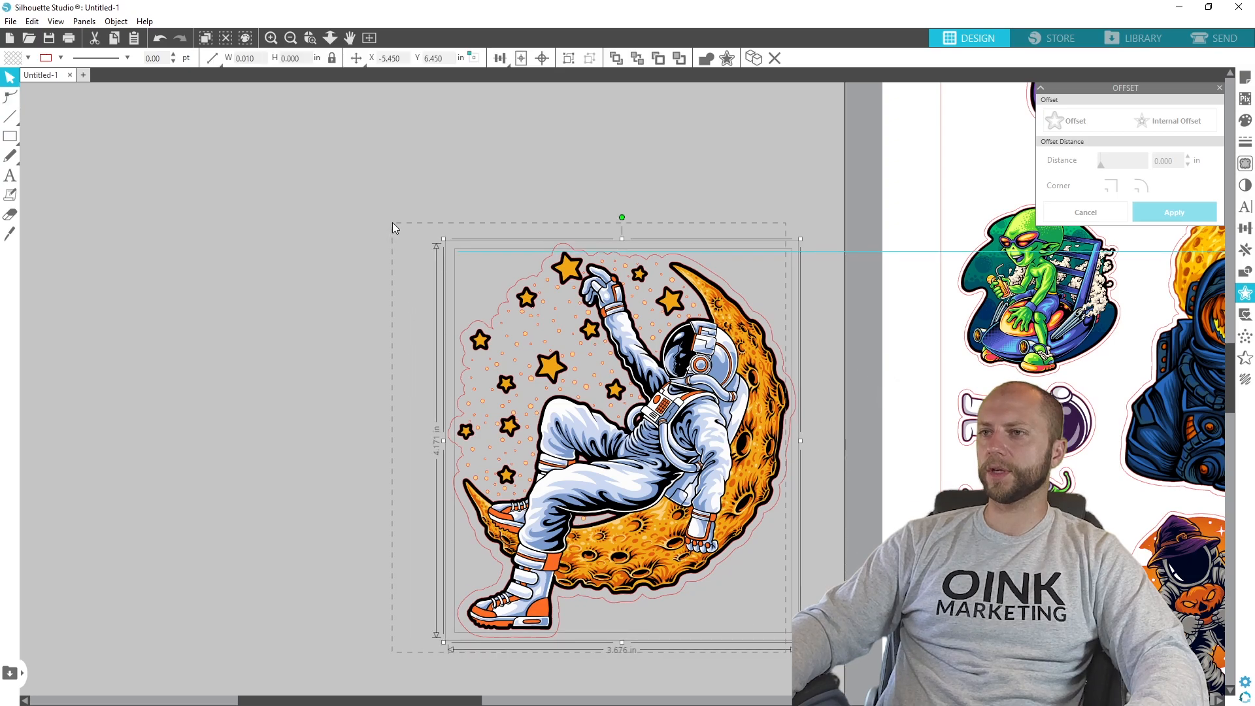
right_click(659, 106)
left_click(714, 322)
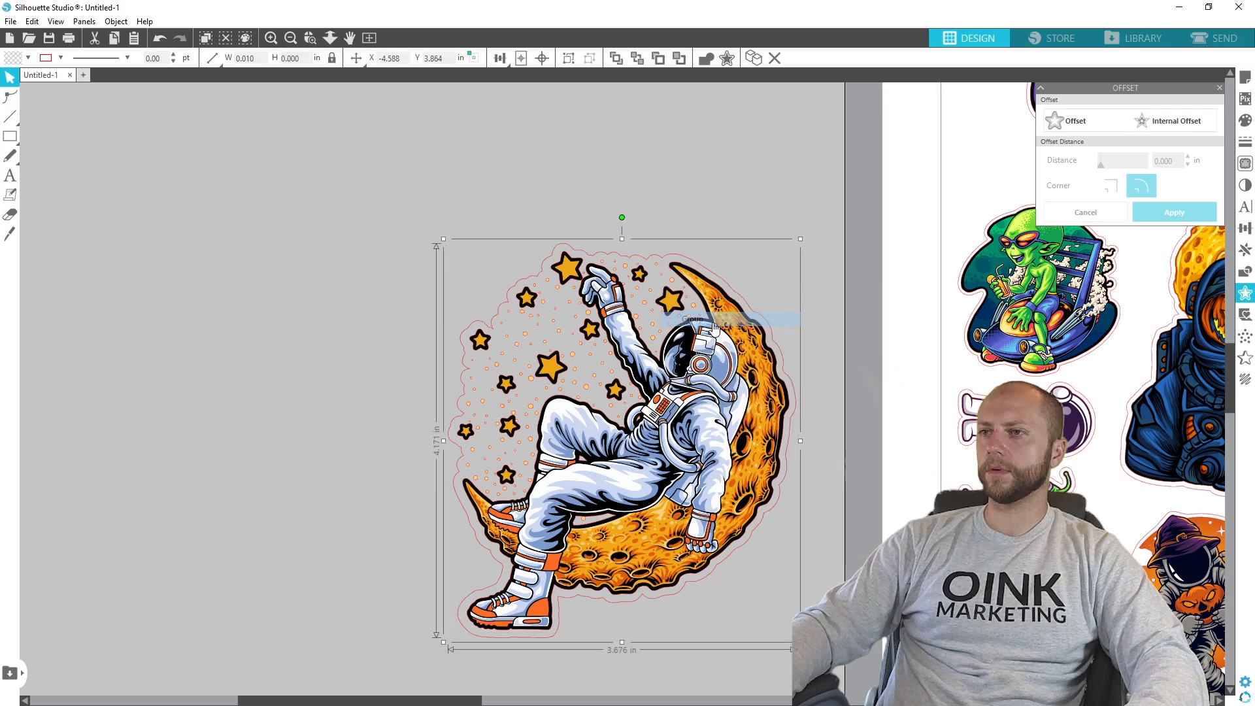
left_click_drag(732, 451, 637, 385)
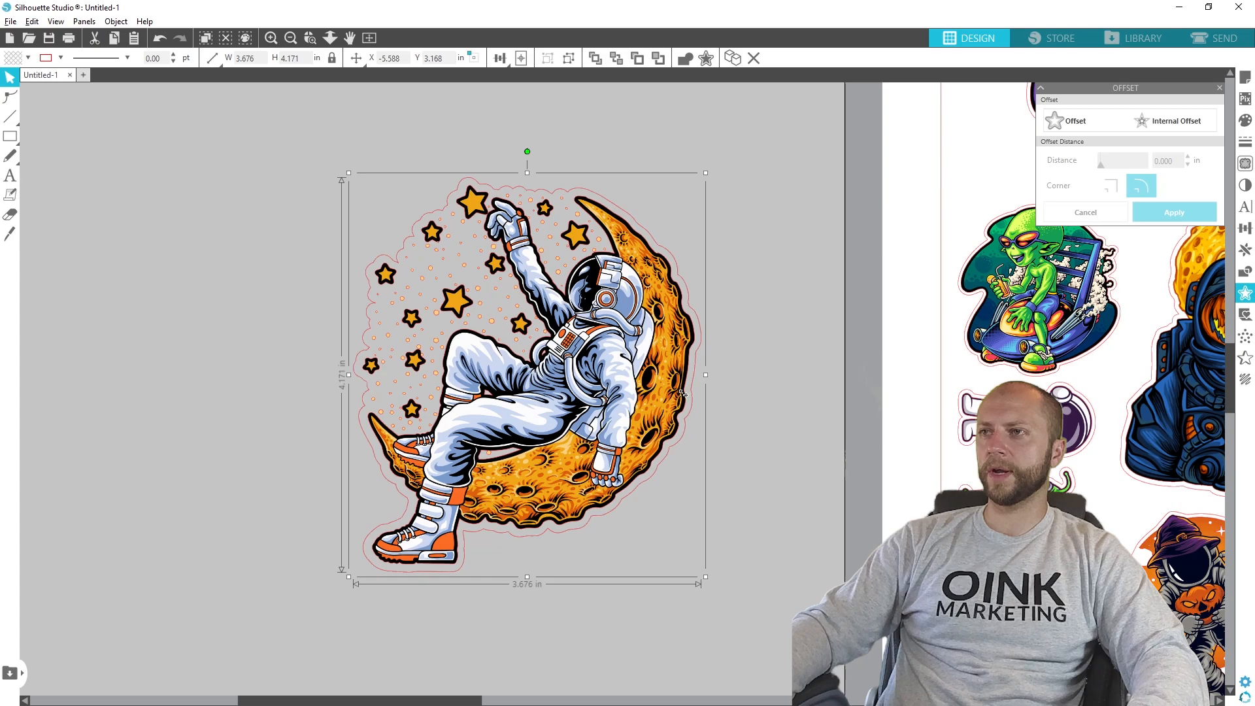
- Shrink the robot sticker with the teal background to about 2.4 in wide and shift it toward the page's right side
scroll(692, 429, "down", 3)
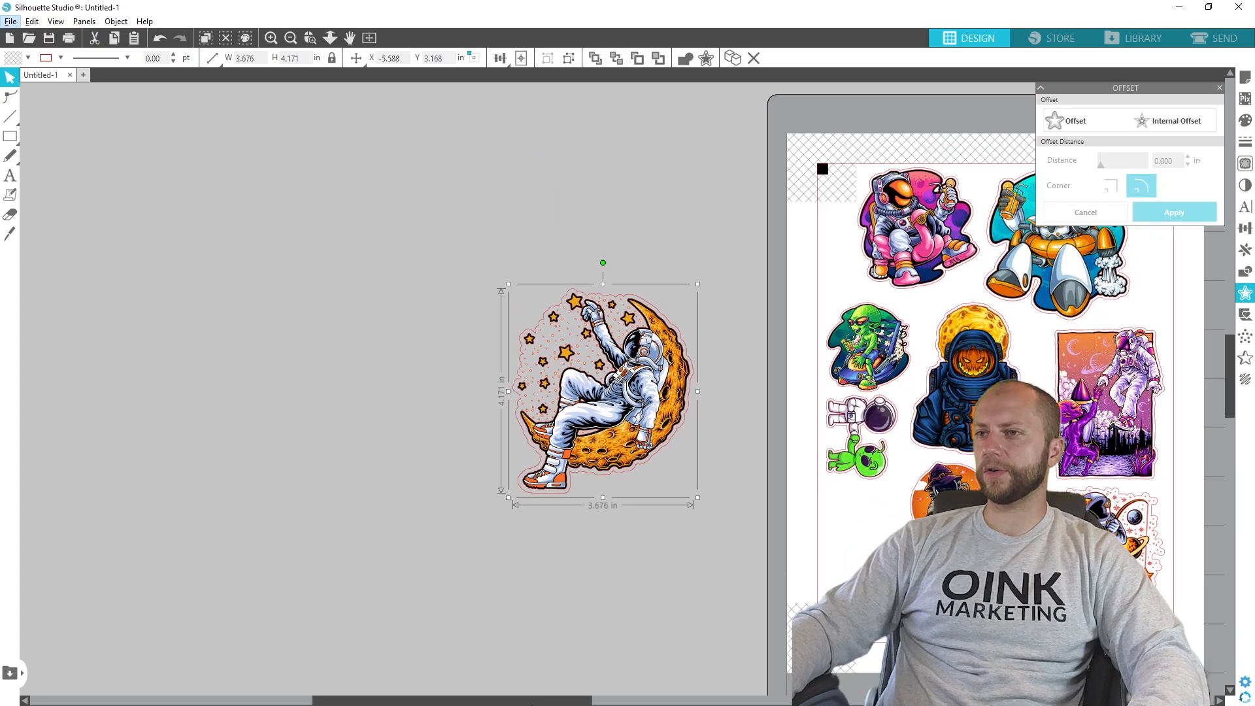
scroll(848, 256, "right", 5)
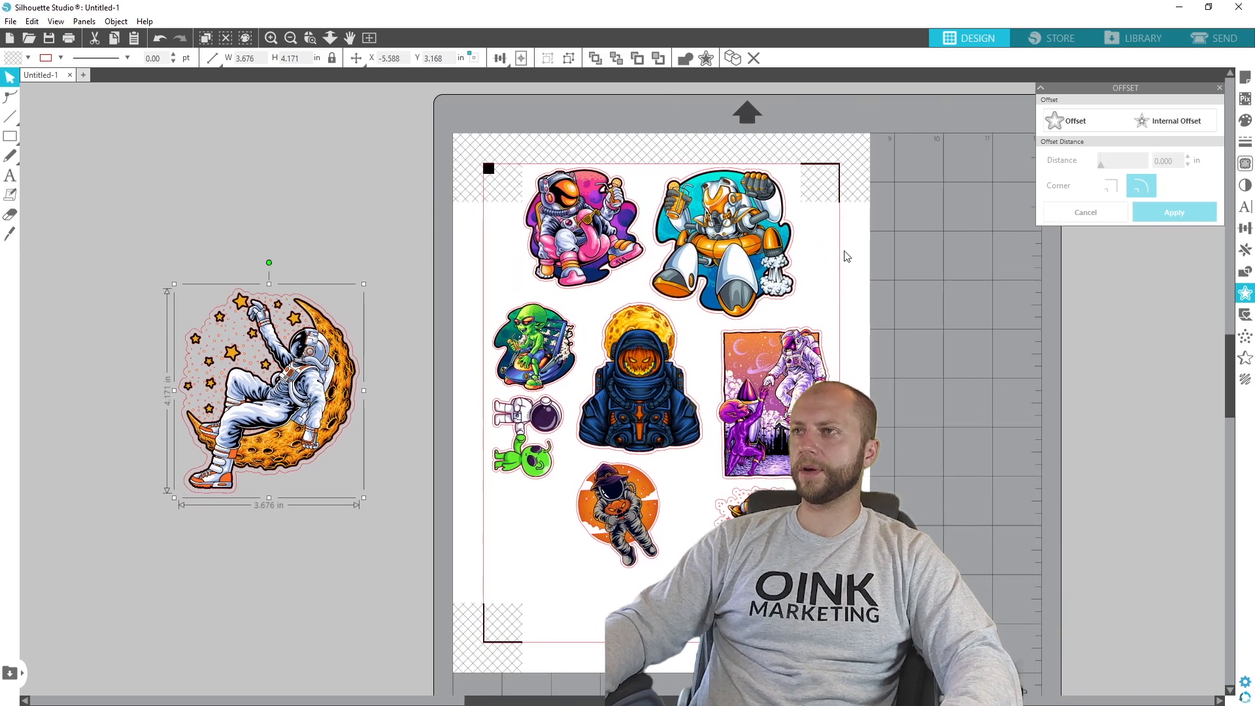
left_click(785, 287)
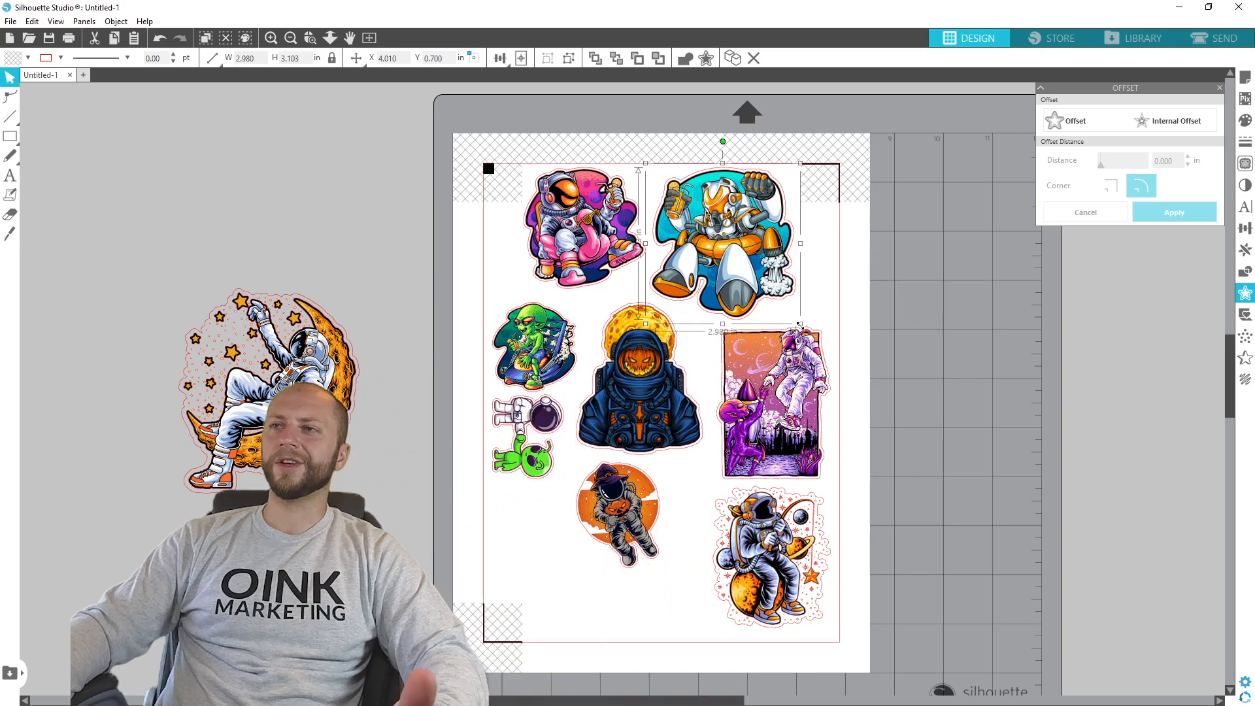
left_click_drag(800, 325, 769, 302)
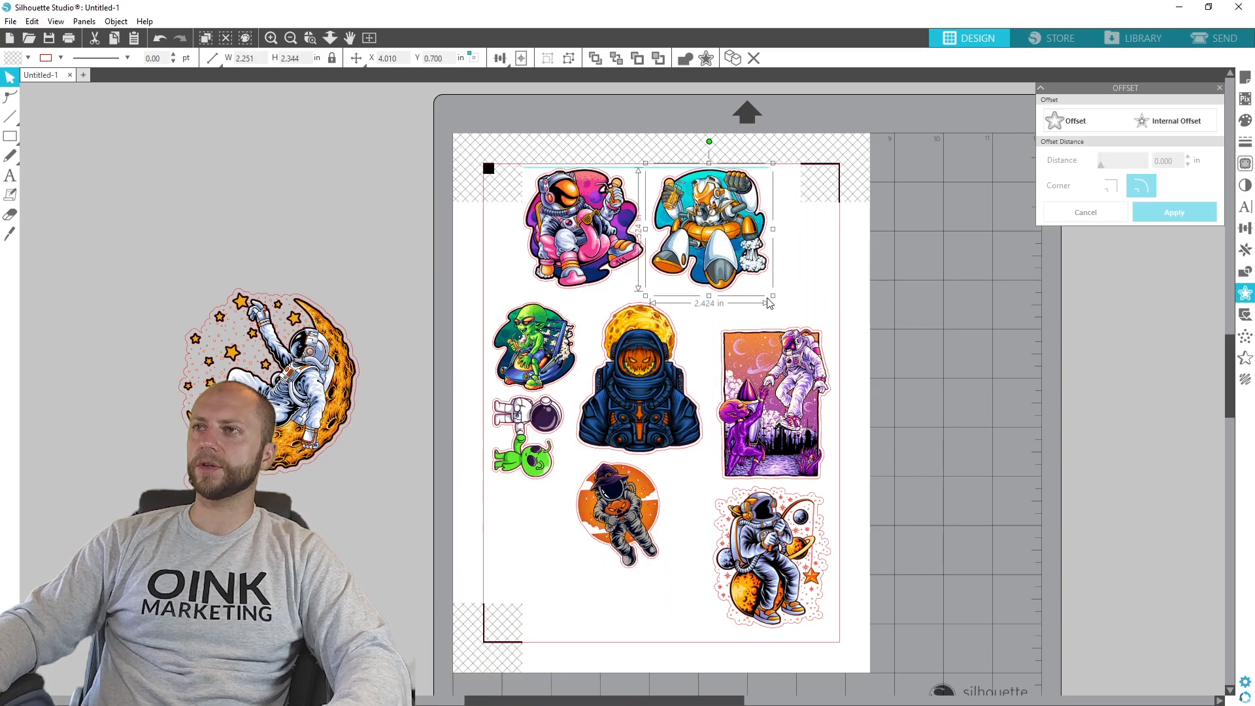
left_click_drag(739, 239, 763, 239)
- Move the purple alien poster and the pumpkin-faced astronaut up to close the gaps beneath the top row
left_click(795, 392)
left_click_drag(795, 390, 783, 373)
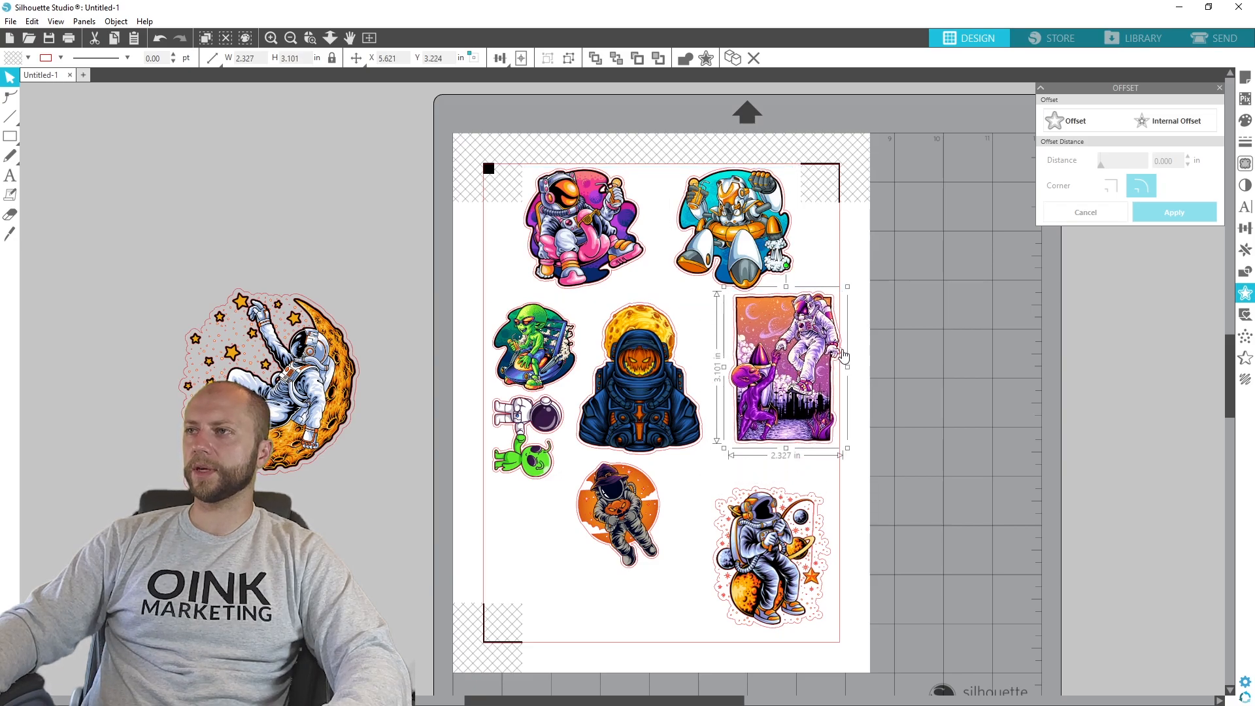
left_click_drag(808, 359, 794, 359)
left_click_drag(656, 375, 667, 335)
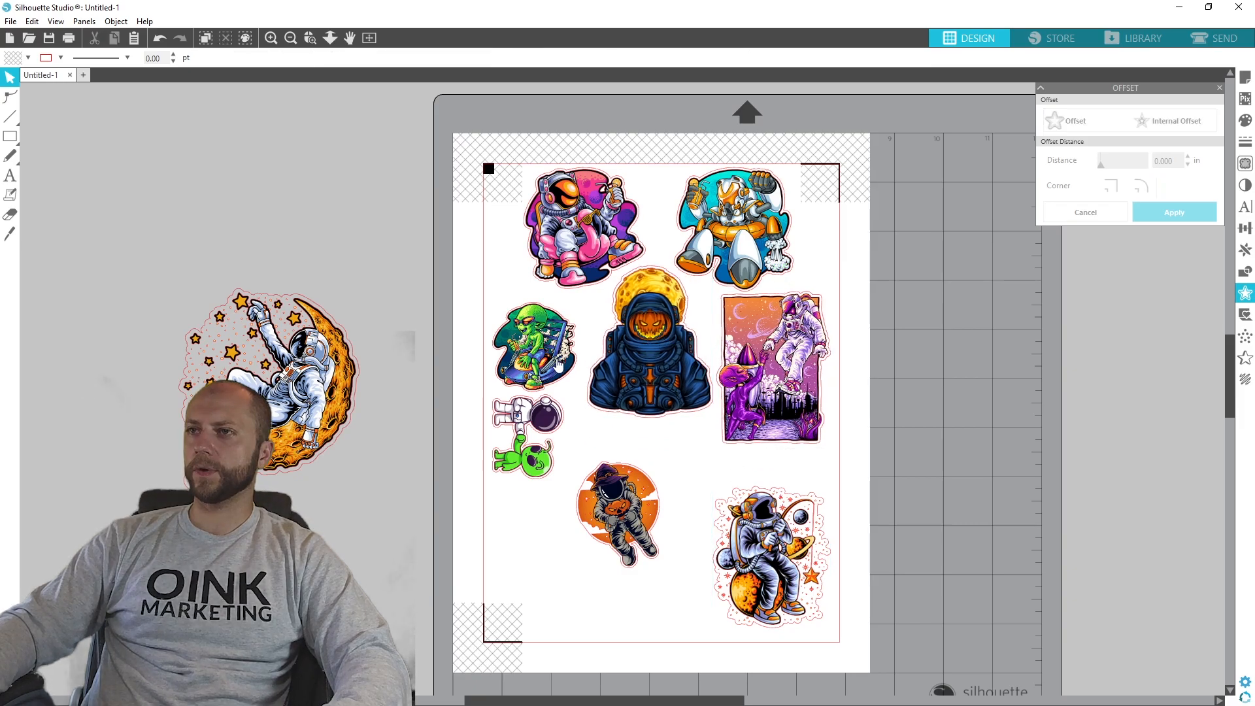
- Enlarge the green alien sticker to about 2.06 in wide and move the small astronaut-and-alien pair down beneath it
left_click(555, 368)
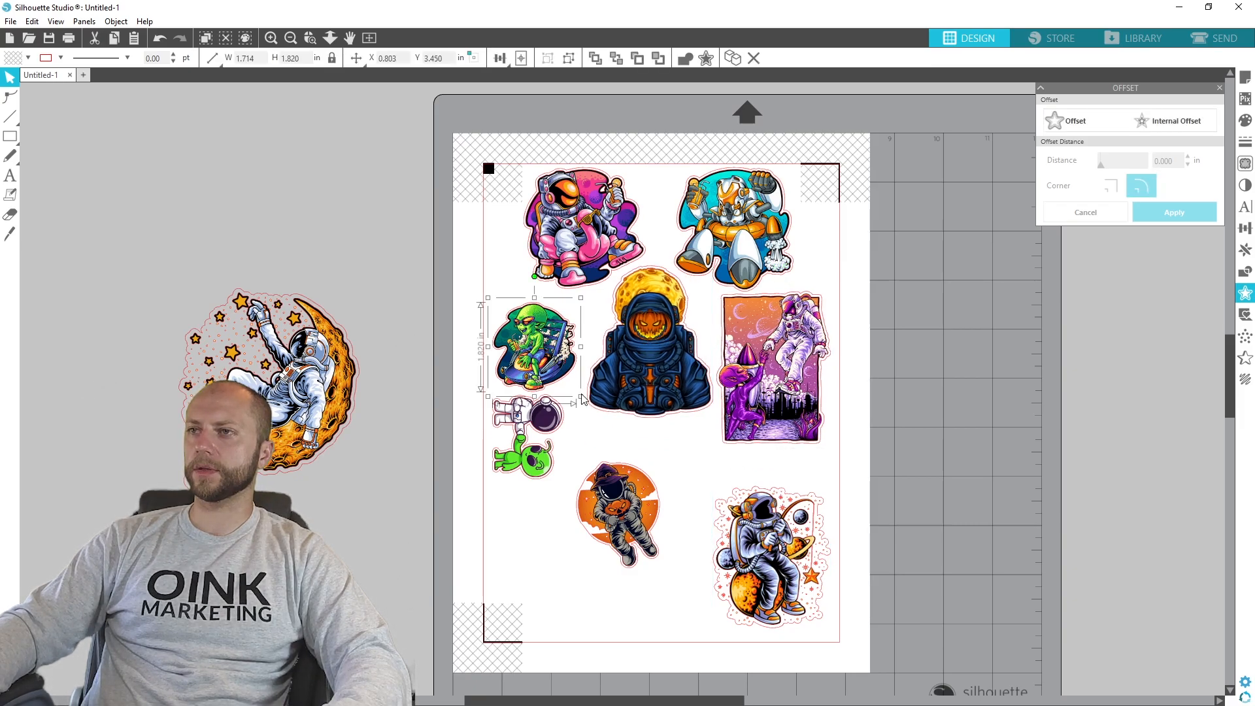
left_click_drag(580, 395, 593, 423)
mouse_move(569, 369)
left_mouse_down()
mouse_move(554, 342)
mouse_move(569, 359)
left_mouse_up()
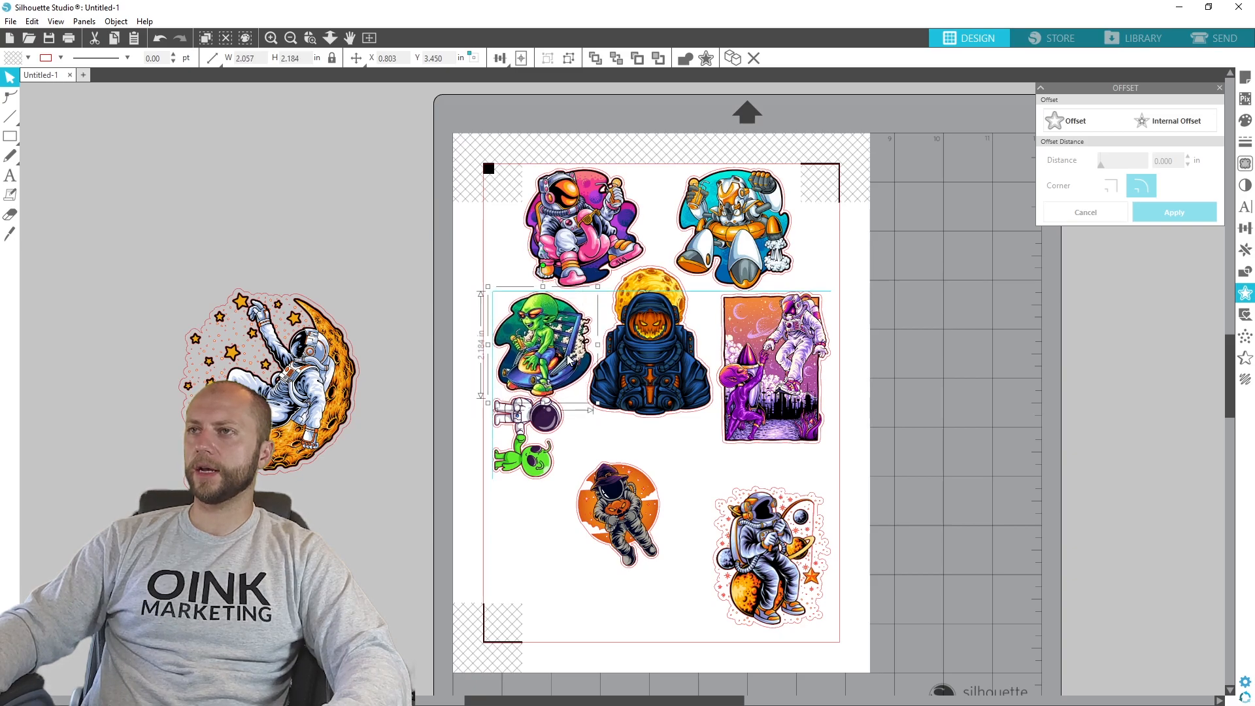
left_click(532, 461)
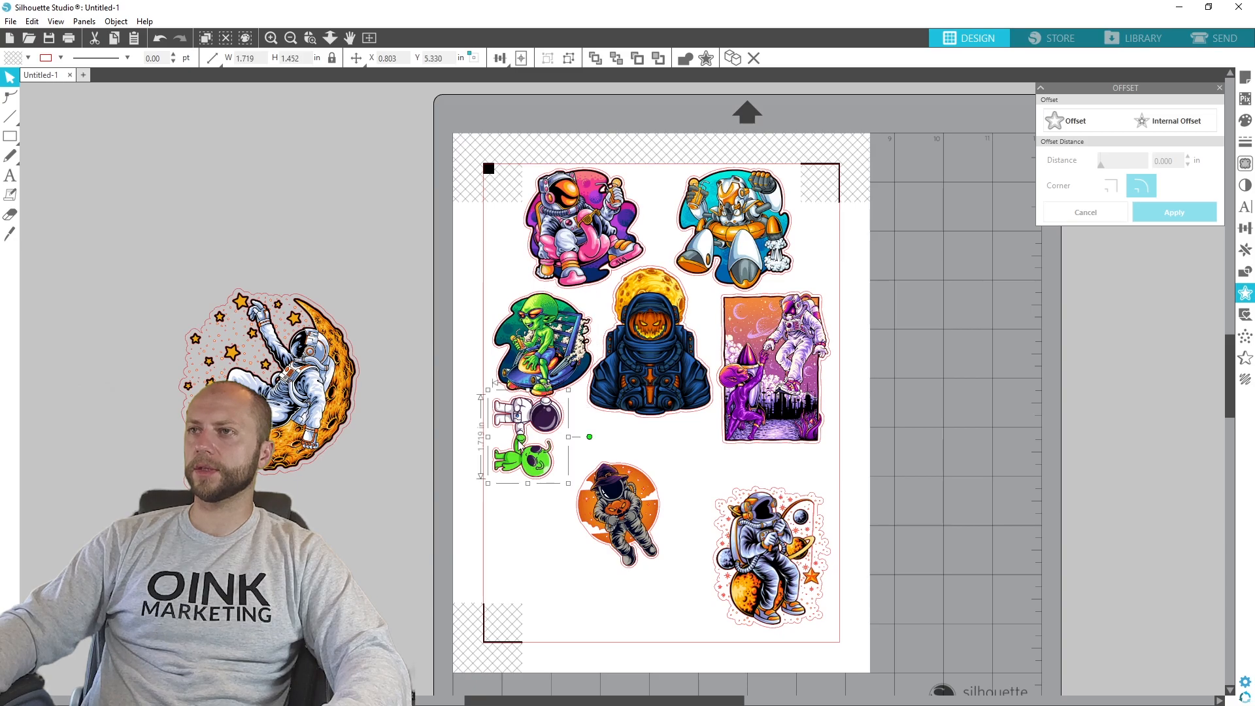
left_click_drag(520, 445, 520, 459)
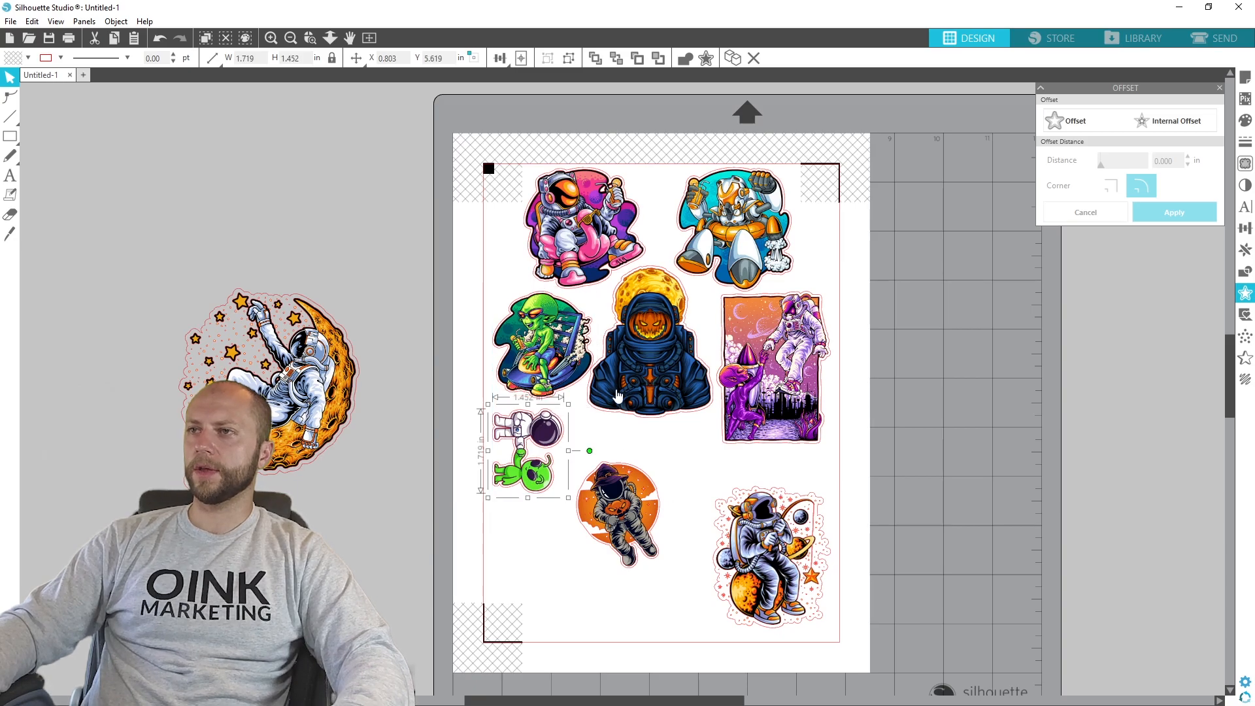
scroll(587, 379, "up", 5)
scroll(637, 378, "up", 1)
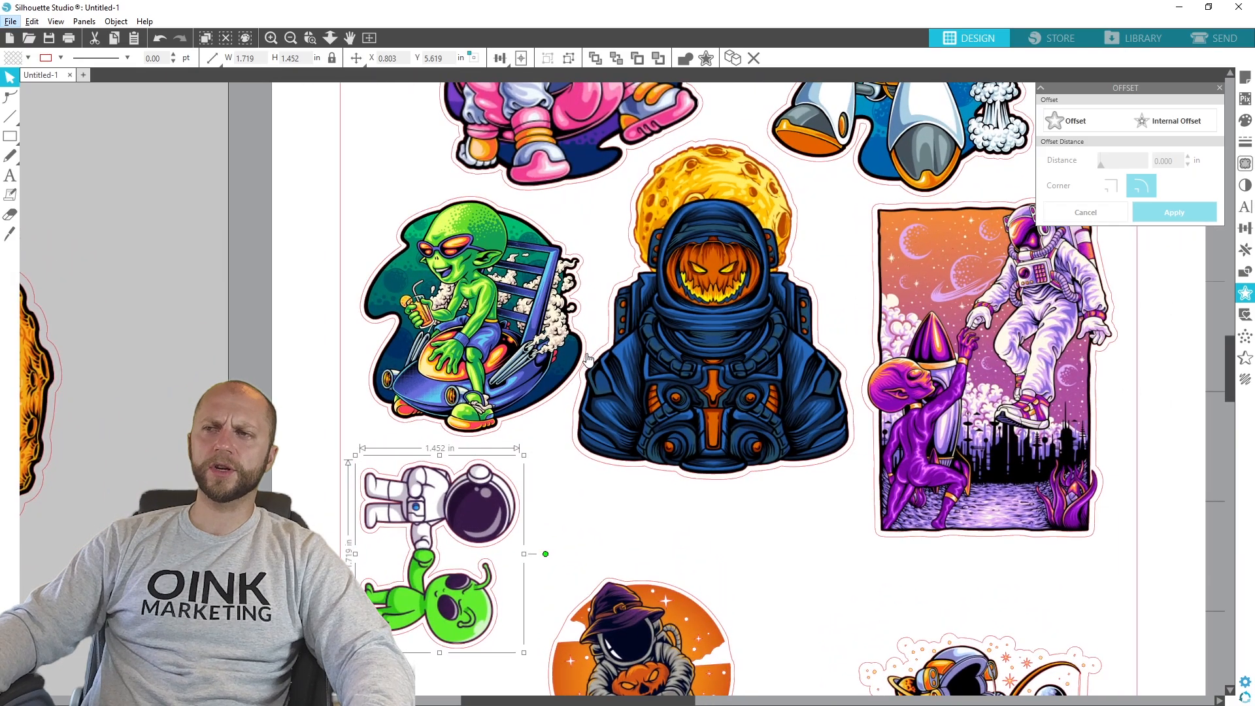
scroll(706, 430, "down", 5)
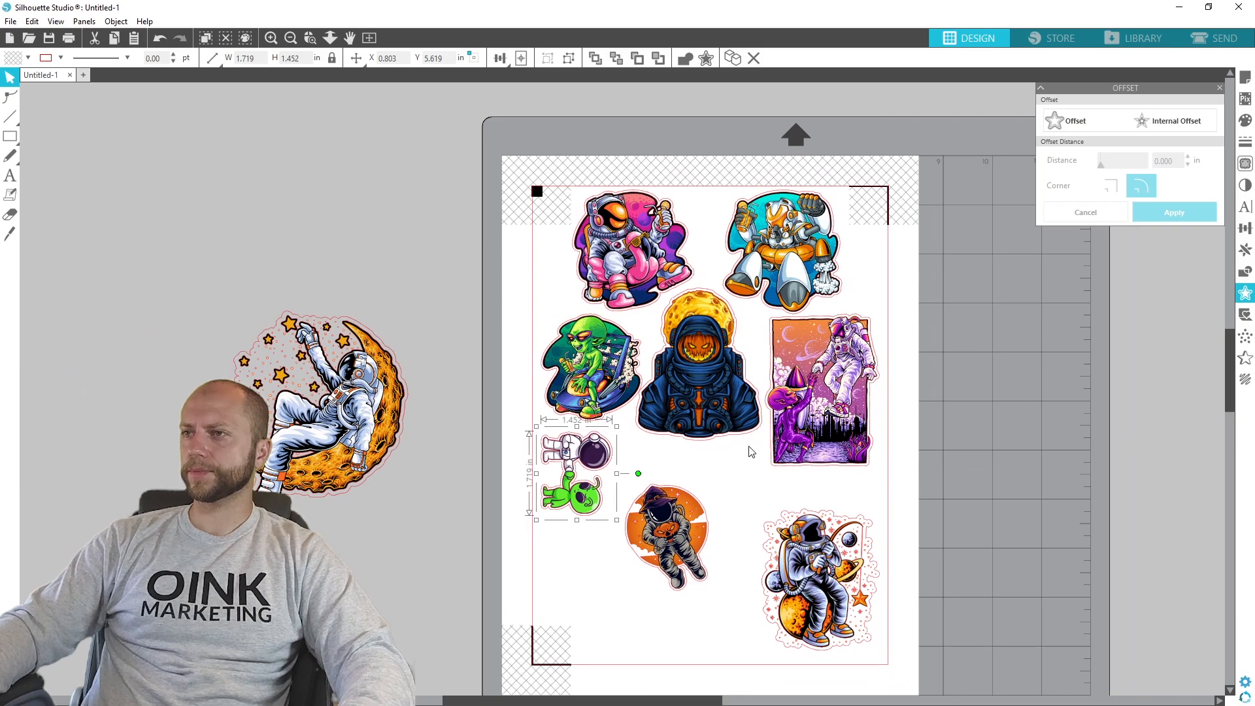
- Move the witch-hat astronaut up beside the alien pair and place the moon astronaut beneath it, scaled to about 2.31 in wide
left_click_drag(682, 547, 657, 498)
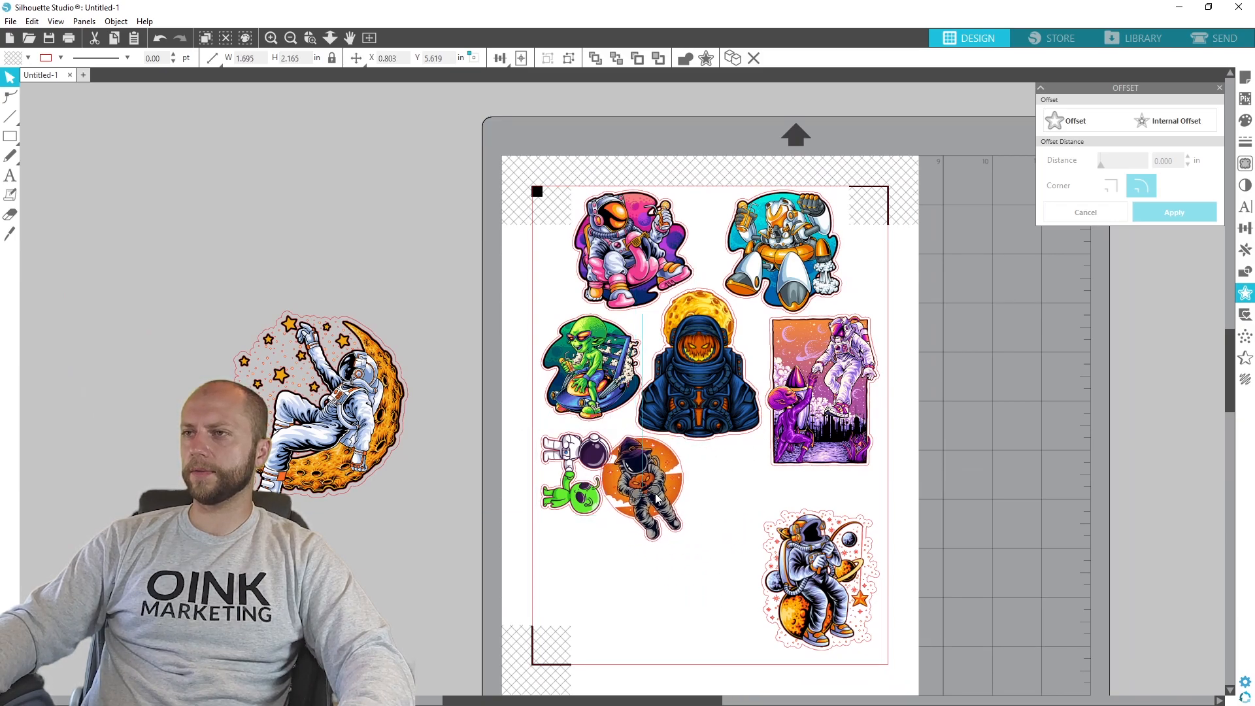
left_click_drag(353, 402, 701, 549)
left_click_drag(757, 655, 687, 576)
left_click_drag(662, 500, 708, 592)
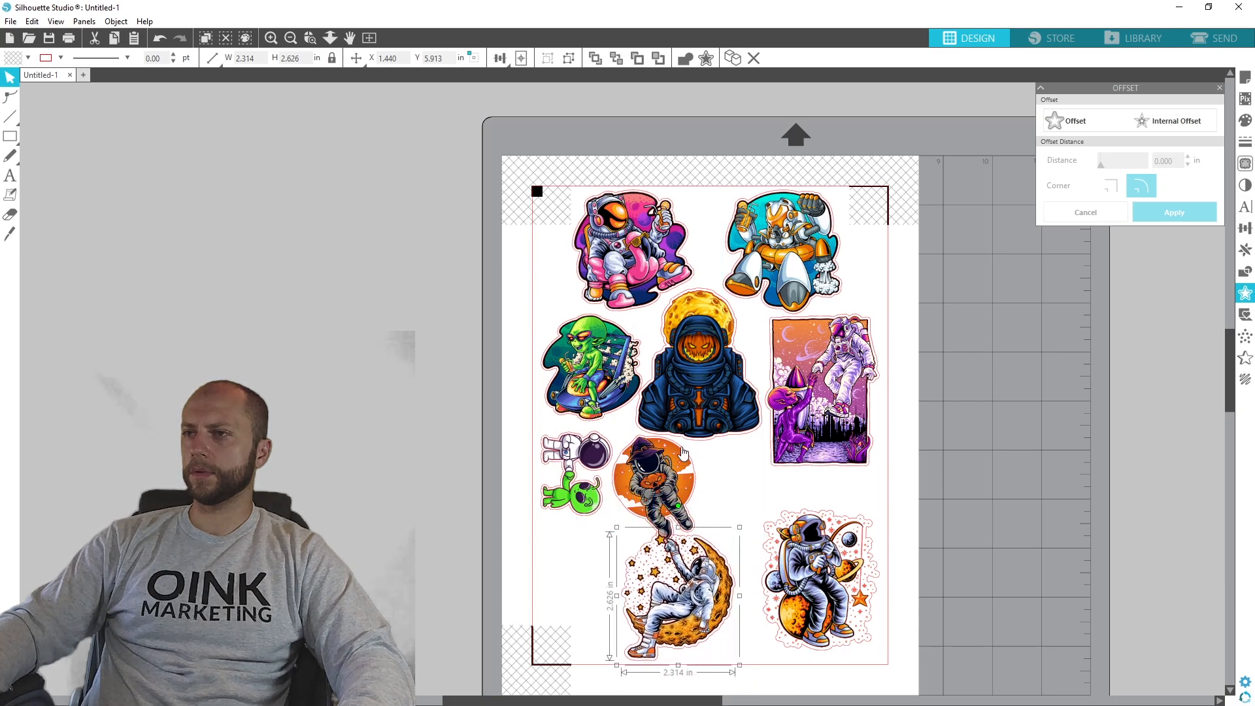
- Rotate the witch-hat astronaut onto its side beneath the pumpkin-faced astronaut and shift the moon astronaut toward the lower-left corner of the cut border
left_click(680, 468)
left_click_drag(653, 410, 726, 508)
left_click_drag(676, 612, 616, 619)
left_click(985, 555)
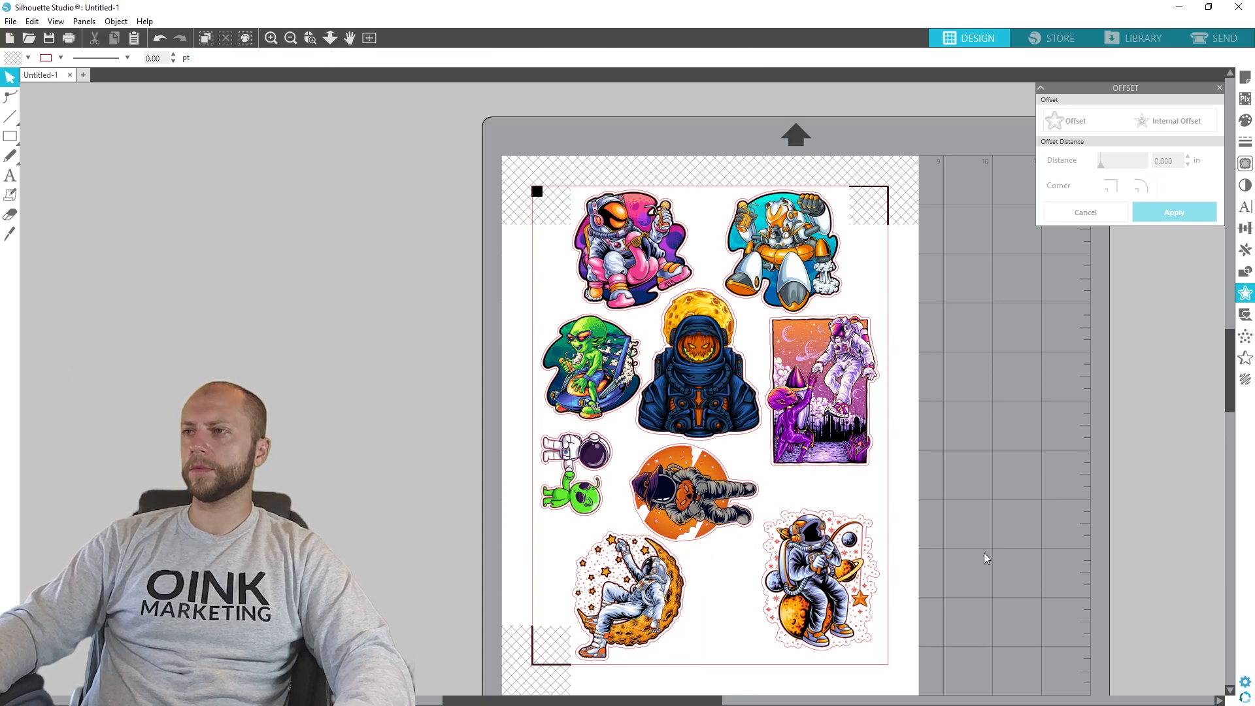
- Enlarge the purple alien poster to about 2.40 × 3.20 in, keeping it inside the cut border
left_click(822, 384)
left_click_drag(883, 470, 896, 487)
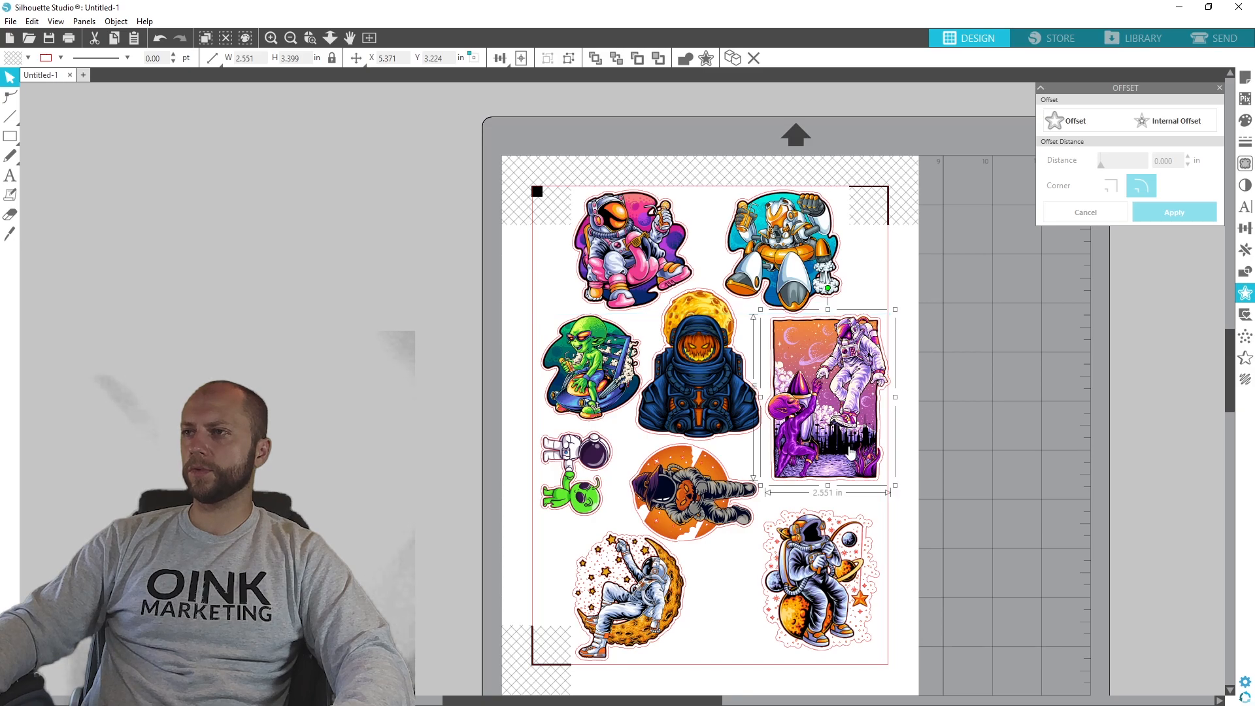
left_click(895, 489)
left_click(872, 469)
left_click_drag(896, 486, 887, 476)
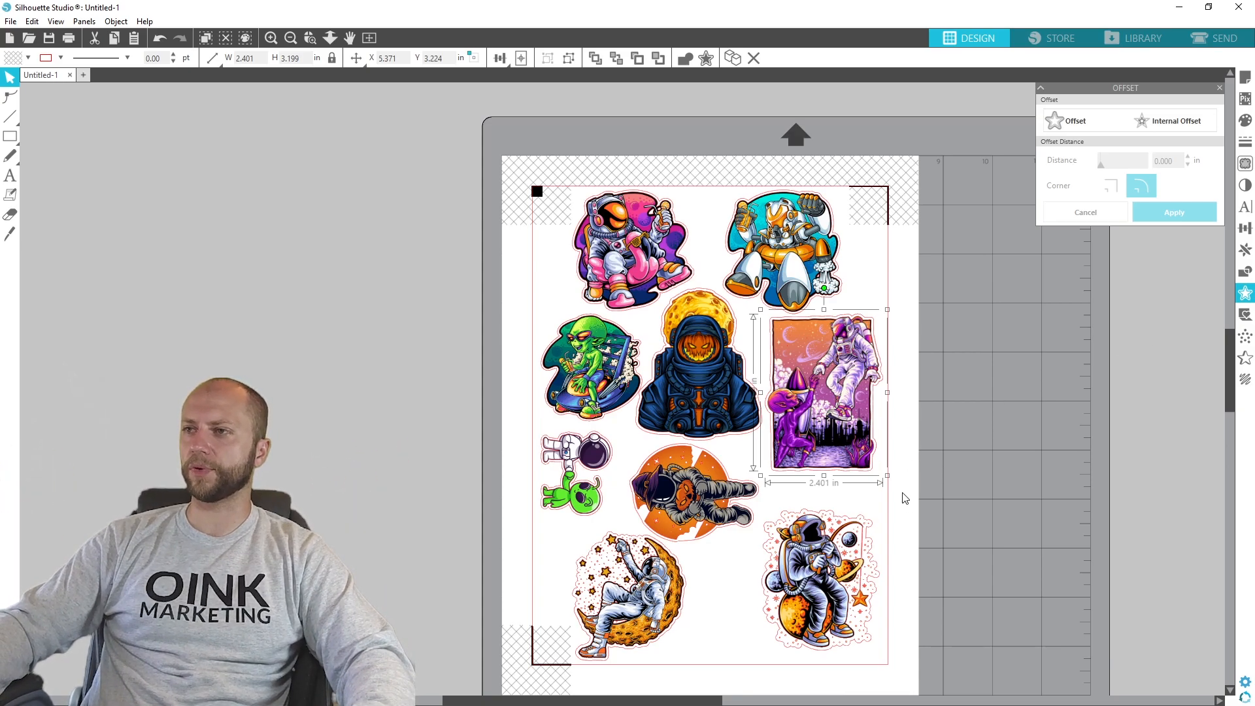
left_click(954, 552)
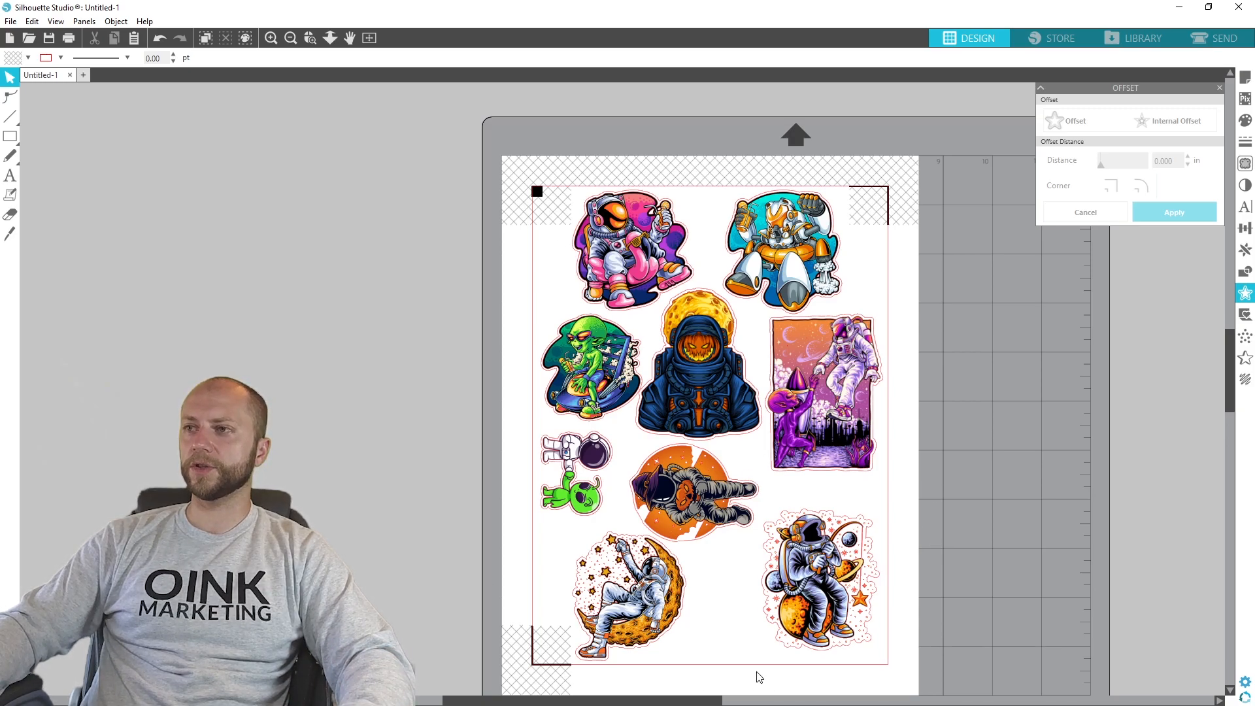
- Select all the stickers on the page and set their cut style to Cut Edge in the send settings
left_click_drag(943, 679, 470, 139)
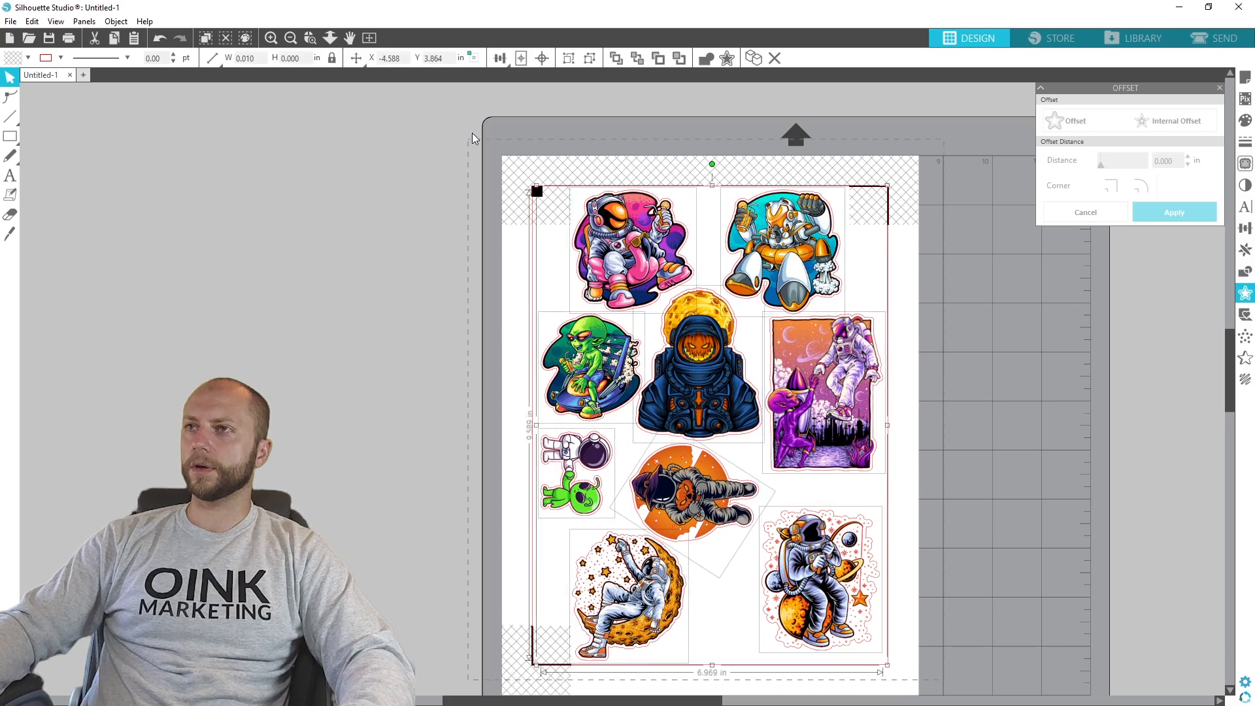
left_click(1224, 38)
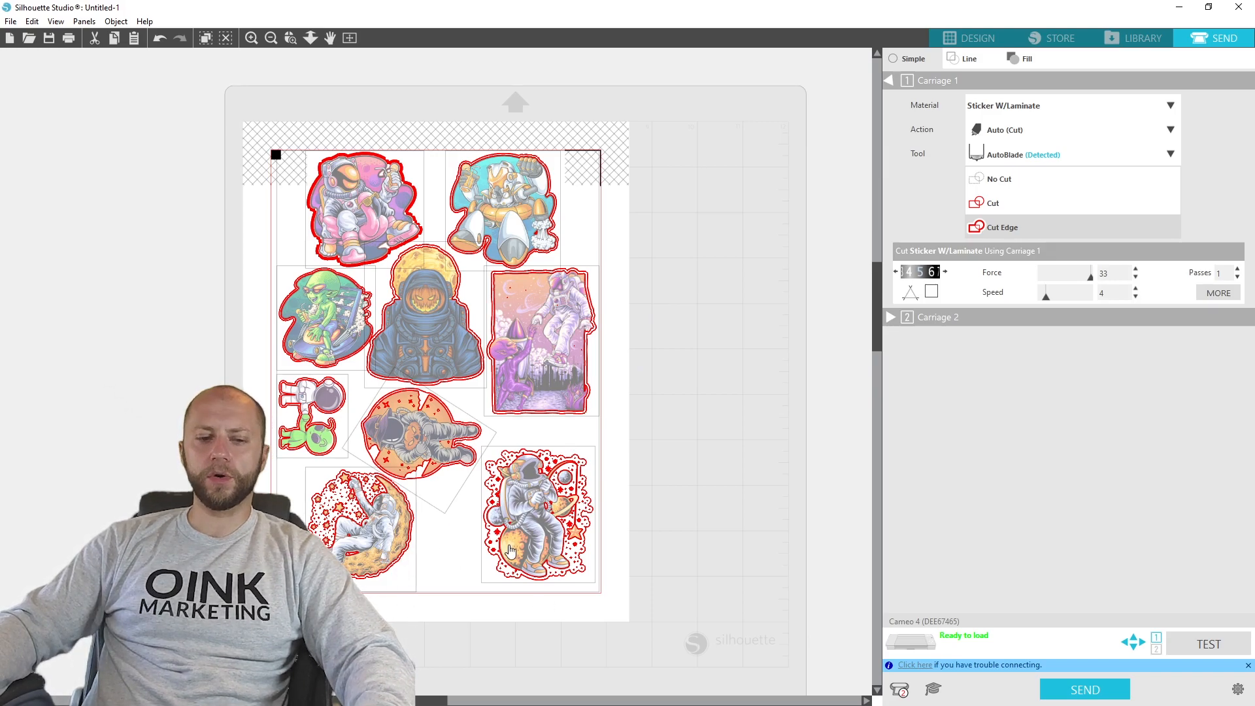
scroll(511, 551, "up", 3)
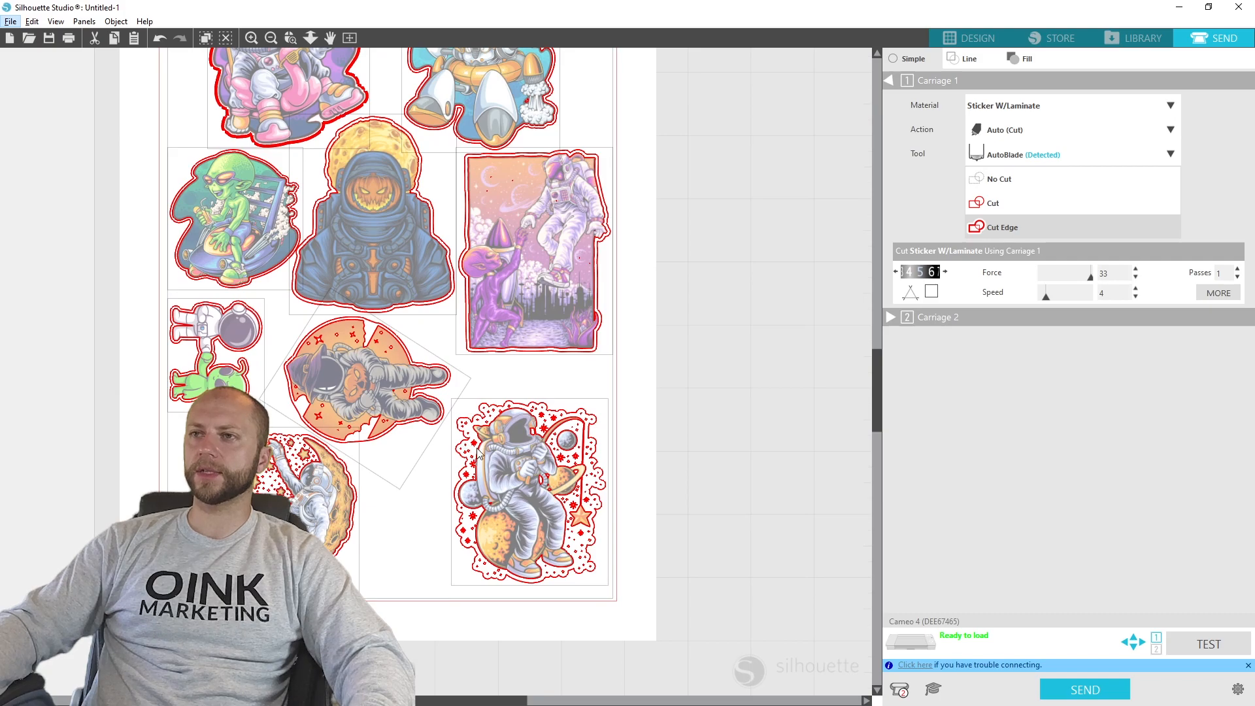
left_click(998, 229)
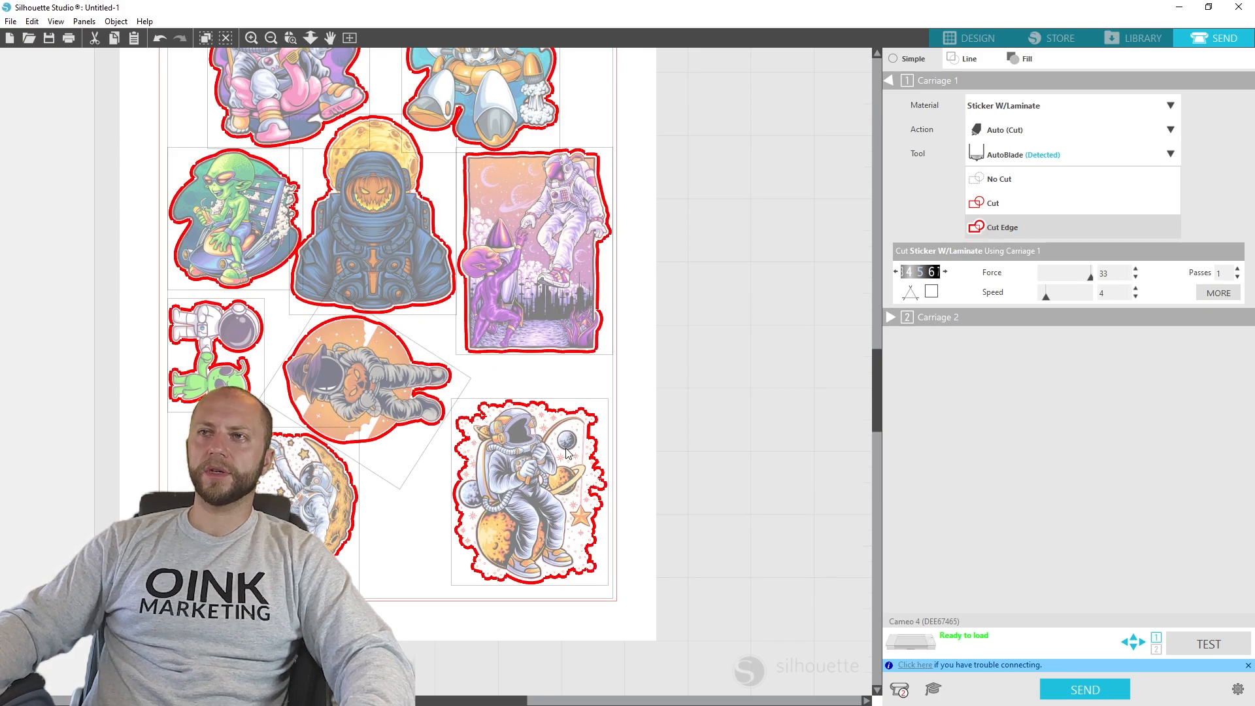
scroll(576, 458, "up", 2)
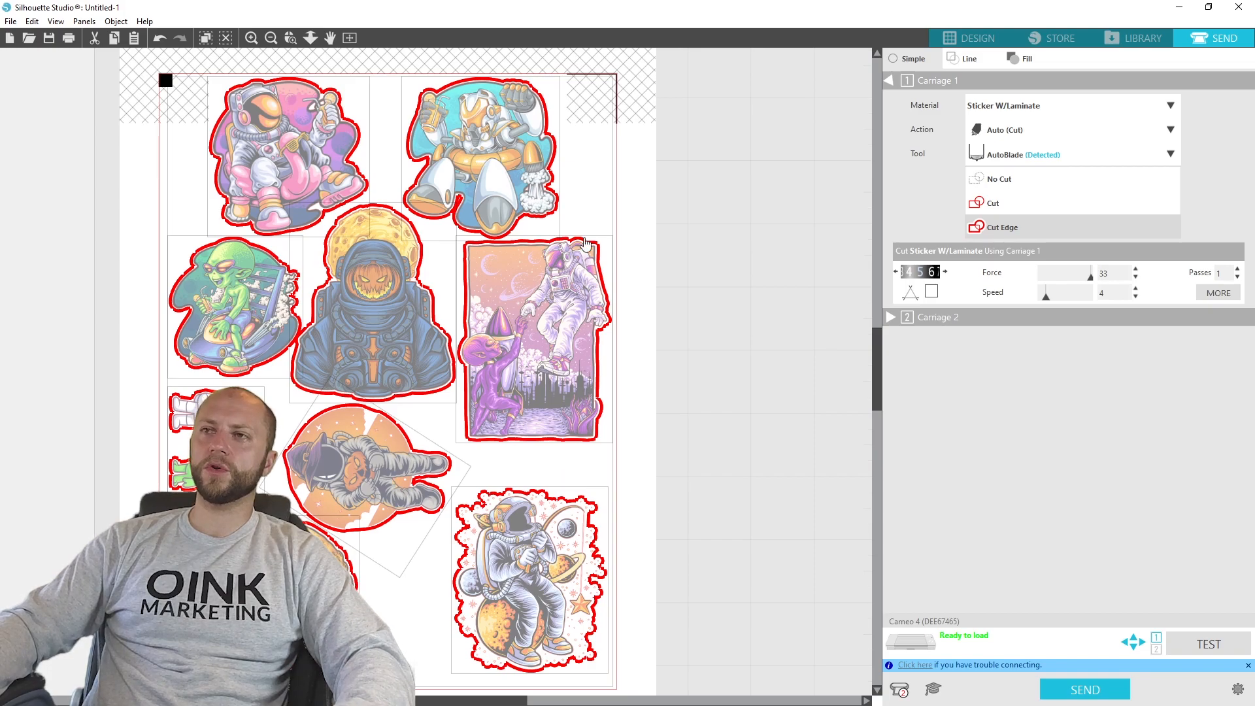
- Compare the plain Cut preview with Cut Edge, set the style back to Cut Edge and deselect the stickers
left_click(979, 205)
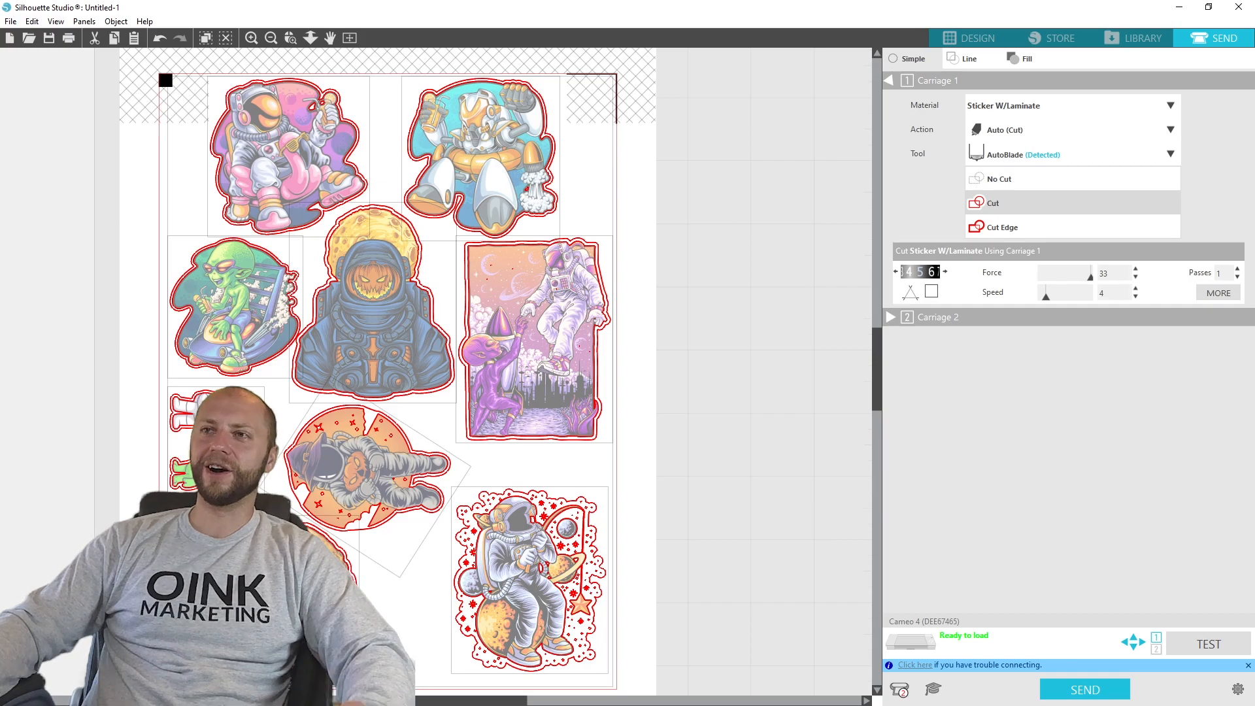
left_click(1007, 230)
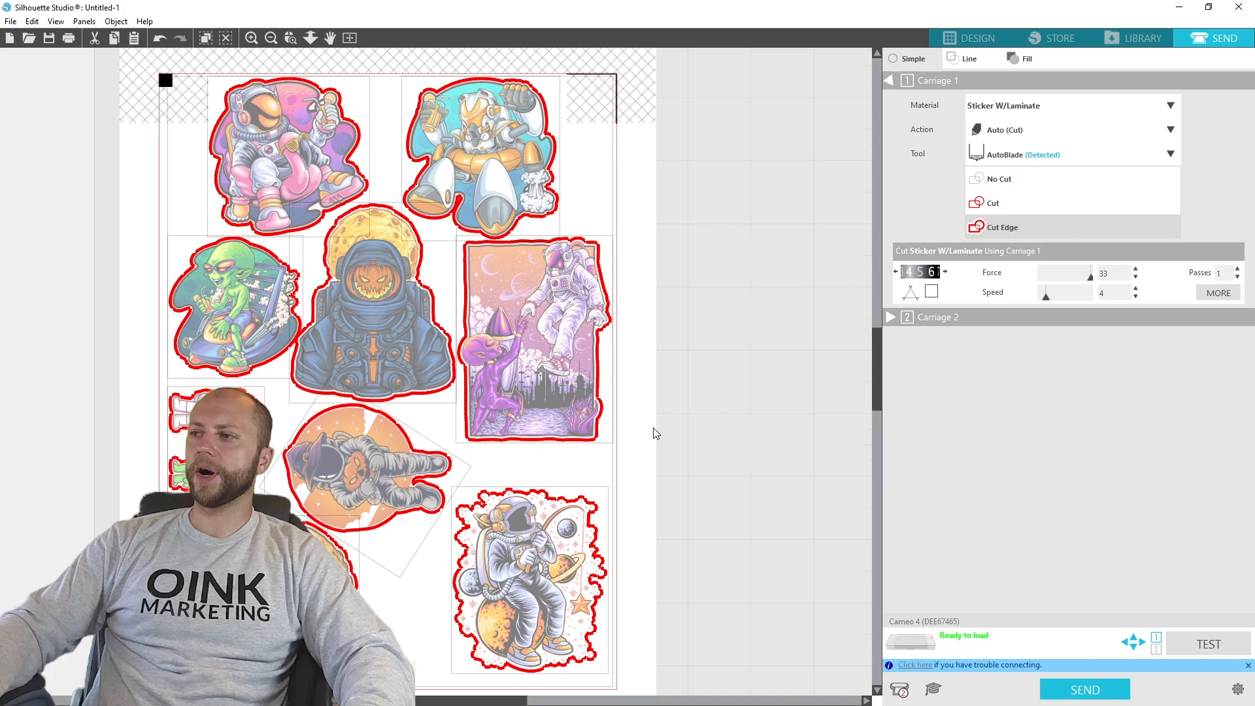
scroll(655, 431, "down", 3)
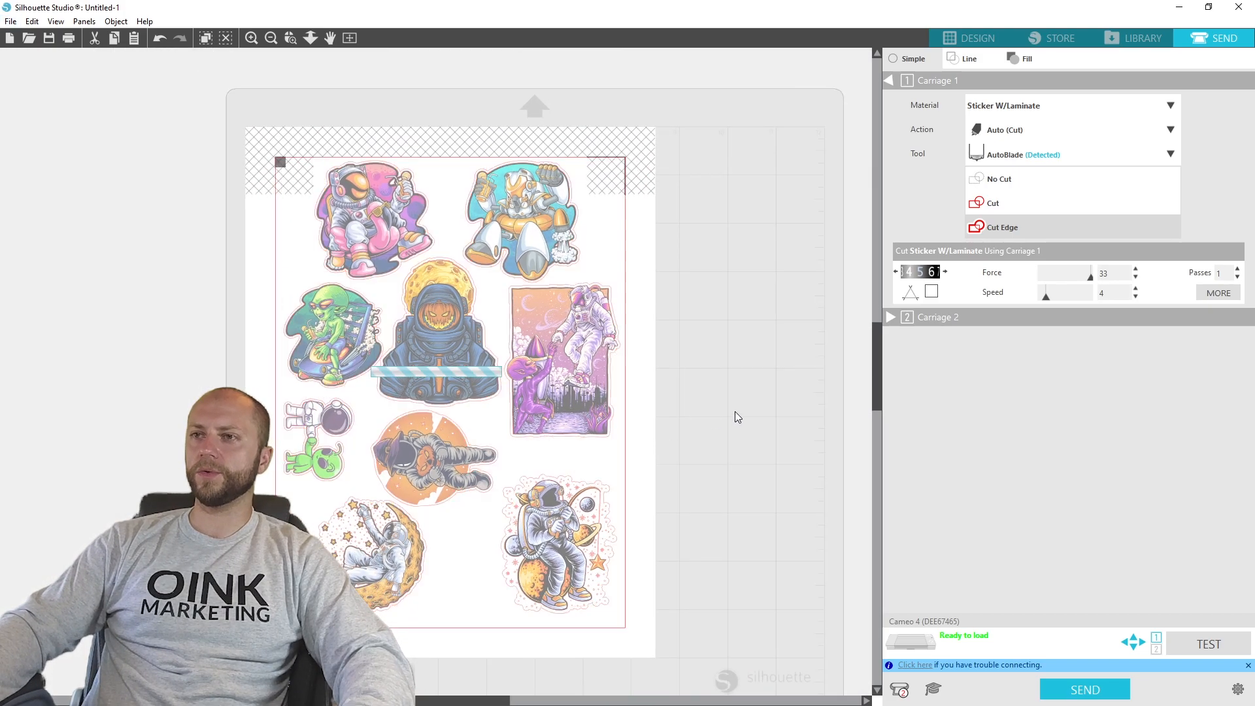
left_click(735, 410)
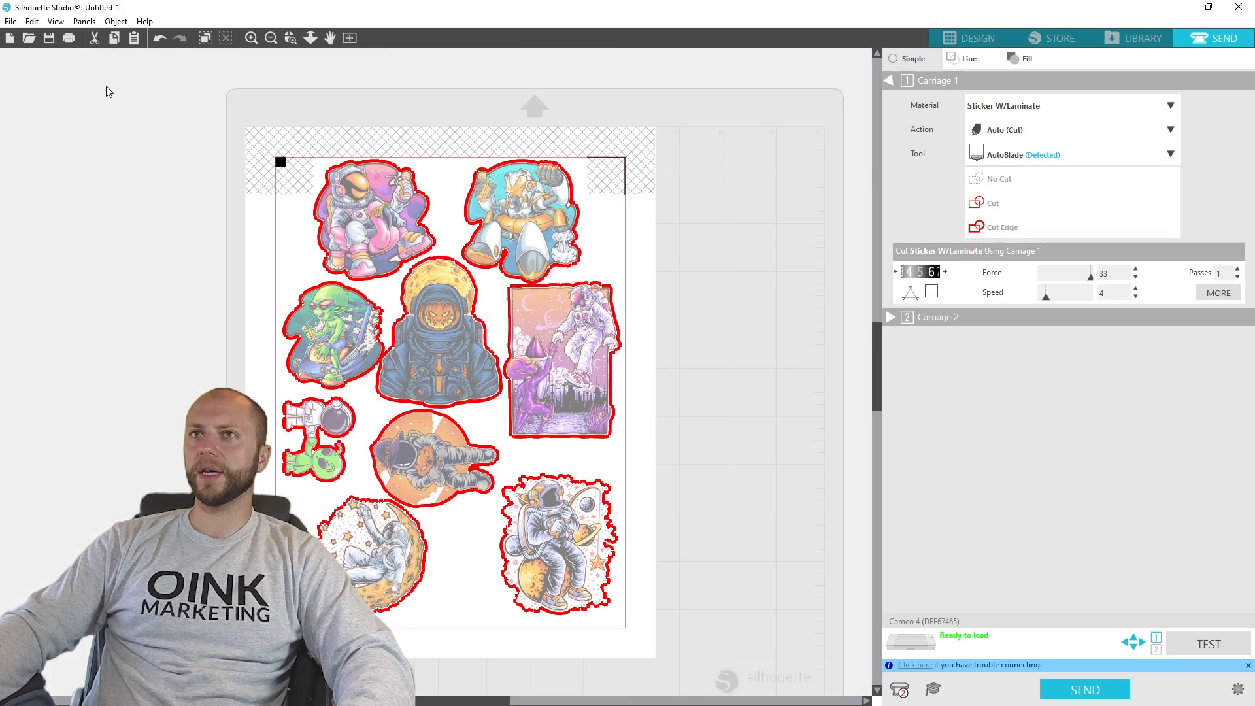
- Start printing the sticker page, choose the Epson ET-2720 printer and open its printing preferences
left_click(72, 43)
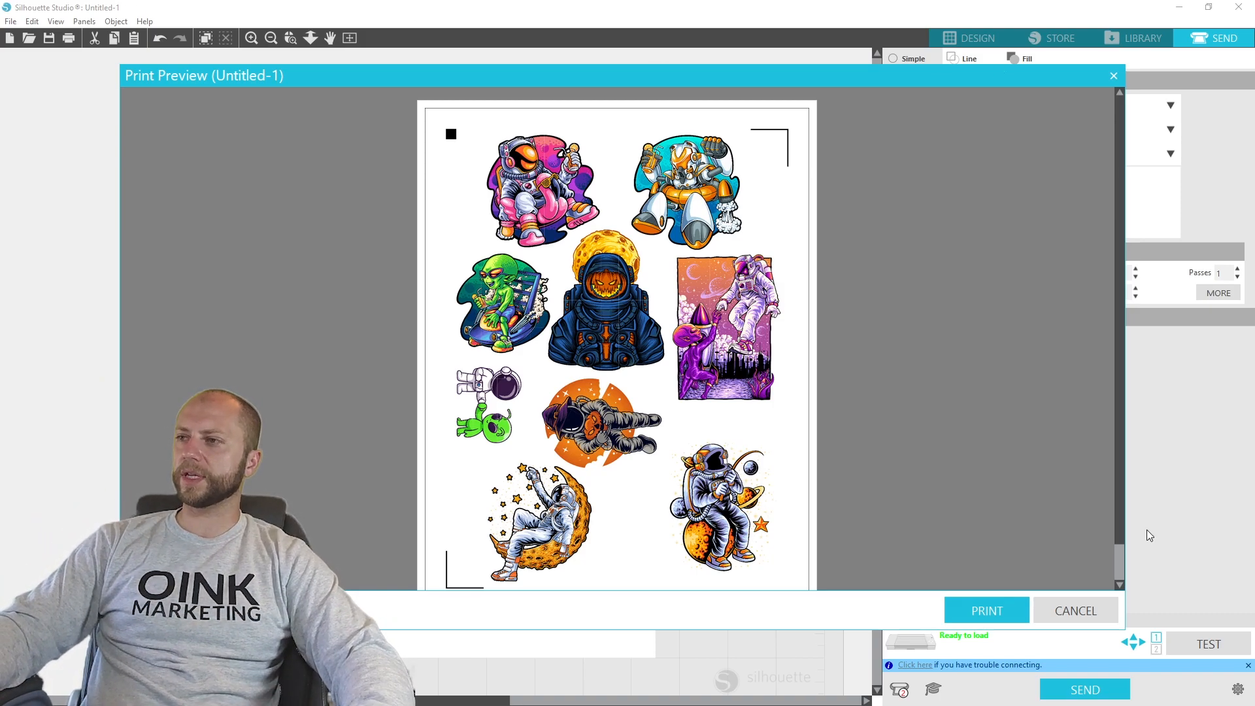
left_click(1020, 609)
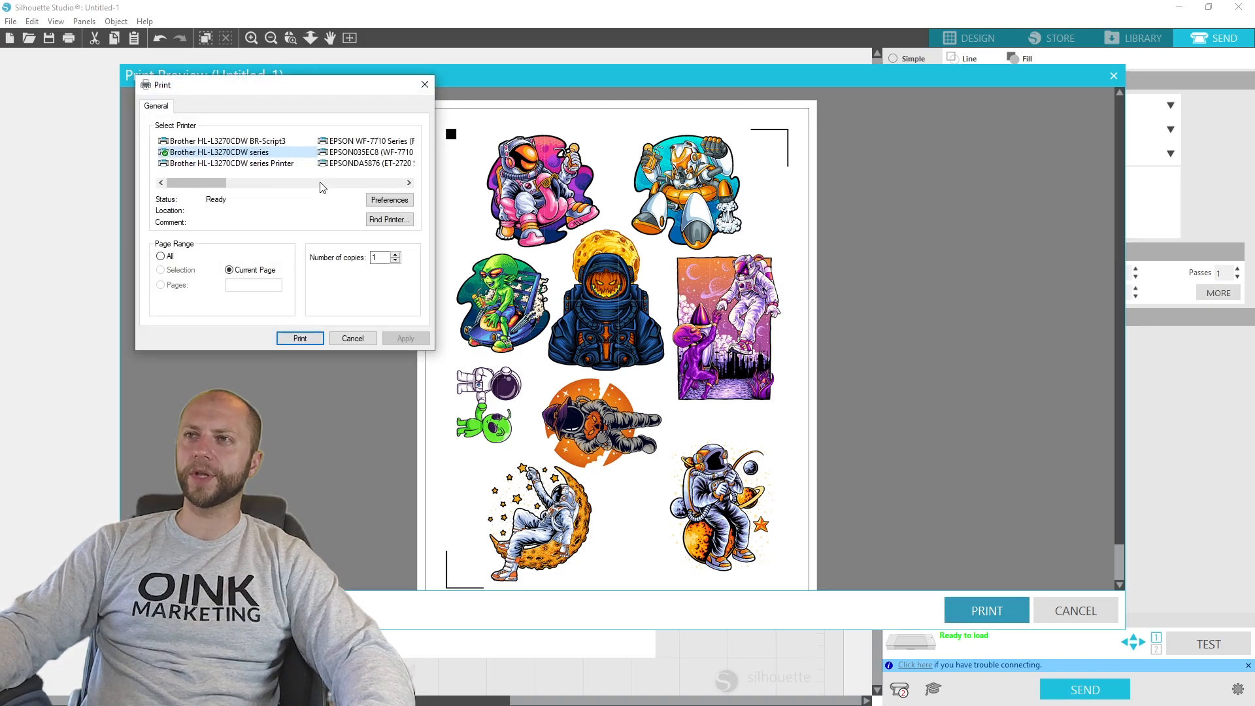
left_click(364, 165)
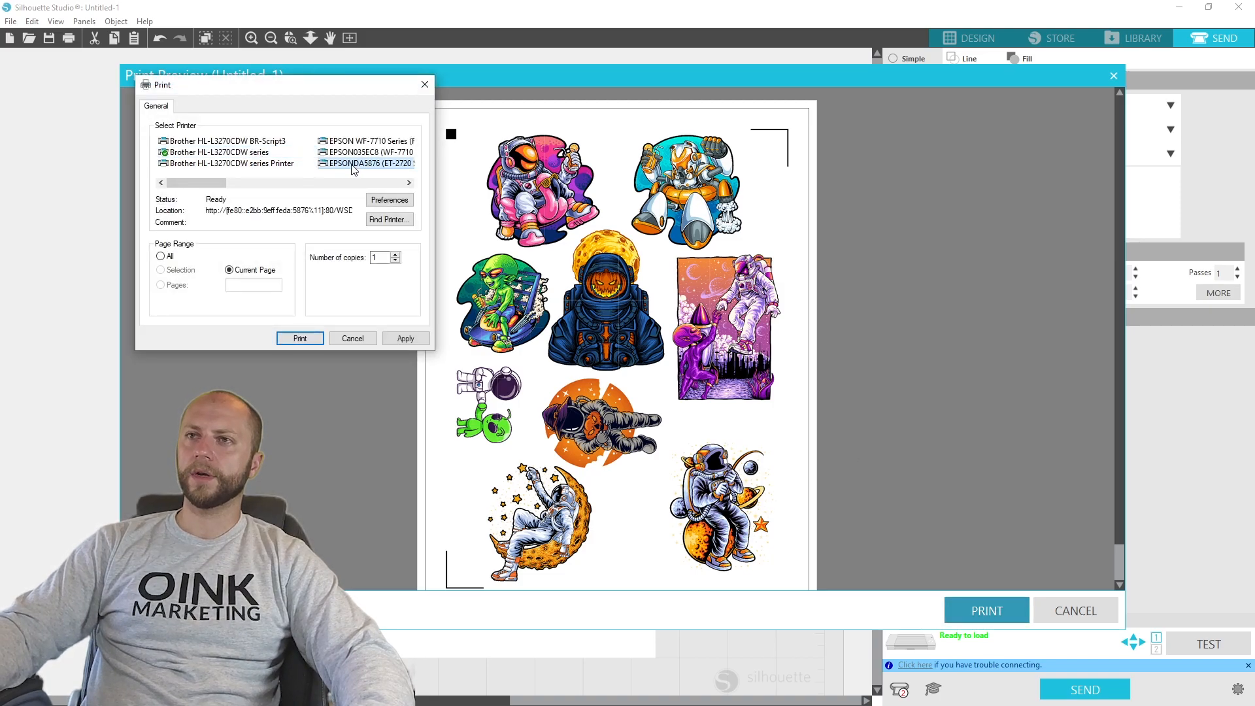
left_click(391, 200)
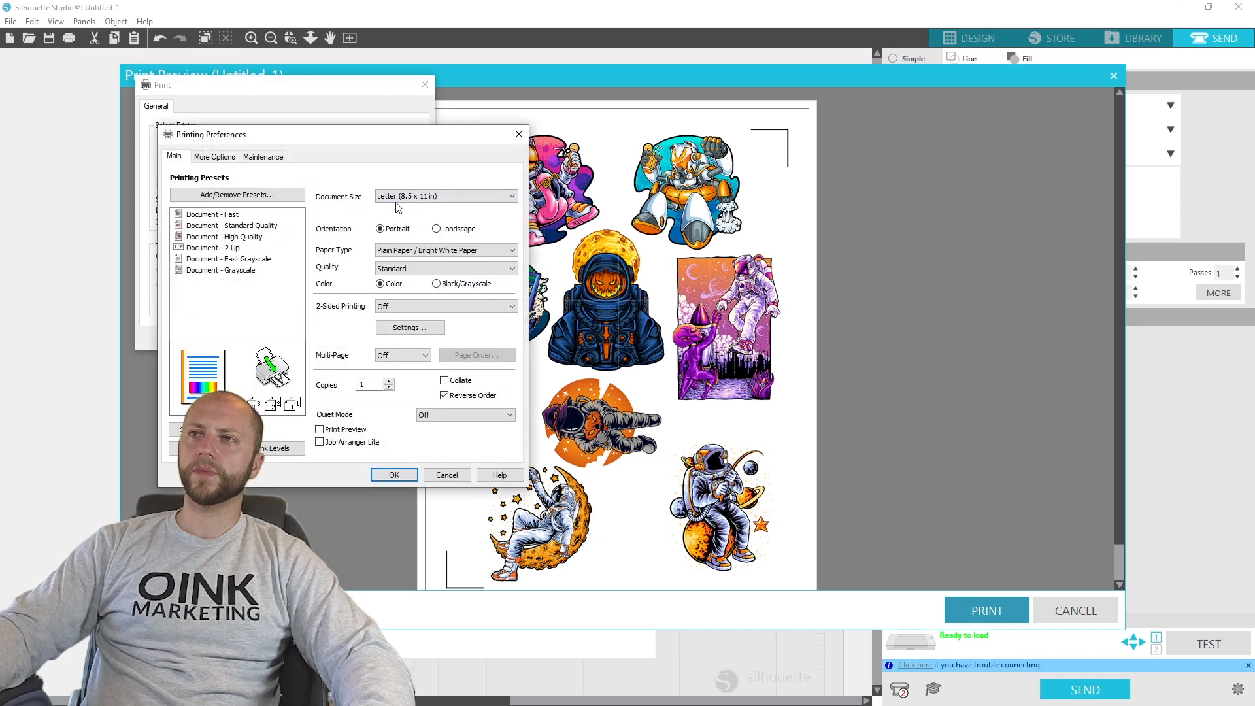
- Set the printer's paper type to Plain Paper / Bright White Paper and its quality to High
left_click(442, 251)
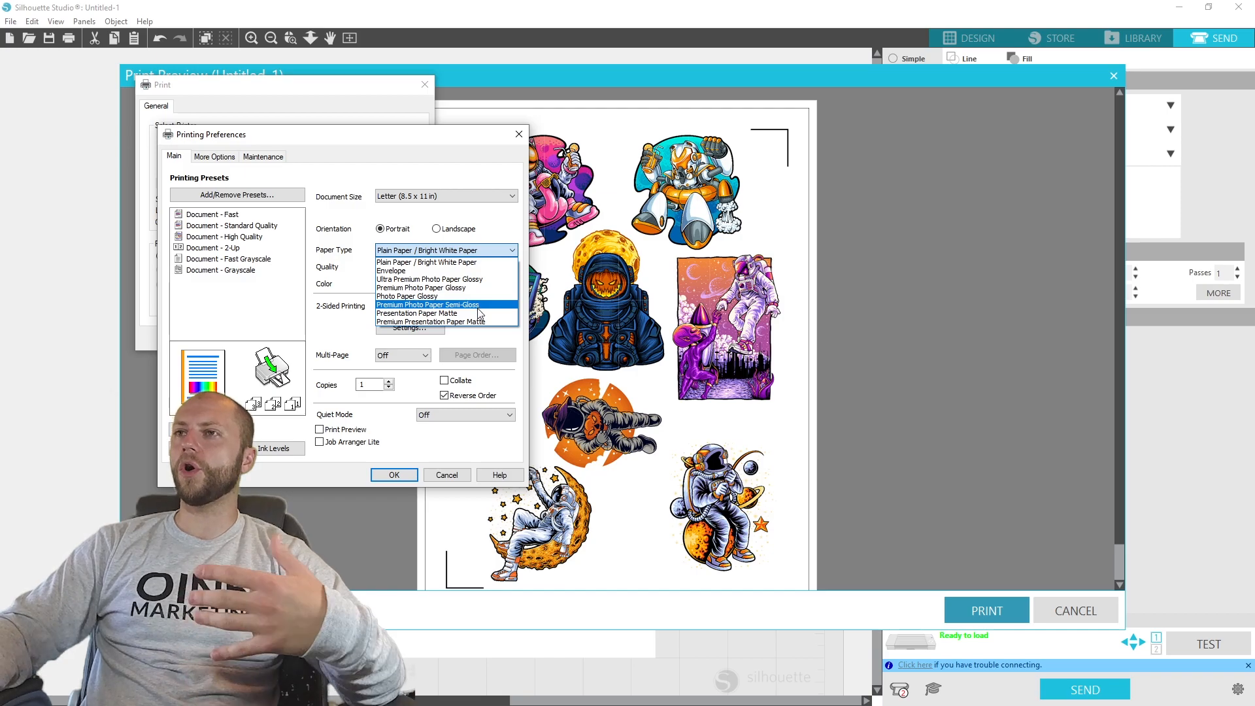
left_click(499, 263)
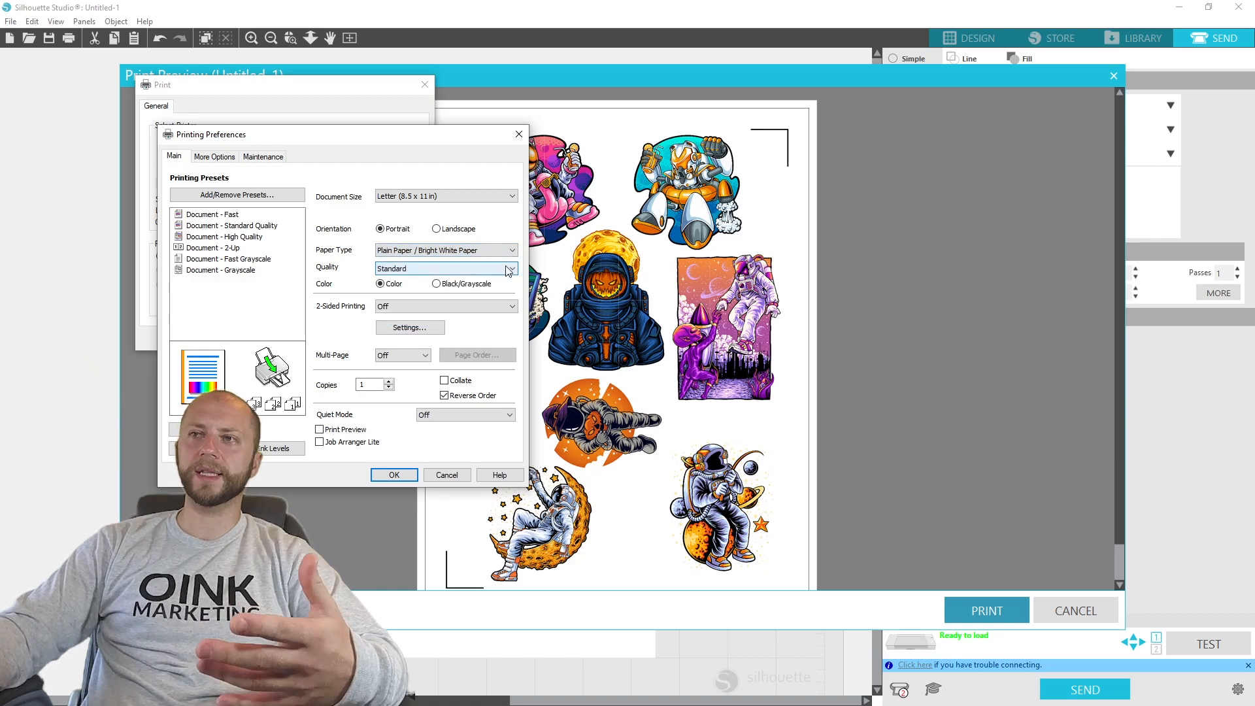
left_click(391, 272)
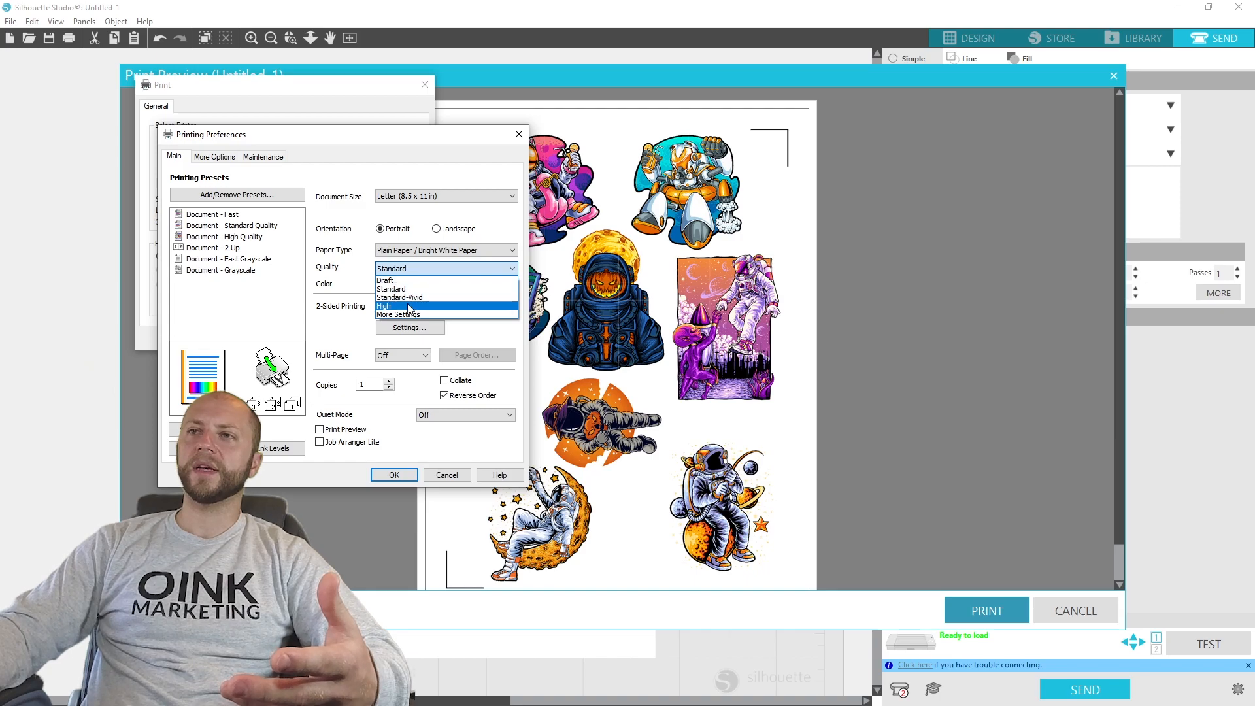
left_click(409, 306)
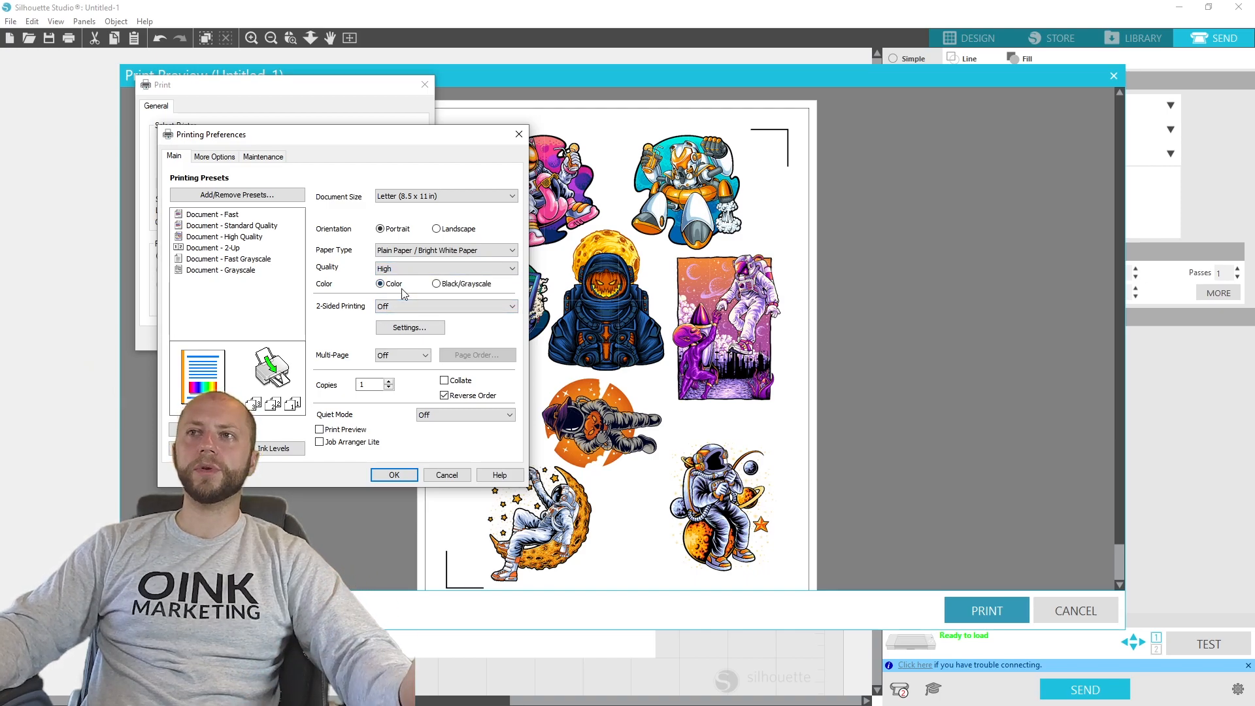
- Accept the printing preferences and print one copy of the current sticker page
left_click(394, 476)
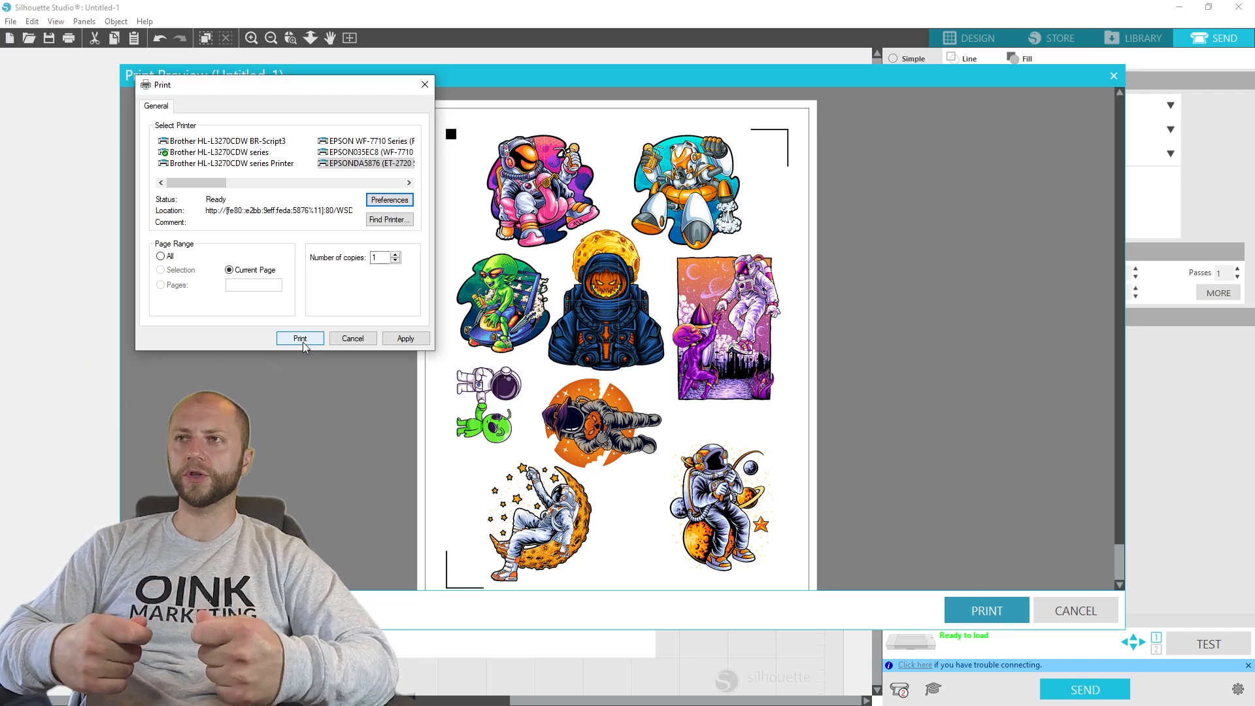
left_click(300, 338)
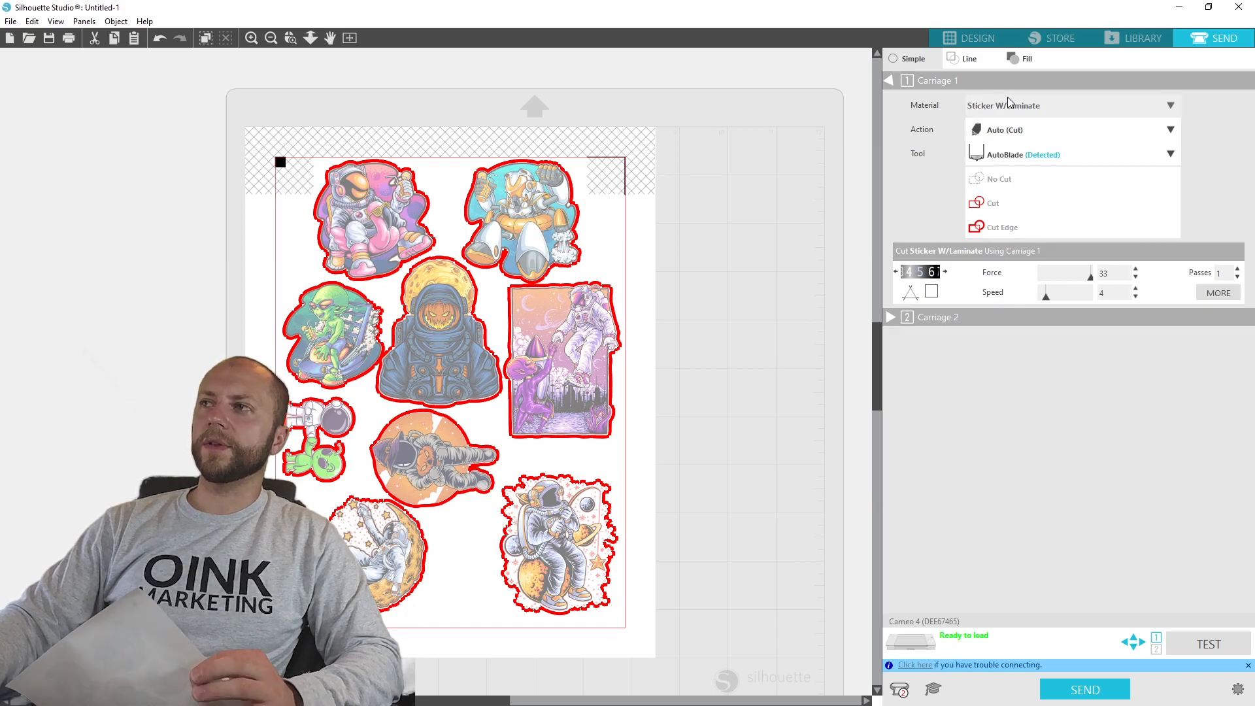
- Reduce the AutoBlade depth by two settings and set the cutting force to 31 for the Sticker W/Laminate material
left_click(895, 271)
left_click(896, 272)
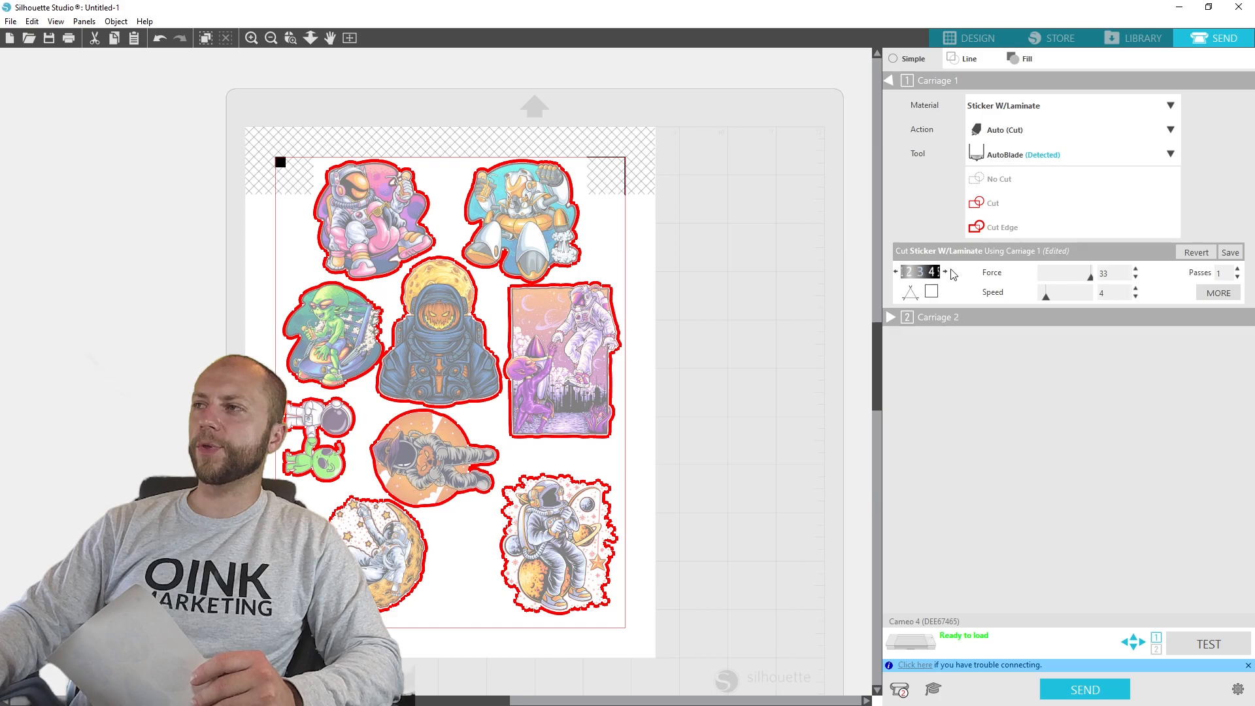
left_click(1136, 277)
left_click(1136, 277)
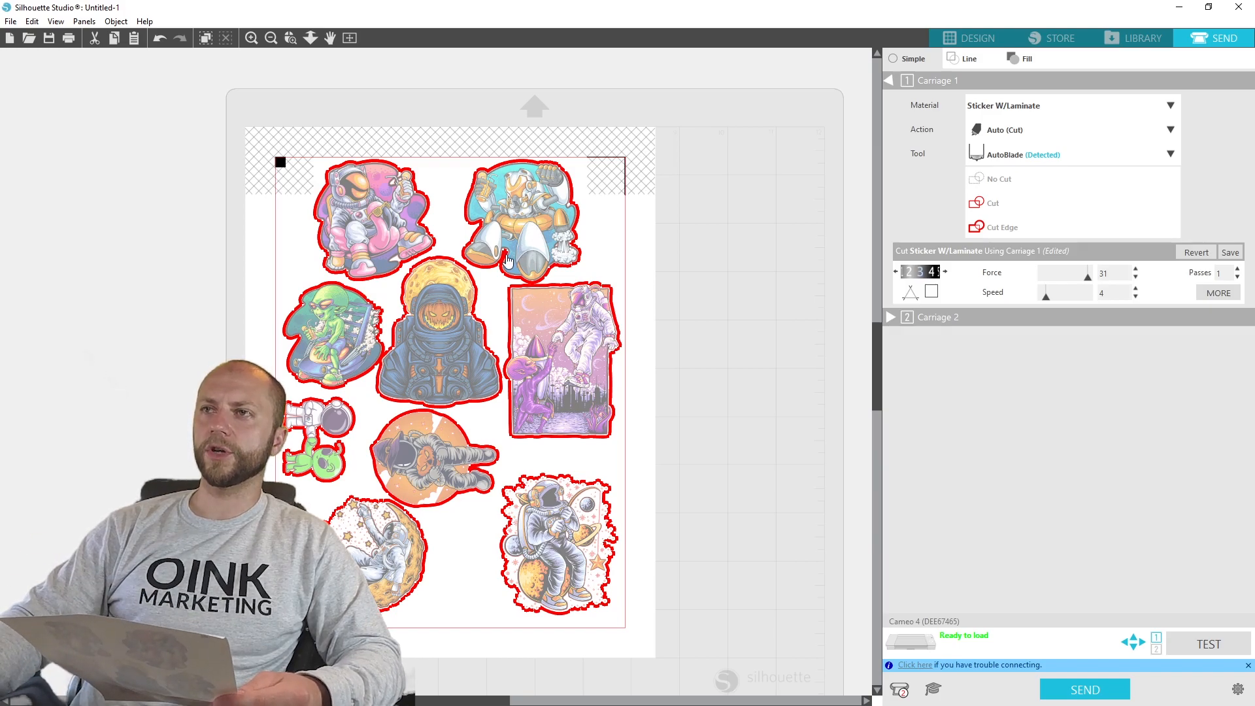
- Check the sticker layout in the design view and return to the send settings
left_click(969, 37)
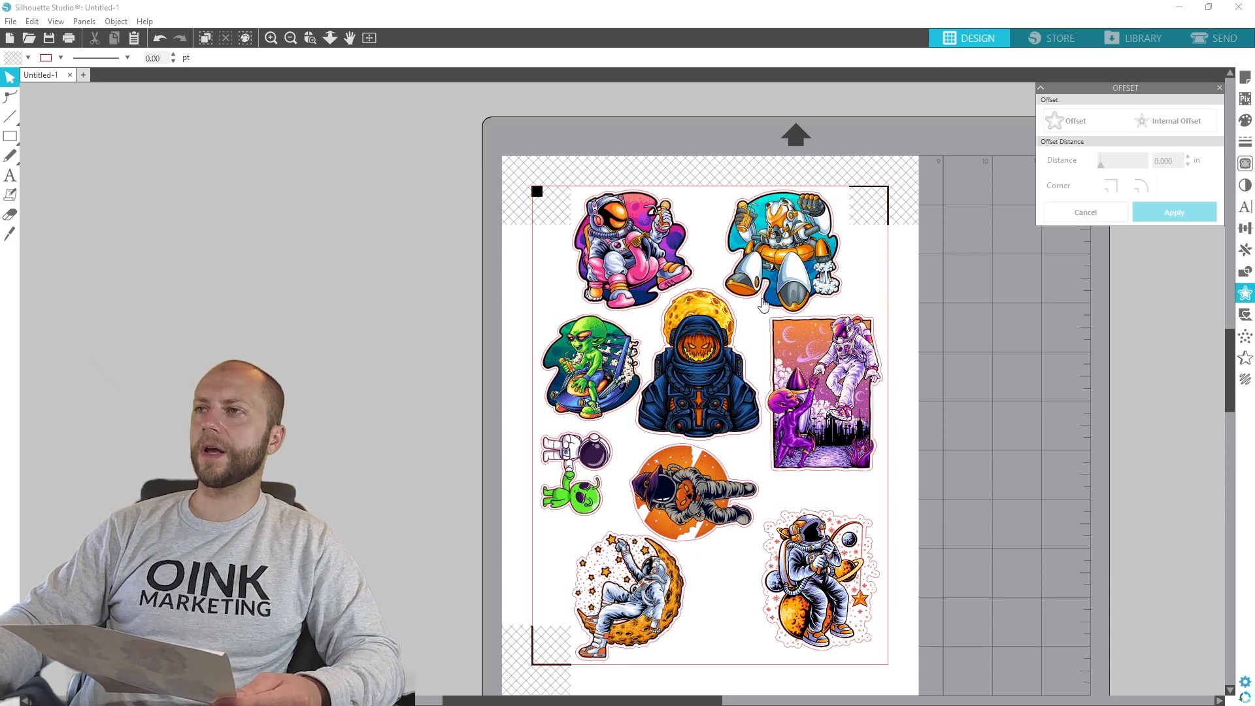
left_click(1214, 38)
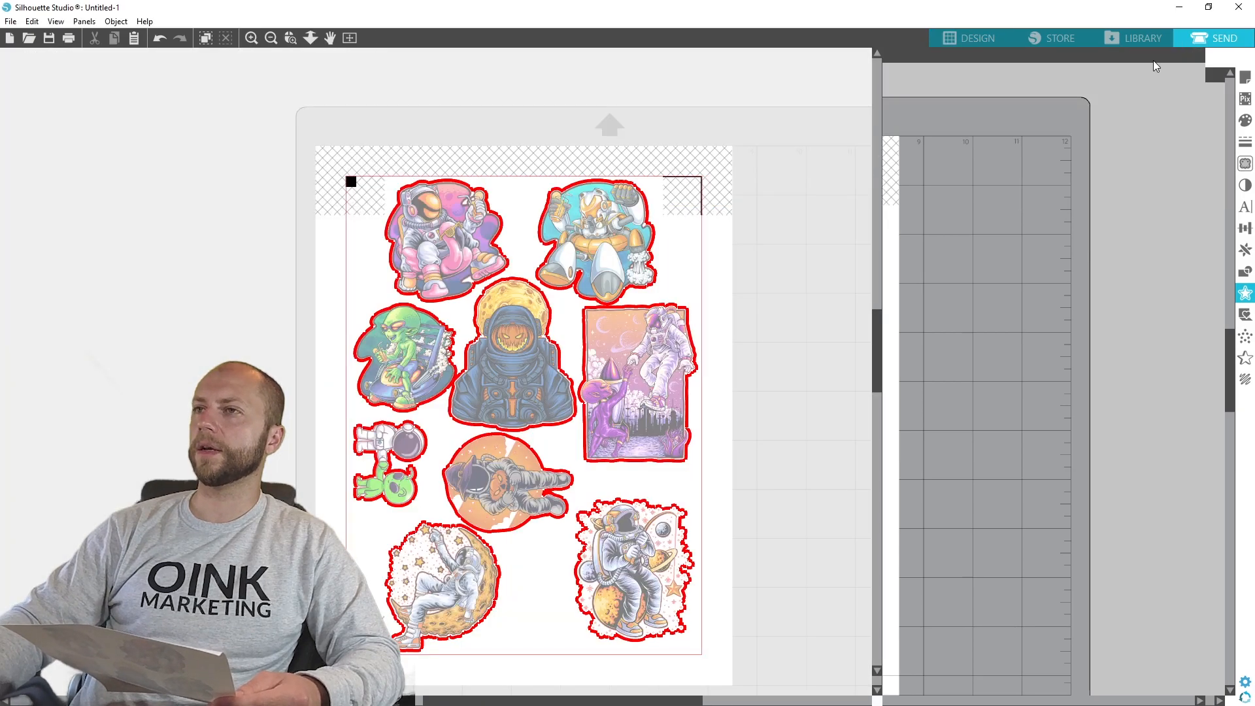